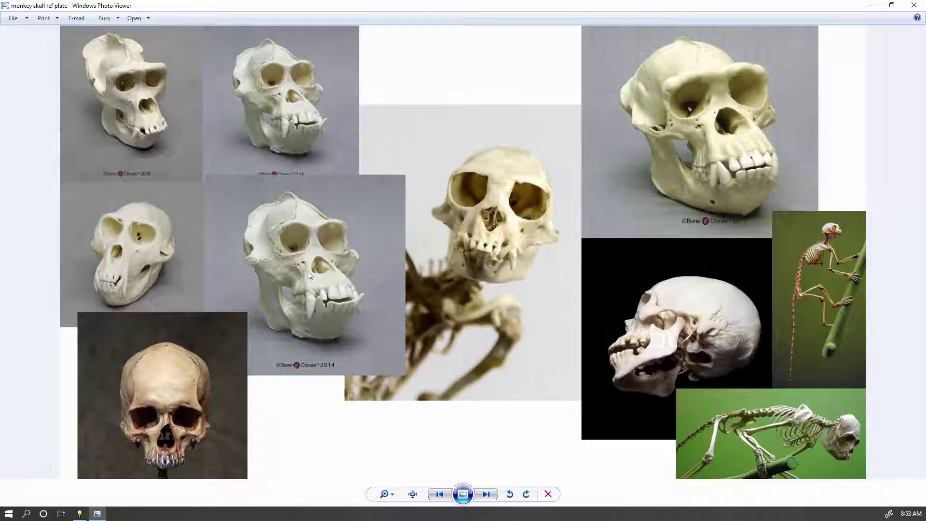
Close the monkey skull reference image in Windows Photo Viewer with Alt+F4
key("alt+F4")
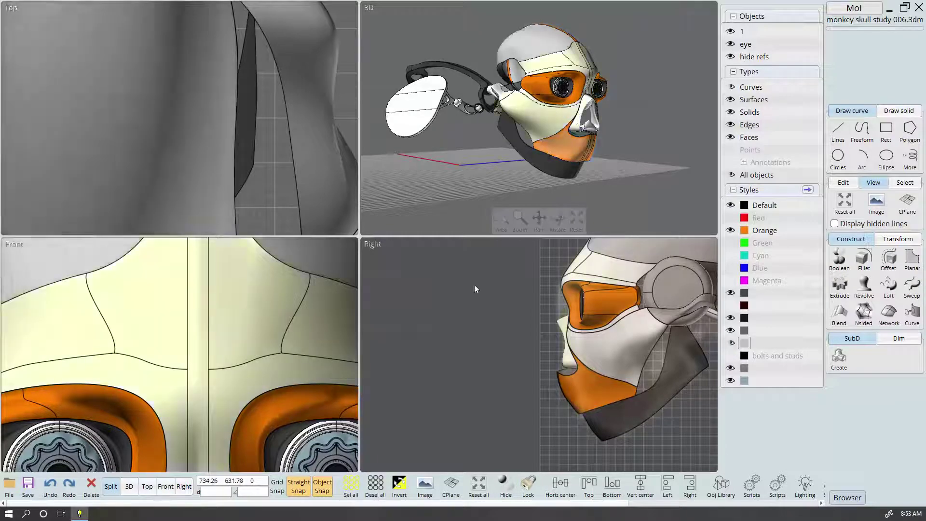
scroll(249, 401, "down", 2)
scroll(249, 402, "down", 2)
scroll(226, 418, "down", 2)
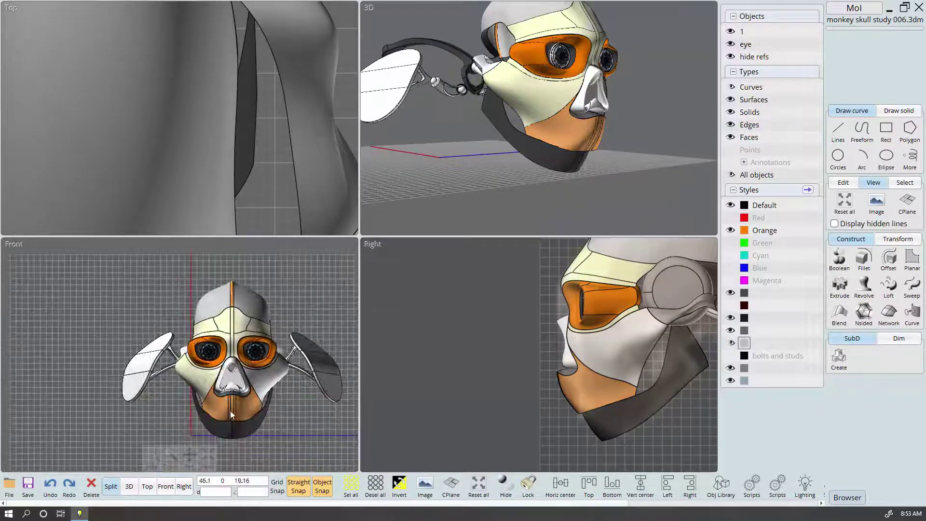
Orbit the skull to a side-on view of the jaw and start a control-point freeform curve
mouse_move(573, 166)
right_mouse_down()
mouse_move(498, 137)
mouse_move(655, 144)
right_mouse_up()
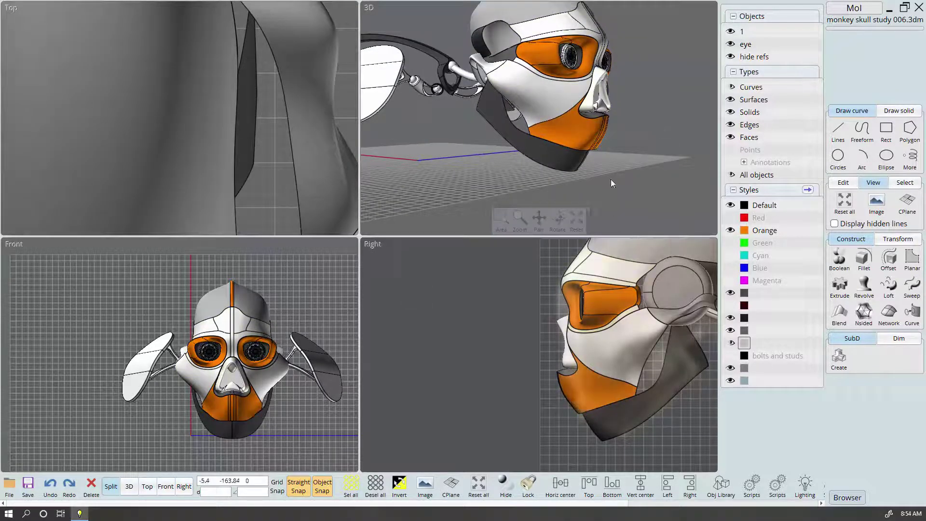
mouse_move(658, 139)
right_mouse_down()
mouse_move(569, 154)
mouse_move(558, 101)
right_mouse_up()
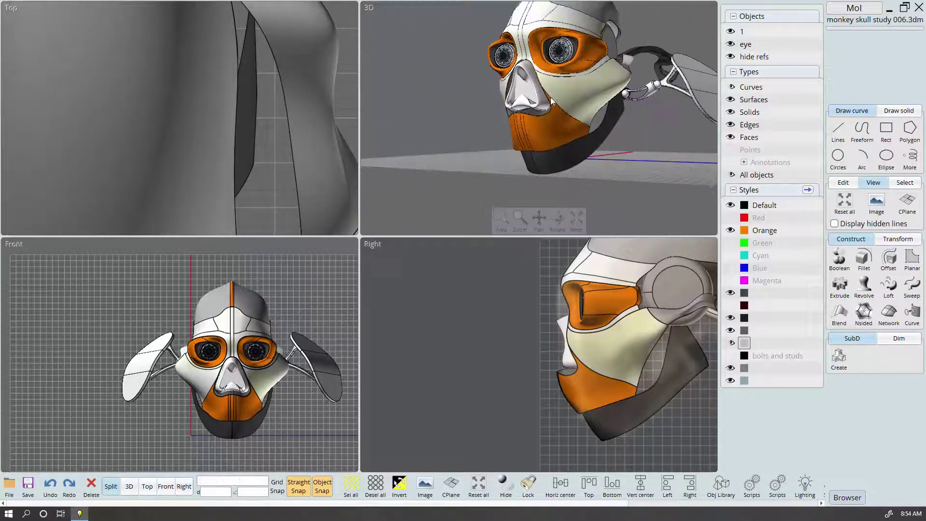
left_click(551, 129)
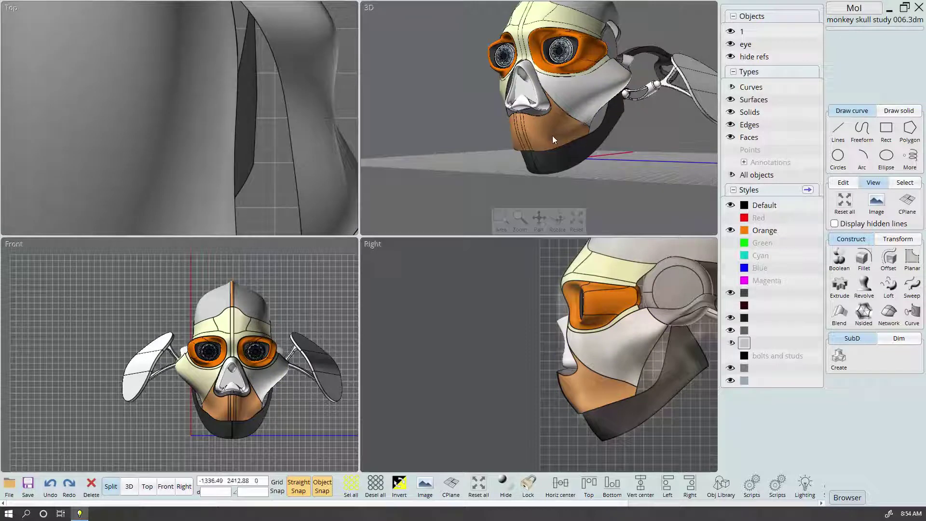
right_click_drag(558, 134, 577, 148)
left_click(638, 152)
right_click_drag(638, 152, 588, 151)
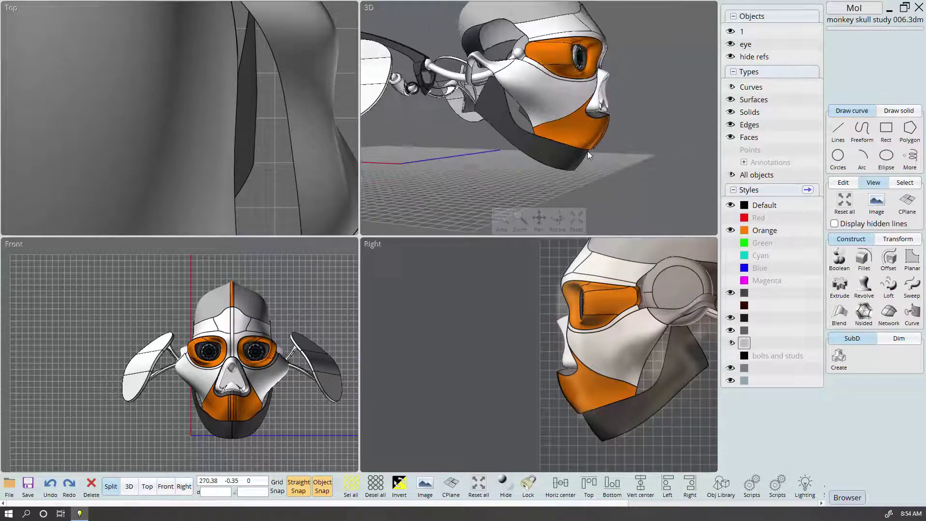
right_click_drag(589, 152, 593, 152)
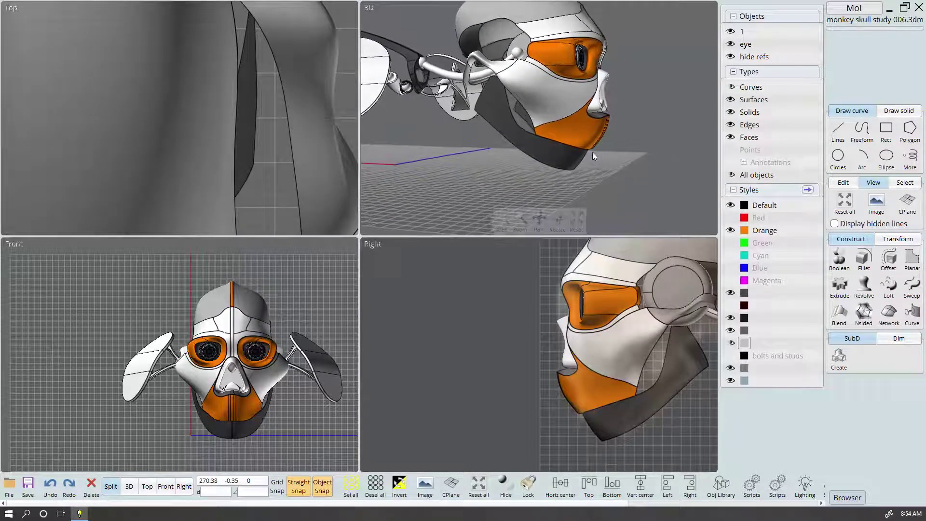
left_click(129, 487)
right_click_drag(599, 294, 478, 166)
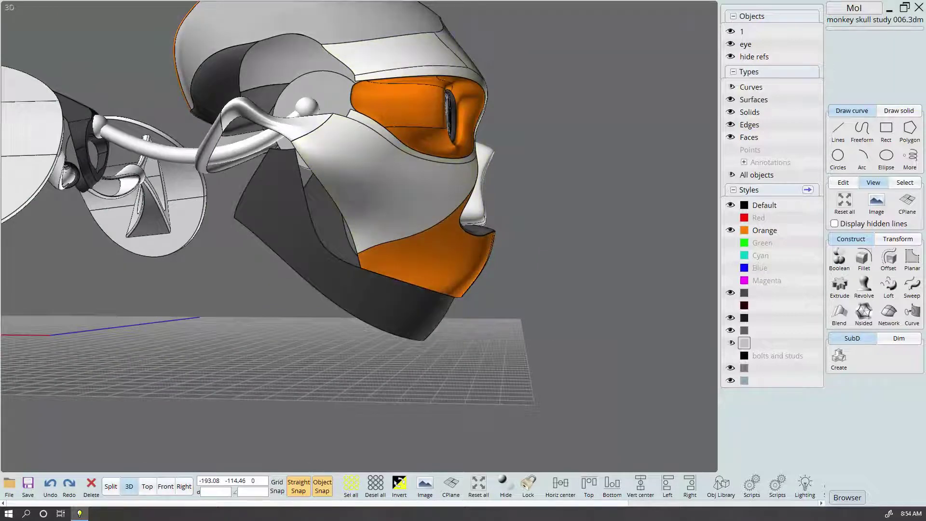
left_click(111, 486)
scroll(667, 445, "up", 2)
scroll(578, 396, "up", 2)
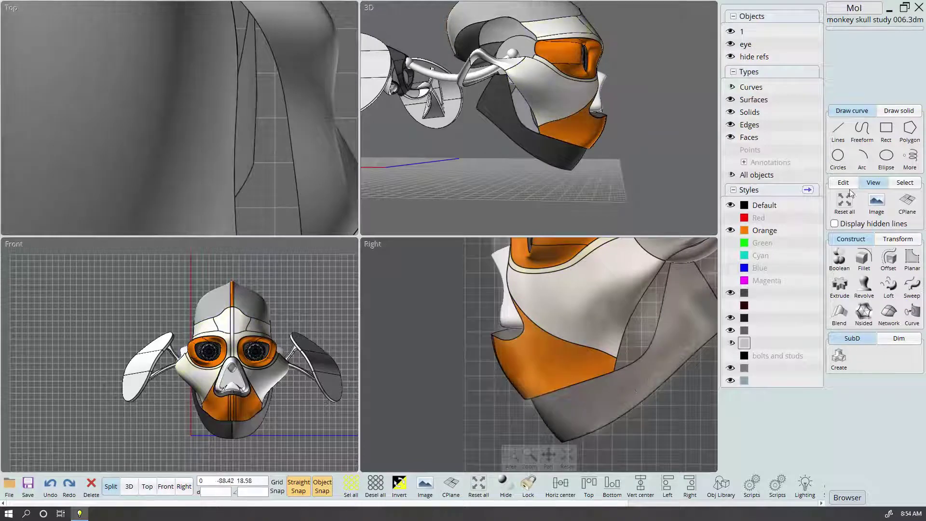
left_click(862, 132)
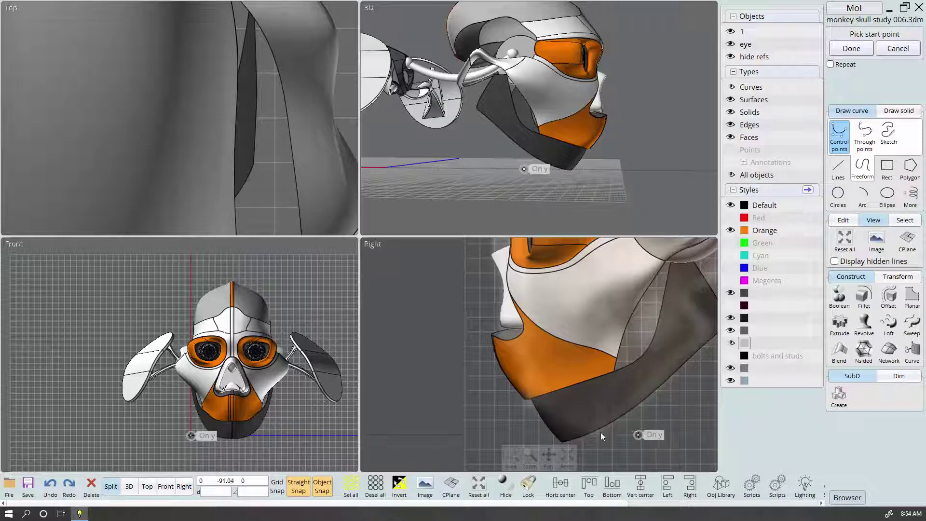
Draw a three-point freeform curve across the chin patch and turn on hidden-line display
left_click(645, 443)
left_click(589, 363)
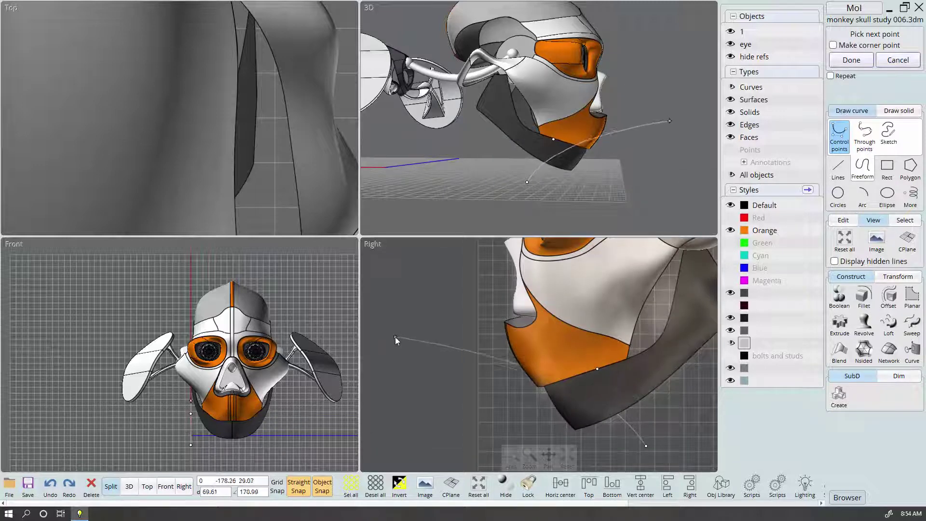
left_click(395, 337)
right_click(395, 337)
left_click(429, 345)
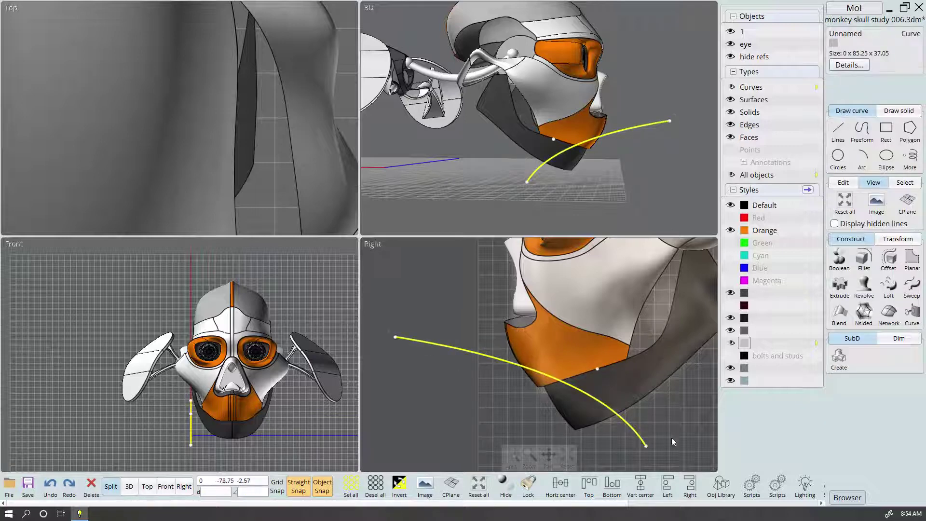
left_click_drag(598, 369, 606, 337)
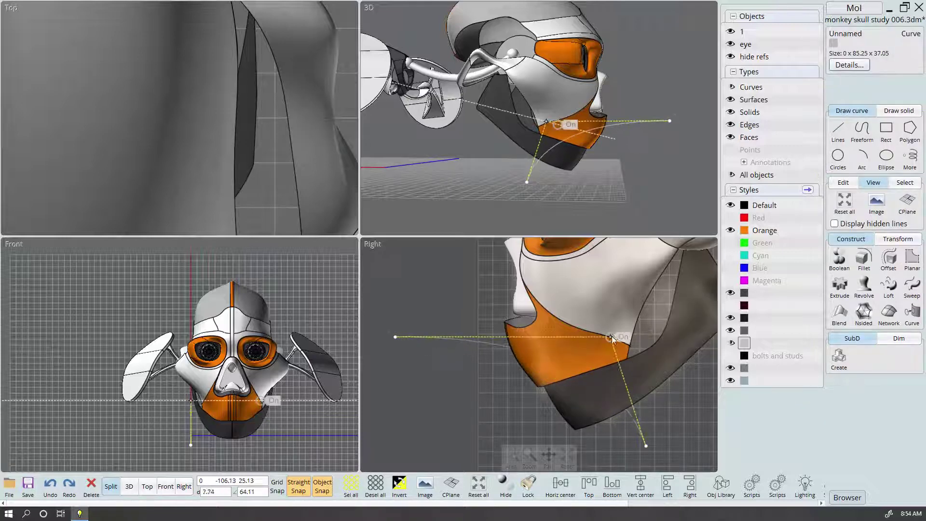
left_click(835, 223)
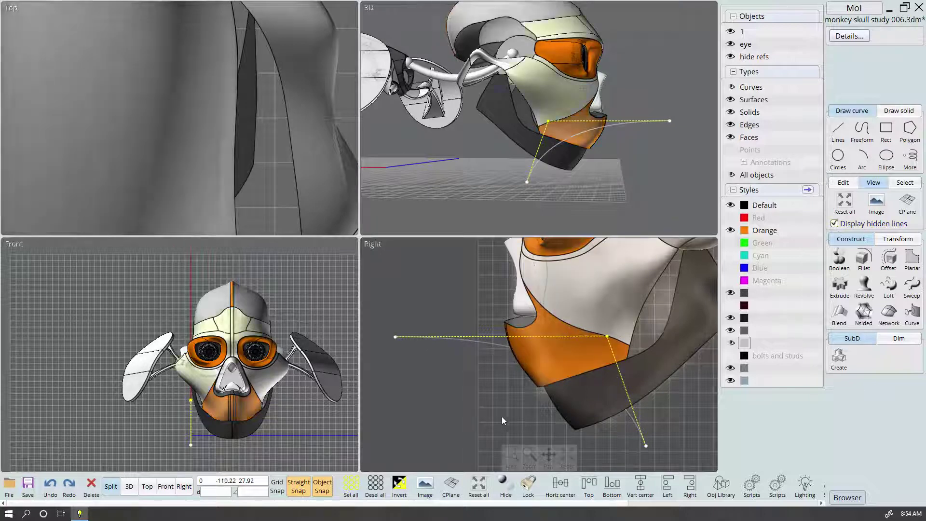
key("Escape")
Drag the curve's end, top and bottom control points to refine the patch boundary
mouse_move(393, 339)
left_mouse_down()
mouse_move(402, 380)
mouse_move(395, 372)
left_mouse_up()
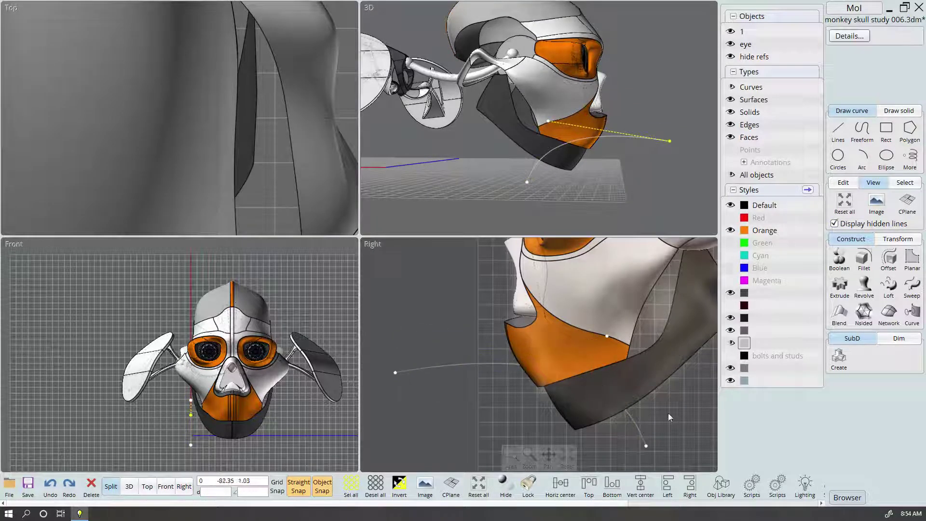
mouse_move(607, 337)
left_mouse_down()
mouse_move(658, 335)
mouse_move(688, 315)
left_mouse_up()
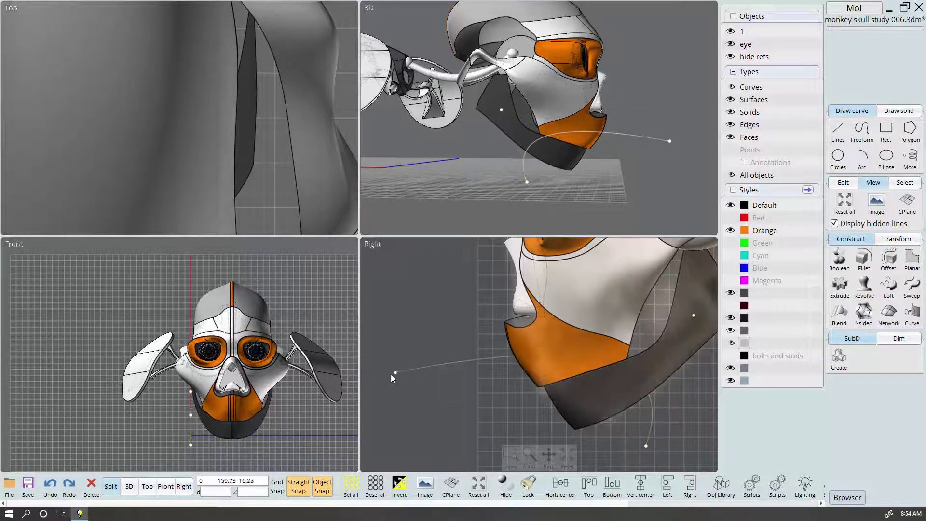
left_click_drag(390, 375, 383, 381)
left_click_drag(647, 446, 628, 447)
mouse_move(694, 317)
left_mouse_down()
mouse_move(675, 316)
mouse_move(676, 302)
left_mouse_up()
left_click_drag(627, 445, 620, 461)
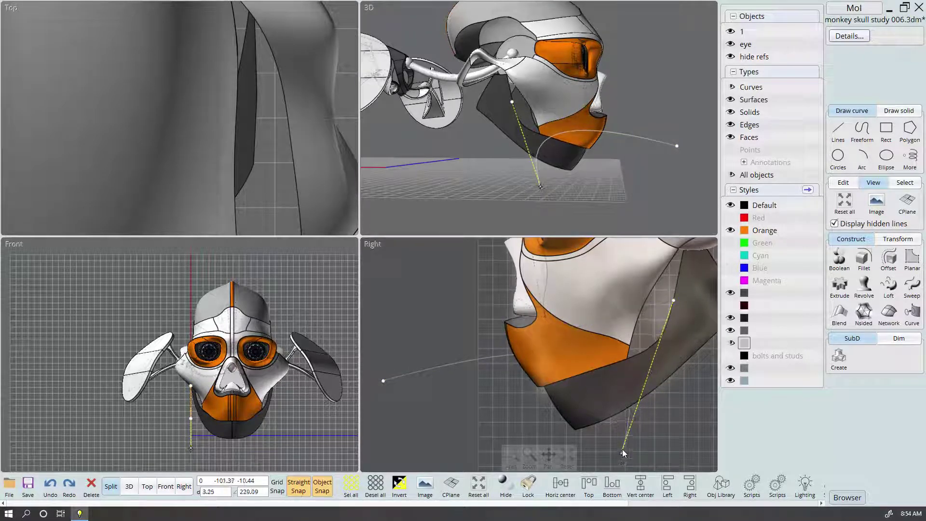
mouse_move(620, 460)
left_mouse_down()
mouse_move(614, 446)
mouse_move(654, 444)
left_mouse_up()
scroll(633, 438, "down", 1)
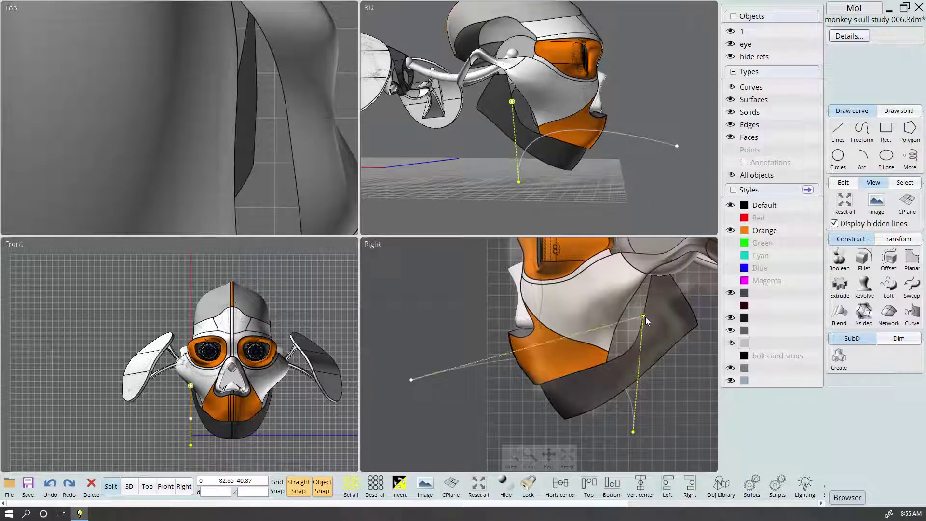
left_click_drag(645, 317, 618, 312)
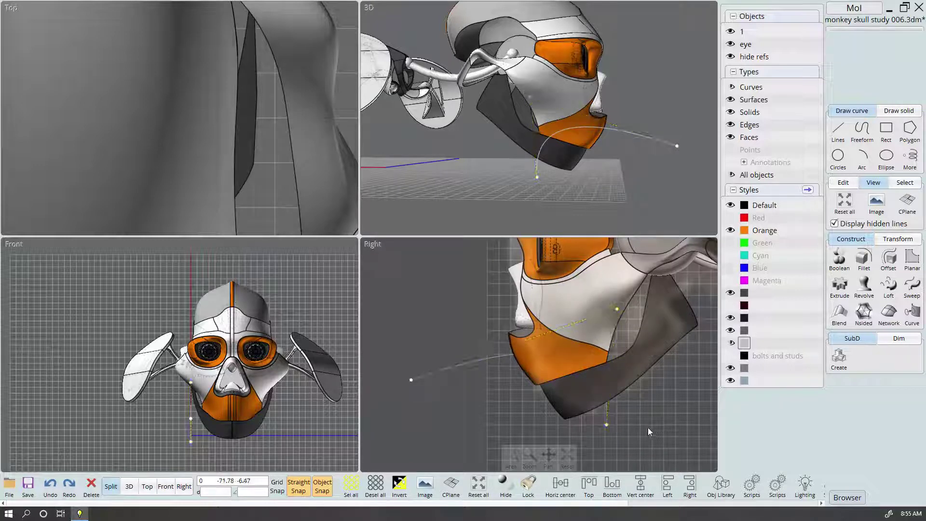
mouse_move(607, 425)
left_mouse_down()
mouse_move(592, 429)
mouse_move(599, 426)
left_mouse_up()
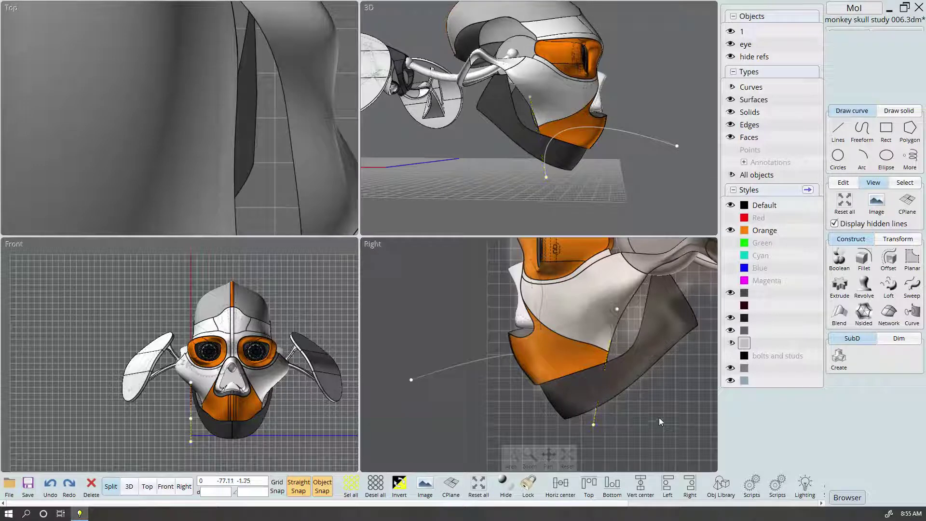
left_click(656, 422)
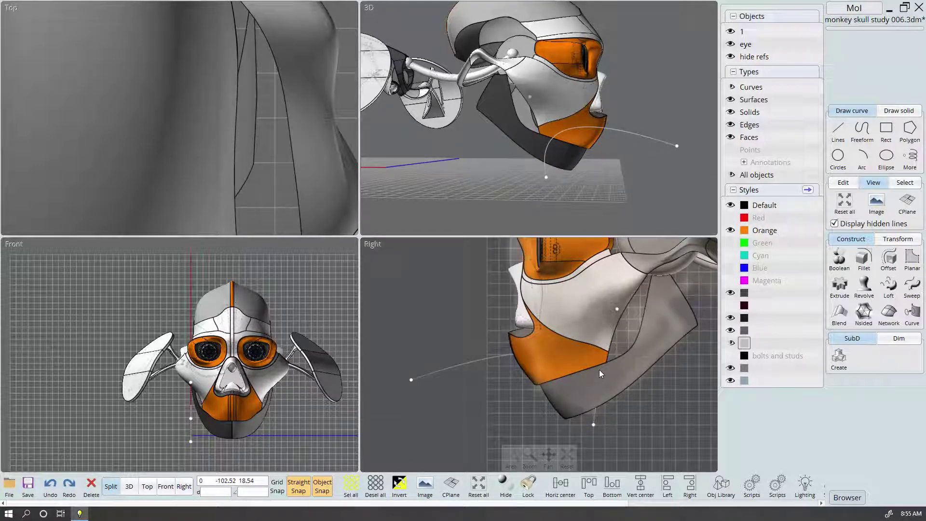
Trim the orange chin face using the drawn curve as the cutter
left_click(580, 351)
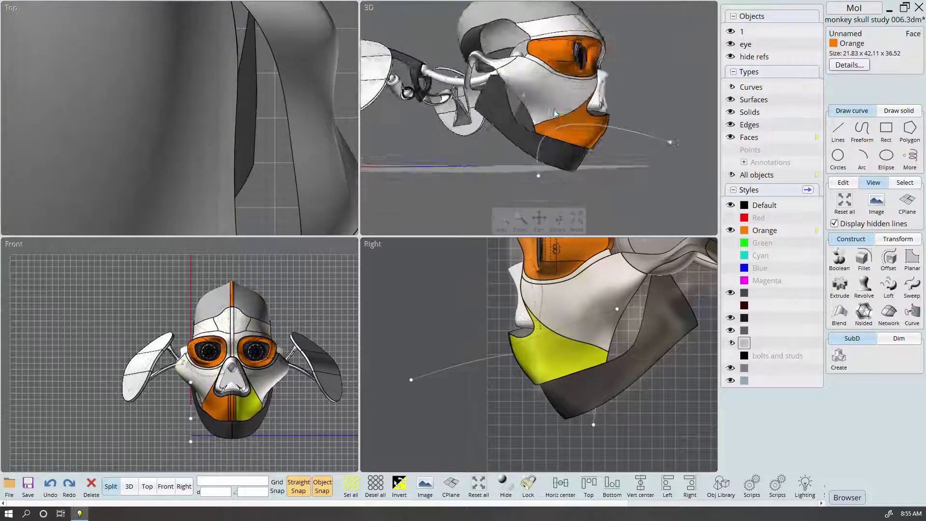
right_click_drag(572, 203, 507, 181)
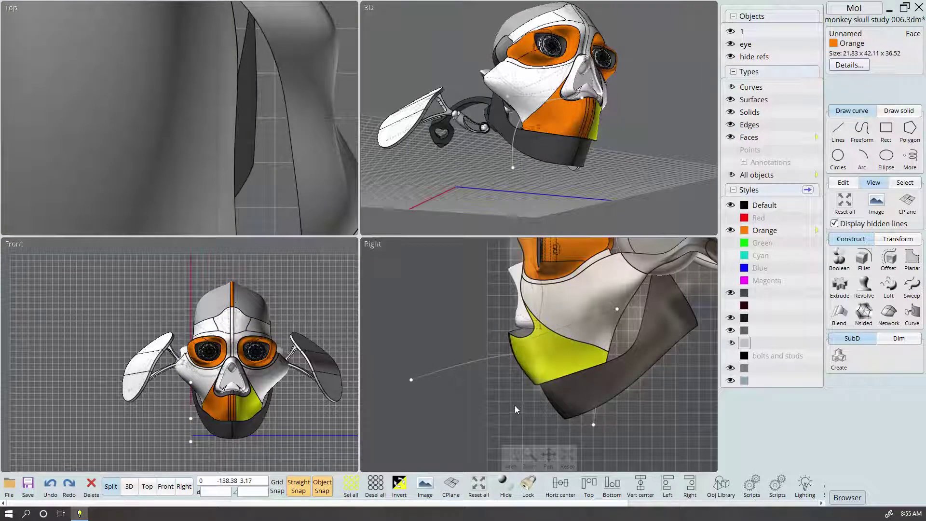
key("t")
left_click(496, 360)
right_click(496, 359)
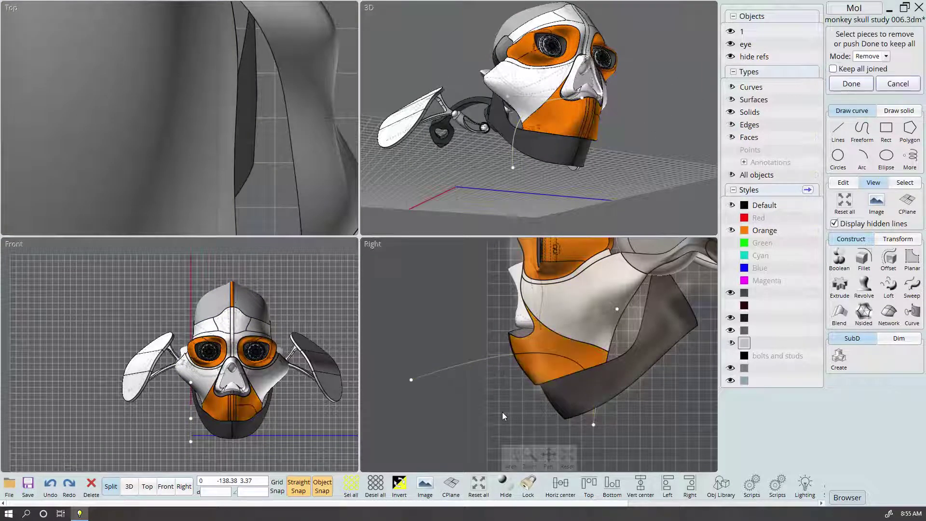
left_click(852, 84)
right_click_drag(595, 161, 568, 168)
Separate the trimmed chin face into its own surface pieces
left_click(542, 119)
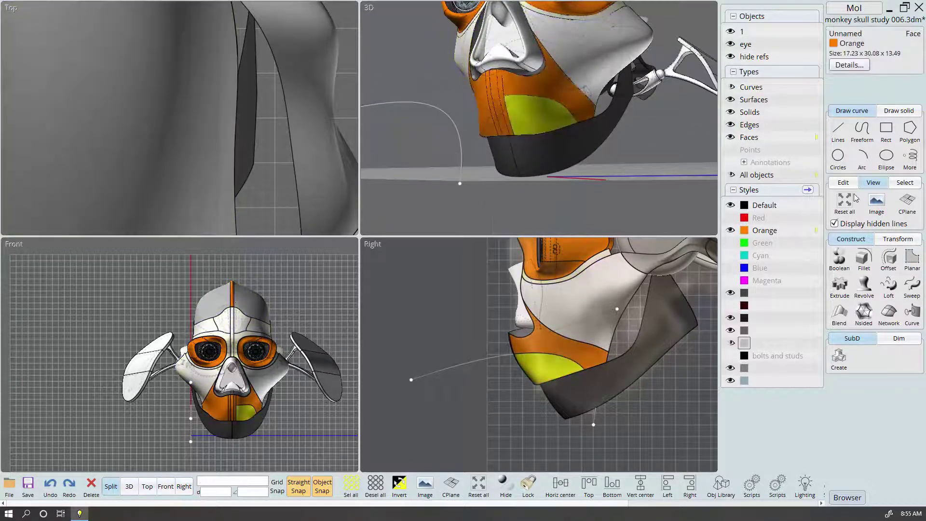
left_click(843, 183)
left_click(867, 203)
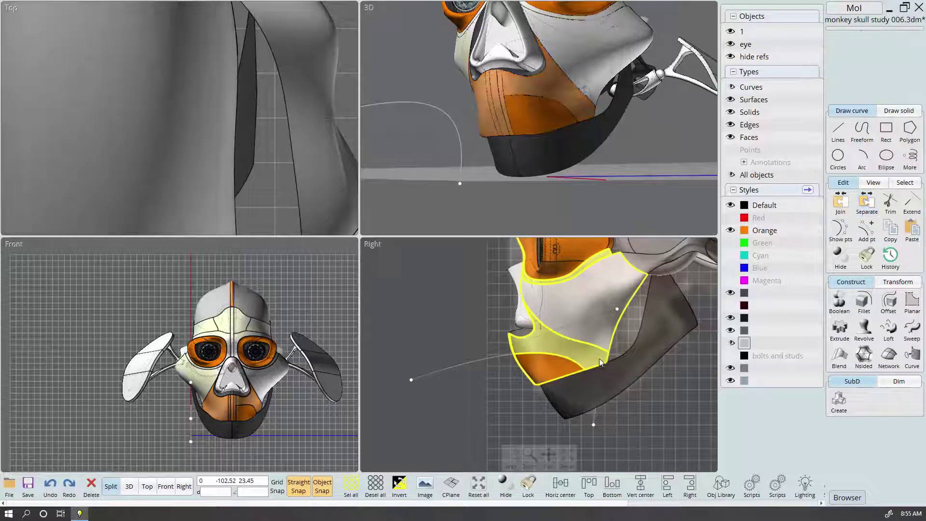
left_click(599, 364)
mouse_move(550, 109)
right_mouse_down()
mouse_move(557, 128)
mouse_move(570, 123)
right_mouse_up()
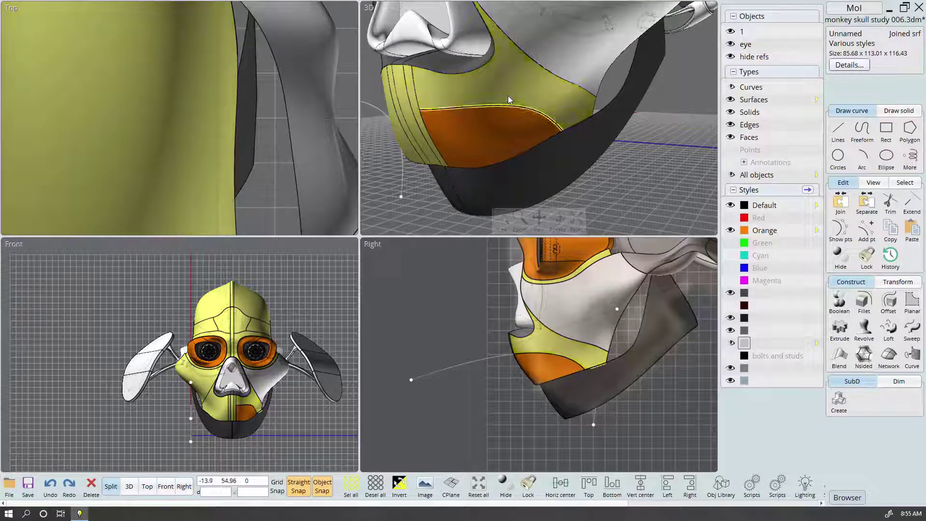
Inspect the pieces in the maximized 3D view and select the separated cheek surface
left_click(866, 205)
left_click(669, 174)
left_click(449, 368)
left_click(331, 450)
left_click(129, 486)
mouse_move(477, 336)
right_mouse_down()
mouse_move(532, 378)
mouse_move(558, 371)
mouse_move(438, 281)
mouse_move(449, 257)
mouse_move(458, 260)
mouse_move(449, 262)
right_mouse_up()
left_click(440, 275)
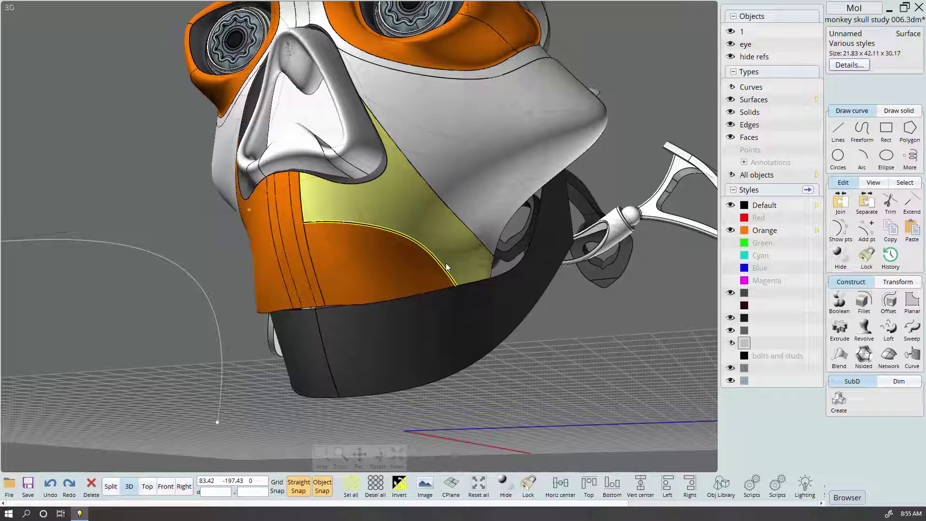
Join the jaw-side boundary edges of the cheek patch into one curve
left_click(569, 357)
left_click(873, 182)
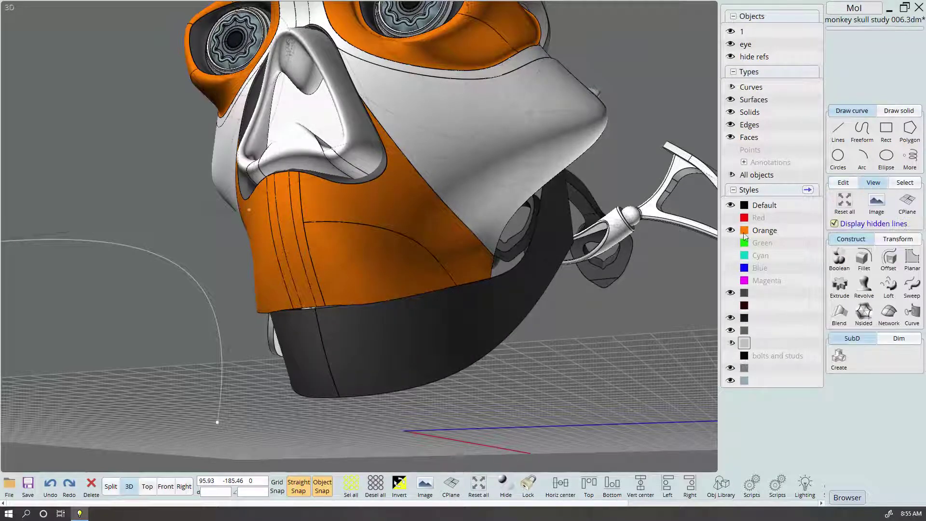
left_click(474, 281)
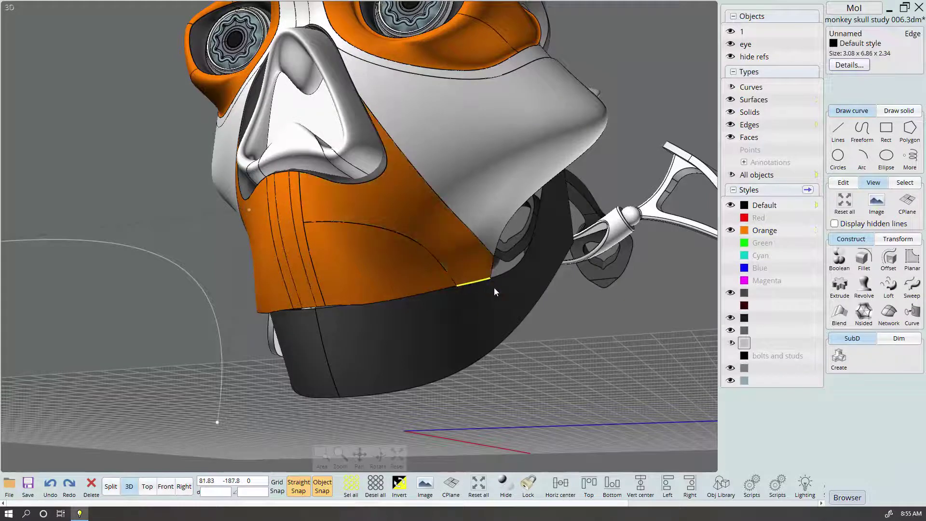
key("z")
left_click(531, 322)
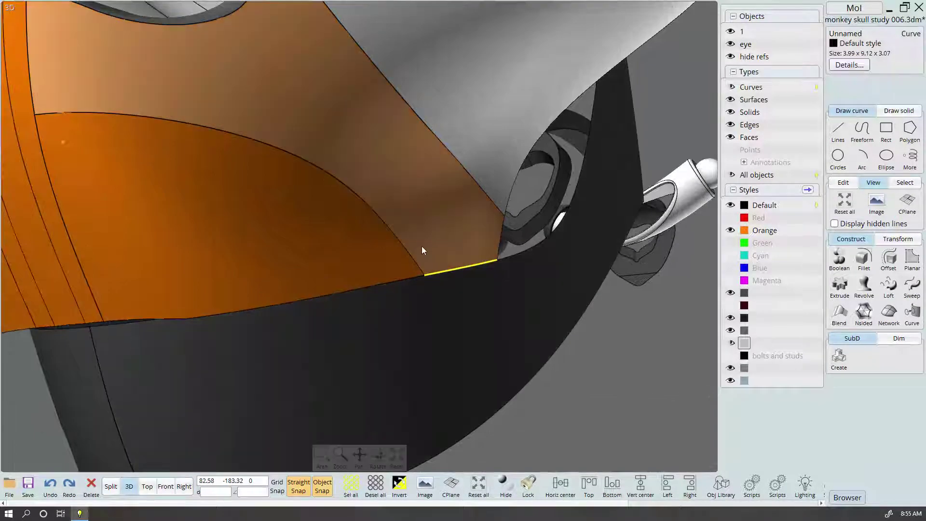
scroll(523, 347, "down", 3)
left_click(455, 279)
left_click(449, 242)
scroll(405, 268, "down", 3)
left_click(370, 292)
left_click(299, 270)
scroll(430, 286, "up", 2)
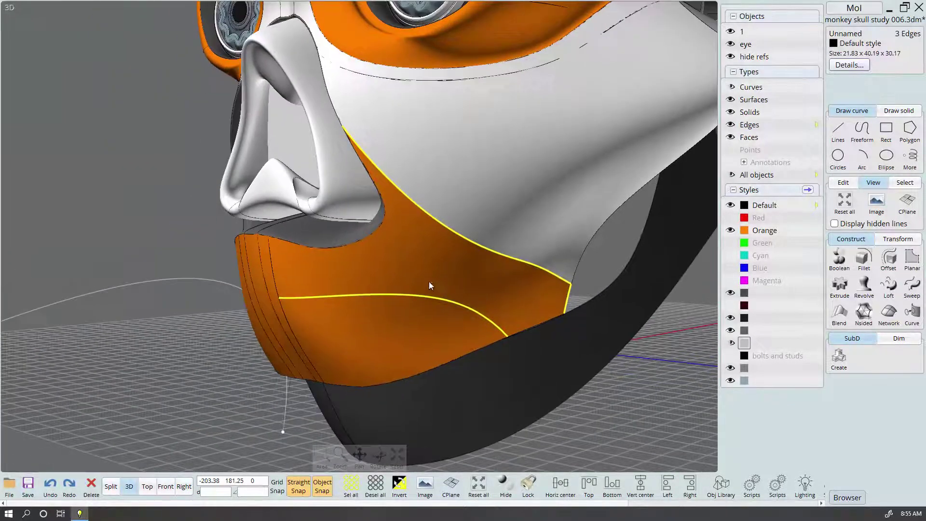
key("ctrl+j")
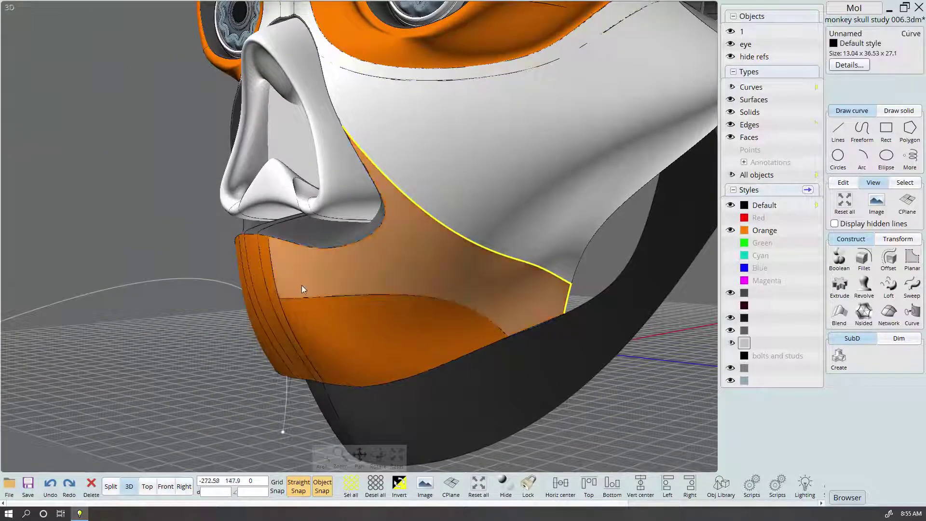
Join the patch's left, upper and nose-side edges into a second curve
left_click(310, 286)
left_click(280, 279)
left_click(340, 246)
left_click(382, 211)
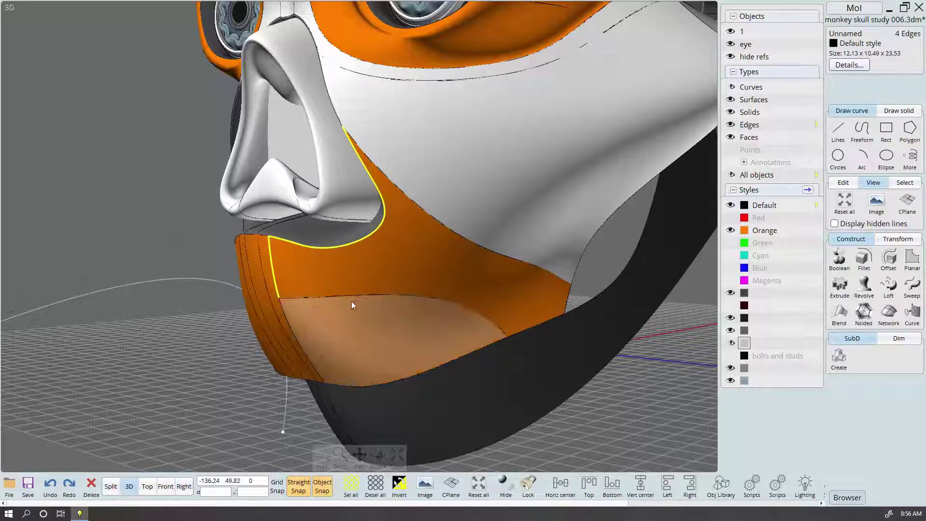
key("ctrl+j")
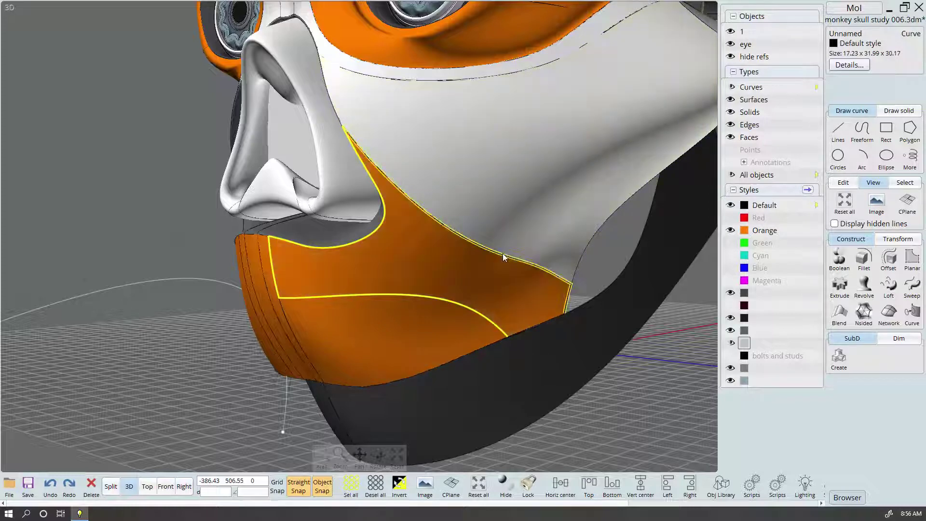
Build a network surface from the boundary curves across the cheek opening
left_click(554, 302)
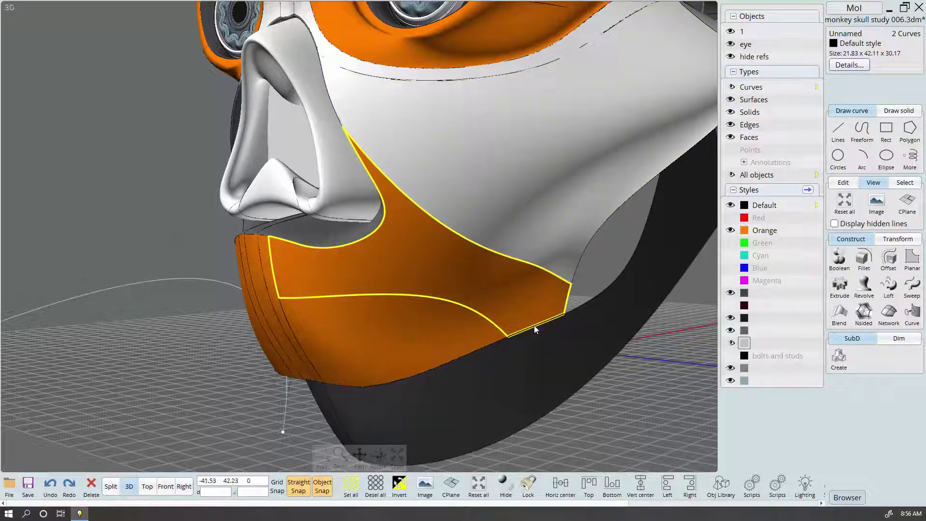
left_click(535, 327)
left_click(892, 326)
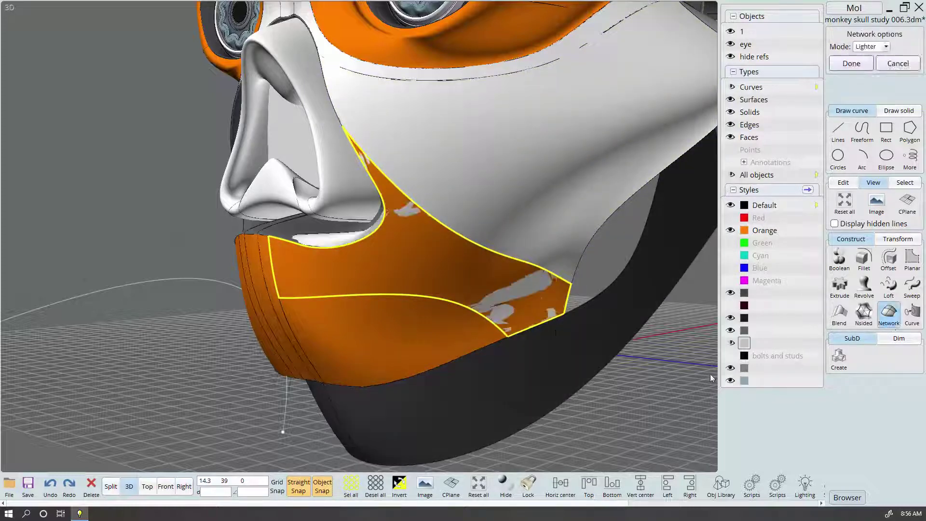
left_click(853, 64)
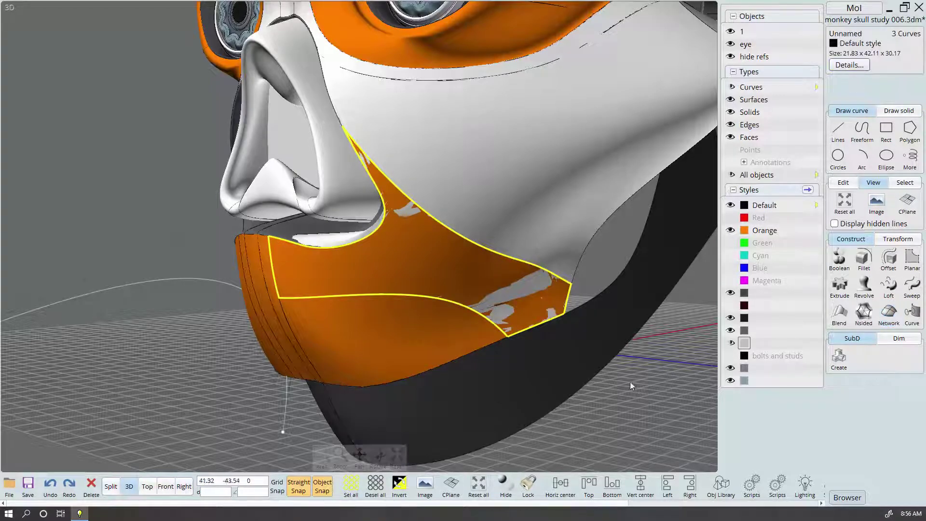
Delete the newly created network patch surface
key("Escape")
right_click_drag(491, 287, 518, 304)
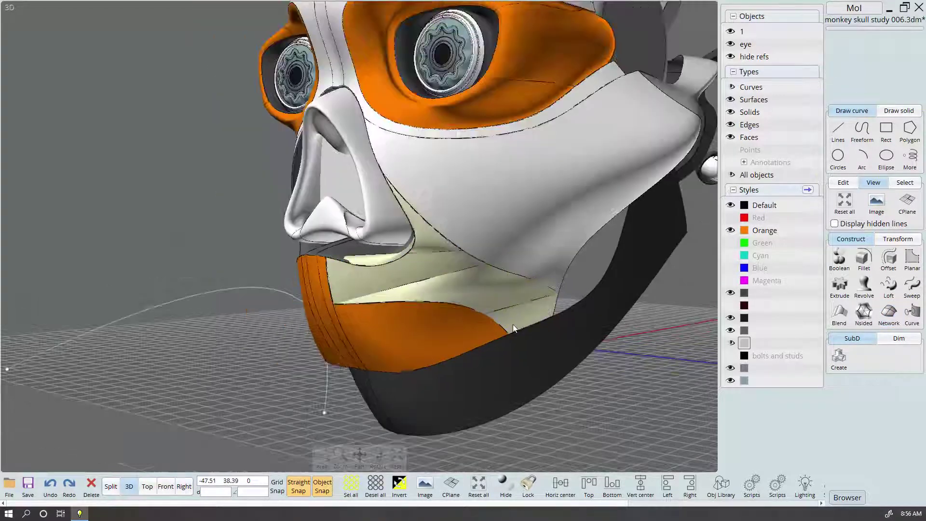
left_click(496, 268)
key("Delete")
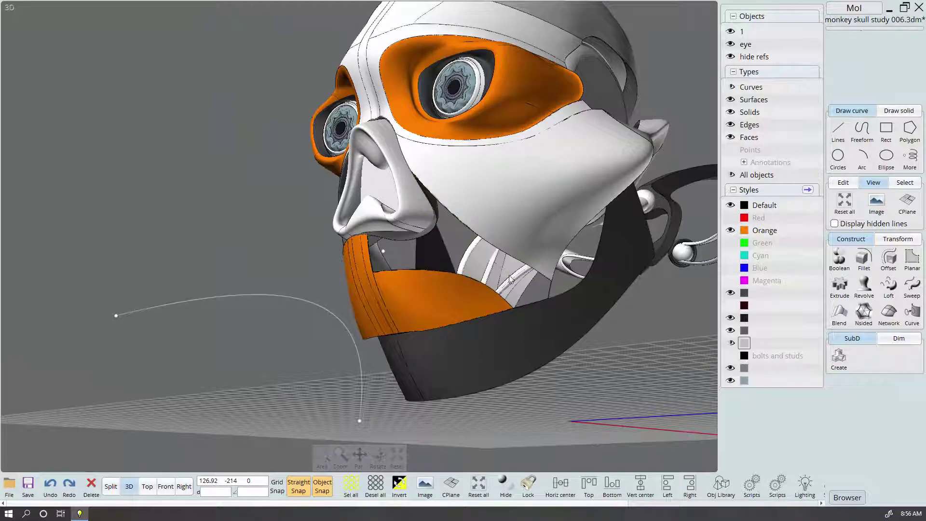
Reselect the four boundary curves around the cheek opening
left_click(460, 274)
left_click(546, 303)
left_click(520, 309)
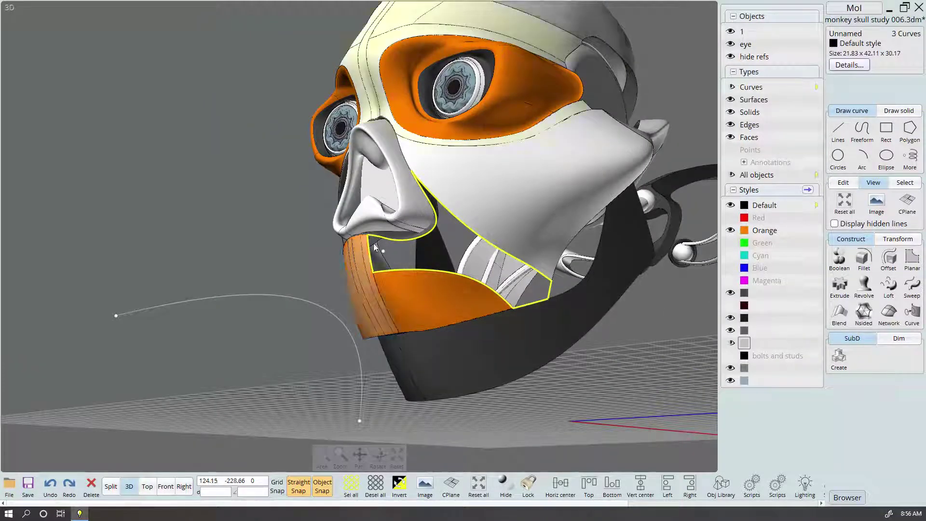
left_click(653, 404)
left_click(442, 269)
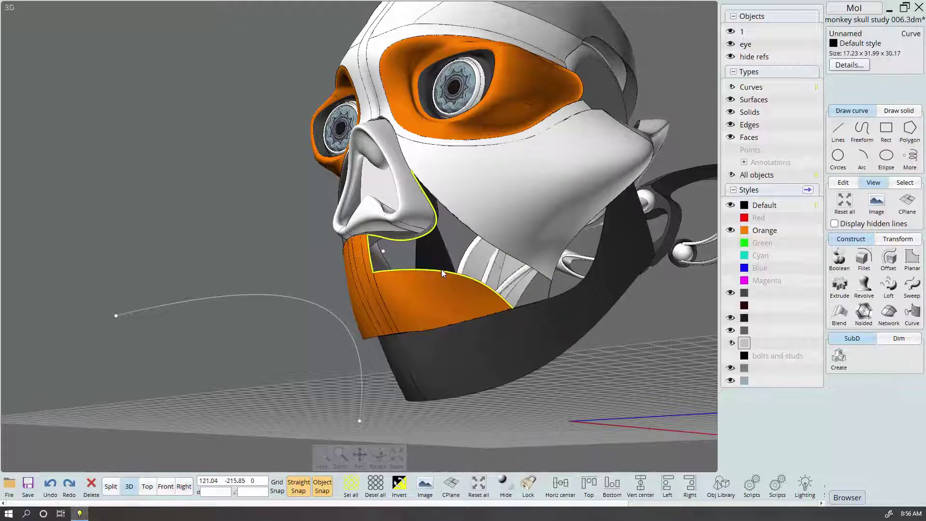
left_click(844, 182)
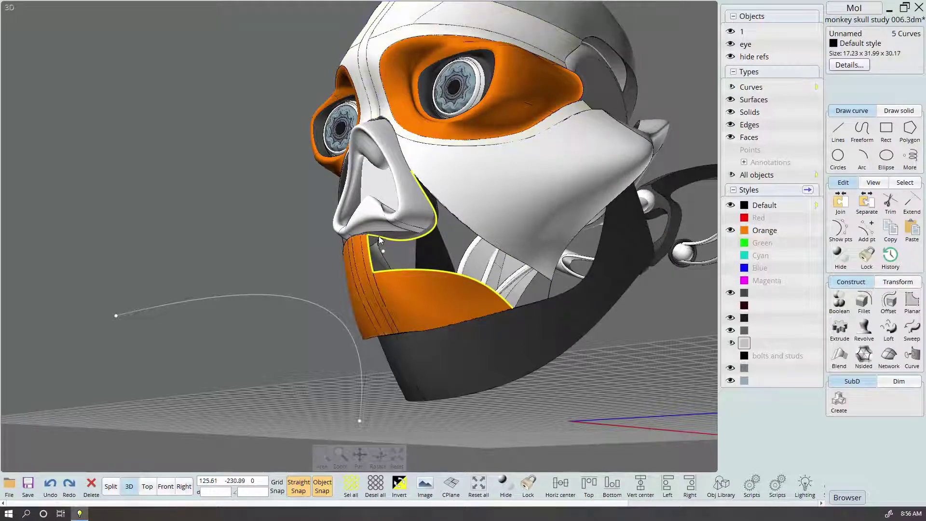
left_click(394, 277)
left_click(372, 262)
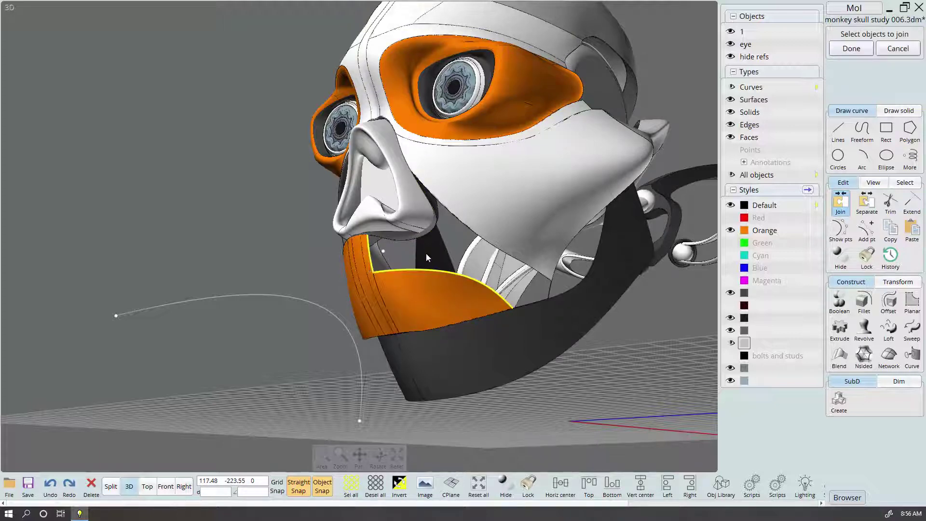
left_click(457, 230, "shift")
left_click(533, 307, "shift")
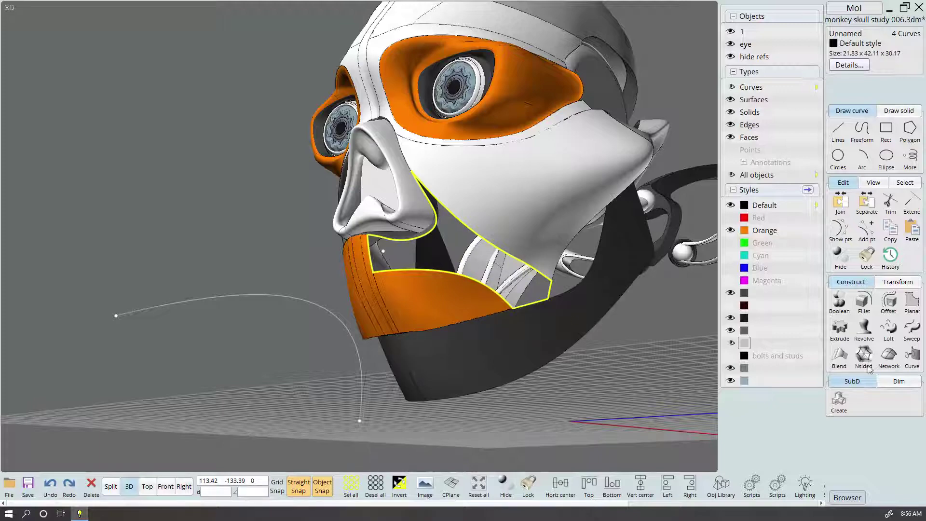
Preview a network surface from the four curves, try fitting modes, then cancel
left_click(891, 368)
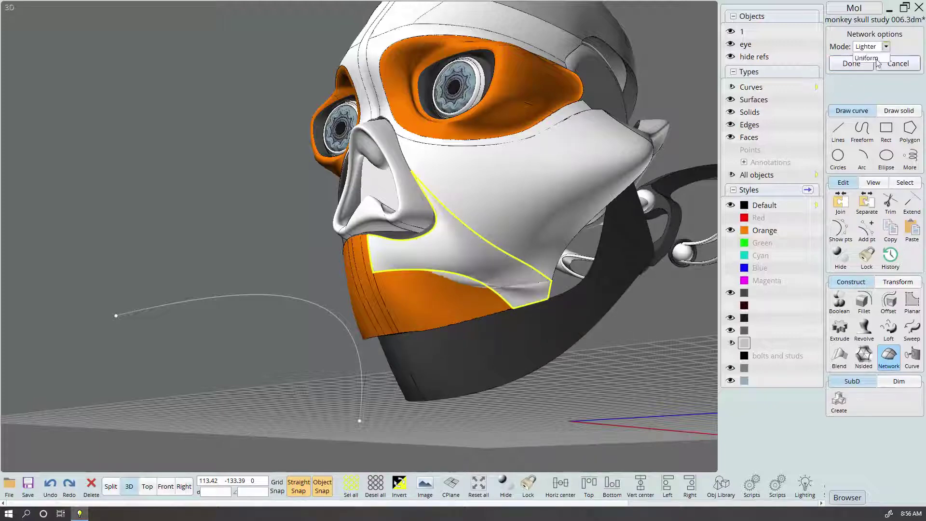
left_click(877, 64)
scroll(652, 333, "up", 5)
right_click_drag(662, 395, 806, 230)
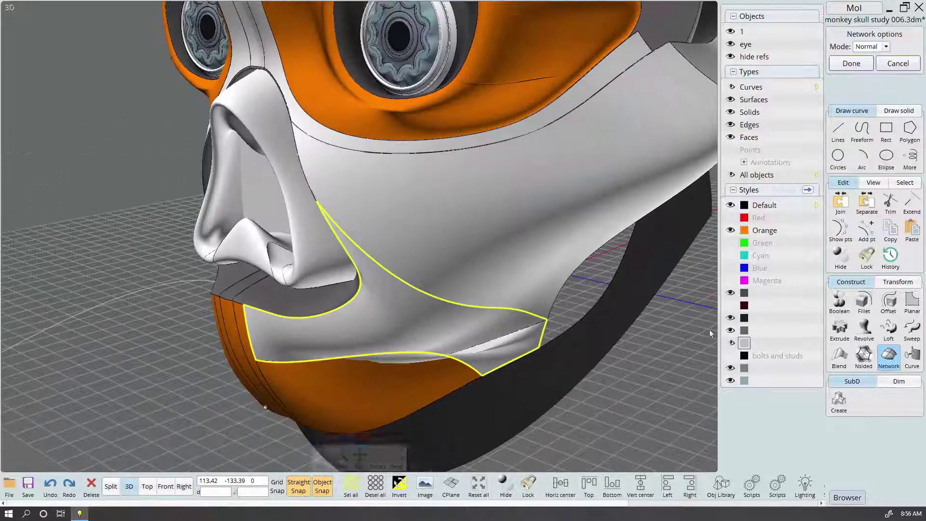
left_click(886, 47)
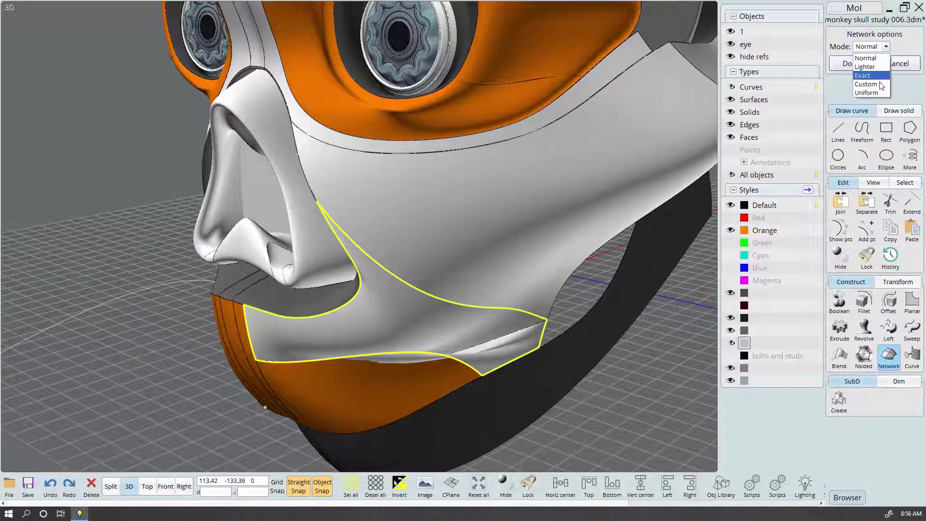
mouse_move(622, 271)
right_mouse_down()
mouse_move(641, 250)
mouse_move(681, 271)
right_mouse_up()
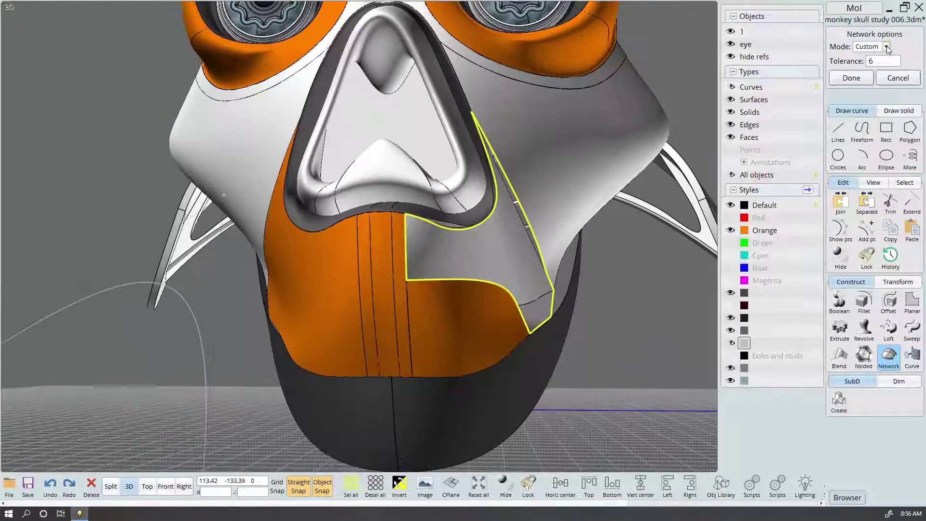
left_click(888, 47)
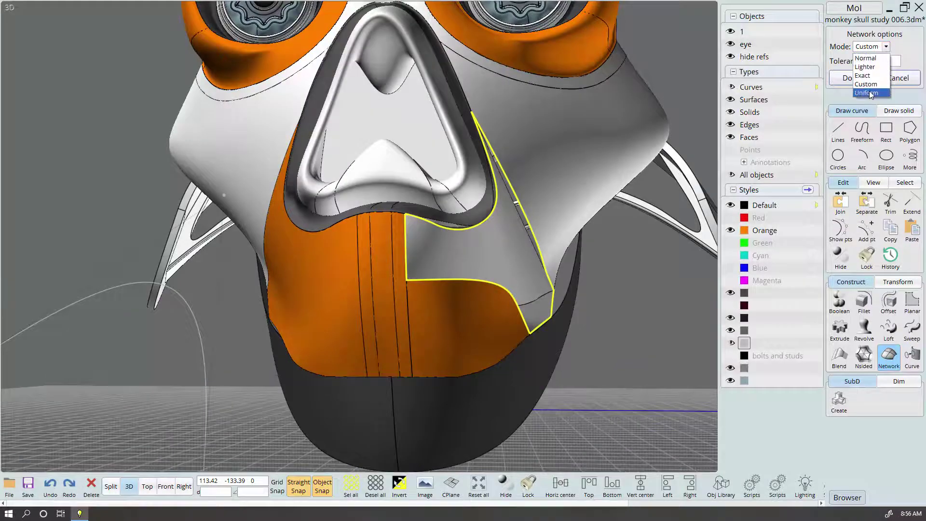
left_click(899, 78)
Orbit to a low side angle of the jaw and inspect its edge curves
right_click_drag(592, 390, 538, 327)
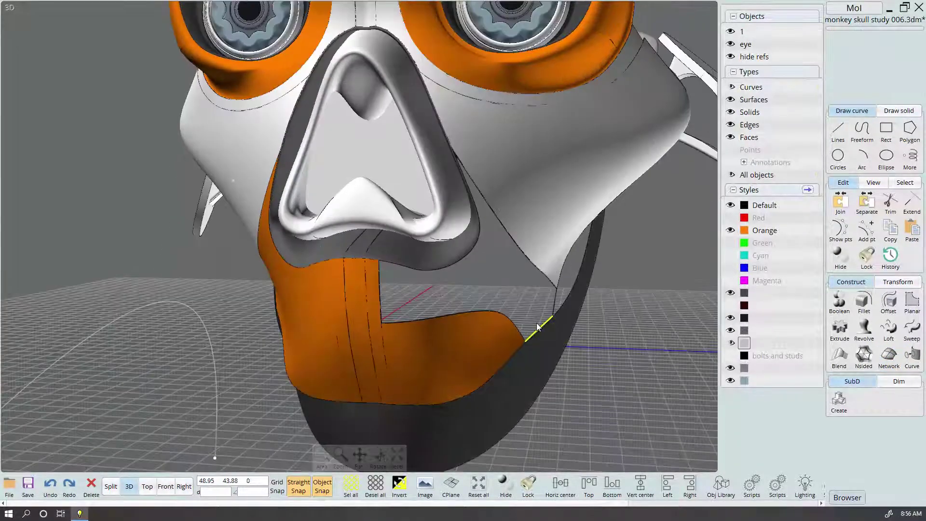
left_click(538, 328)
right_click_drag(608, 357, 551, 348)
scroll(502, 335, "up", 3)
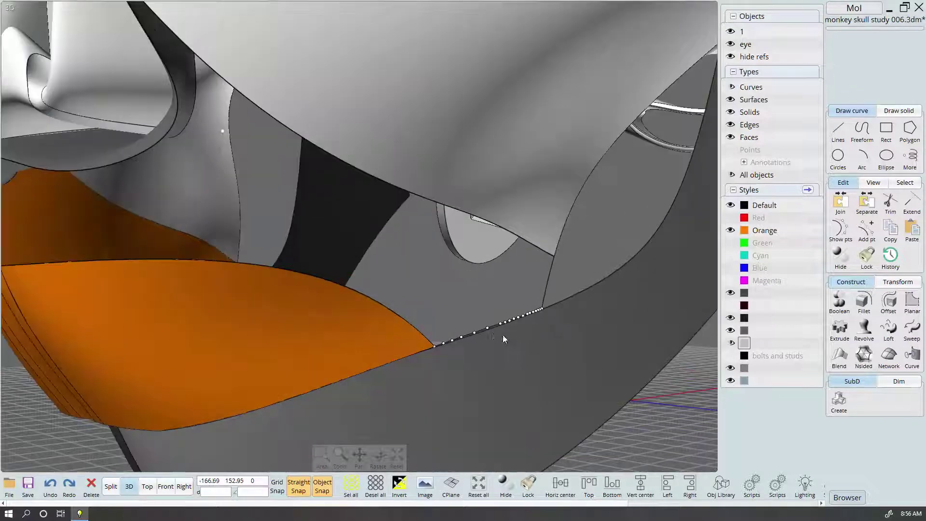
left_click(499, 324)
key("Escape")
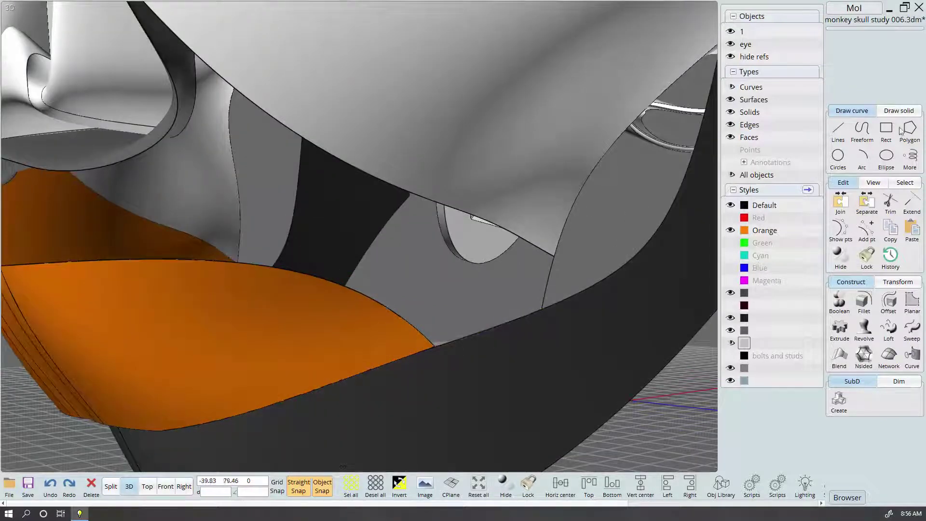
Draw a line from the orange patch corner to the jaw edge and add a point
left_click(840, 130)
left_click(514, 317)
scroll(451, 352, "up", 3)
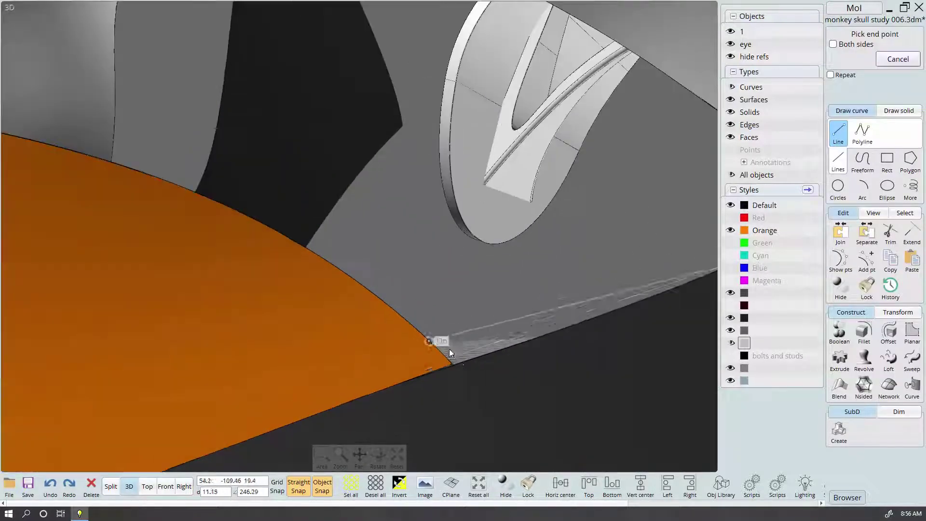
left_click(453, 360)
left_click(486, 348)
left_click(868, 260)
left_click(654, 290)
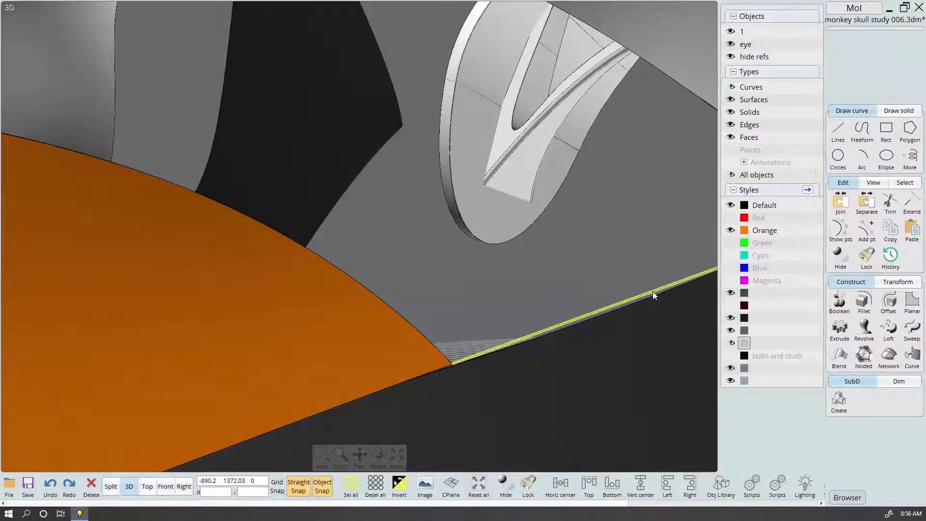
left_click(644, 305)
scroll(647, 300, "down", 1)
scroll(647, 300, "down", 3)
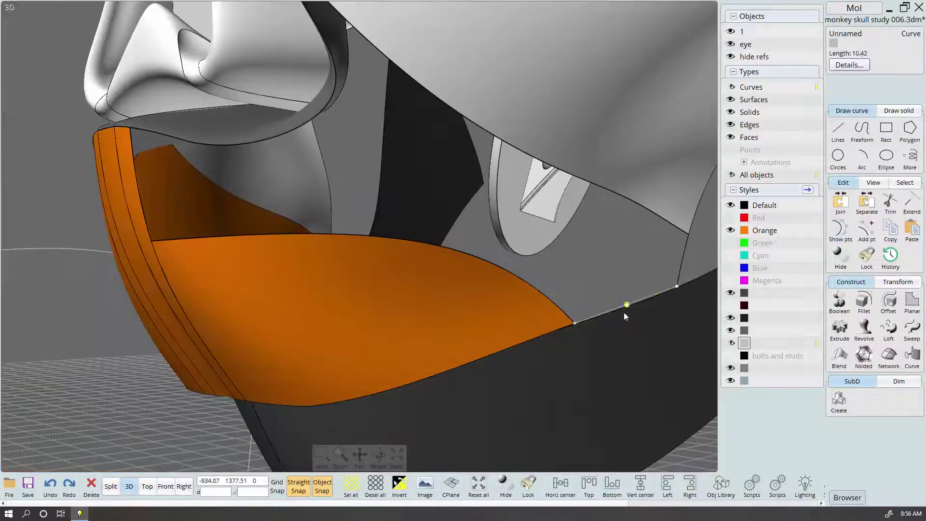
Add two more points and drag them in front and side views to arch the curve
left_click(111, 486)
scroll(319, 395, "up", 2)
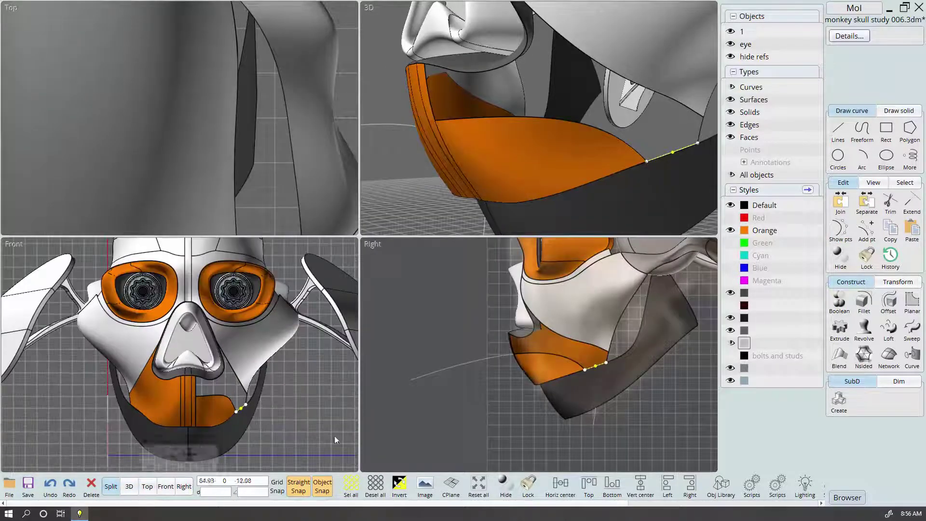
scroll(311, 395, "up", 2)
scroll(303, 389, "up", 2)
scroll(294, 364, "up", 2)
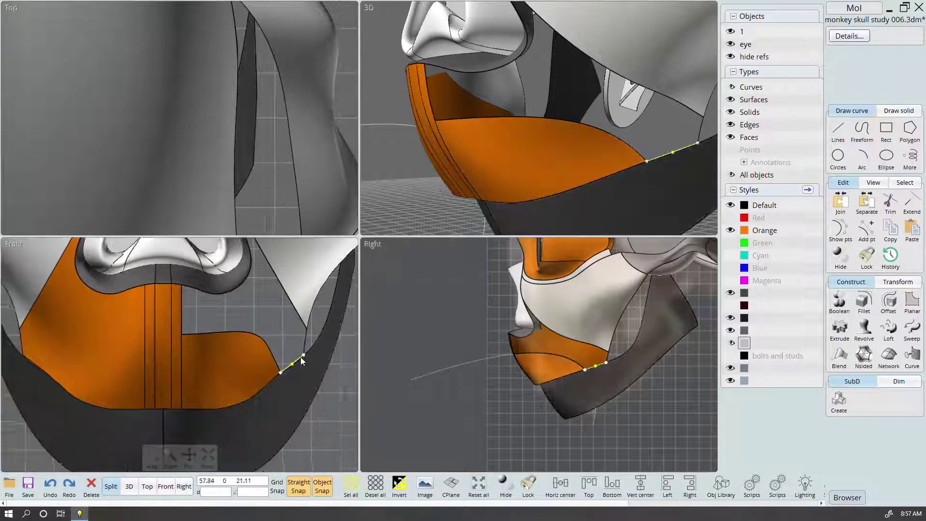
scroll(293, 364, "up", 2)
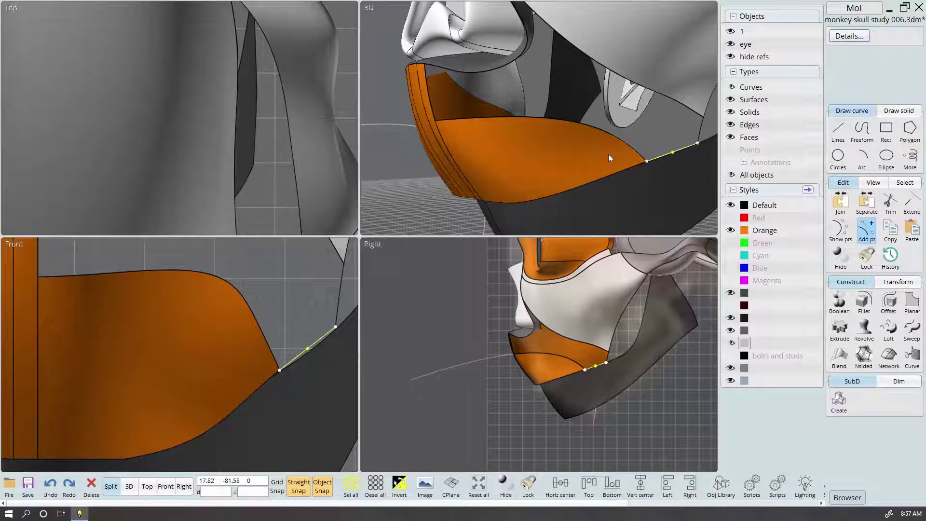
scroll(673, 172, "up", 2)
scroll(672, 172, "up", 2)
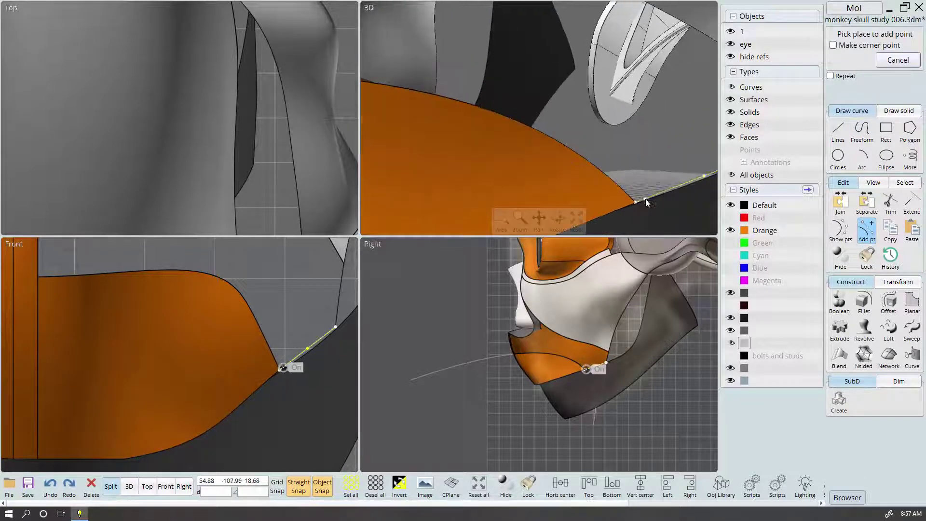
left_click(646, 202)
scroll(646, 203, "down", 2)
scroll(580, 173, "down", 2)
key("Return")
left_click(645, 161)
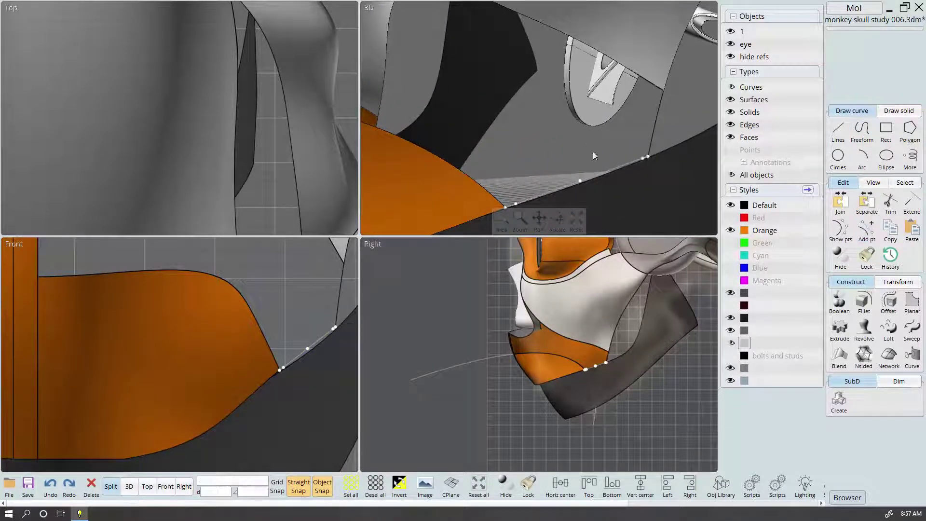
scroll(279, 362, "up", 1)
left_click_drag(315, 345, 346, 351)
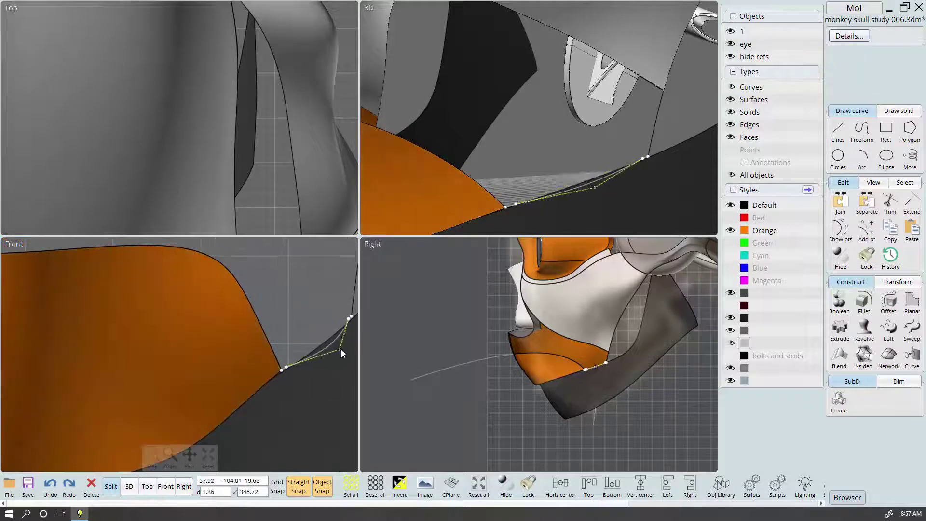
scroll(550, 386, "up", 2)
scroll(550, 386, "up", 1)
right_click_drag(376, 340, 233, 326)
scroll(232, 325, "up", 1)
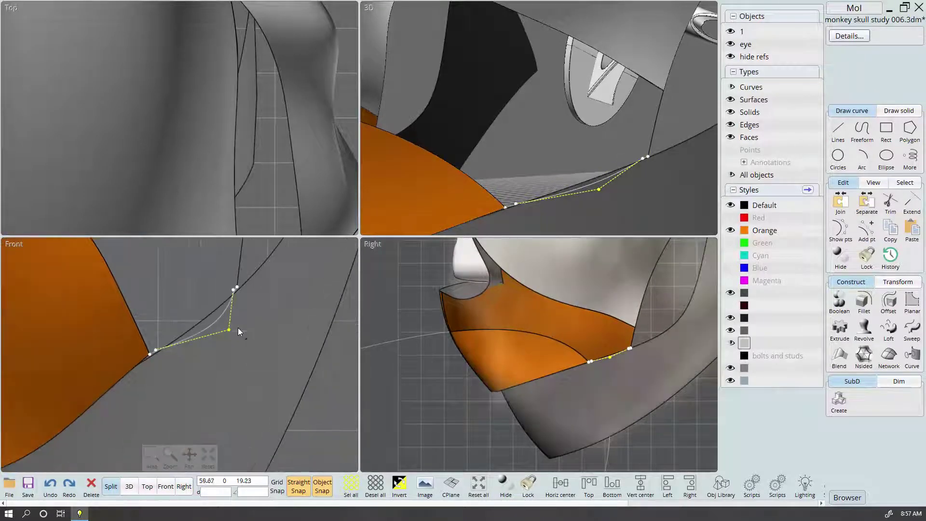
left_click_drag(229, 332, 249, 336)
scroll(602, 385, "up", 2)
scroll(602, 385, "up", 2)
mouse_move(616, 342)
left_mouse_down()
mouse_move(607, 290)
mouse_move(600, 298)
left_mouse_up()
left_click(129, 486)
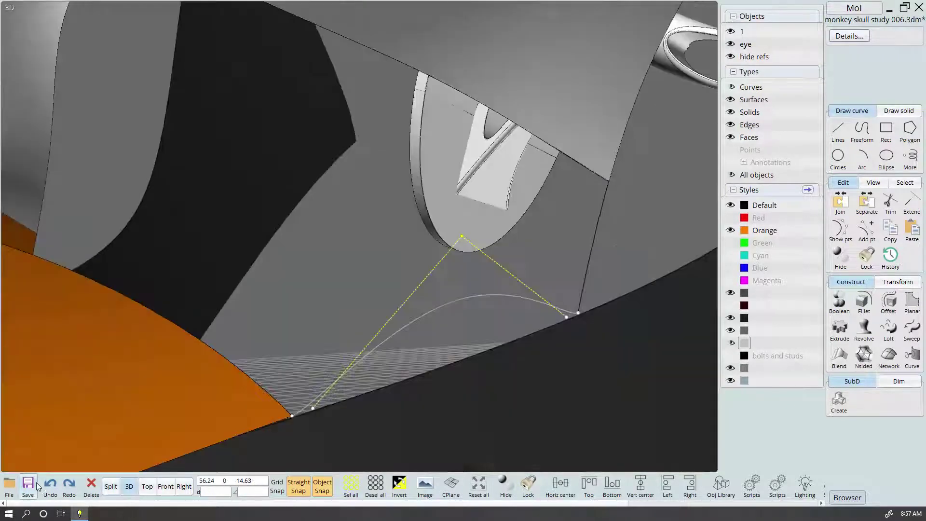
scroll(558, 253, "down", 5)
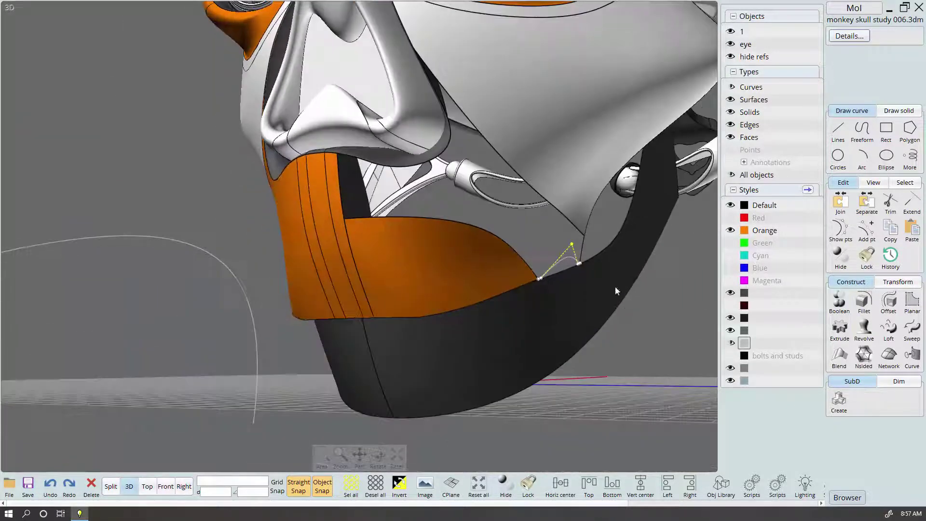
Move the small curve's end control point onto the jaw band edge
right_click_drag(652, 379, 552, 270)
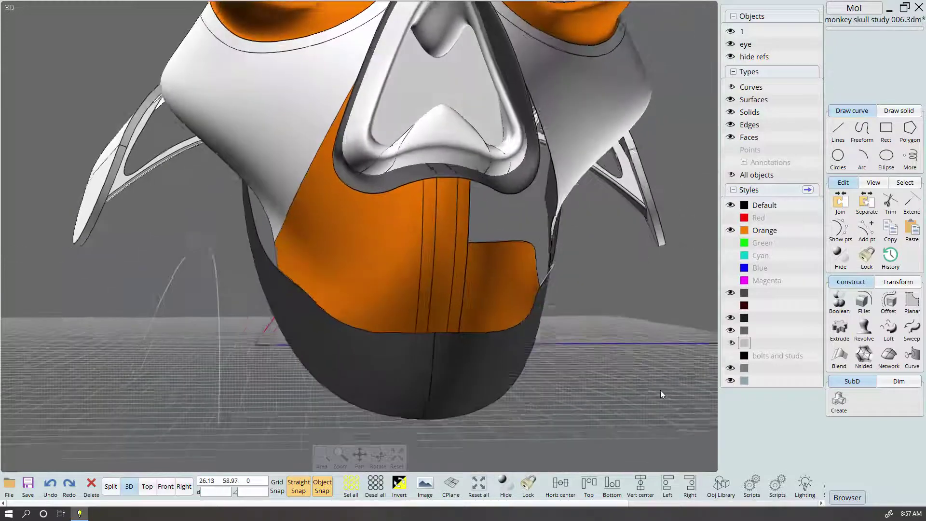
left_click(550, 267)
scroll(573, 272, "up", 3)
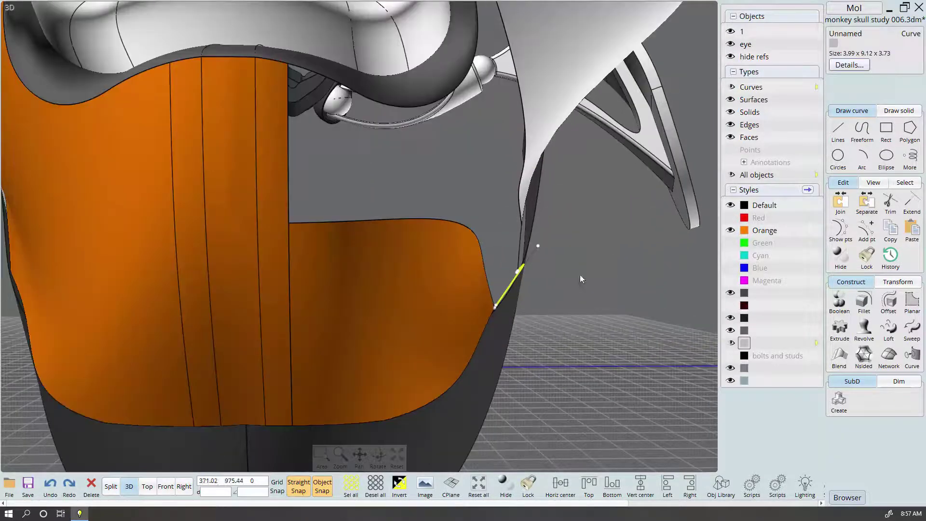
scroll(572, 268, "up", 3)
left_click(537, 252)
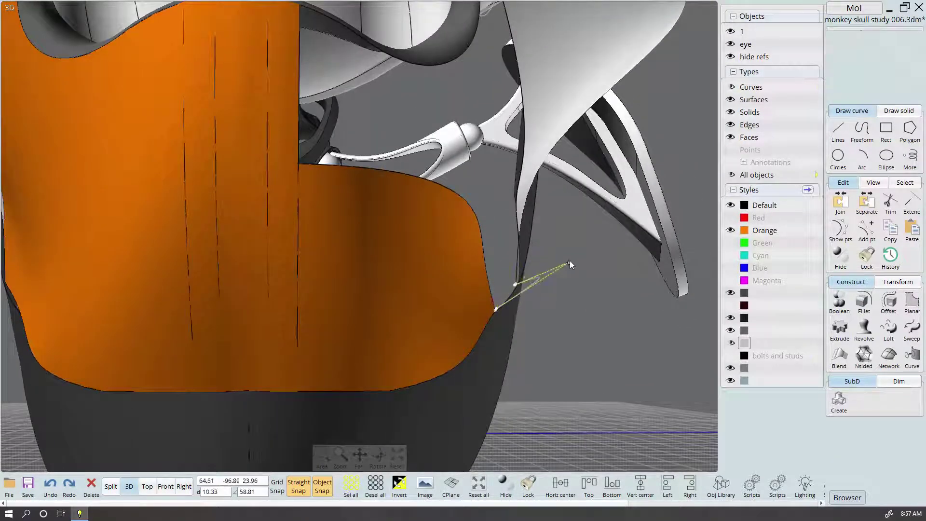
left_click_drag(570, 261, 562, 251)
right_click_drag(613, 303, 574, 344)
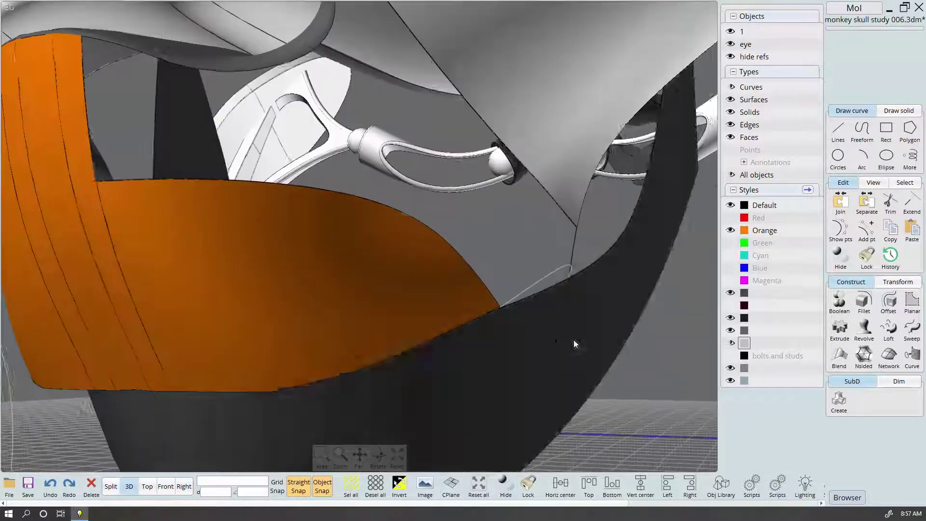
Select the four boundary curves around the cheek gap
left_click(516, 291)
left_click(496, 293)
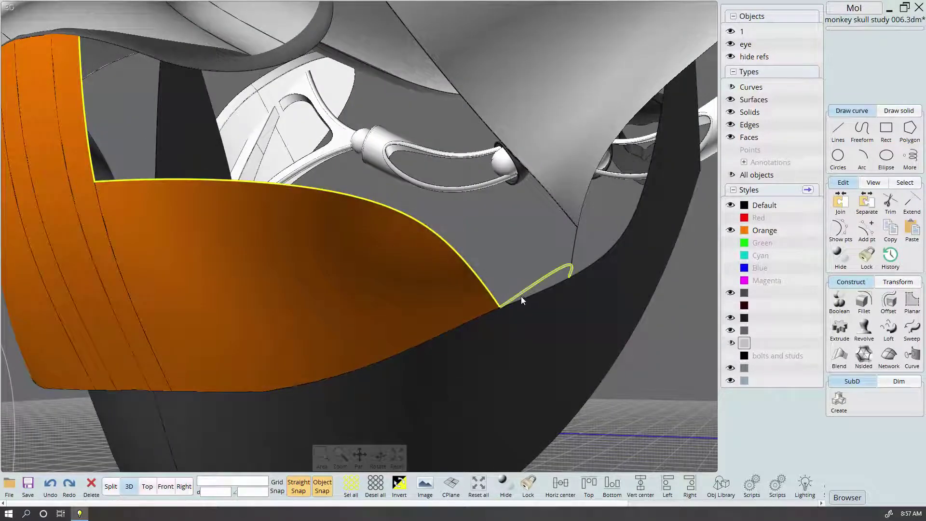
left_click(577, 256)
scroll(453, 149, "down", 3)
left_click(488, 196)
key("Escape")
left_click(573, 267)
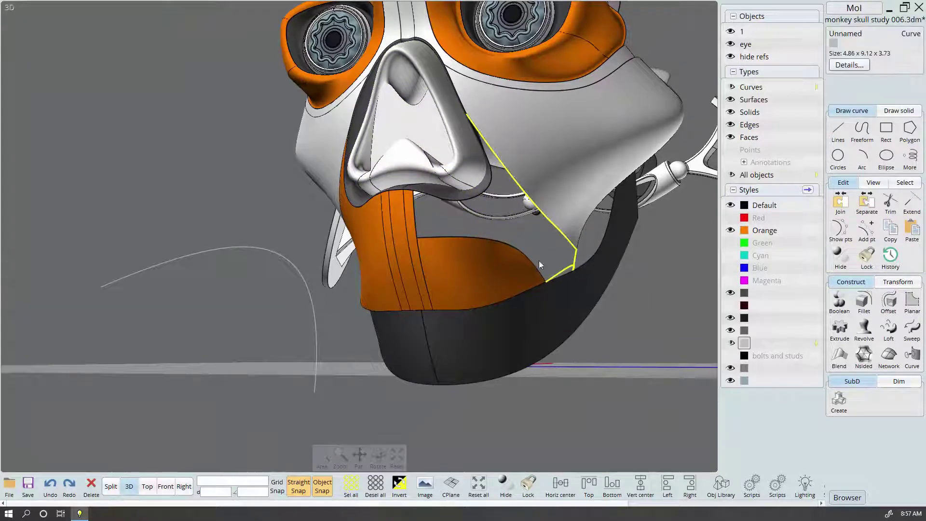
left_click(480, 211)
left_click(488, 167)
Preview a network surface across the gap and inspect it from front and side
right_click_drag(488, 166, 572, 257)
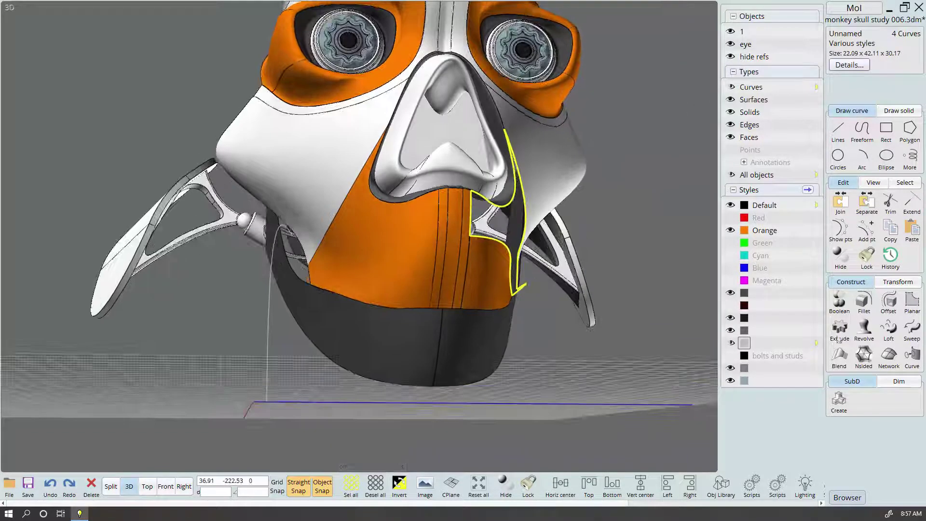
left_click(890, 356)
mouse_move(654, 231)
right_mouse_down()
mouse_move(514, 305)
mouse_move(548, 306)
right_mouse_up()
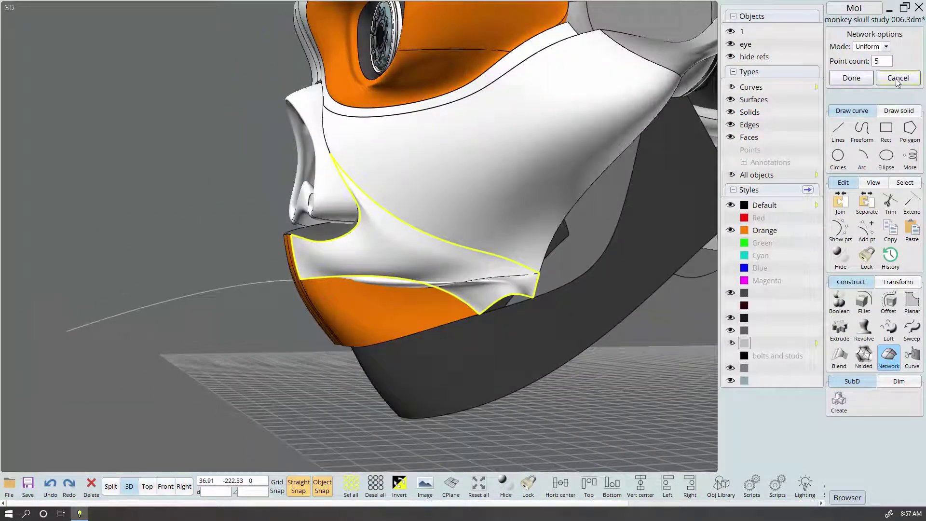
mouse_move(449, 354)
right_mouse_down()
mouse_move(549, 347)
mouse_move(429, 342)
mouse_move(448, 353)
right_mouse_up()
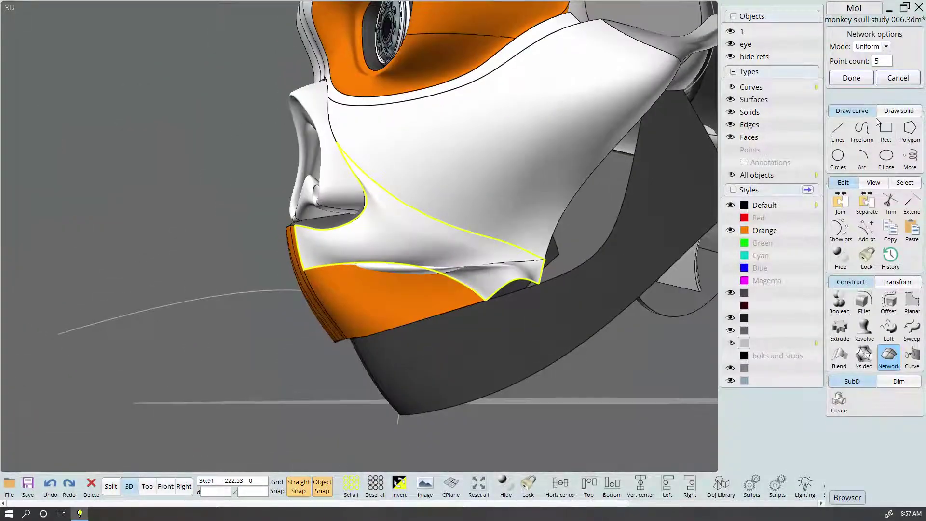
right_click_drag(609, 295, 606, 289)
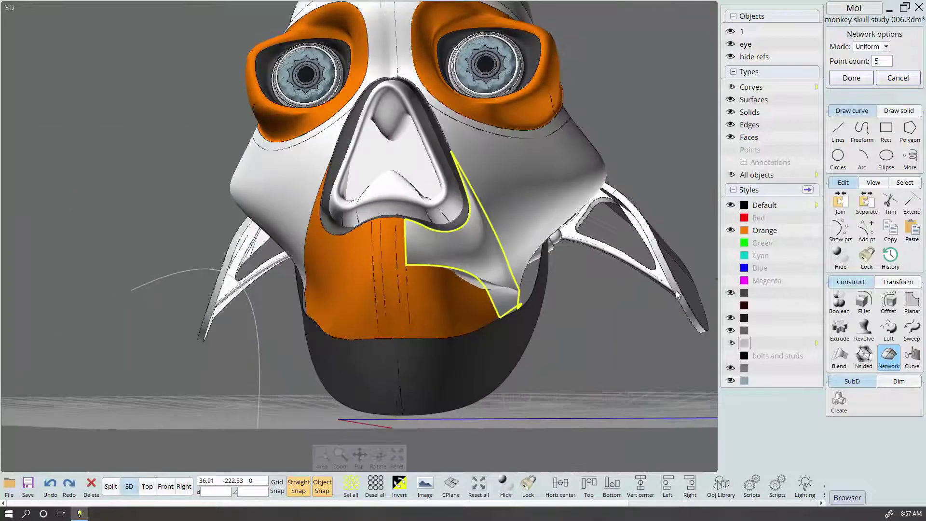
Discard the previewed network and draw a diagonal line across the cheek gap
left_click(899, 78)
key("Escape")
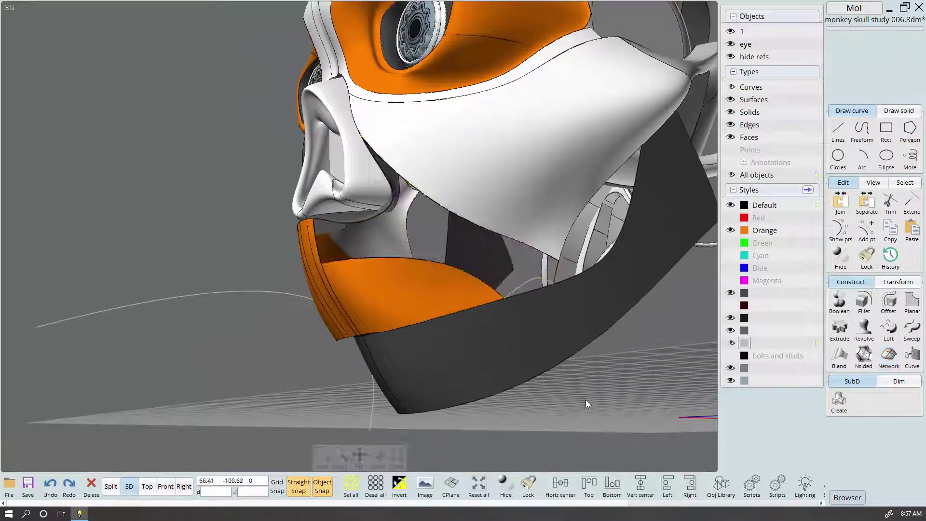
right_click_drag(589, 402, 550, 391)
left_click(839, 130)
right_click_drag(502, 287, 490, 268)
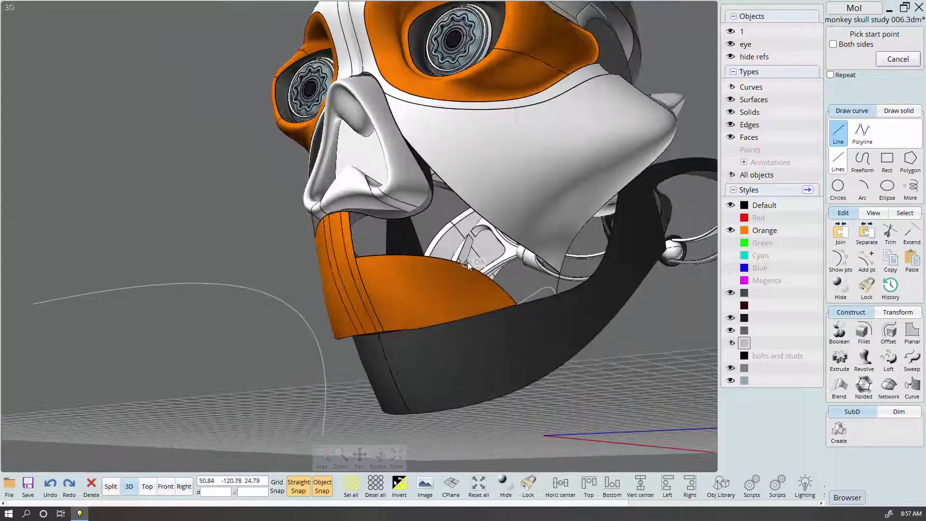
left_click(466, 265)
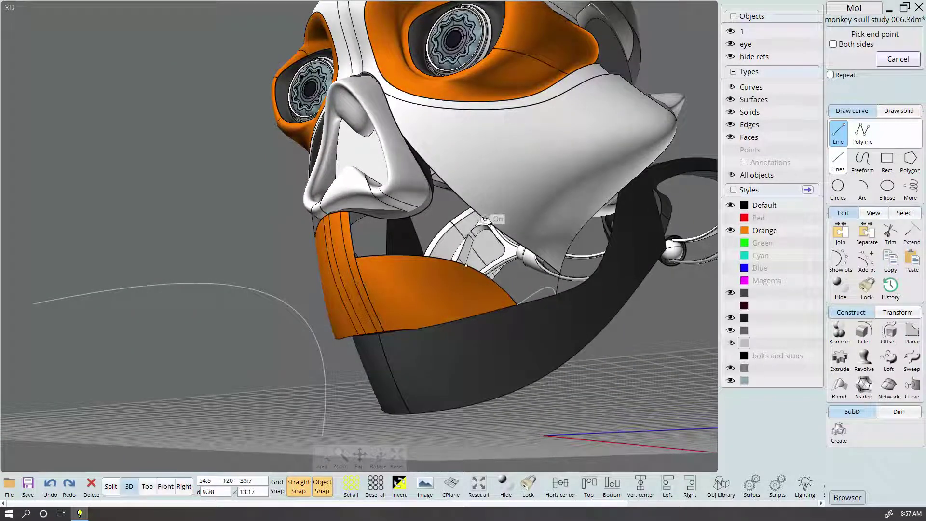
left_click(489, 223)
key("Escape")
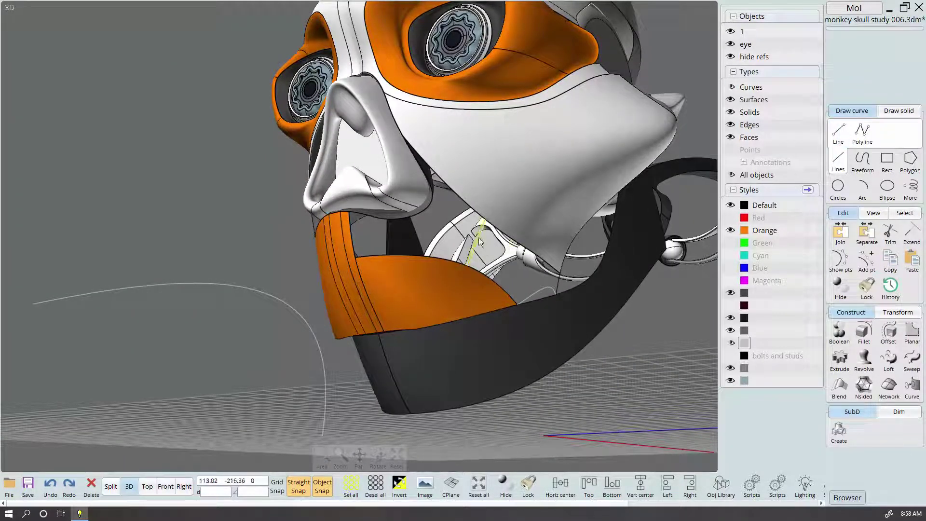
Add an extra point on the new diagonal line
left_click(477, 239)
left_click(866, 237)
left_click(474, 245)
Trim the long edge curve and orange patch outline against the diagonal line
right_click_drag(541, 243, 526, 248)
scroll(552, 342, "up", 3)
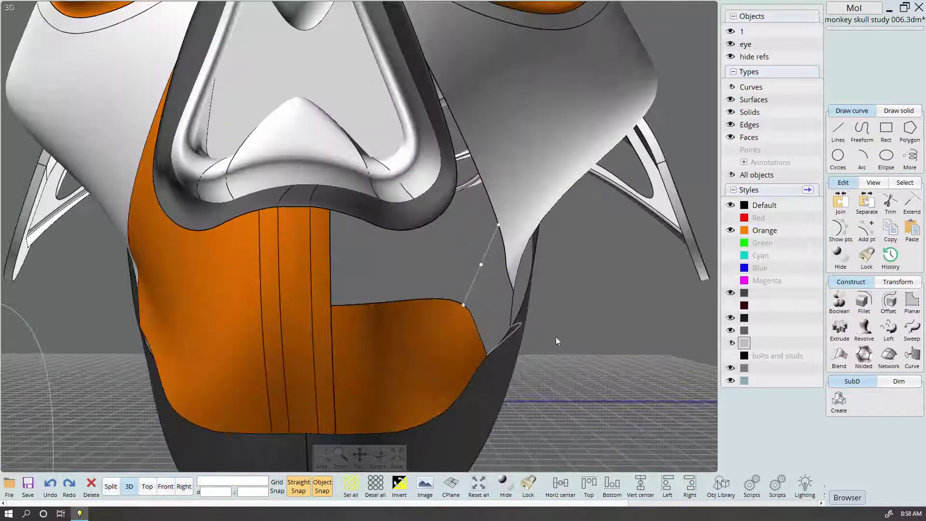
left_click(512, 311)
left_click(513, 289)
left_click(475, 329, "shift")
key("t")
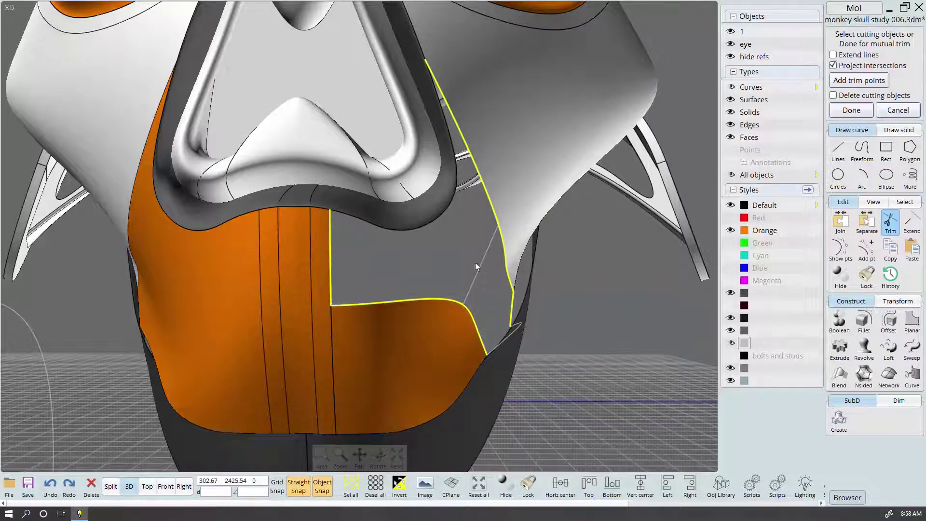
right_click(479, 272)
left_click(497, 252)
right_click(497, 252)
Select the trimmed edge, small hooked curve and diagonal line as patch boundaries
left_click(499, 251)
left_click(514, 331)
left_click(478, 265)
Create the network surface across the cheek gap with fitting mode set to Normal
left_click(883, 365)
right_click_drag(623, 357, 711, 282)
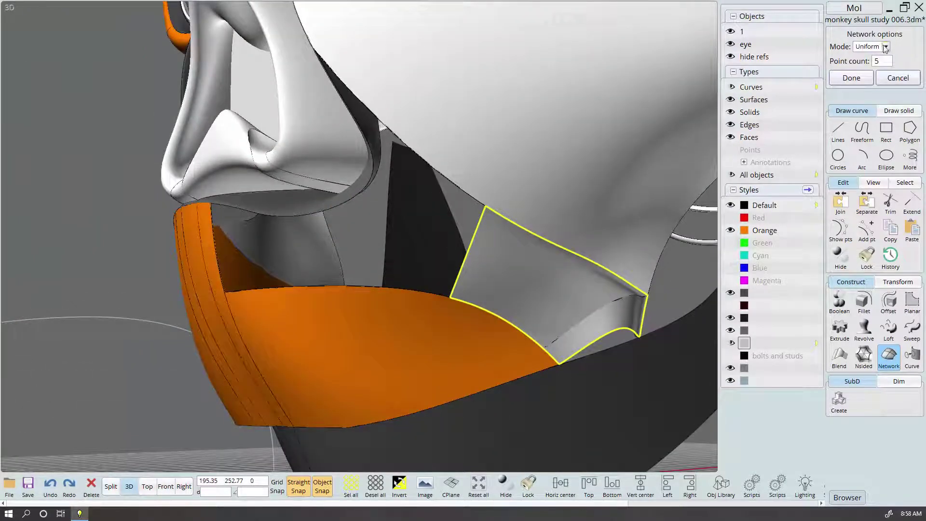
left_click(873, 46)
left_click(869, 67)
mouse_move(673, 137)
right_mouse_down()
mouse_move(545, 206)
mouse_move(600, 246)
right_mouse_up()
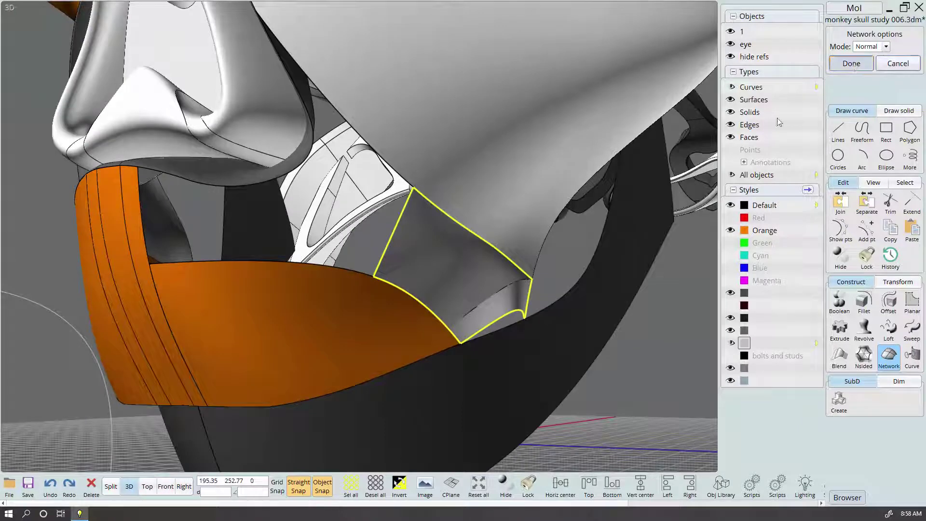
key("Return")
Pick and deselect the patch's left edge curve, orbiting to a front view
left_click(397, 229)
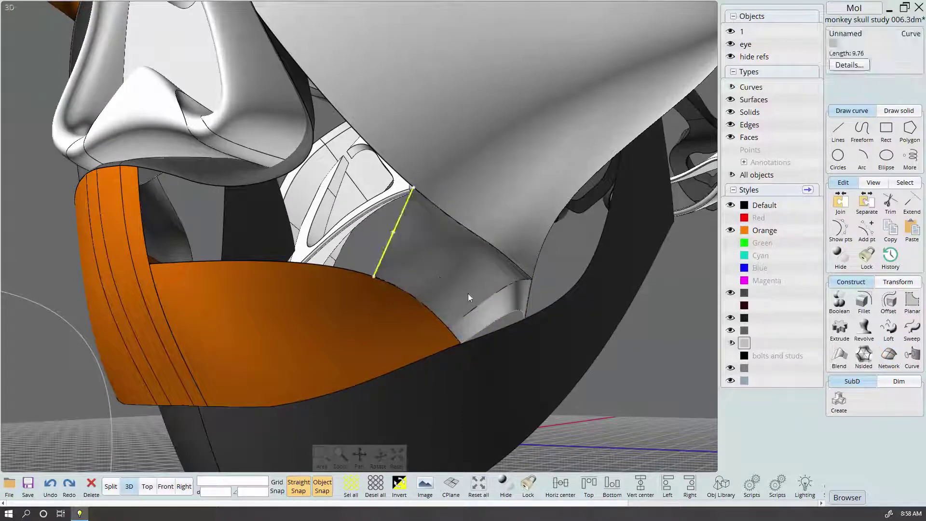
mouse_move(486, 302)
right_mouse_down()
mouse_move(585, 366)
mouse_move(420, 240)
right_mouse_up()
key("Escape")
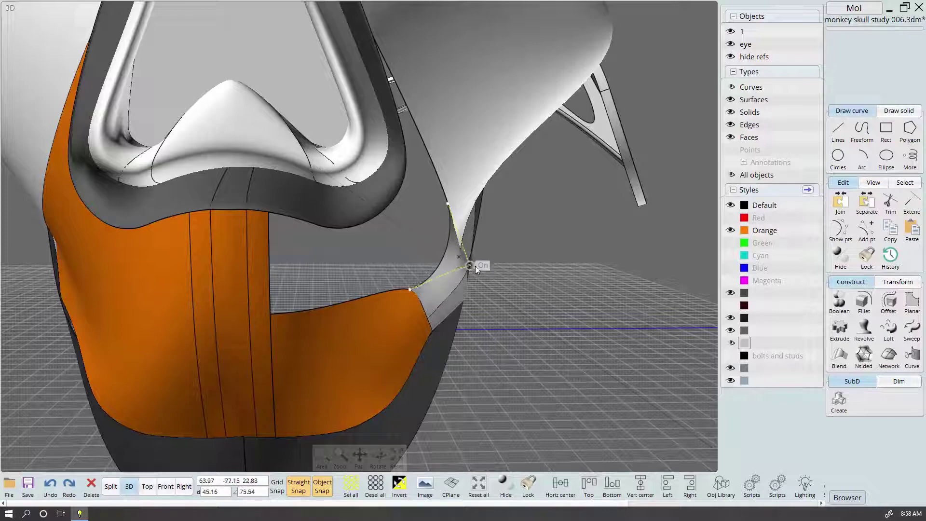
mouse_move(552, 292)
right_mouse_down()
mouse_move(461, 269)
mouse_move(491, 282)
right_mouse_up()
In four-view layout, draw a curve from the patch corner to the jaw band edge
left_click(110, 486)
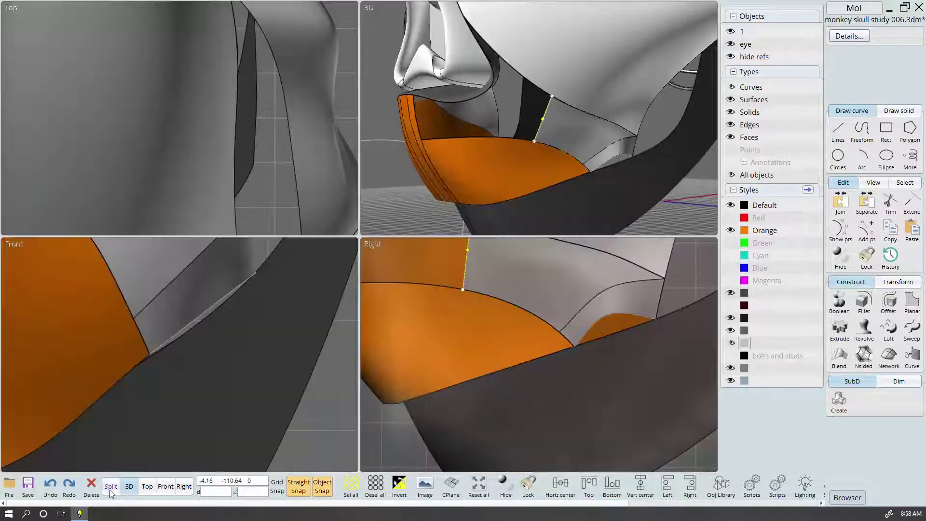
scroll(146, 303, "up", 3)
scroll(194, 330, "up", 3)
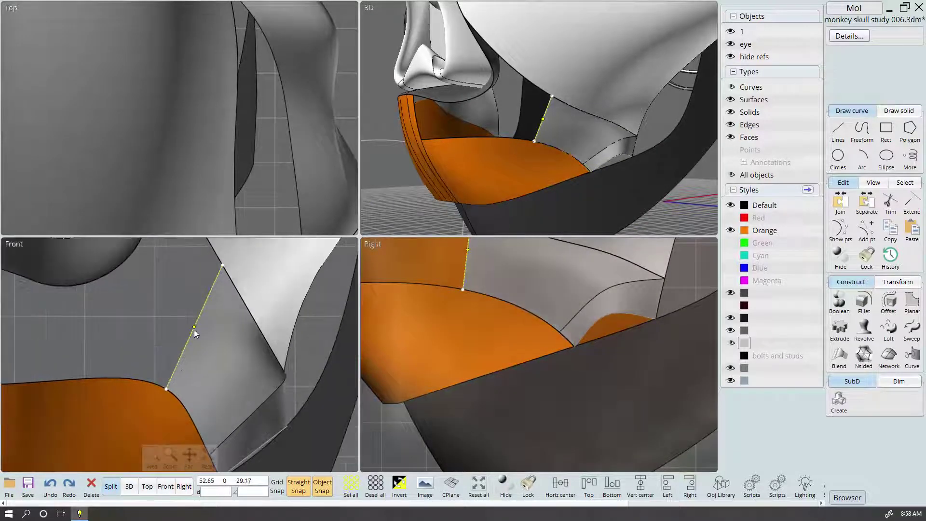
left_click(218, 342)
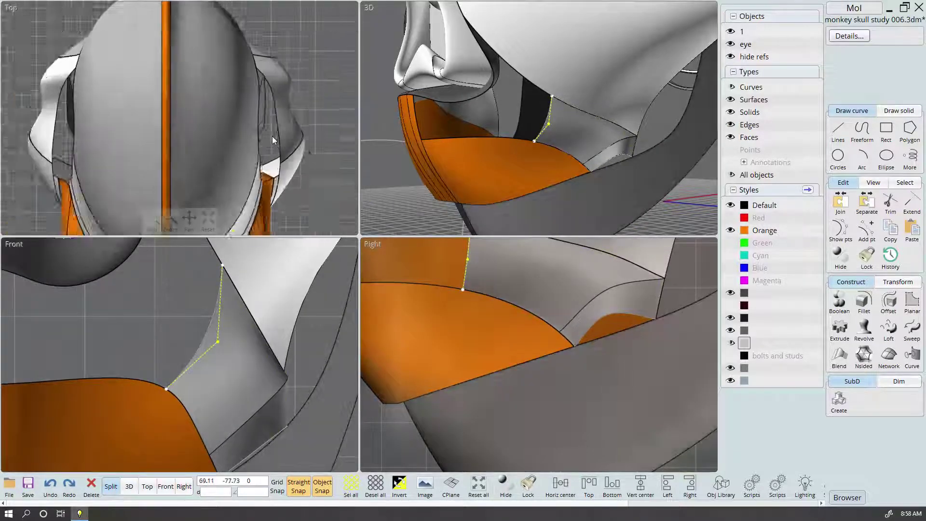
scroll(272, 136, "down", 3)
scroll(252, 192, "up", 5)
scroll(252, 190, "up", 3)
scroll(260, 178, "up", 2)
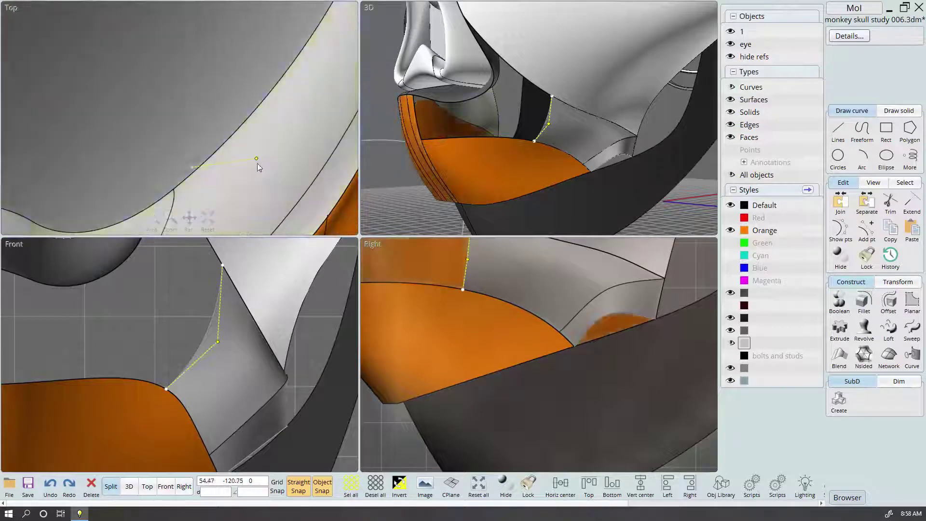
mouse_move(523, 143)
right_mouse_down()
mouse_move(622, 181)
mouse_move(592, 146)
right_mouse_up()
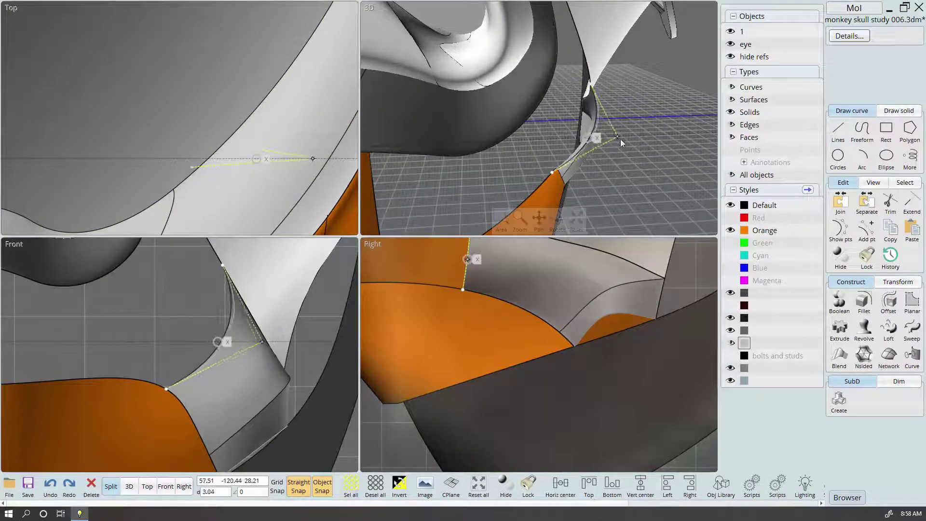
mouse_move(626, 142)
right_mouse_down()
mouse_move(542, 130)
mouse_move(601, 230)
right_mouse_up()
left_click(616, 312)
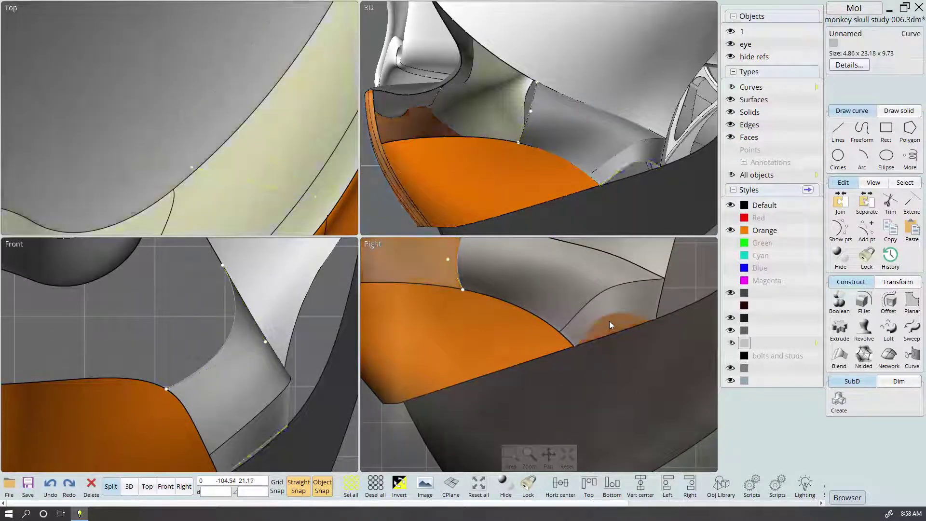
right_click(612, 316)
scroll(207, 403, "down", 3)
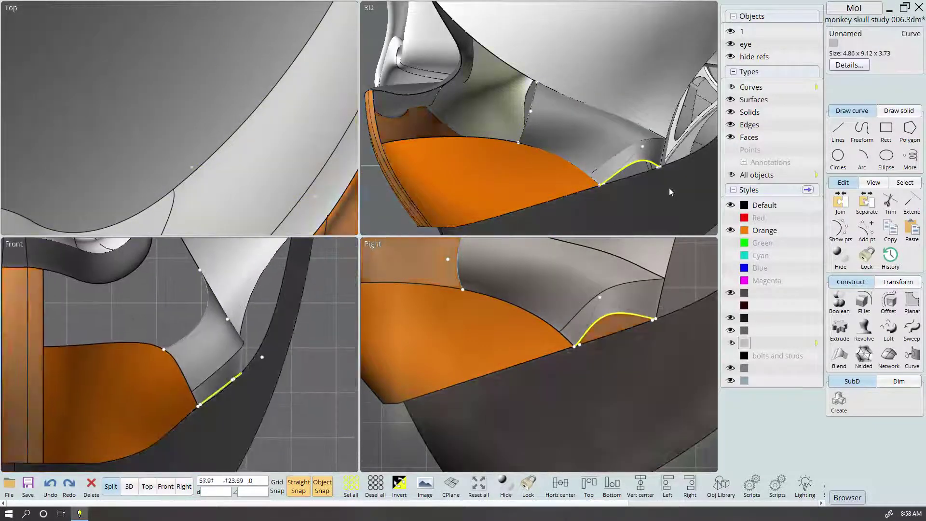
Snap the curve's control point onto the jaw band edge intersection, back in single 3D view
mouse_move(668, 177)
right_mouse_down()
mouse_move(667, 154)
mouse_move(608, 161)
right_mouse_up()
left_click_drag(621, 157, 646, 163)
right_click_drag(651, 191, 638, 198)
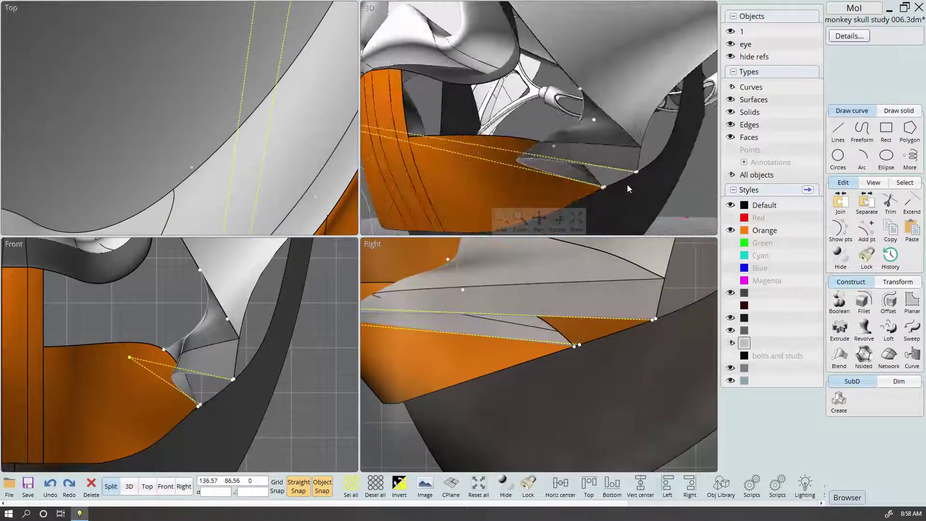
key("ctrl+z")
left_click_drag(262, 358, 264, 400)
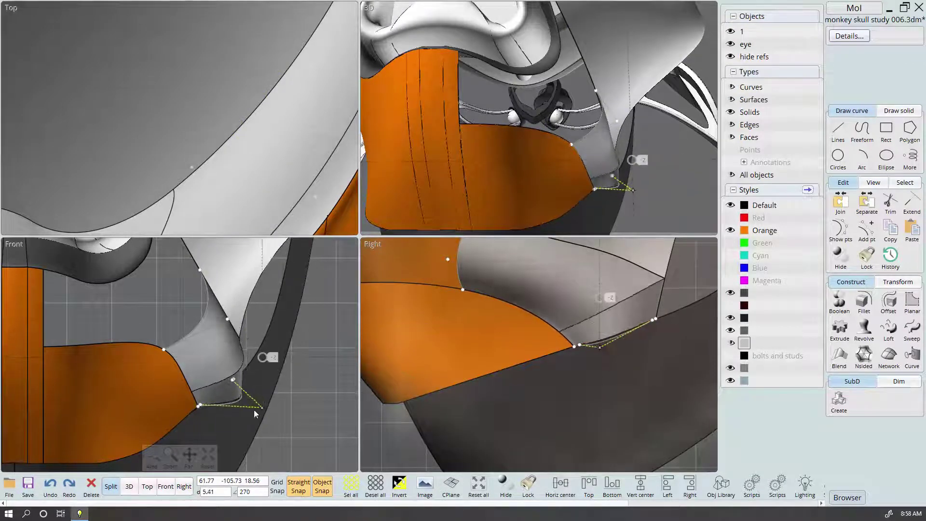
mouse_move(262, 395)
left_mouse_down()
mouse_move(237, 342)
mouse_move(265, 412)
mouse_move(271, 367)
left_mouse_up()
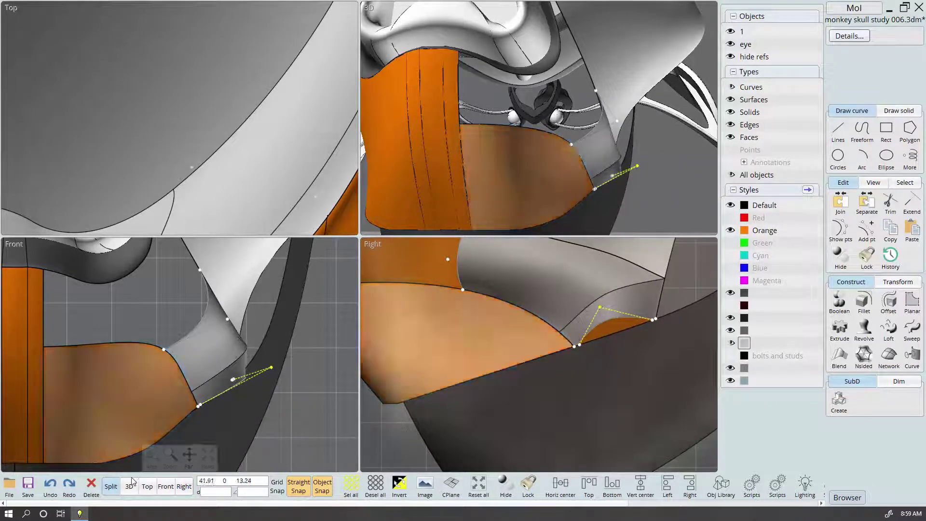
left_click(129, 486)
mouse_move(405, 290)
right_mouse_down()
mouse_move(546, 317)
mouse_move(440, 374)
mouse_move(622, 293)
mouse_move(562, 271)
right_mouse_up()
left_click(546, 319)
Delete the grey patch surface beside the orange chin
left_click(635, 286)
left_click(562, 270)
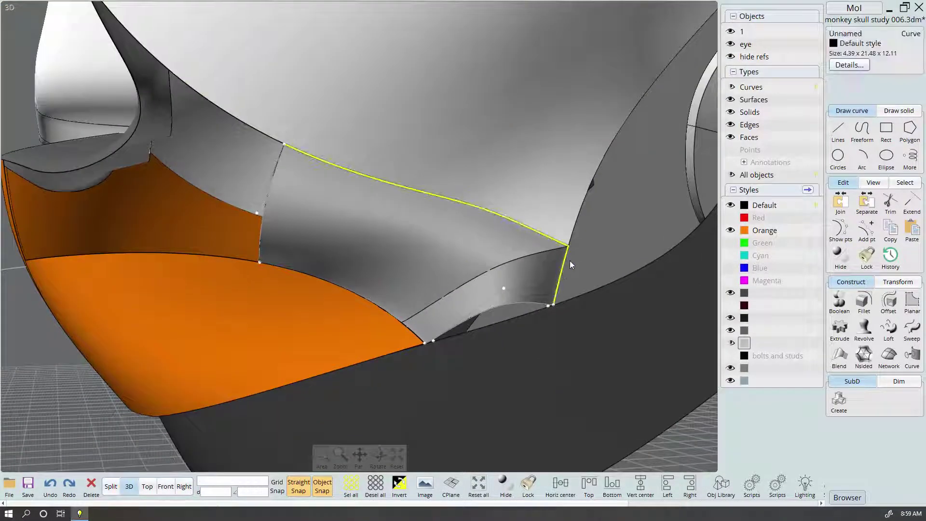
scroll(570, 261, "down", 2)
scroll(565, 265, "down", 2)
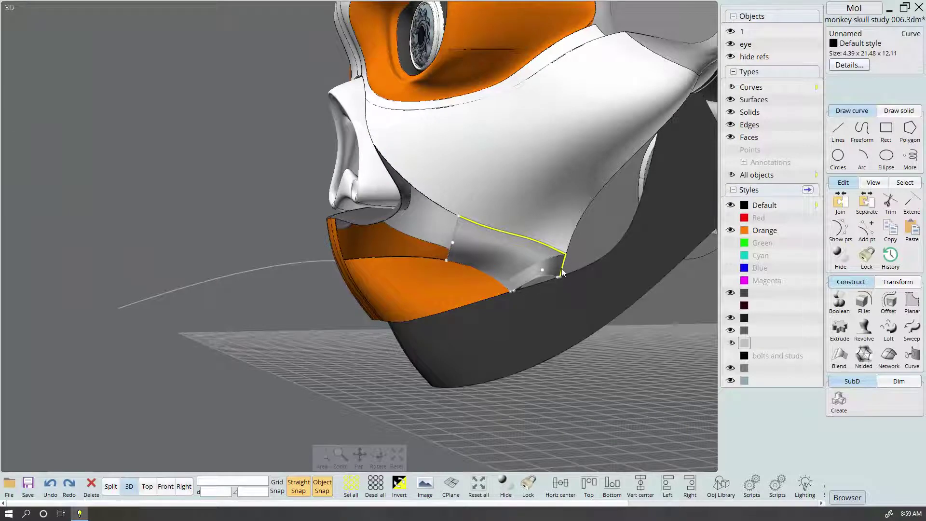
key("Escape")
scroll(572, 260, "up", 3)
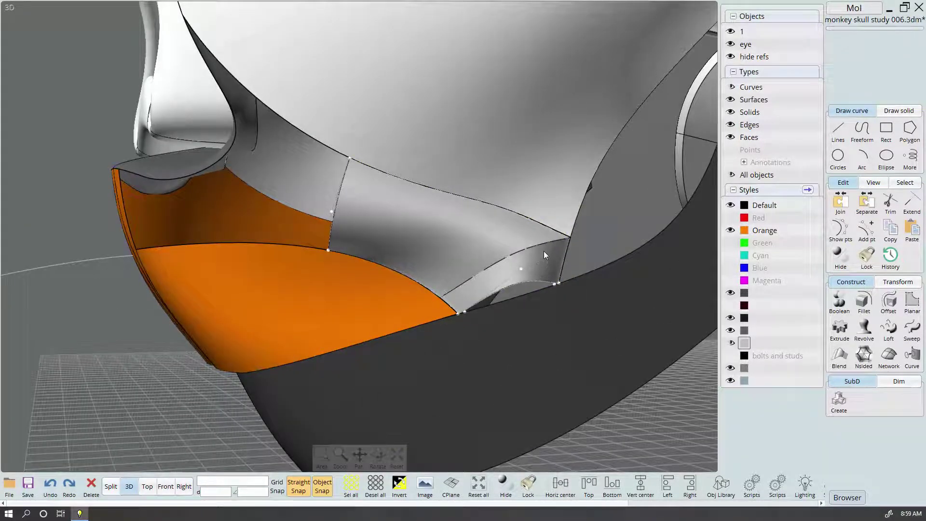
left_click(500, 216)
key("Delete")
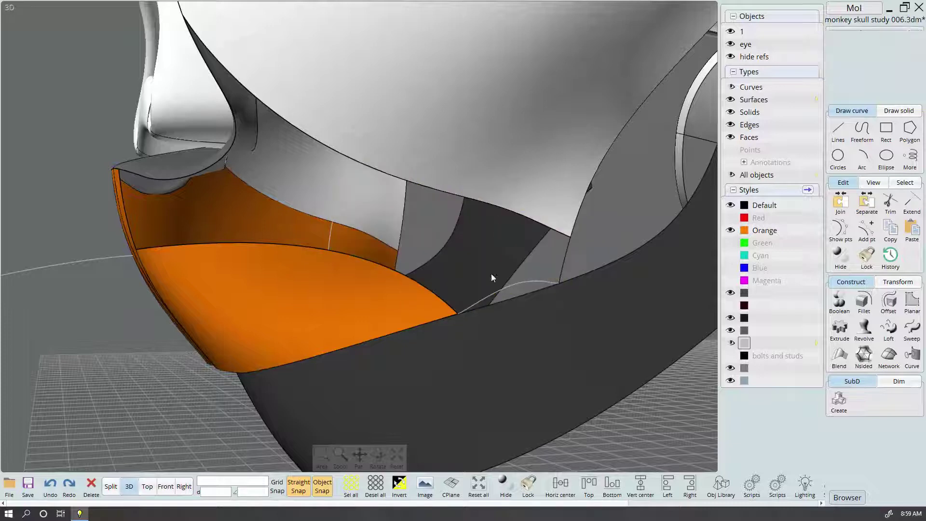
Separate the patch's border curve and delete its short vertical piece
left_click(564, 262)
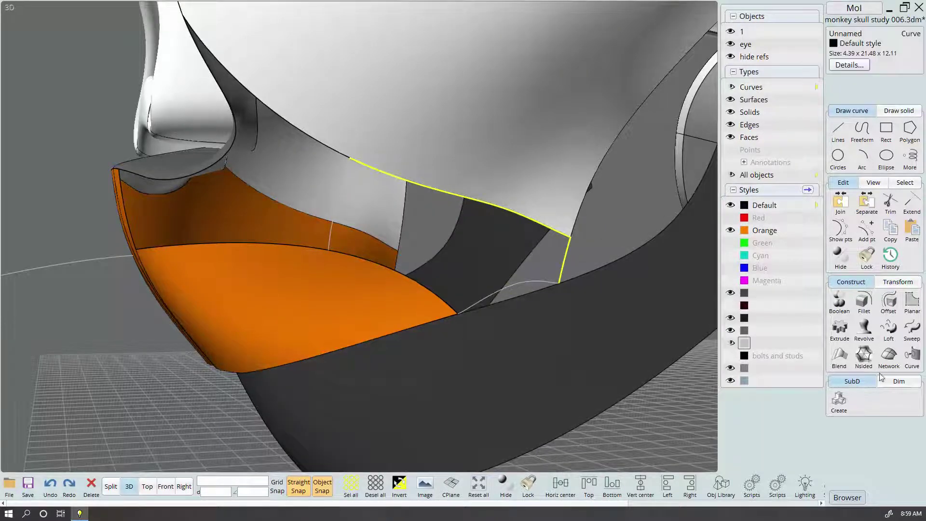
scroll(544, 247, "down", 3)
scroll(545, 247, "down", 3)
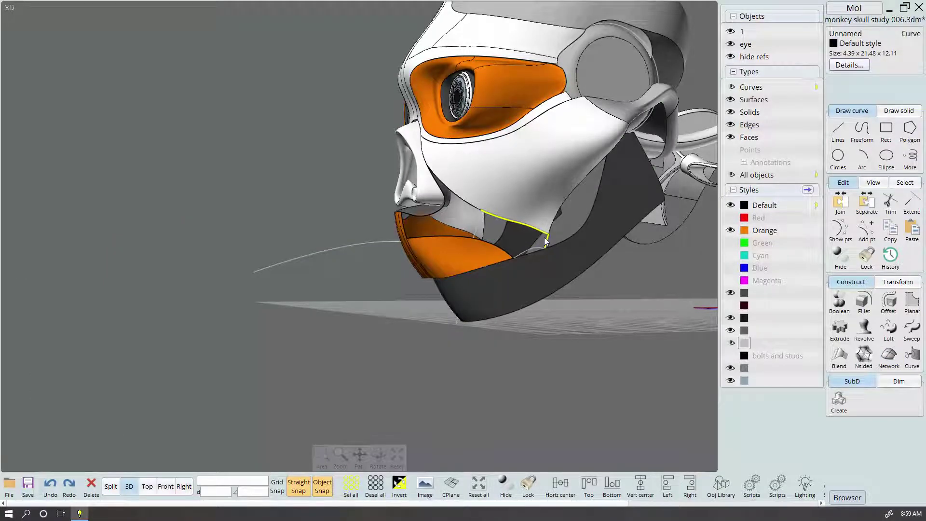
scroll(546, 242, "up", 5)
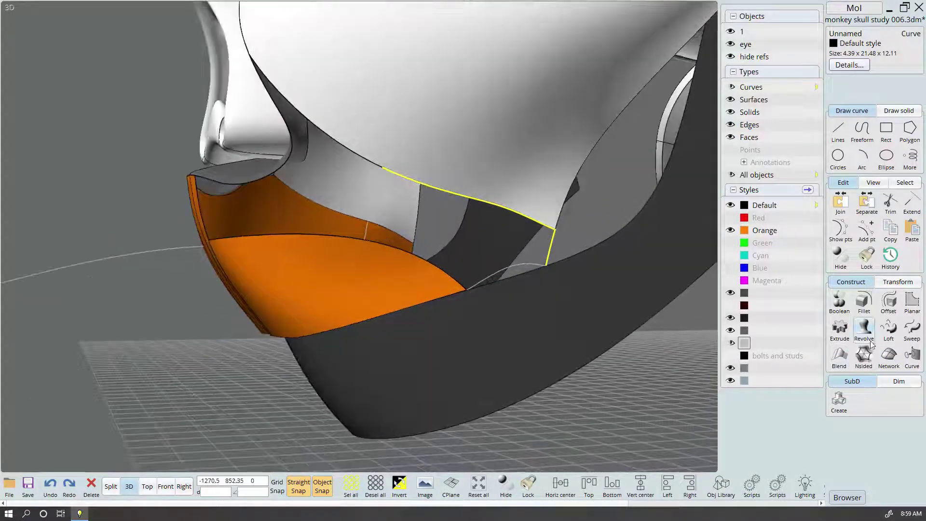
left_click(868, 203)
left_click(550, 244)
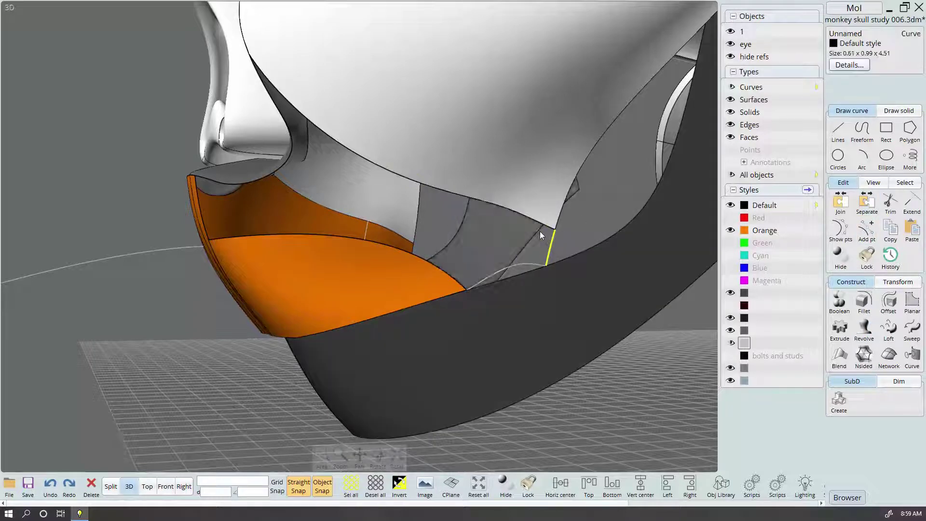
key("Delete")
left_click(539, 232)
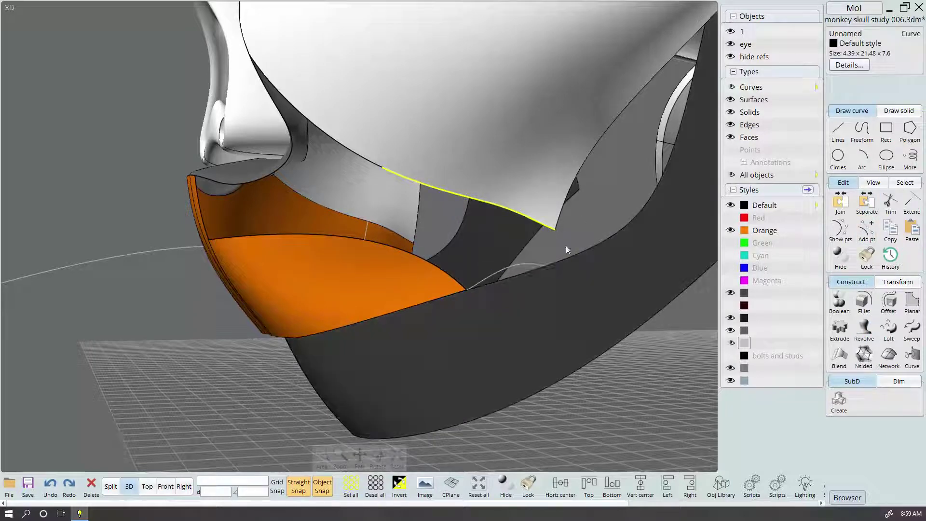
left_click(537, 264)
Snap the small arc's endpoint onto the upper curve's corner and add a control point
left_click(575, 253)
scroll(549, 256, "up", 3)
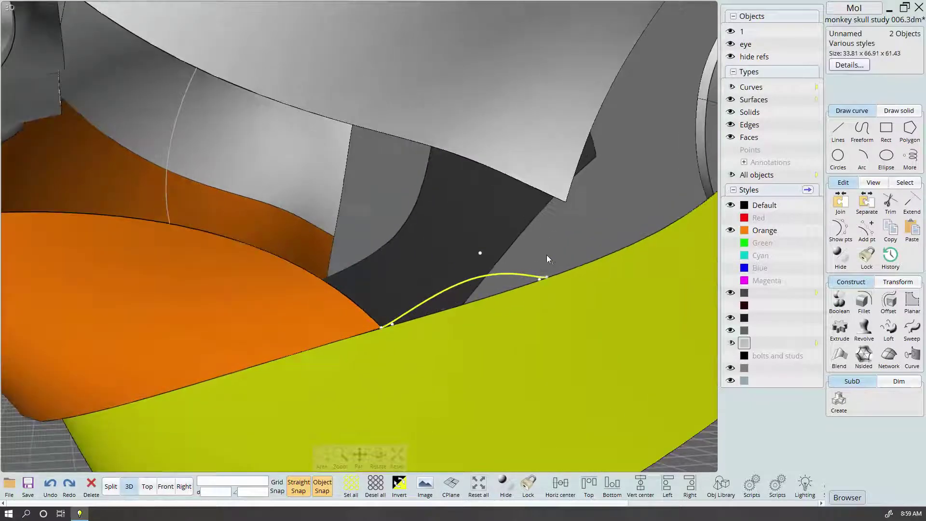
key("Escape")
scroll(549, 256, "up", 2)
scroll(526, 292, "up", 2)
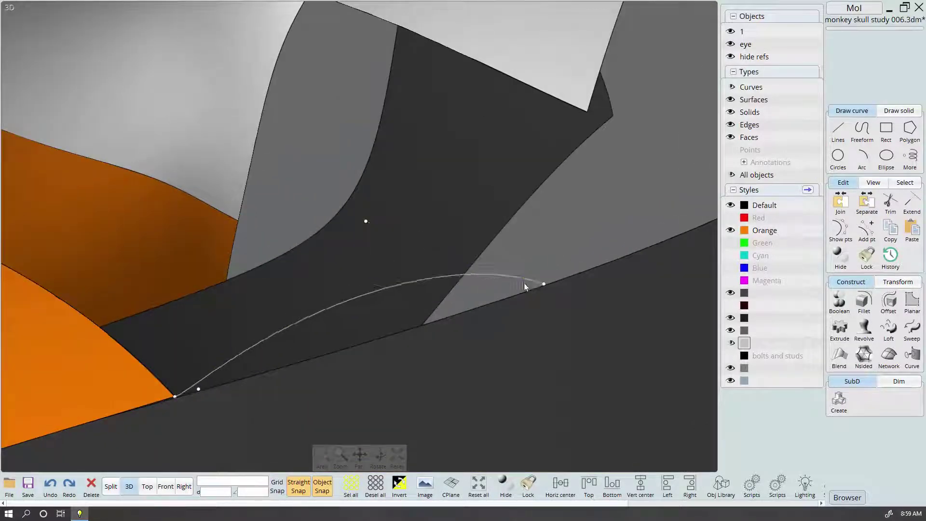
left_click(544, 282)
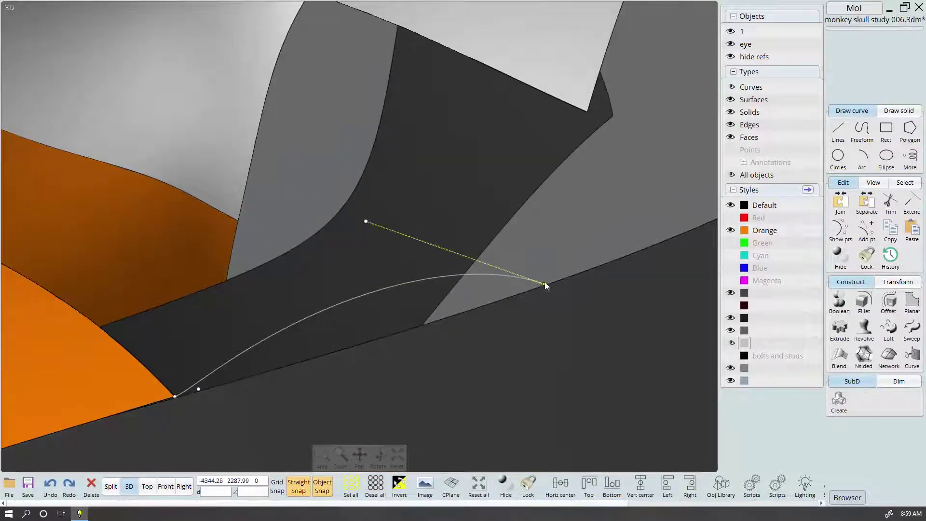
left_click(594, 150)
left_click(566, 128)
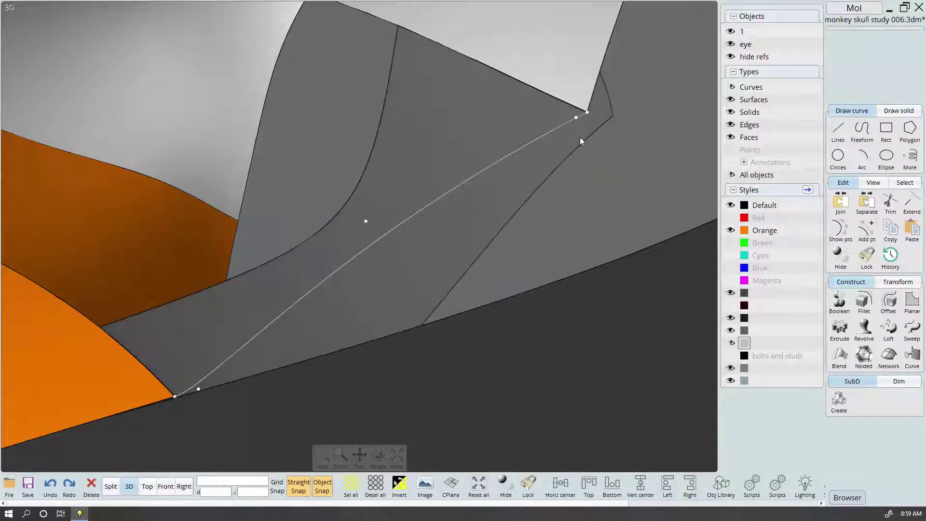
scroll(579, 136, "down", 2)
left_click(578, 125)
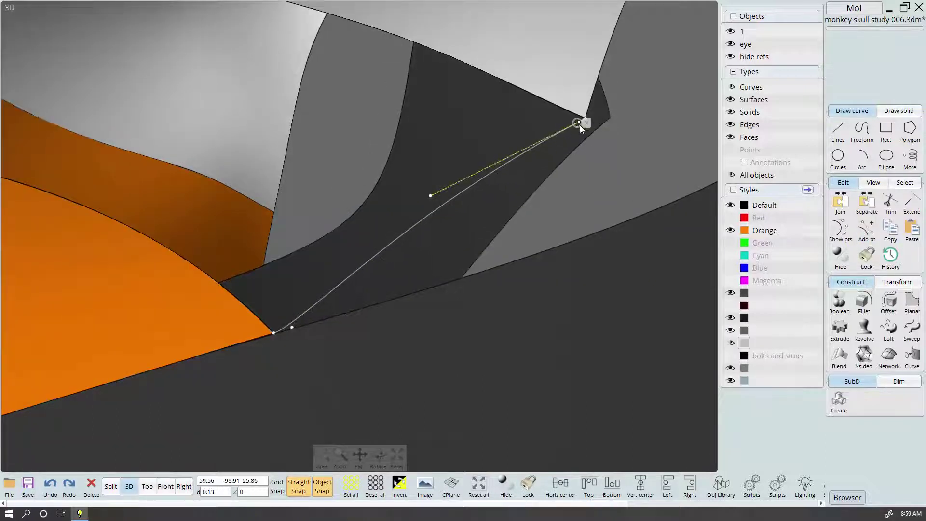
left_click(579, 132)
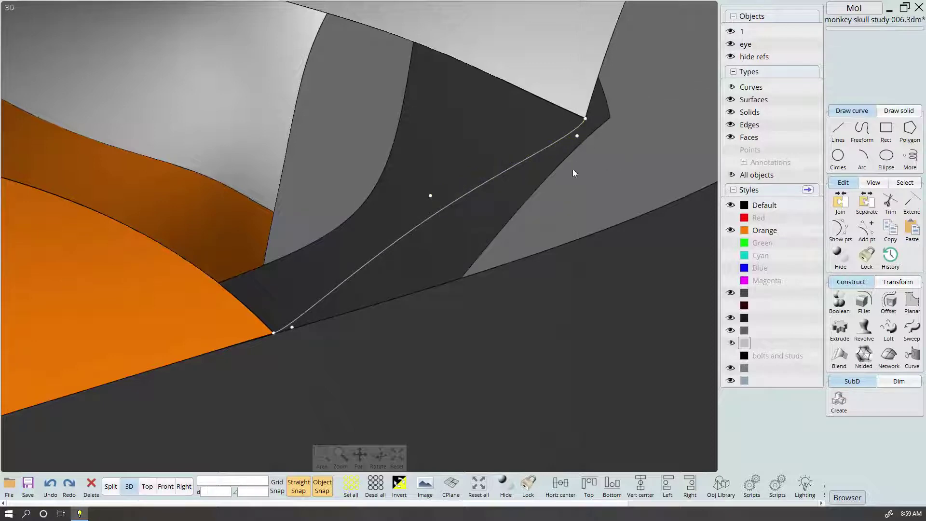
Move one of the arc's control points in four-view layout to form the S-shape
right_click_drag(568, 171, 310, 338)
left_click(110, 487)
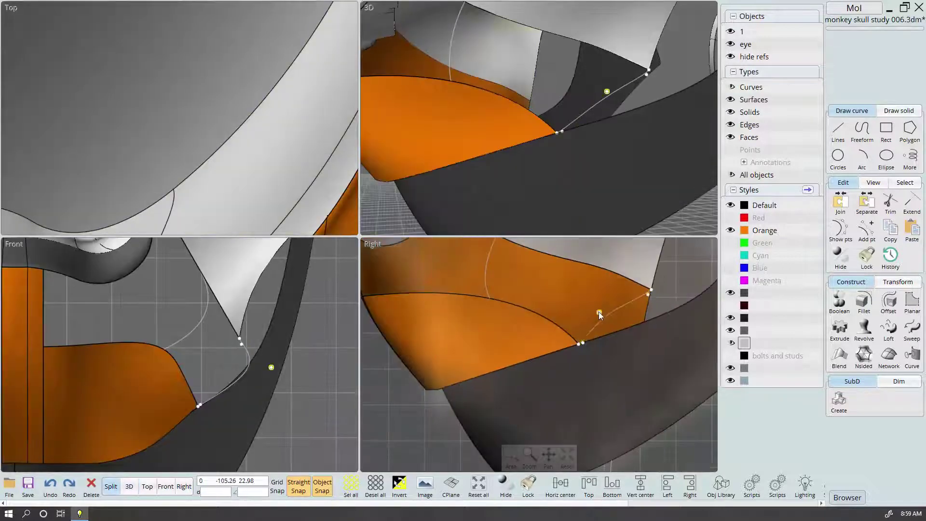
left_click(601, 312)
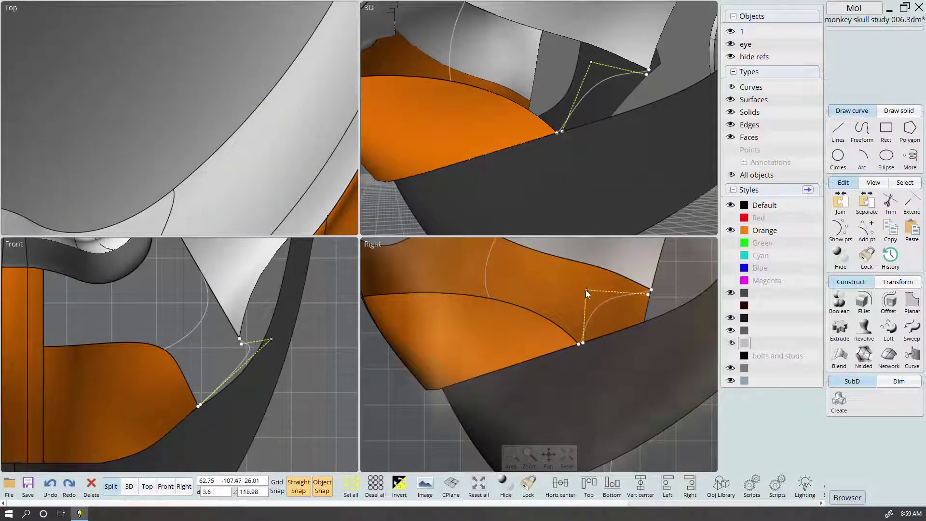
left_click(584, 293)
key("Escape")
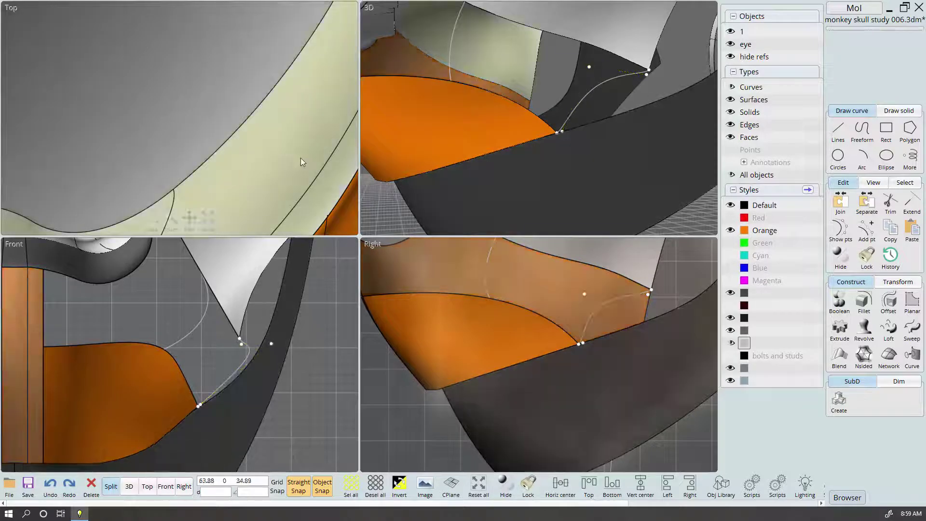
left_click(128, 487)
scroll(376, 239, "down", 3)
scroll(408, 251, "up", 2)
scroll(422, 253, "up", 2)
scroll(421, 253, "down", 2)
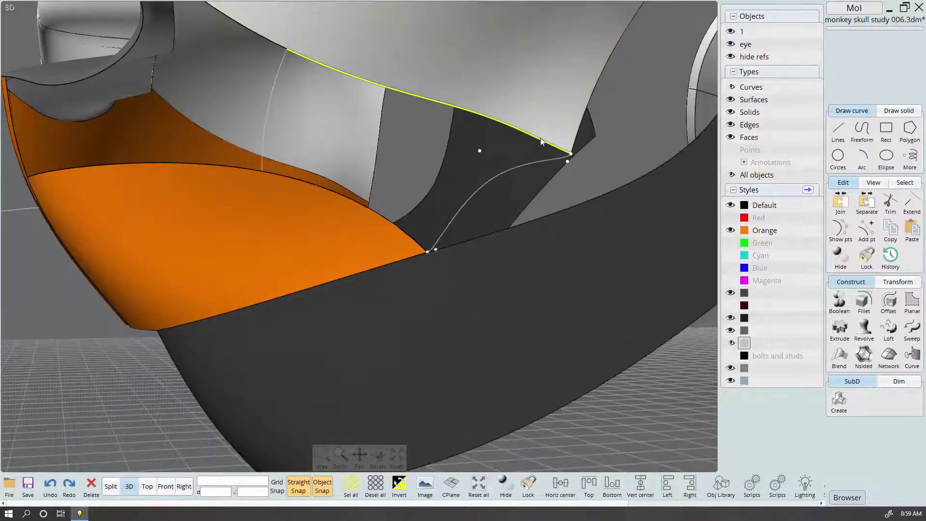
Build a network surface from the upper edge, chin-side edges and S-curve, keeping the default mode
left_click(539, 138)
left_click(348, 204)
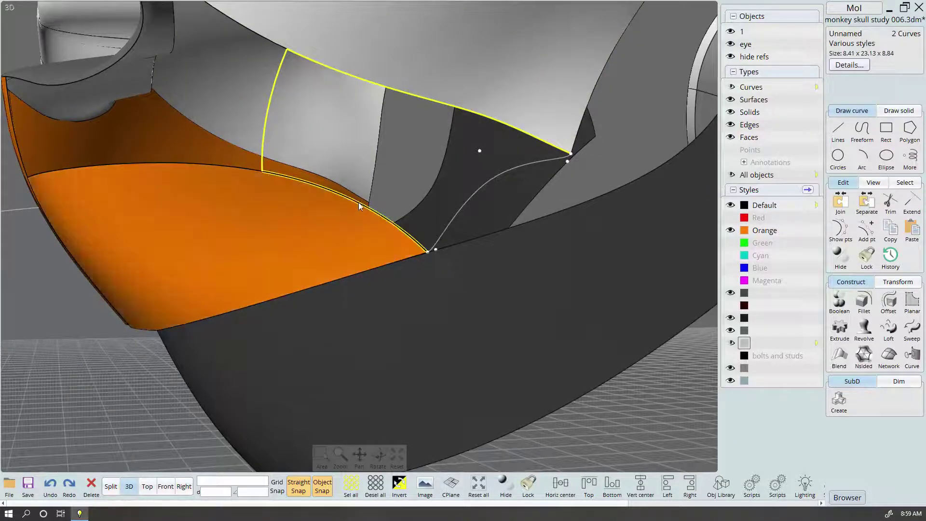
left_click(466, 206)
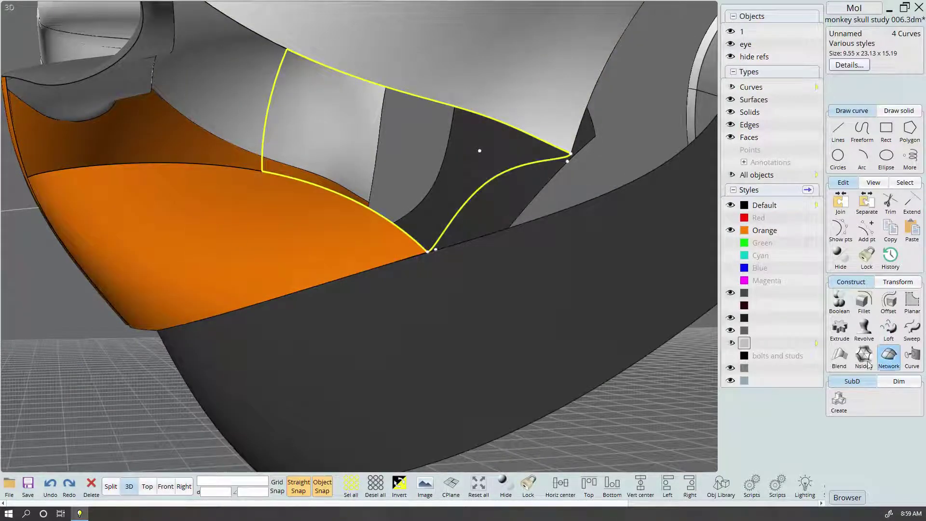
left_click(888, 367)
mouse_move(551, 217)
right_mouse_down()
mouse_move(582, 235)
mouse_move(566, 316)
mouse_move(630, 301)
mouse_move(619, 348)
right_mouse_up()
left_click(869, 46)
right_click_drag(631, 232, 645, 249)
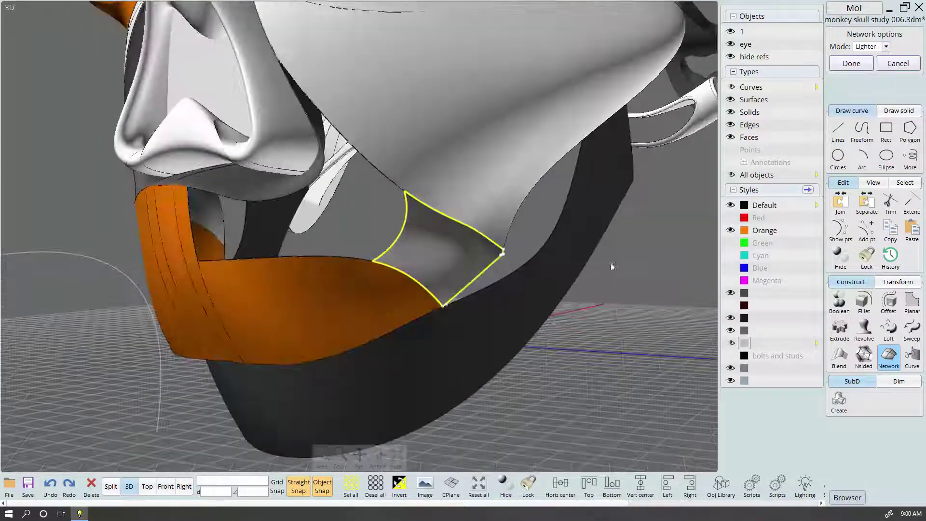
left_click(868, 47)
left_click(851, 65)
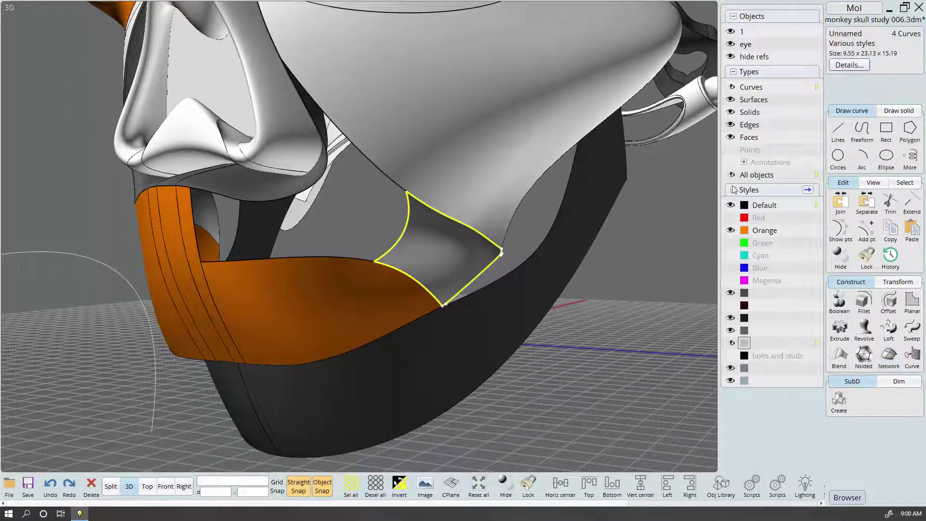
mouse_move(700, 229)
right_mouse_down()
mouse_move(620, 332)
mouse_move(588, 301)
mouse_move(637, 396)
mouse_move(508, 261)
right_mouse_up()
In four-view layout, raise a control point of the dashed curve
left_click(491, 269)
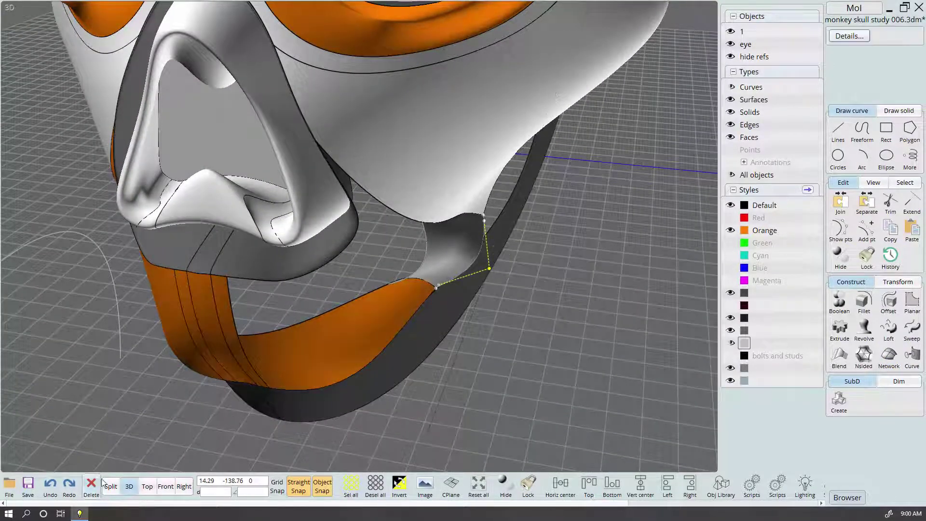
left_click(111, 486)
left_click_drag(541, 295, 547, 260)
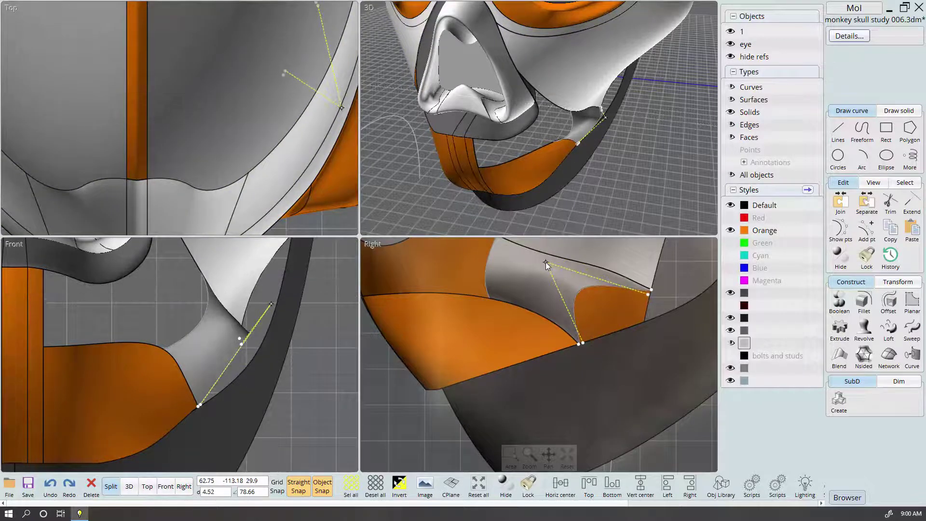
key("Escape")
left_click(650, 294)
Scale the short angled curve larger, repeating the origin and reference picks until it fits
key("m")
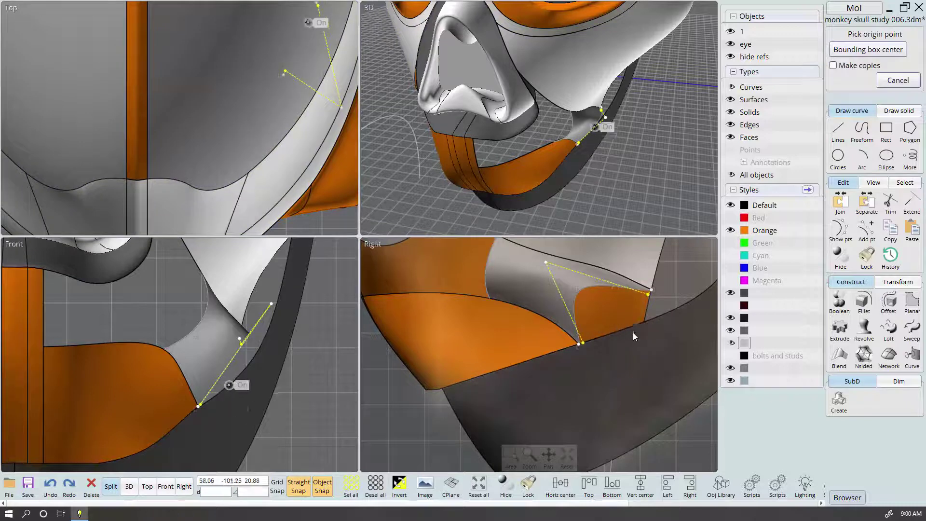
left_click(547, 264)
left_click(677, 367)
left_click(661, 345)
right_click(669, 356)
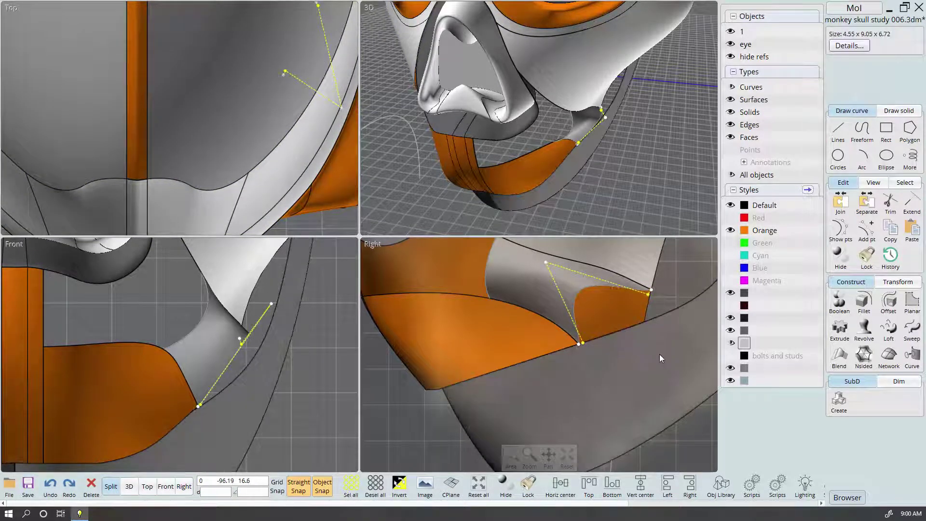
left_click(549, 266)
left_click(655, 360)
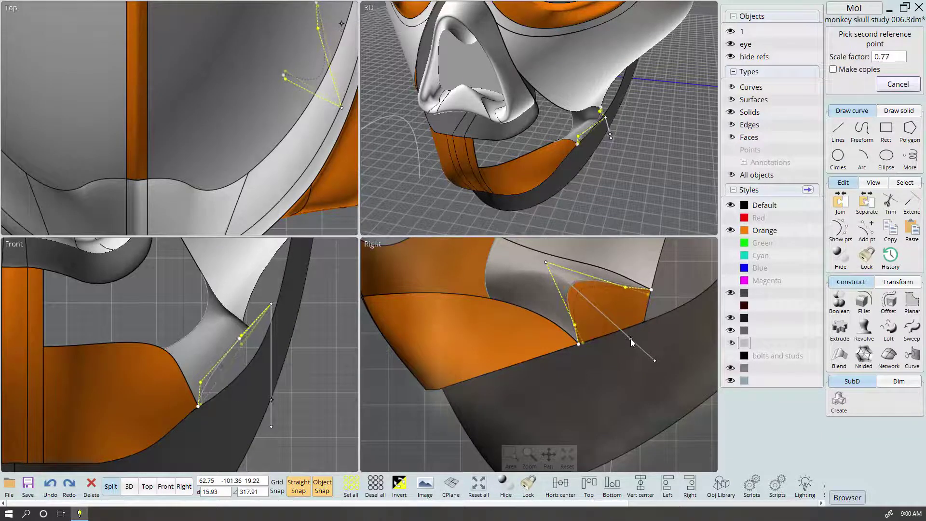
left_click(662, 357)
right_click(692, 369)
left_click(595, 313)
left_click(658, 267)
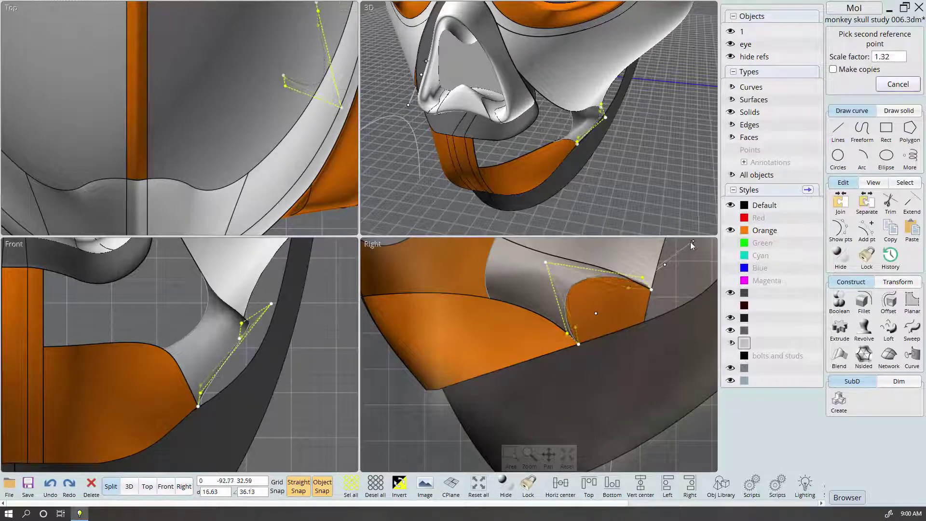
scroll(687, 247, "down", 2)
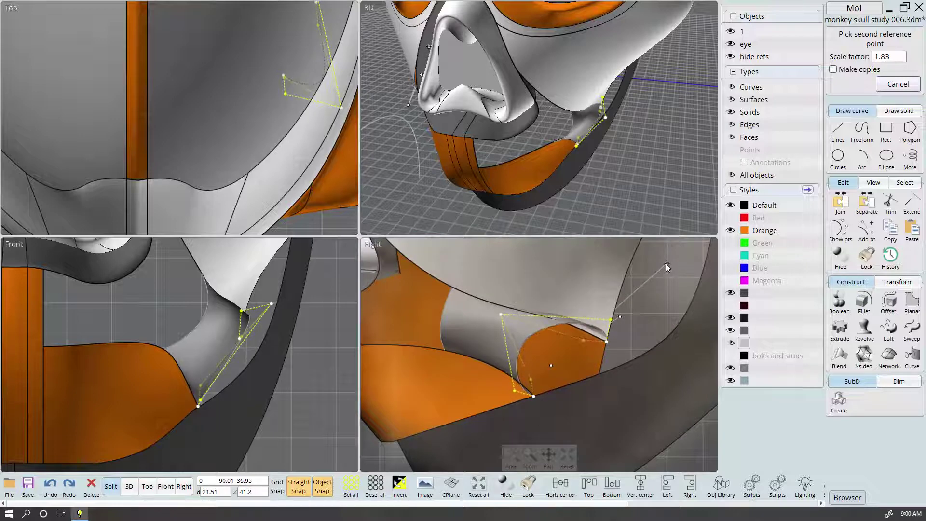
left_click(611, 303)
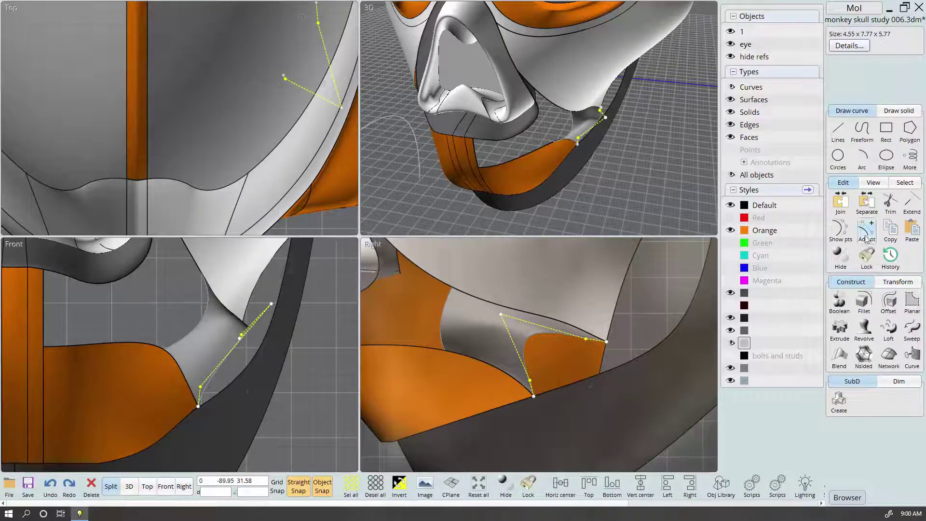
Add two control points to the boundary curve and scale a group of its points
right_click(706, 282)
left_click(559, 329)
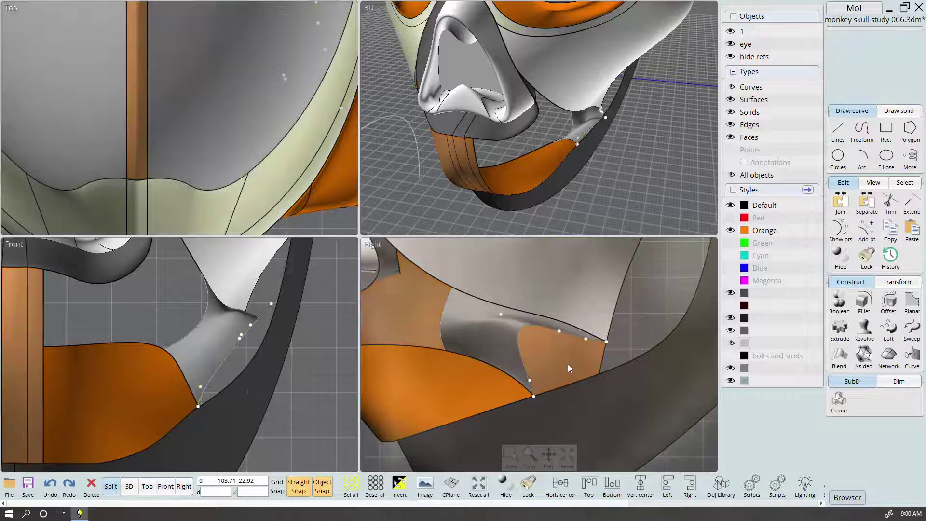
left_click(520, 360)
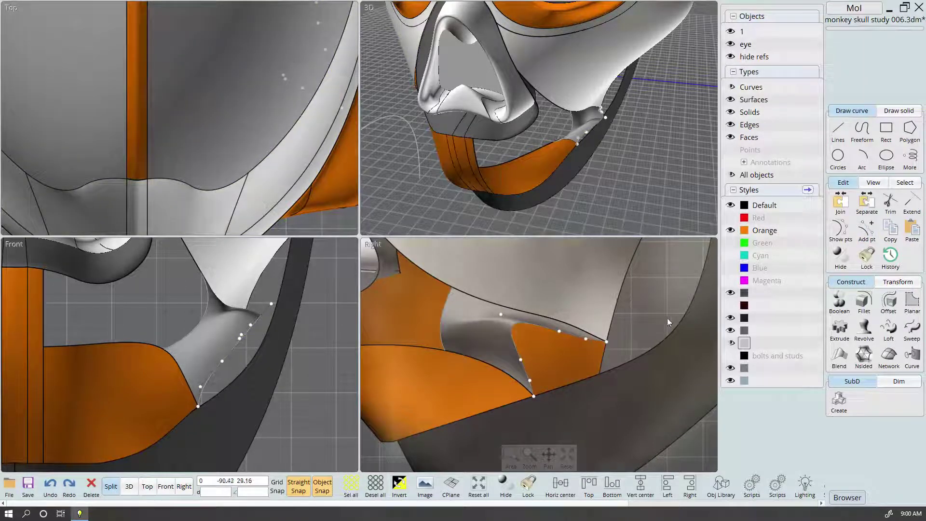
left_click(587, 341)
left_click(530, 381, "shift")
key("s")
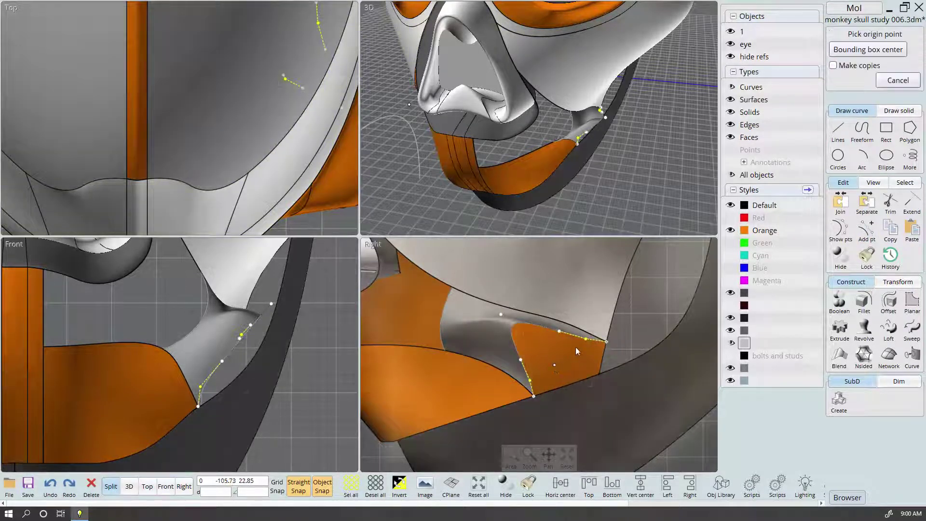
left_click(579, 341)
left_click(604, 304)
key("m")
left_click(564, 365)
left_click(591, 308)
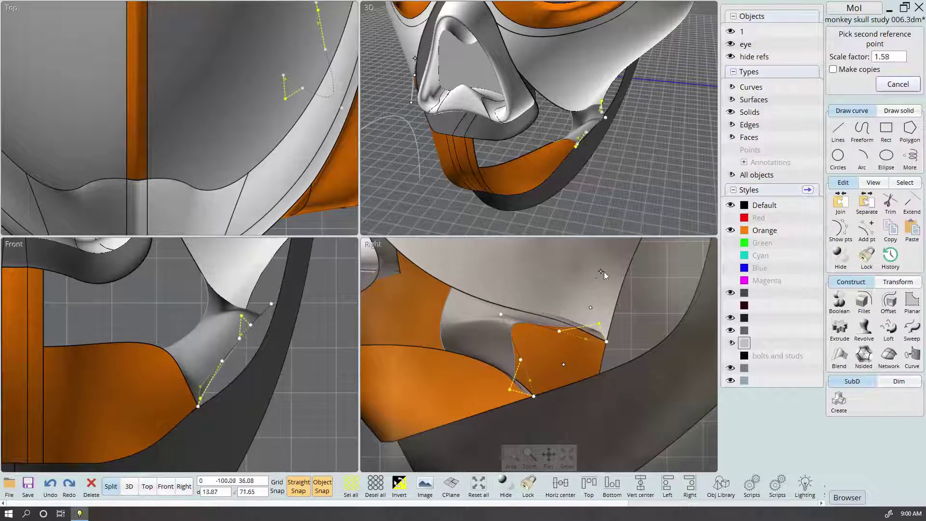
left_click(606, 273)
right_click_drag(640, 132, 540, 129)
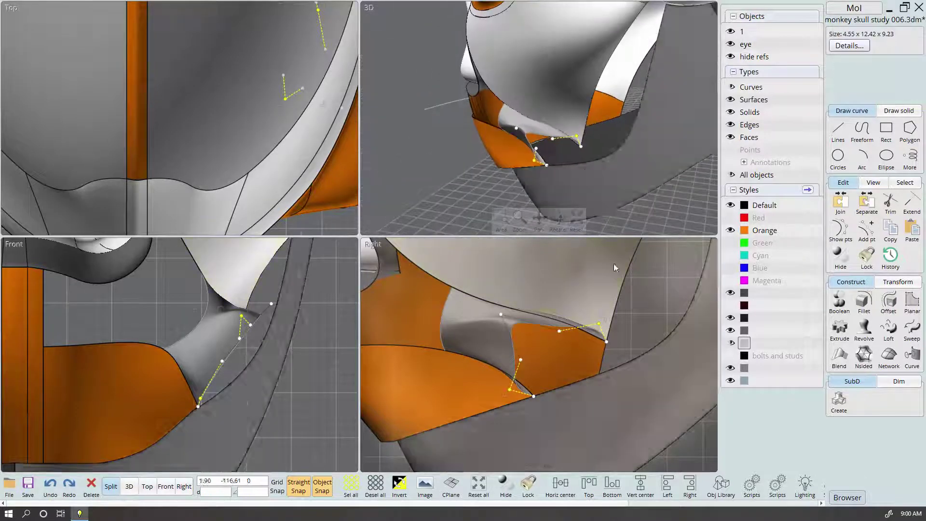
Reposition the curve's first control points, moving one upward near the chin corner
key("Escape")
scroll(605, 325, "up", 3)
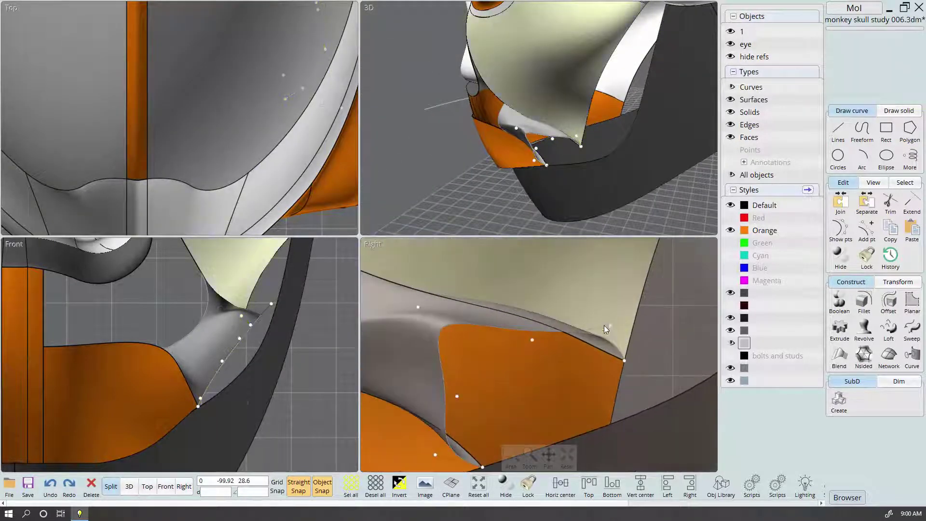
mouse_move(645, 155)
right_mouse_down()
mouse_move(555, 130)
mouse_move(586, 173)
right_mouse_up()
left_click(607, 214)
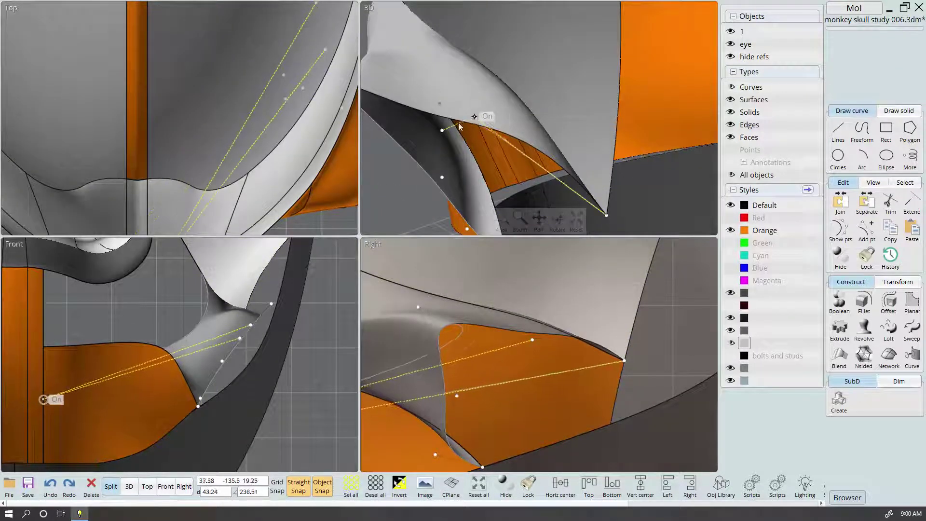
left_click(523, 101)
mouse_move(523, 101)
right_mouse_down()
mouse_move(551, 117)
mouse_move(601, 98)
mouse_move(746, 99)
mouse_move(630, 345)
right_mouse_up()
left_click(600, 98)
left_click(617, 50)
scroll(550, 358, "down", 3)
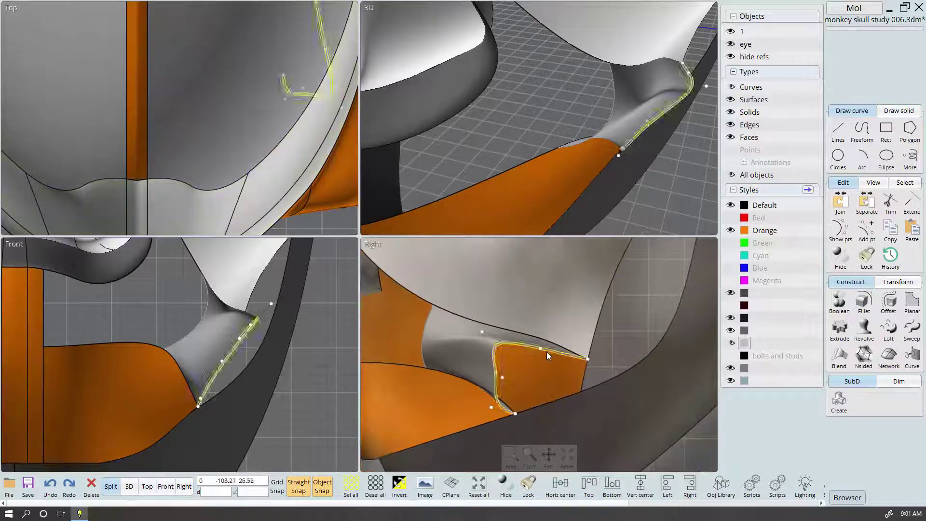
left_click_drag(539, 335, 544, 325)
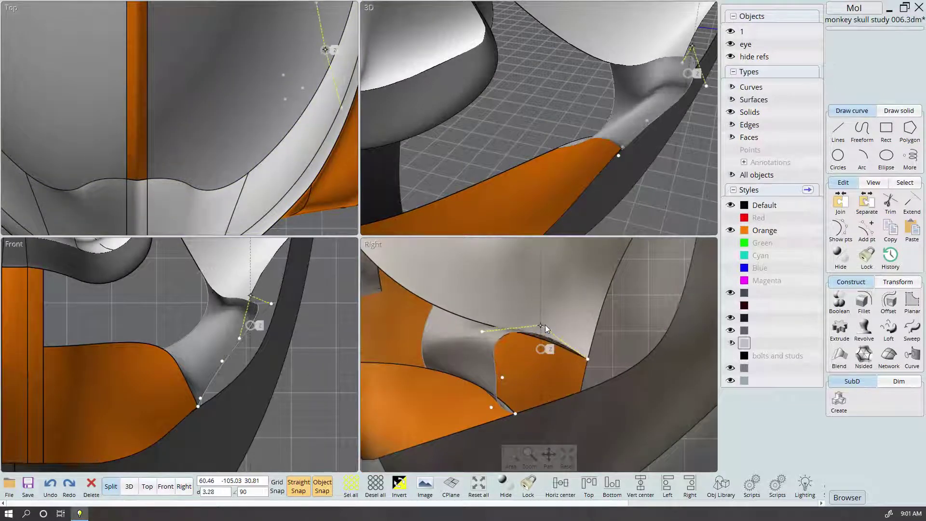
right_click_drag(545, 325, 630, 402)
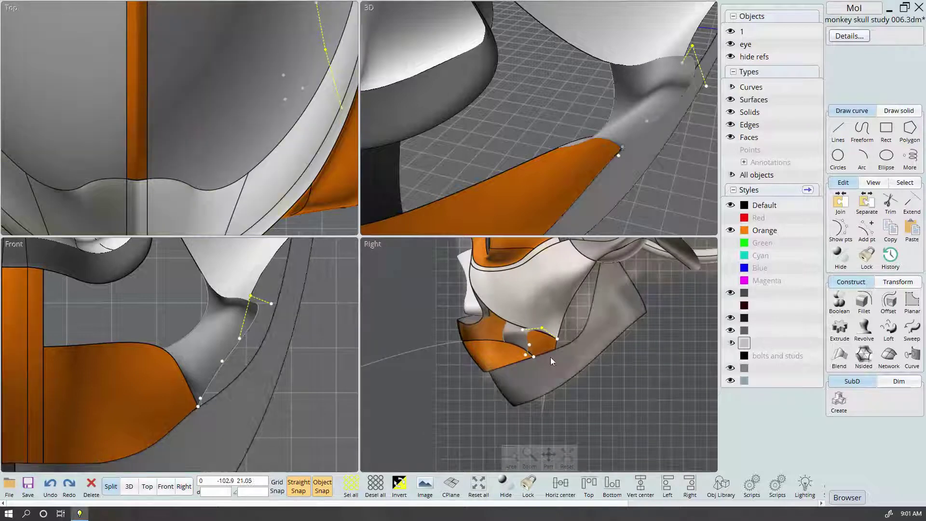
scroll(535, 355, "up", 5)
Pull the corner-side control points left and up to reshape the curve
left_click_drag(532, 340, 538, 292)
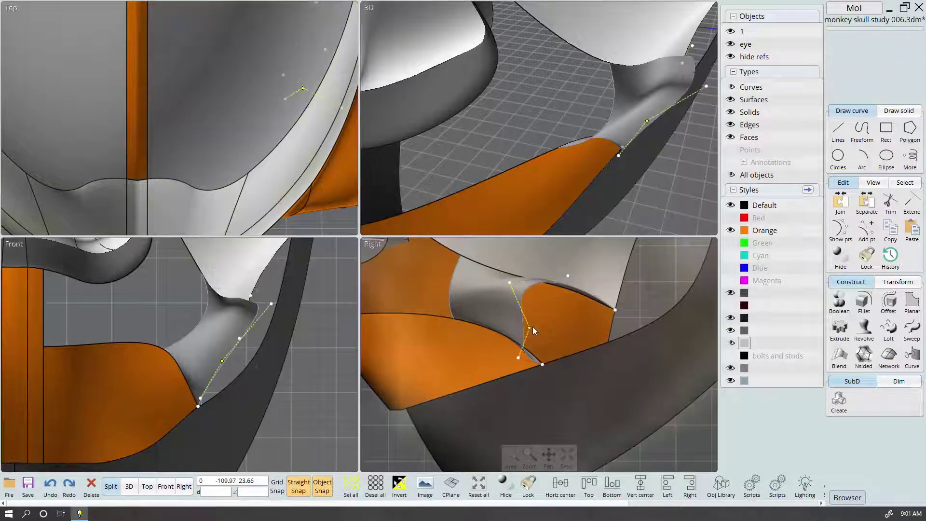
key("Escape")
right_click_drag(690, 122, 595, 108)
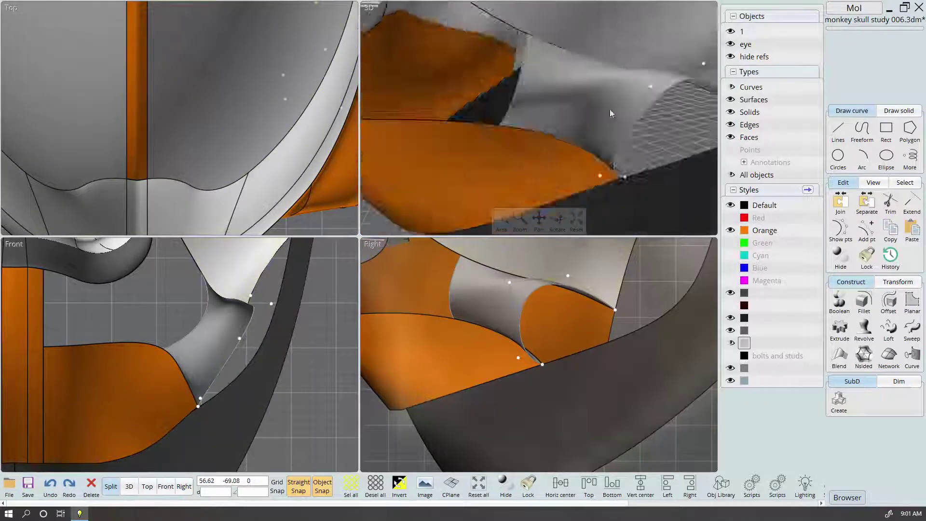
left_click_drag(511, 283, 464, 286)
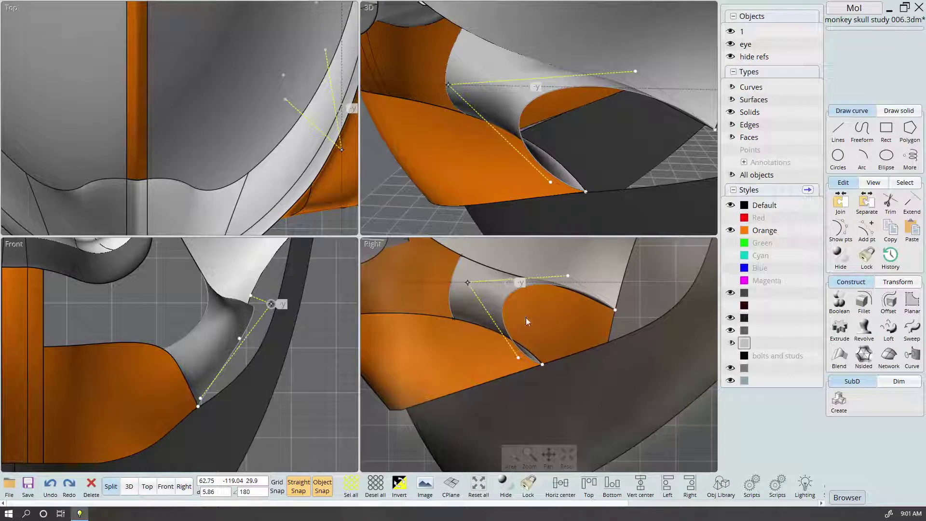
left_click(579, 290)
key("Escape")
right_click_drag(550, 145, 507, 131)
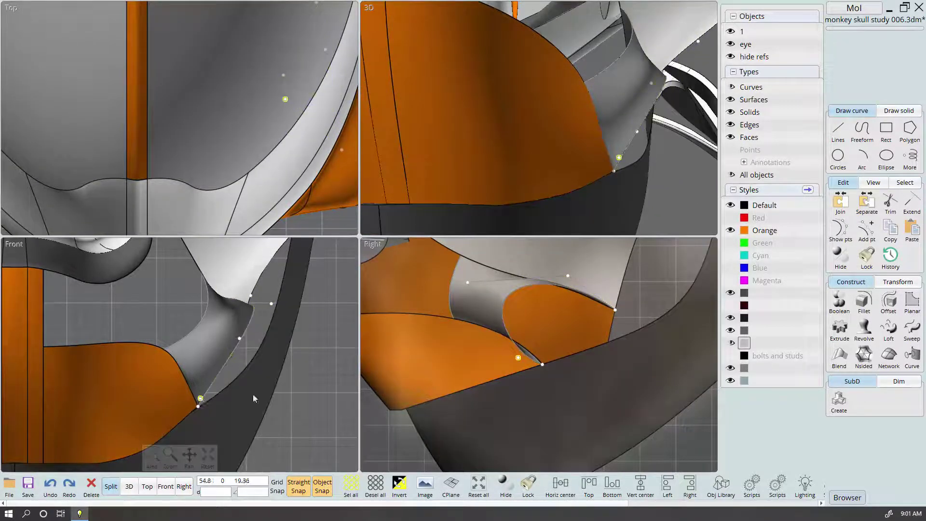
left_click(518, 359)
scroll(195, 409, "up", 3)
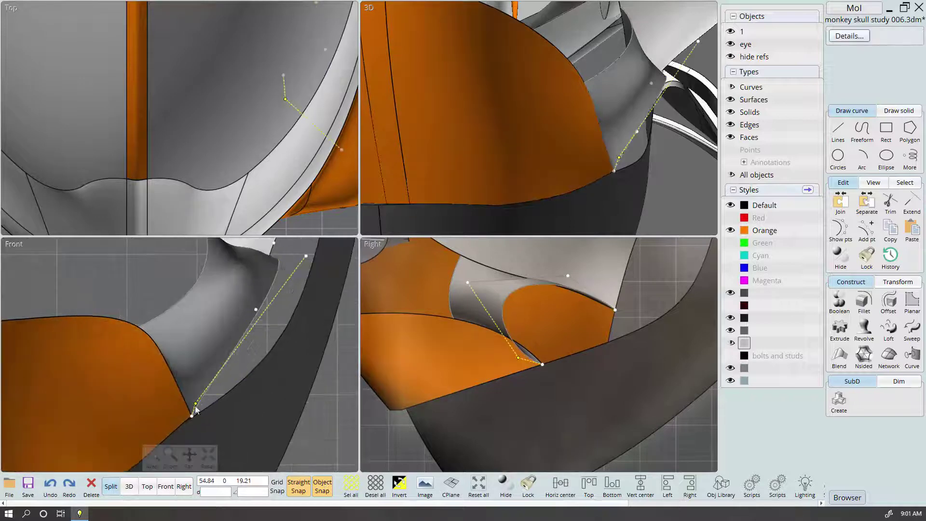
mouse_move(194, 409)
left_mouse_down()
mouse_move(213, 344)
mouse_move(197, 340)
left_mouse_up()
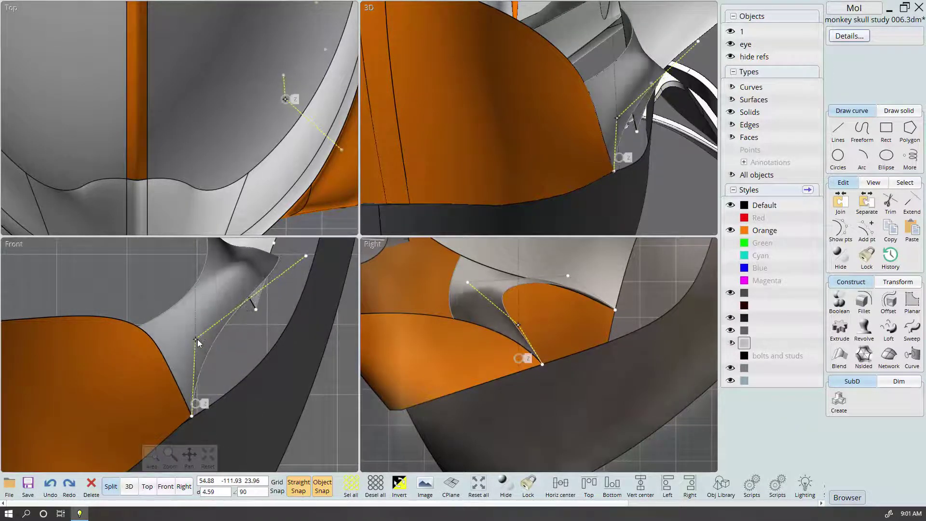
Adjust the apex control point's height into a shallow arch, then maximize the 3D view
right_click_drag(569, 125, 542, 158)
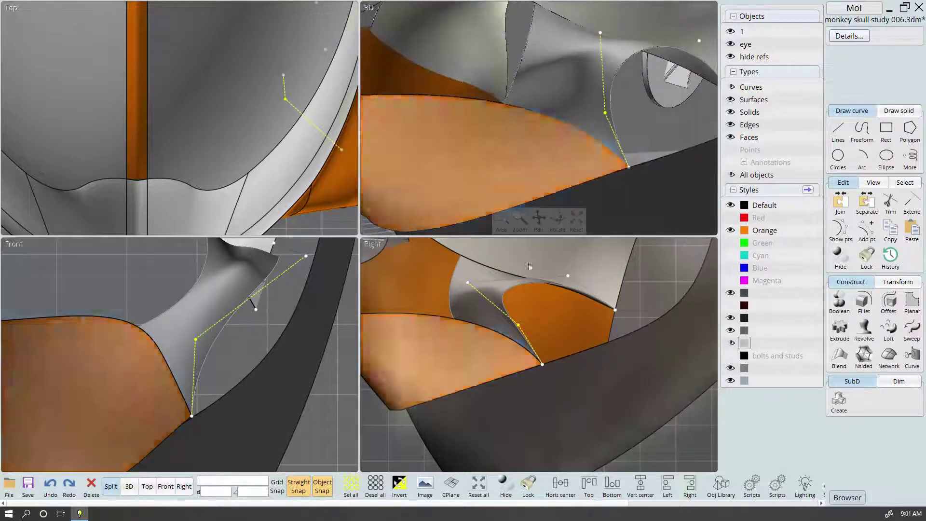
left_click_drag(467, 282, 480, 309)
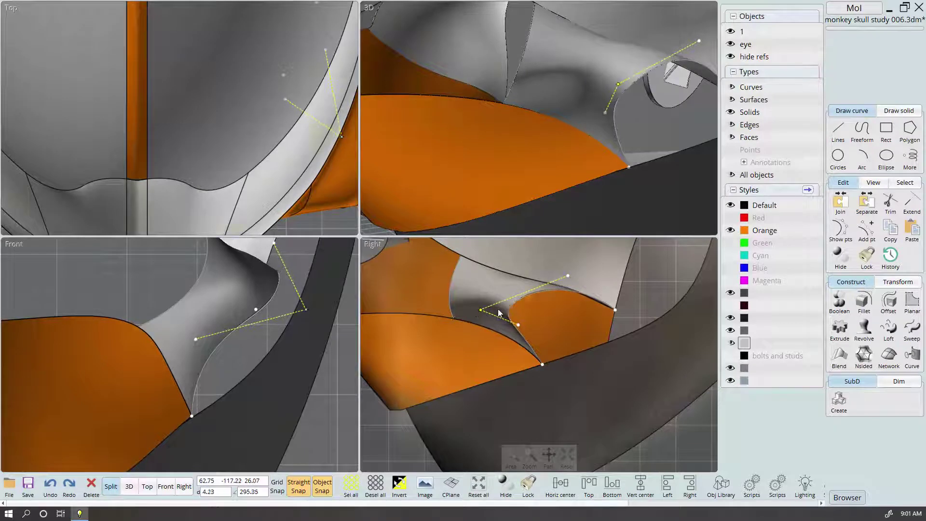
key("Escape")
left_click_drag(565, 268, 569, 261)
right_click_drag(636, 130, 591, 187)
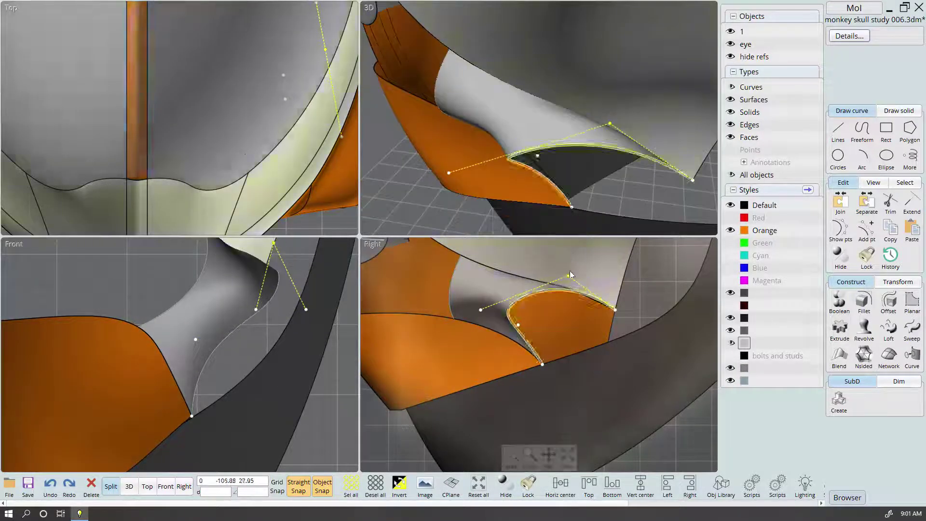
mouse_move(570, 265)
left_mouse_down()
mouse_move(561, 309)
mouse_move(563, 299)
left_mouse_up()
right_click_drag(569, 151, 584, 187)
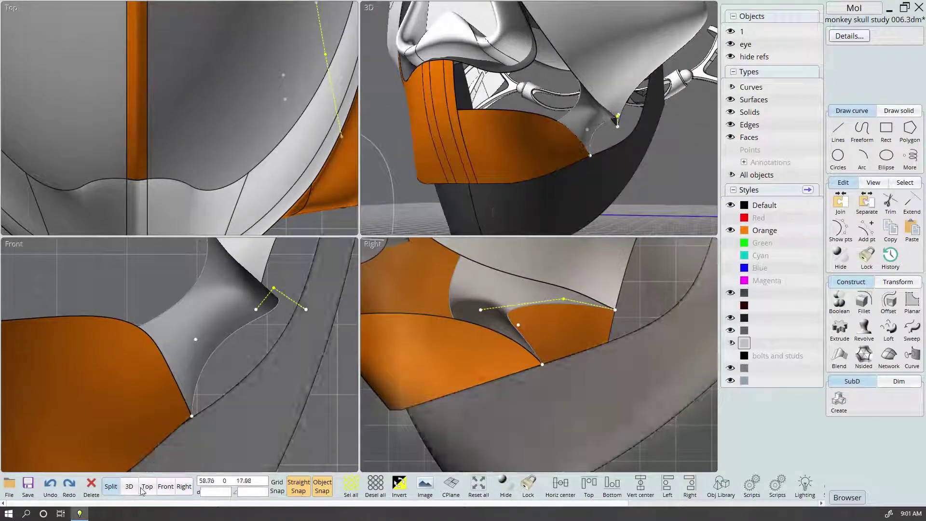
left_click(129, 486)
scroll(231, 458, "down", 3)
mouse_move(230, 457)
right_mouse_down()
mouse_move(581, 320)
mouse_move(511, 319)
mouse_move(599, 327)
mouse_move(565, 328)
right_mouse_up()
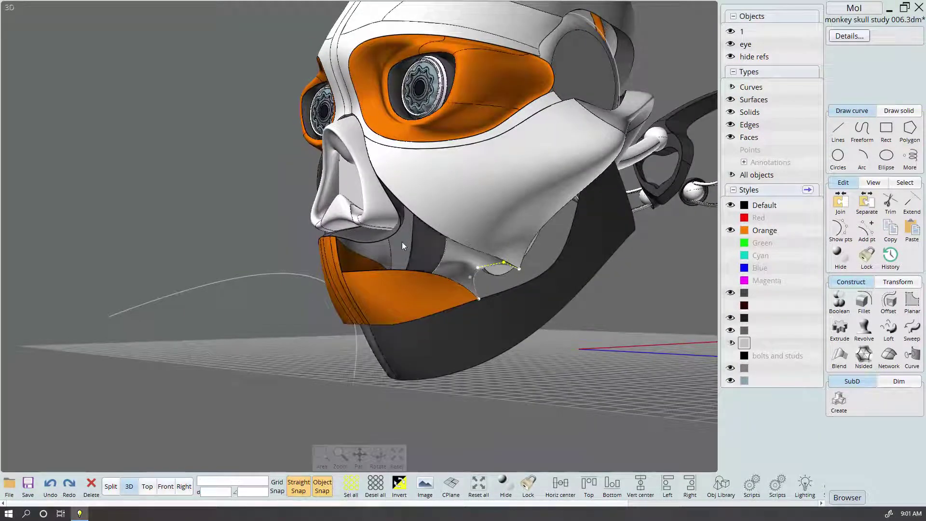
scroll(402, 232, "up", 2)
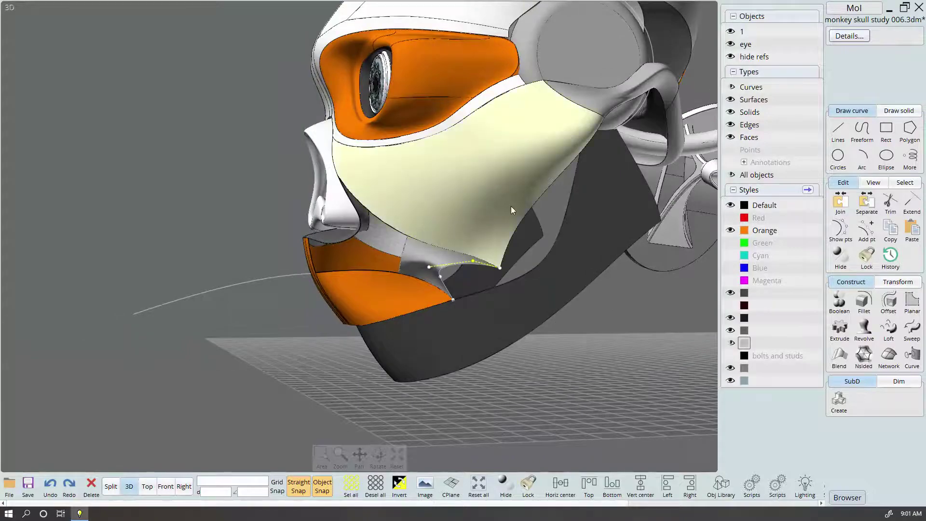
Join the pale upper jaw surface and grey chin piece with Ctrl+J, then reselect the joined surface
right_click_drag(511, 207, 469, 257)
scroll(468, 258, "up", 2)
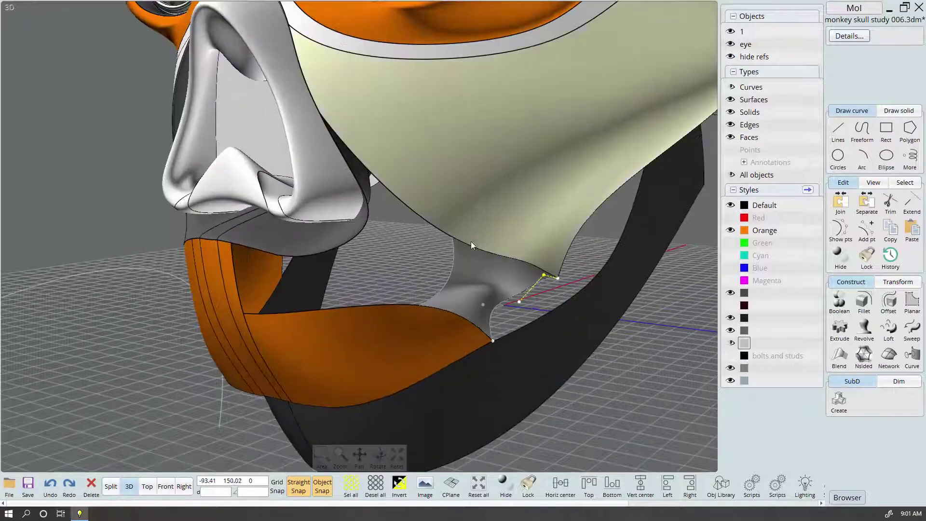
mouse_move(590, 362)
right_mouse_down()
mouse_move(611, 441)
mouse_move(655, 411)
mouse_move(639, 404)
right_mouse_up()
left_click(512, 259)
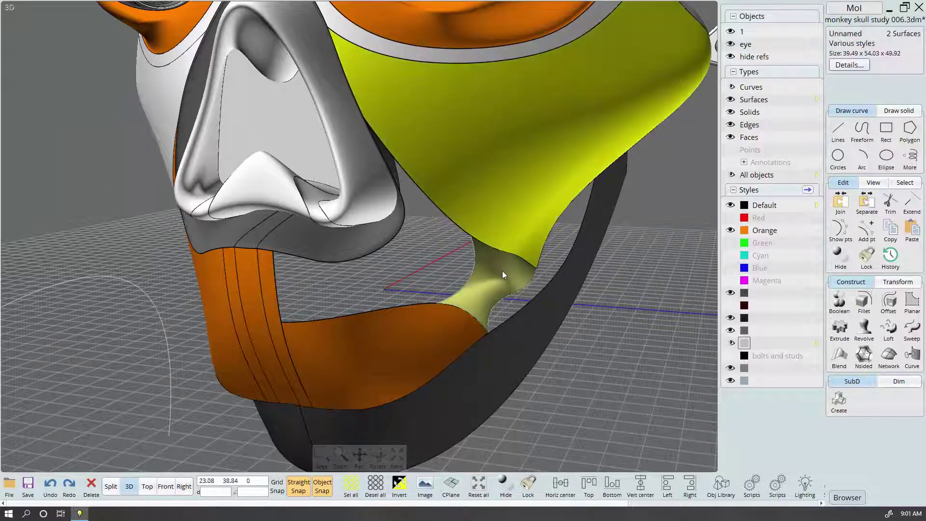
key("ctrl+j")
right_click(503, 271)
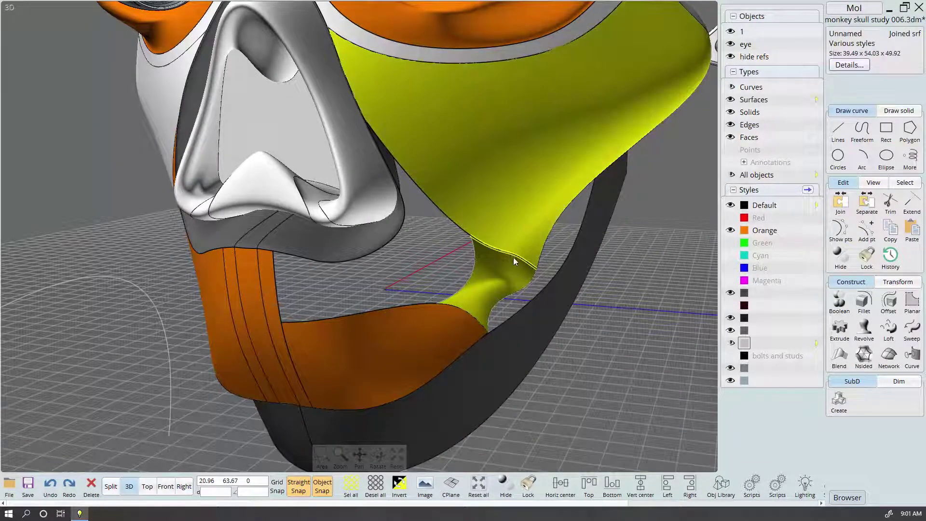
left_click(605, 318)
left_click(545, 247)
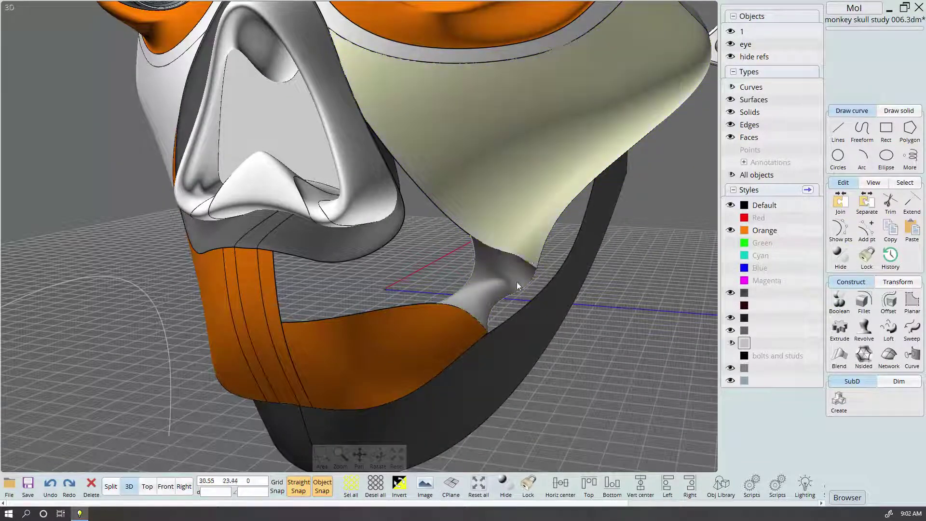
mouse_move(516, 277)
right_mouse_down()
mouse_move(506, 261)
mouse_move(593, 267)
right_mouse_up()
scroll(539, 263, "up", 5)
Try filleting the selected cheek boundary edge, adjusting the radius several times
left_click(578, 266)
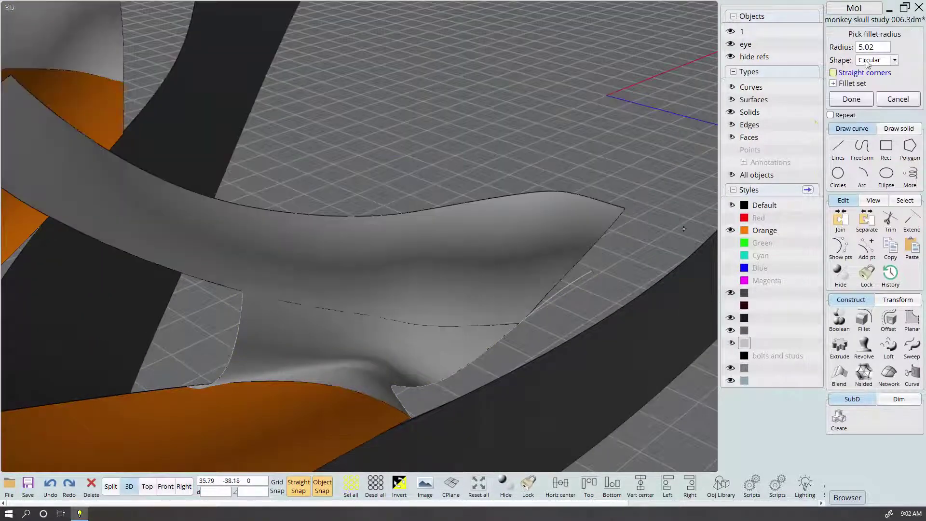
left_click(868, 47)
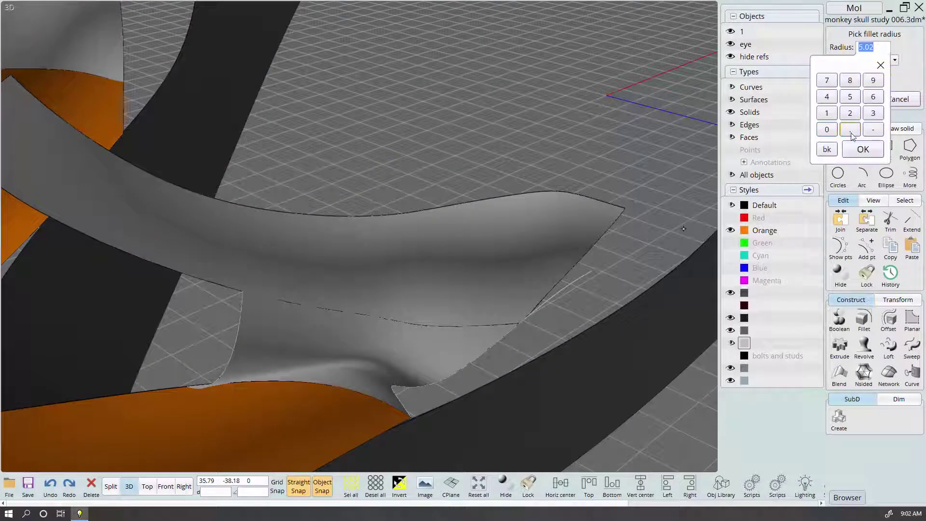
type(".2")
key("Return")
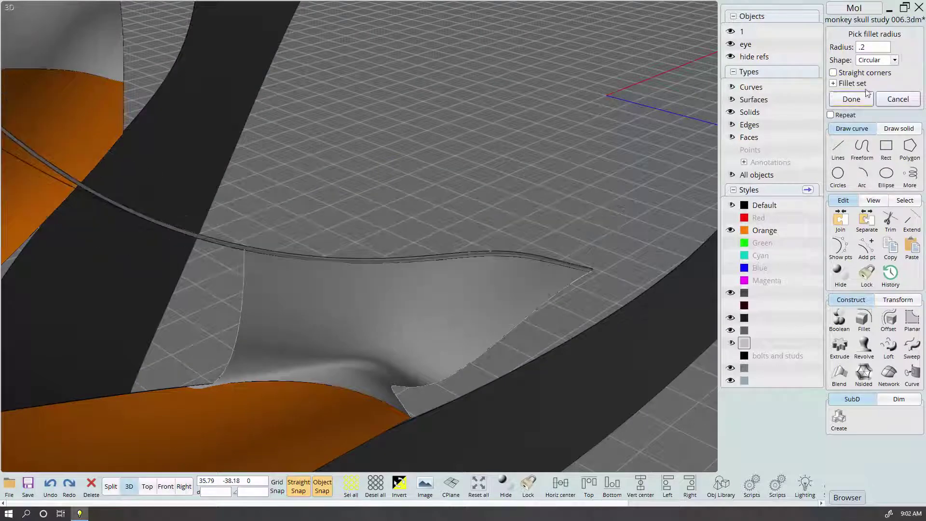
left_click(869, 47)
type(".5")
key("Return")
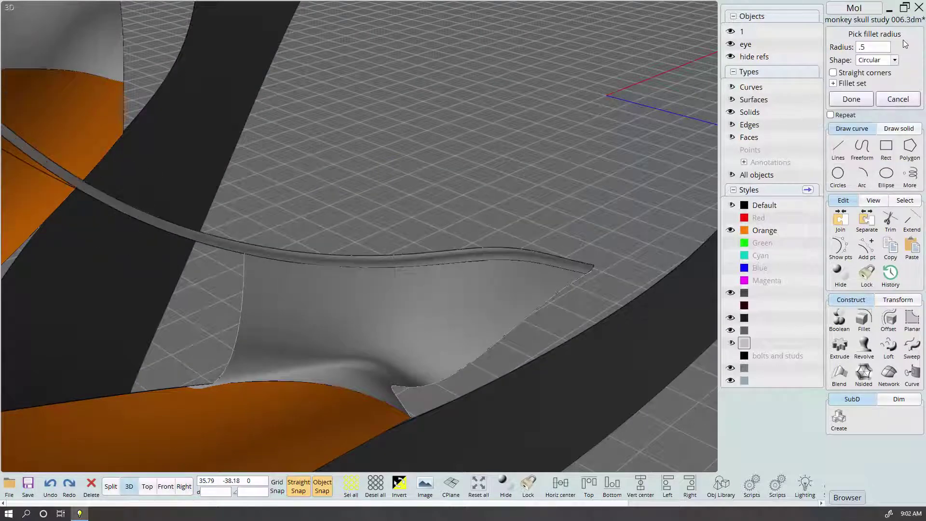
left_click(882, 48)
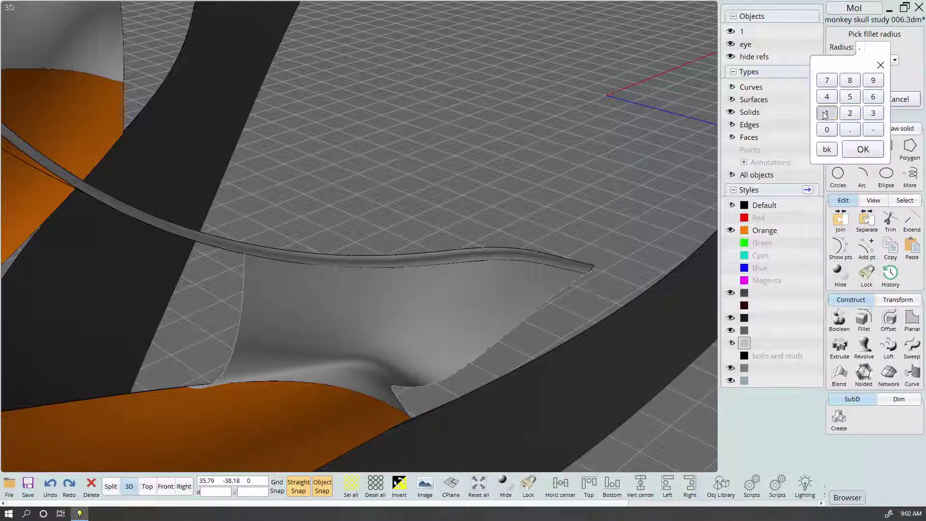
left_click(828, 113)
left_click(863, 149)
scroll(359, 236, "down", 3)
key("Return")
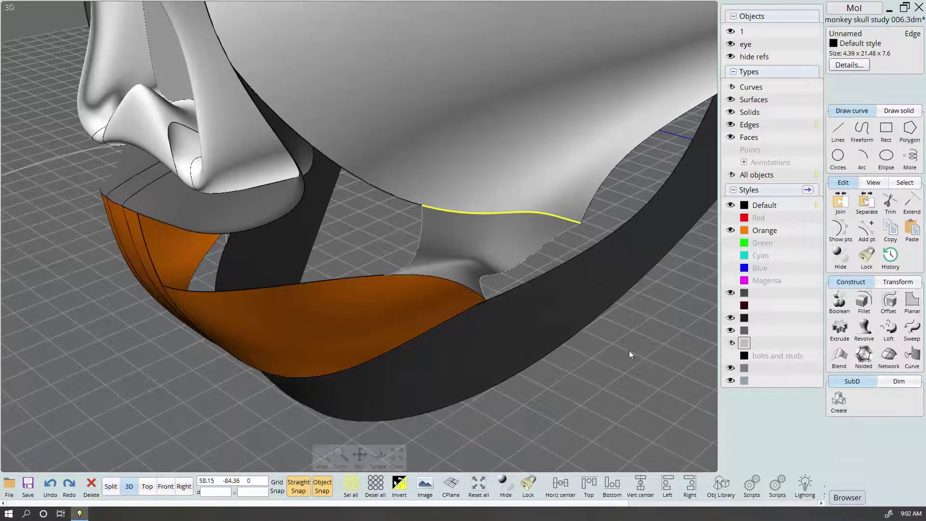
scroll(645, 337, "down", 2)
Reselect the jaw faces and start a new fillet on the cheek boundary edge
left_click(646, 336)
mouse_move(646, 336)
right_mouse_down()
mouse_move(535, 243)
mouse_move(454, 213)
right_mouse_up()
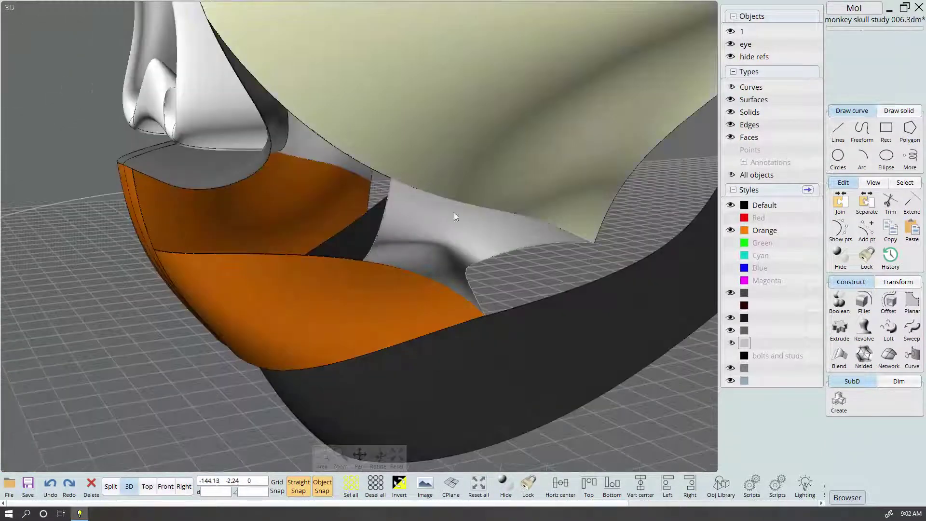
left_click(525, 215)
right_click_drag(622, 224, 629, 229)
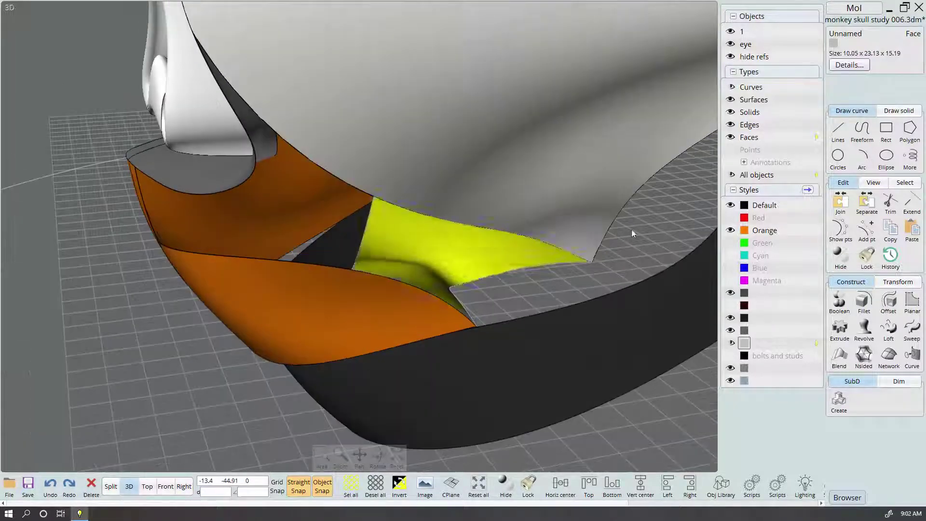
left_click(540, 240)
left_click(864, 304)
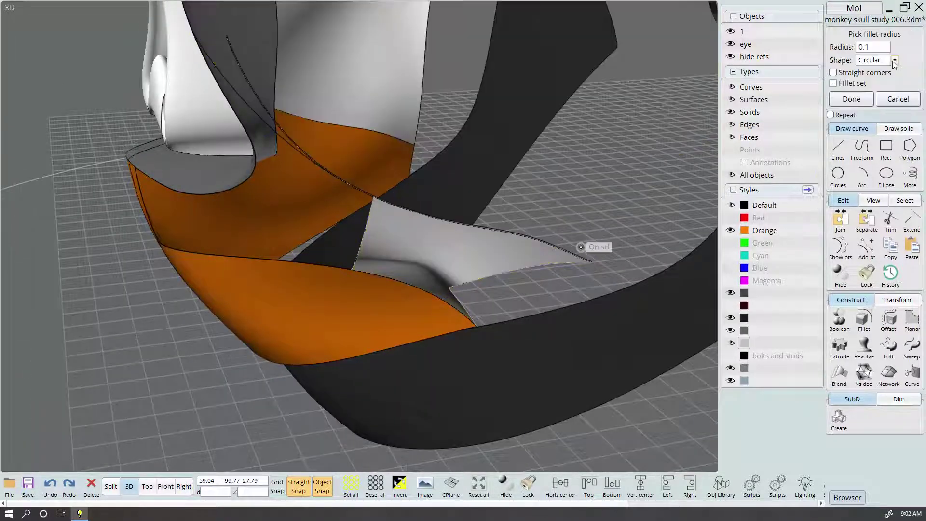
Set the fillet to Const Dist with distance 1, cancel it, and select the boundary edge
left_click(895, 62)
left_click(887, 72)
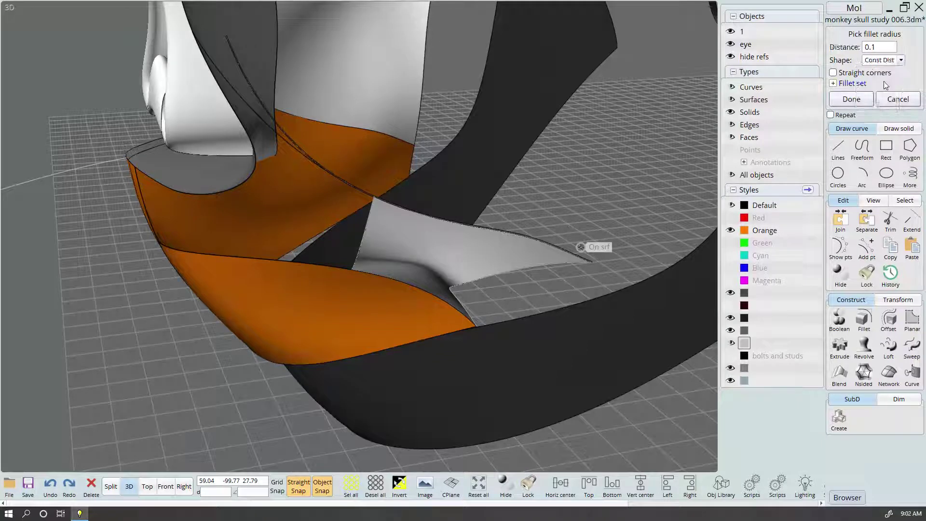
left_click(883, 46)
type("1")
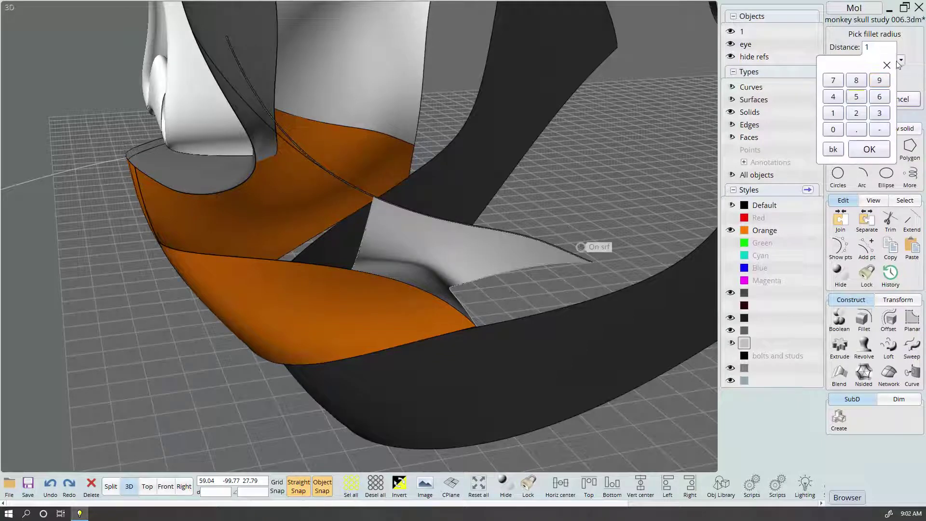
key("Return")
left_click(898, 99)
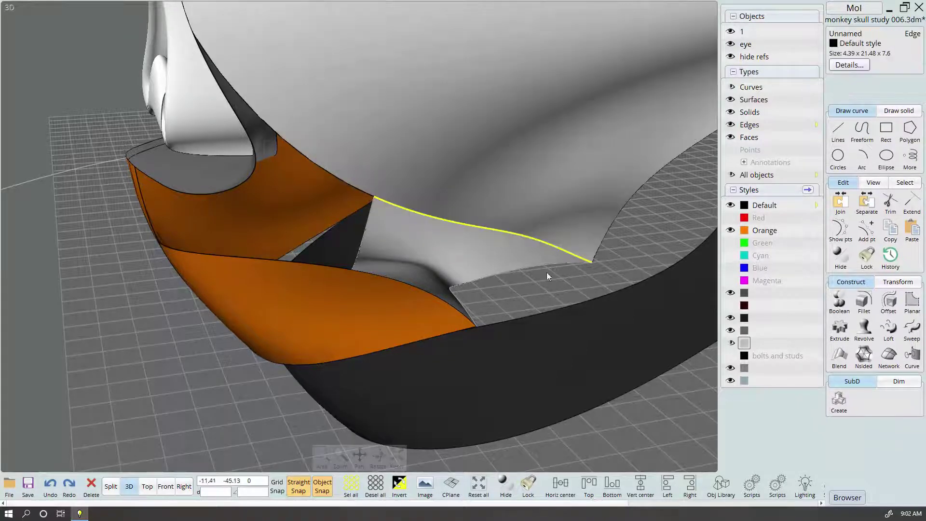
scroll(535, 297, "down", 3)
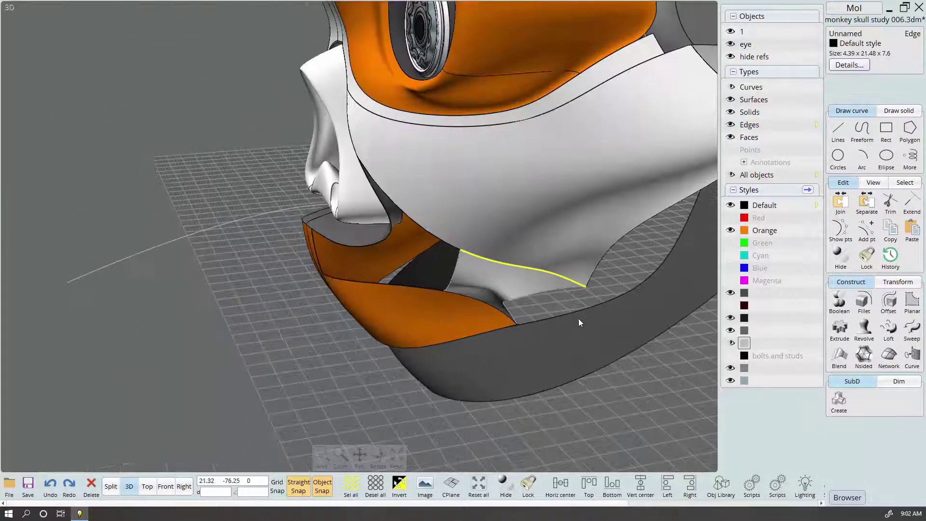
left_click(614, 399)
Select the mouth-opening edge curves, run Network on them, then clear the selection
left_click(543, 279)
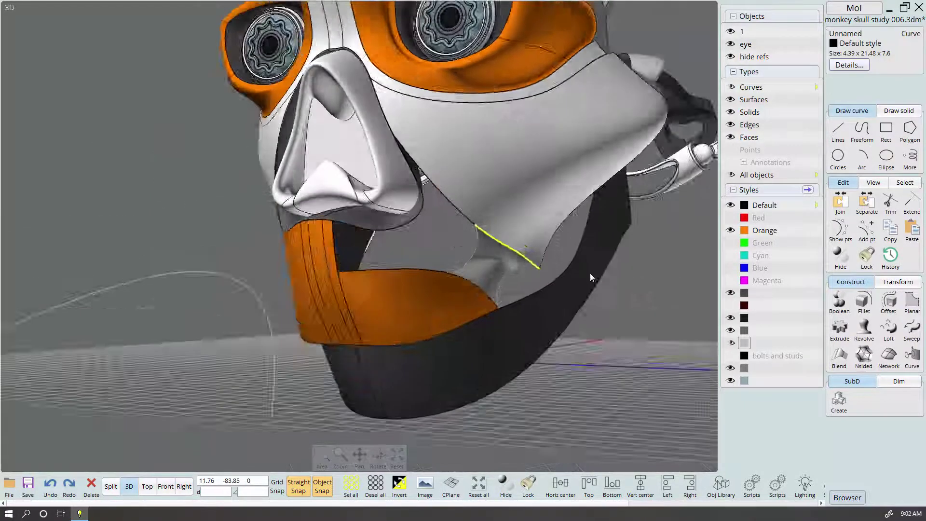
right_click_drag(543, 279, 461, 278)
left_click(445, 268)
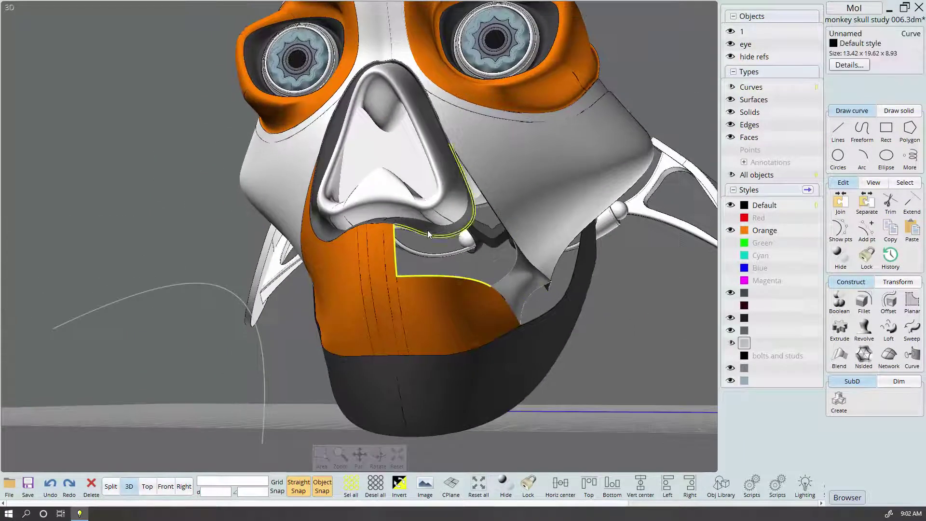
left_click(505, 206)
left_click(515, 258)
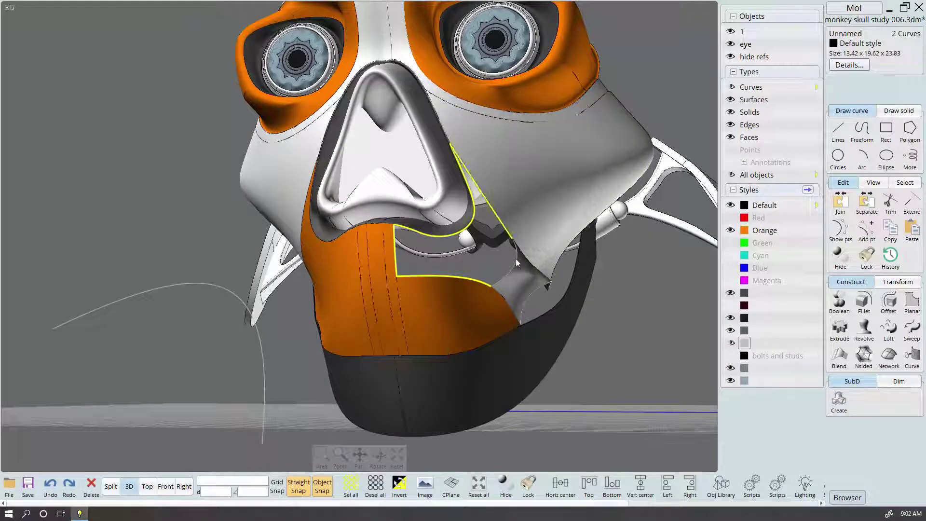
left_click(889, 355)
mouse_move(702, 361)
right_mouse_down()
mouse_move(627, 351)
mouse_move(592, 373)
mouse_move(627, 354)
right_mouse_up()
left_click(851, 63)
right_click_drag(539, 249, 484, 292)
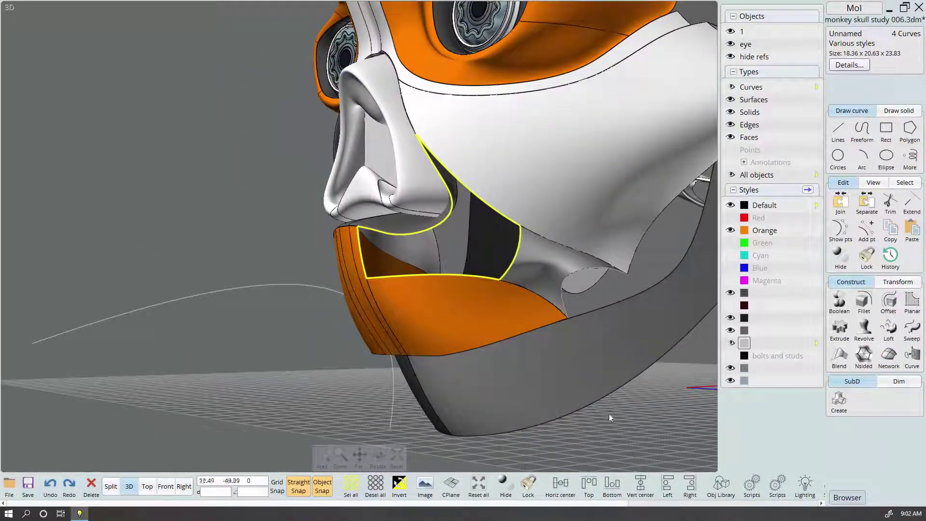
key("Escape")
Try a network surface from the nose and mouth-edge curves, and cancel the failed result
mouse_move(526, 282)
right_mouse_down()
mouse_move(500, 239)
mouse_move(540, 243)
mouse_move(463, 244)
right_mouse_up()
left_click(500, 218)
left_click(384, 267)
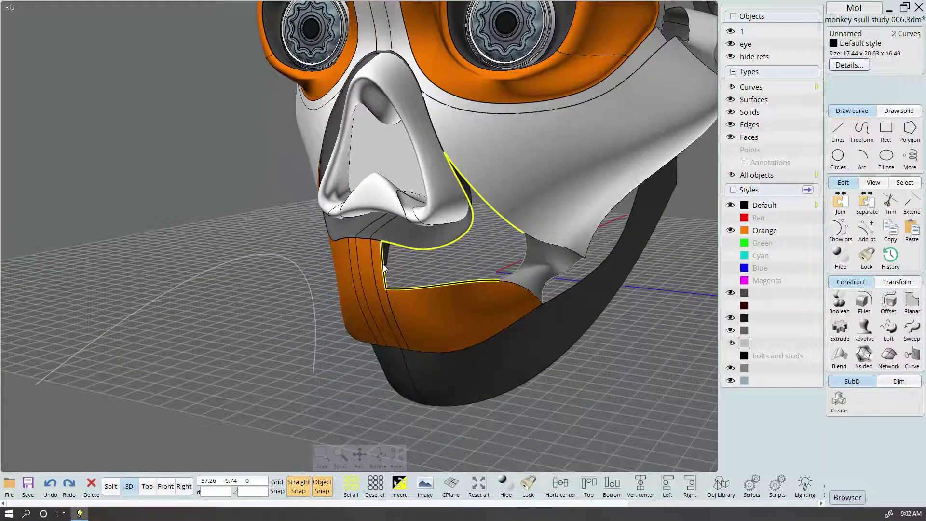
left_click(889, 355)
mouse_move(513, 150)
right_mouse_down()
mouse_move(615, 293)
mouse_move(647, 286)
mouse_move(478, 263)
mouse_move(488, 273)
right_mouse_up()
left_click(898, 64)
mouse_move(398, 151)
right_mouse_down()
mouse_move(471, 198)
mouse_move(541, 194)
mouse_move(464, 192)
mouse_move(427, 167)
mouse_move(459, 165)
right_mouse_up()
scroll(471, 185, "up", 3)
scroll(472, 186, "up", 3)
scroll(460, 164, "up", 2)
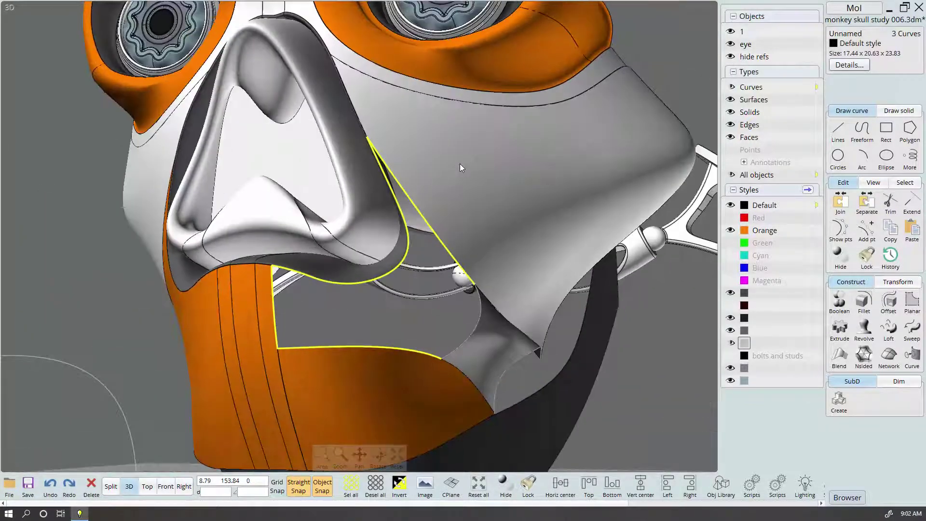
Start a straight line with its first point on the nose curve
left_click(838, 135)
mouse_move(400, 275)
right_mouse_down()
mouse_move(441, 253)
mouse_move(399, 232)
mouse_move(487, 255)
right_mouse_up()
left_click(386, 256)
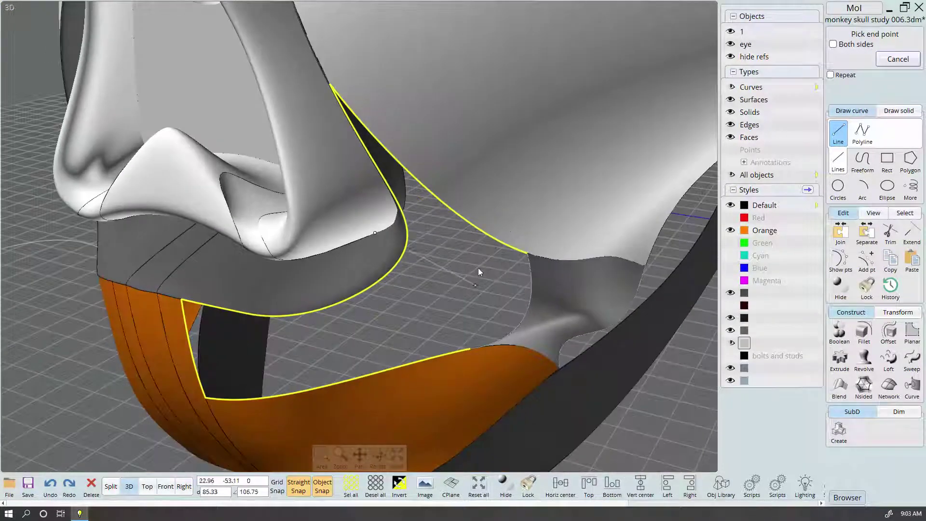
Draw two short lines from the nose-side curve to the outer cheek curve
left_click(491, 236)
right_click(398, 270)
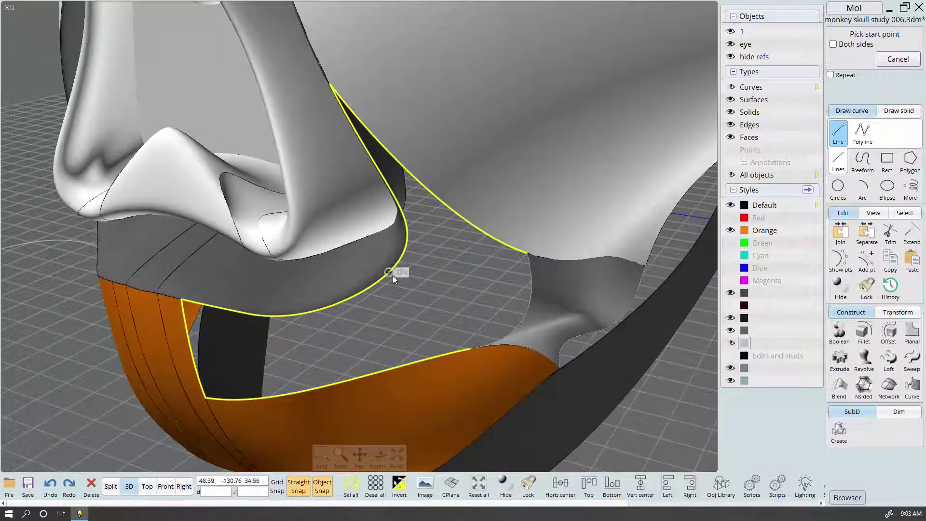
left_click(393, 276)
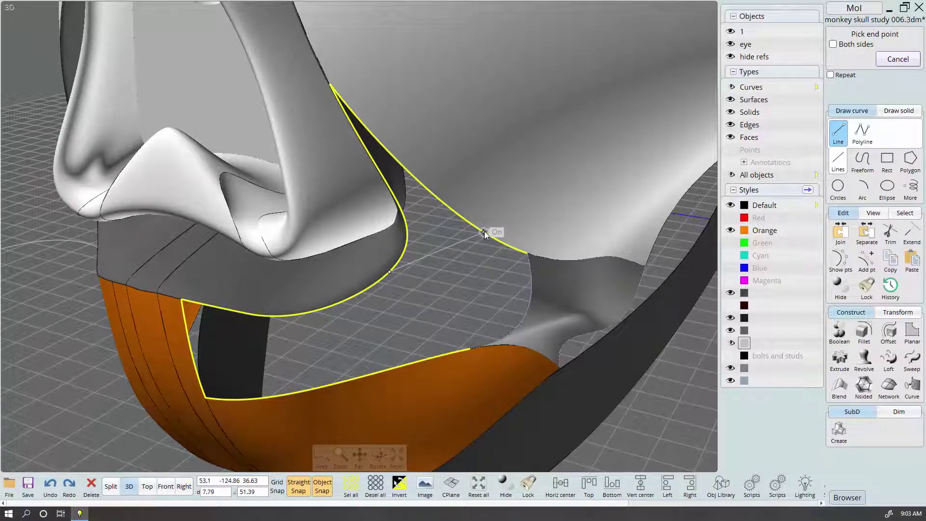
left_click(484, 231)
right_click_drag(484, 231, 526, 296)
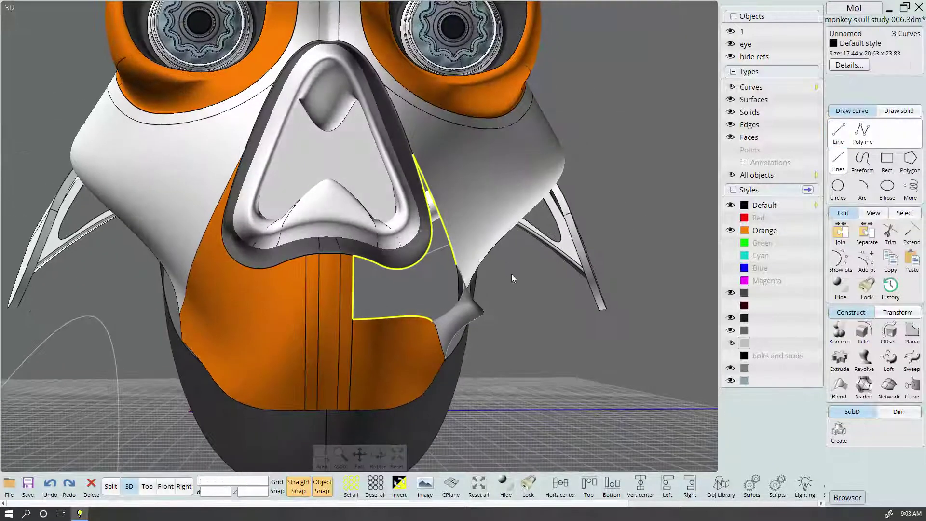
Trim the nose-edge curve using the short connecting line as the cutter
left_click(564, 328)
right_click_drag(564, 328, 529, 267)
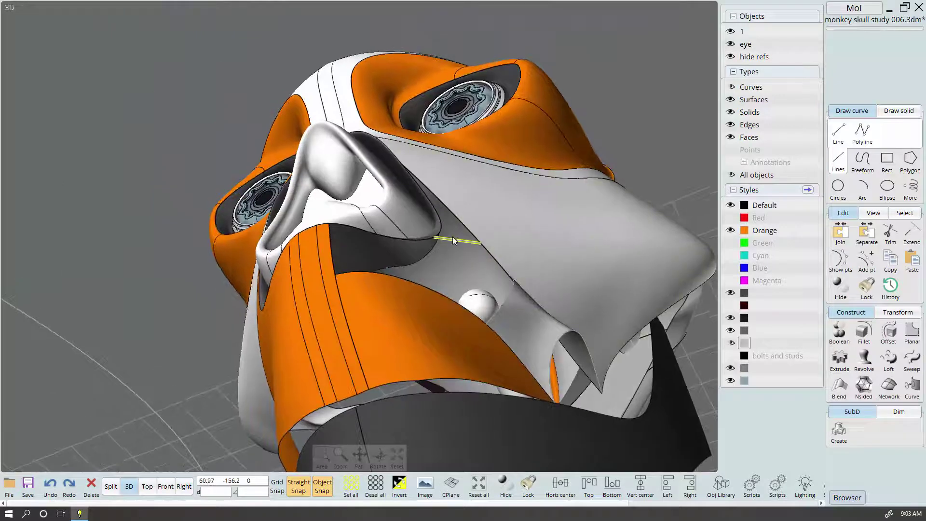
left_click(453, 237)
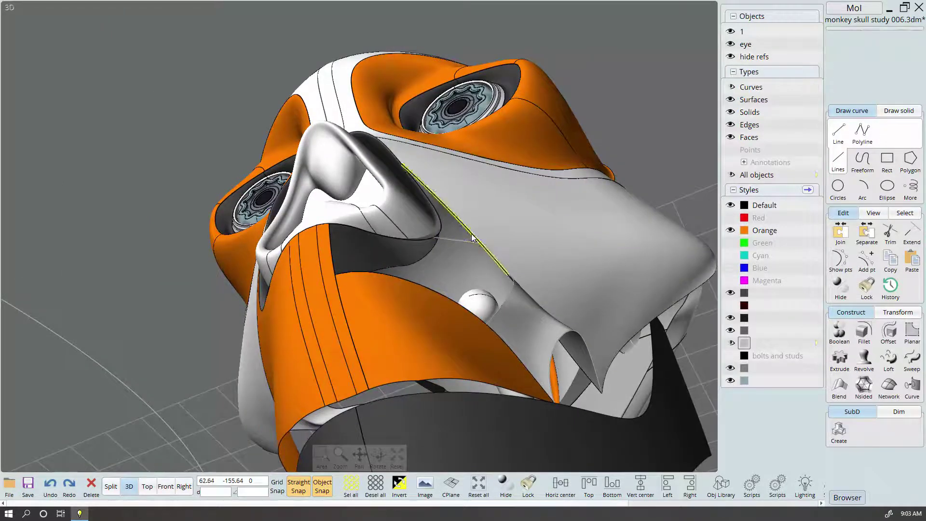
left_click(438, 234)
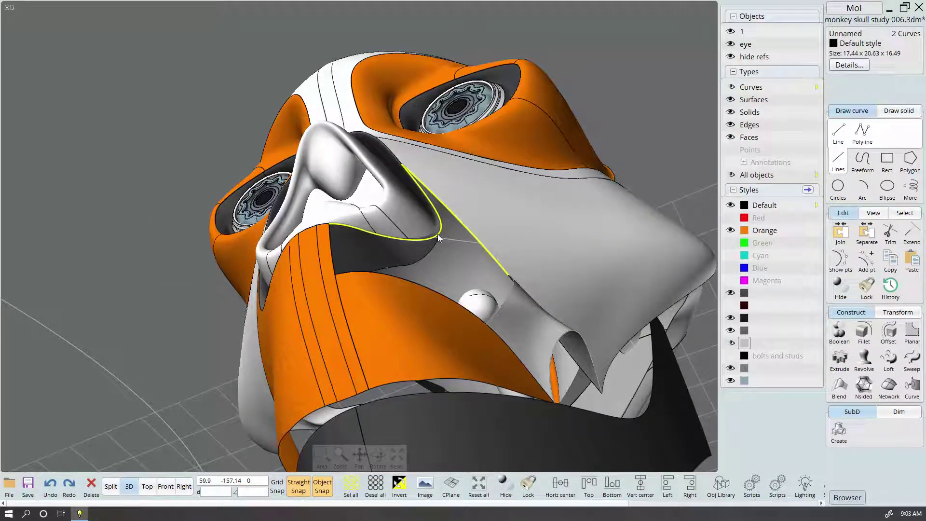
left_click(436, 236)
key("t")
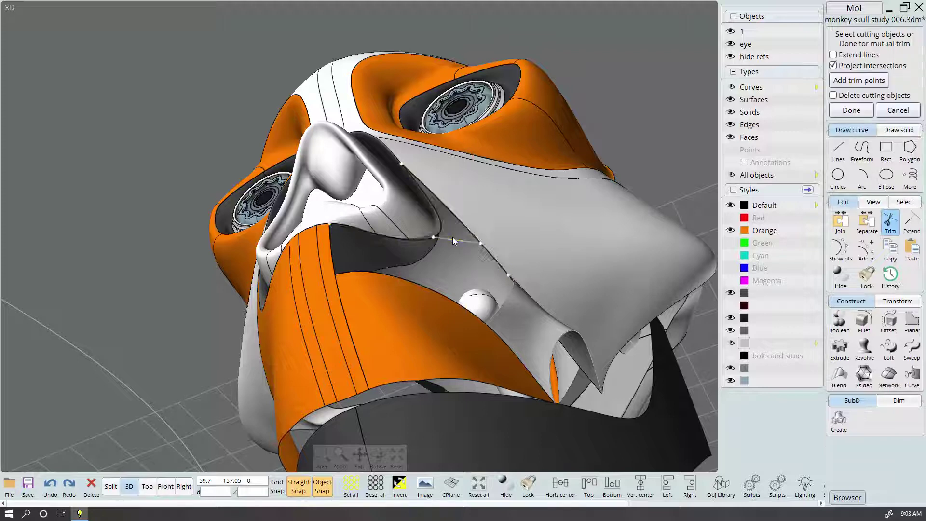
right_click(452, 237)
right_click(493, 265)
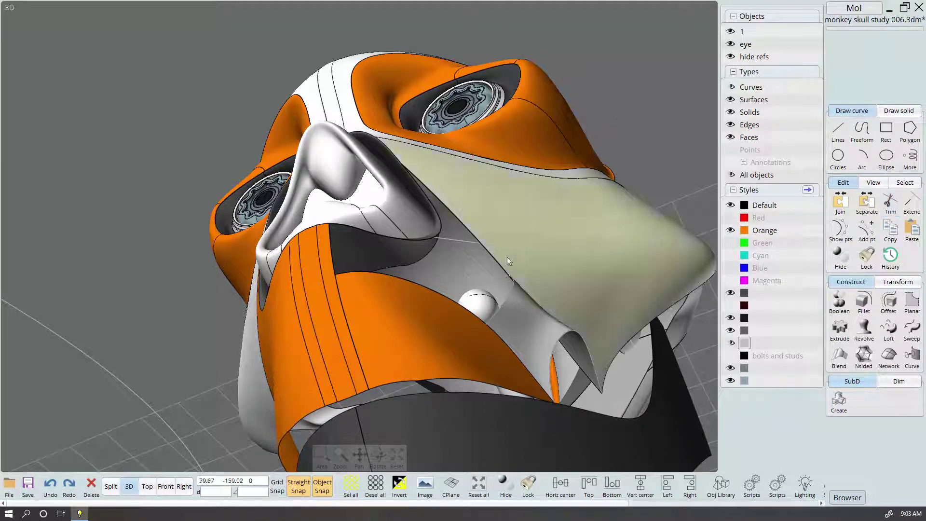
Delete the leftover curve piece, add a point on the short curve, and select a triangle edge
left_click(435, 232)
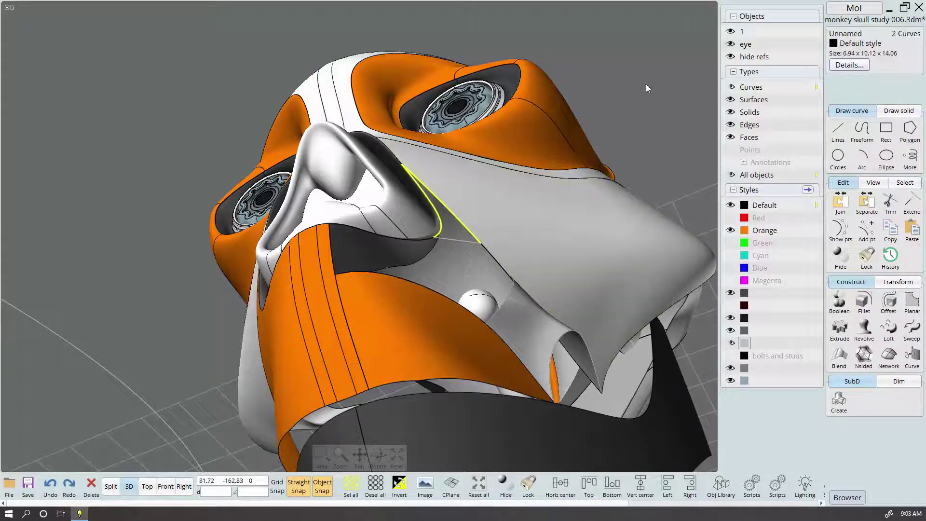
key("Delete")
right_click_drag(646, 84, 652, 139)
left_click(449, 248)
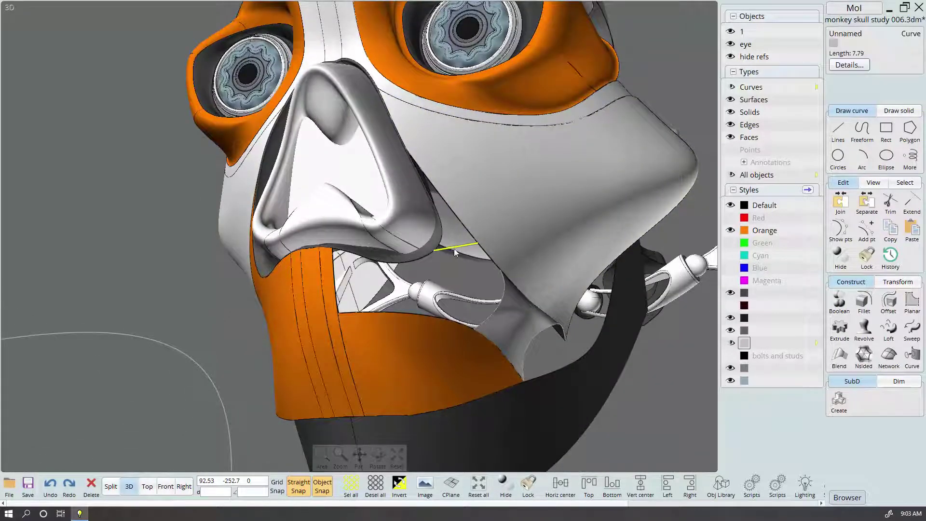
left_click(869, 234)
left_click(463, 245)
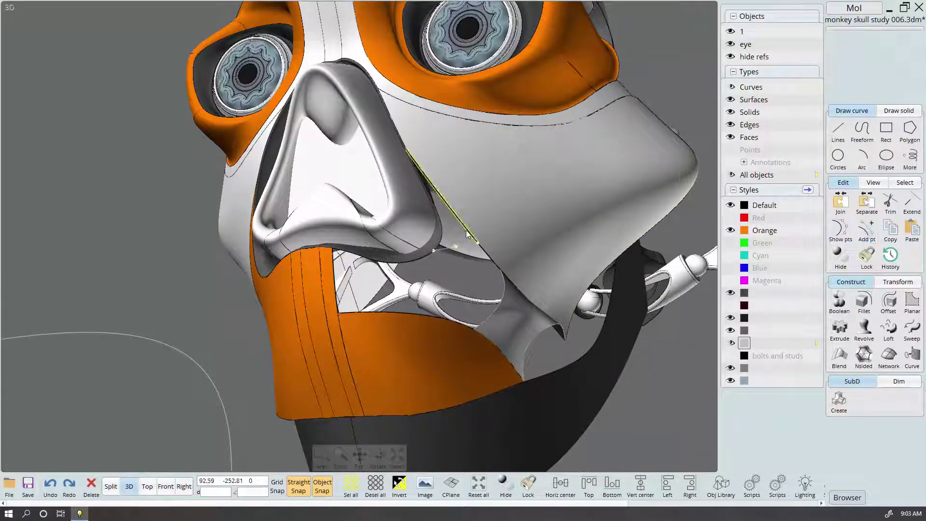
left_click(456, 247)
Attempt a network surface over the triangular outline, then undo it and clear the selection
left_click(427, 203)
left_click(889, 356)
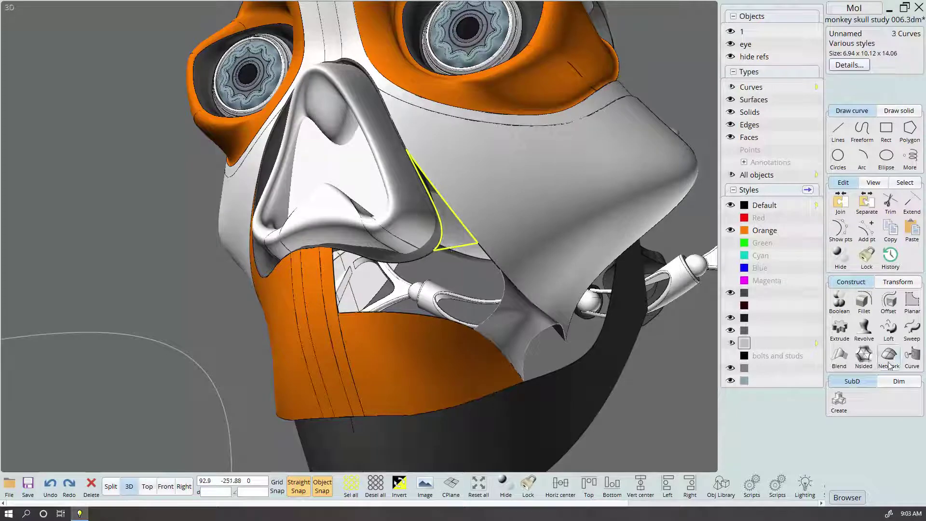
left_click(852, 64)
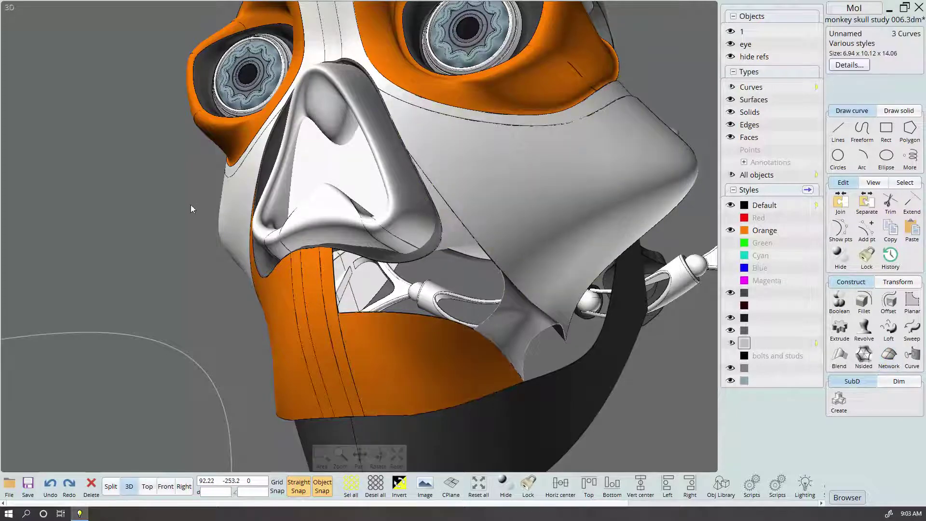
left_click(460, 249)
left_click(501, 303)
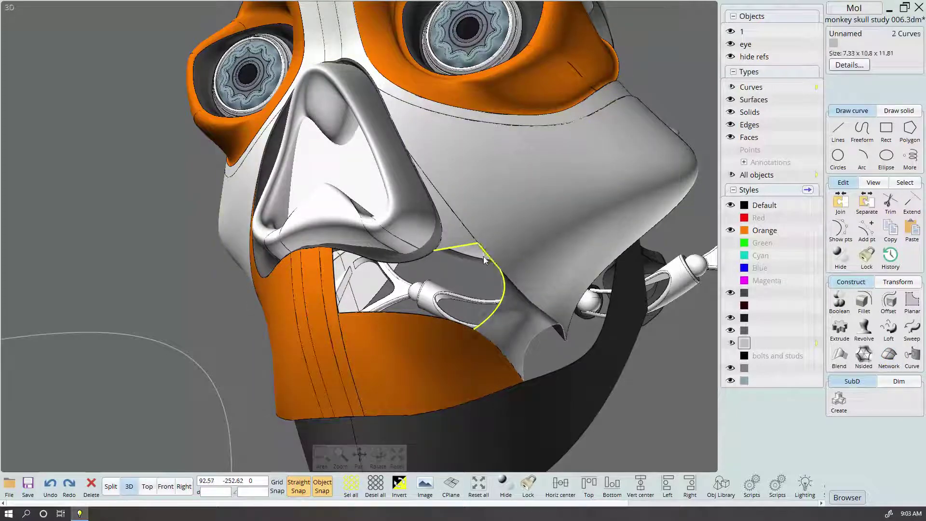
left_click(451, 323)
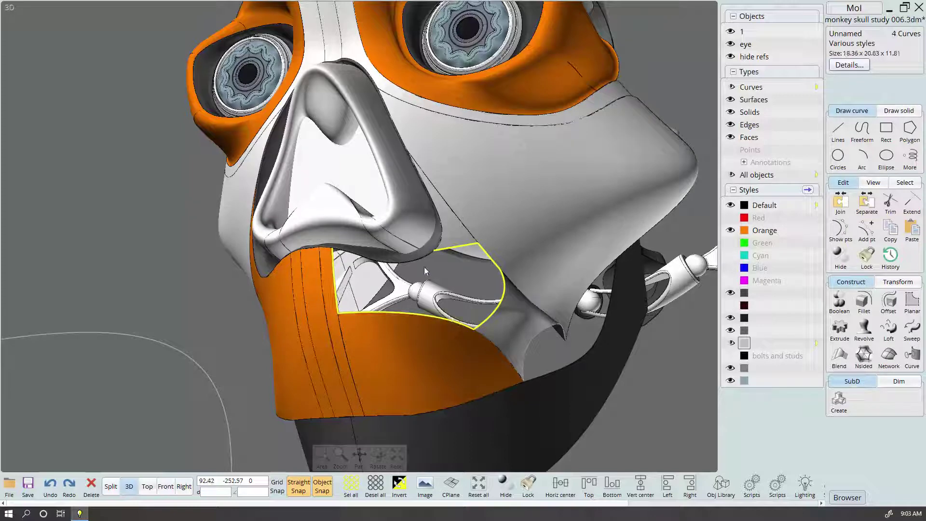
right_click(424, 288)
key("ctrl+z")
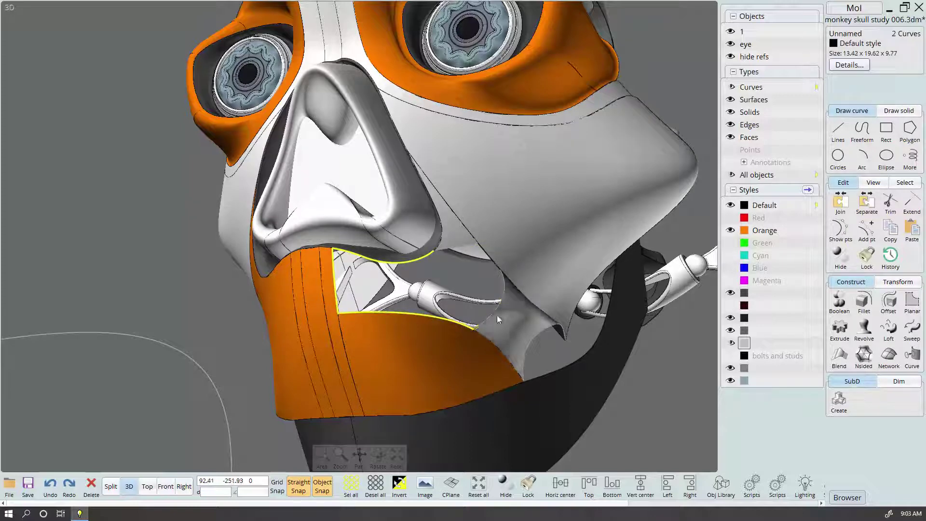
key("Escape")
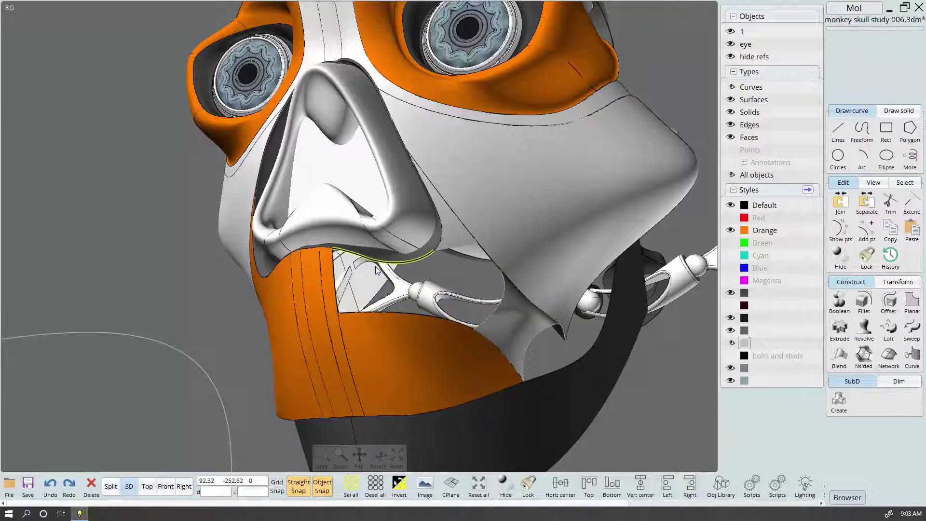
Select the mouth-gap boundary curves, abandon a Network attempt, deselect, and orbit to the chin
left_click(356, 259)
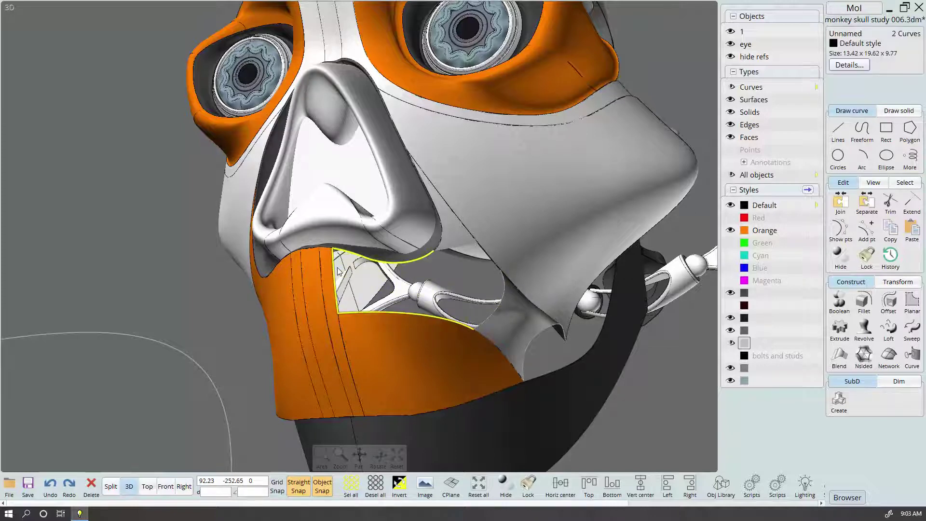
left_click(496, 269)
left_click(505, 292)
left_click(889, 358)
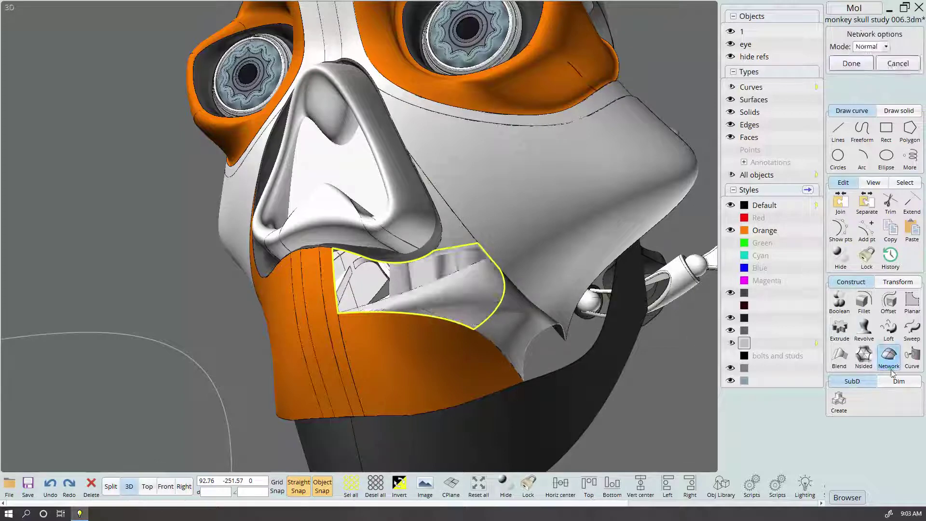
left_click(898, 64)
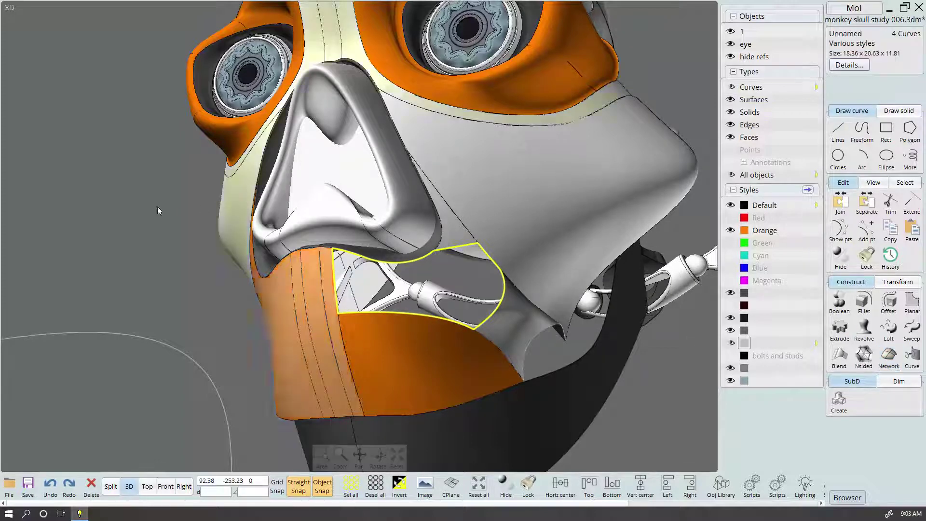
key("Escape")
mouse_move(435, 257)
right_mouse_down()
mouse_move(505, 258)
mouse_move(432, 254)
right_mouse_up()
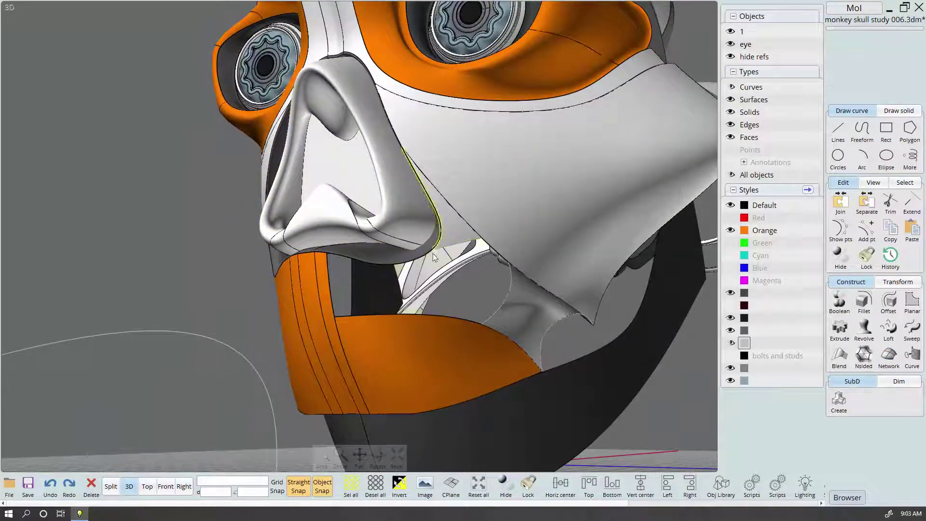
Draw a line from the nose-base intersection down to the orange chin edge
left_click(838, 131)
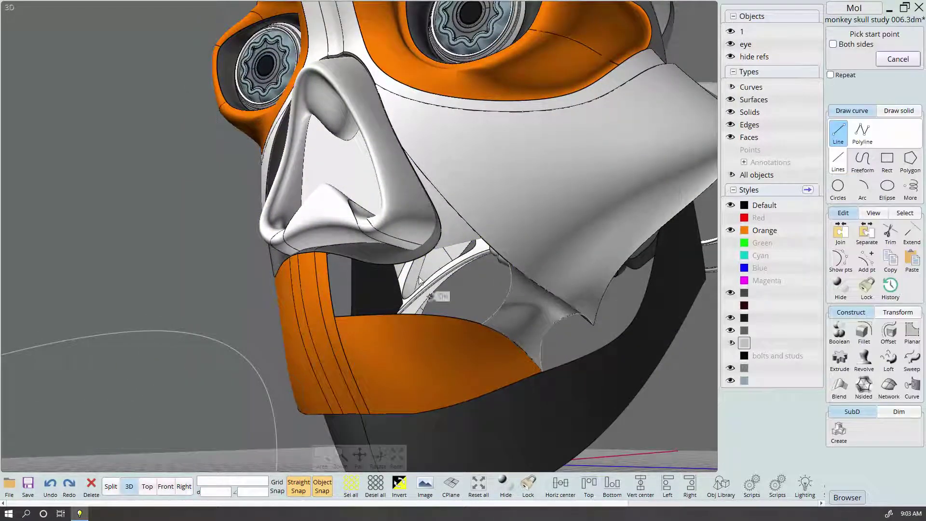
left_click(435, 251)
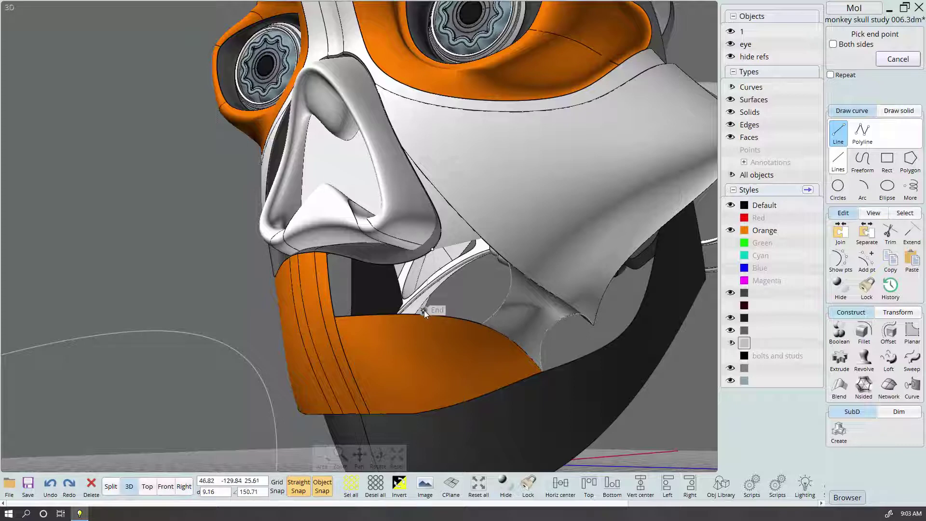
left_click(426, 314)
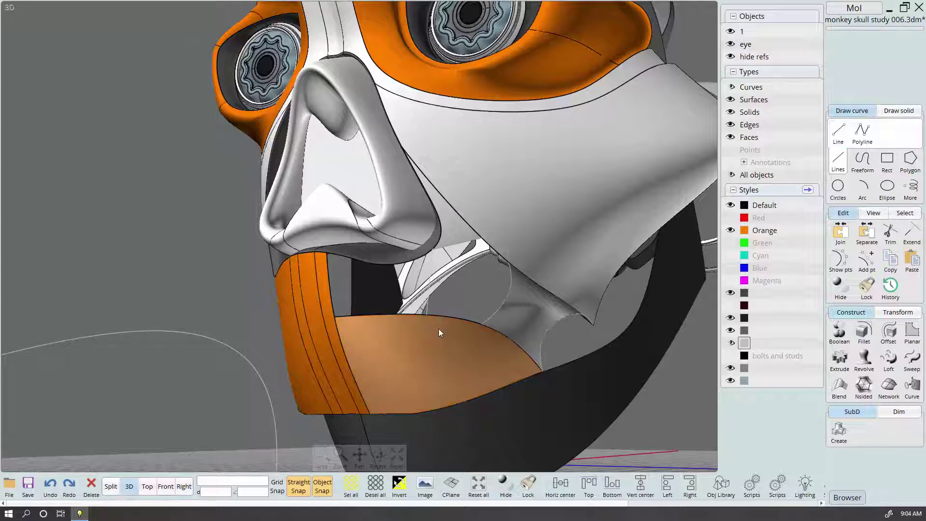
right_click_drag(465, 344, 450, 310)
Add a point partway along the new line, then select the upper edge, arc and lower curve
left_click(430, 296)
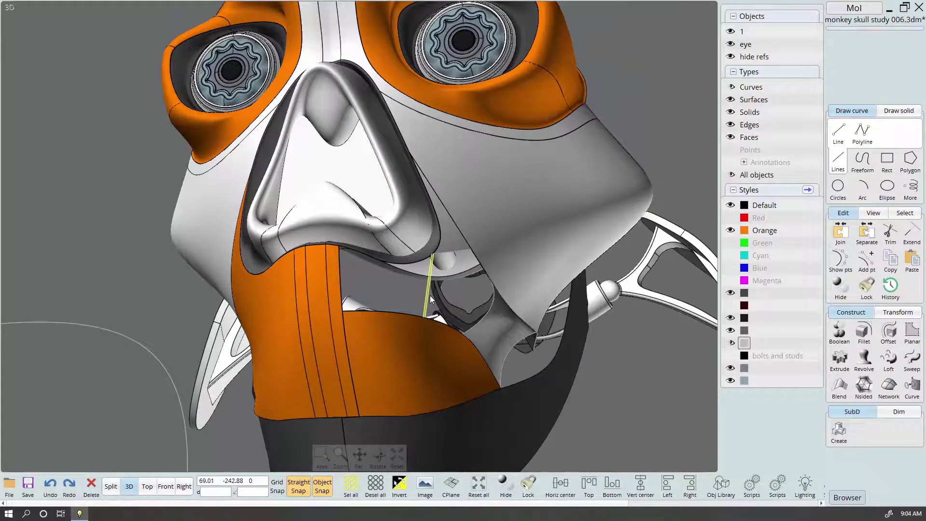
left_click(430, 296)
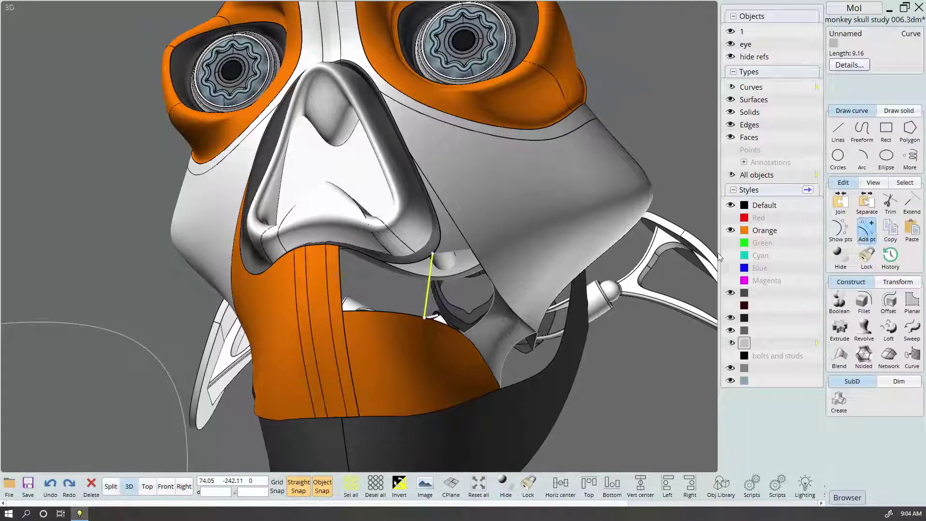
left_click(428, 292)
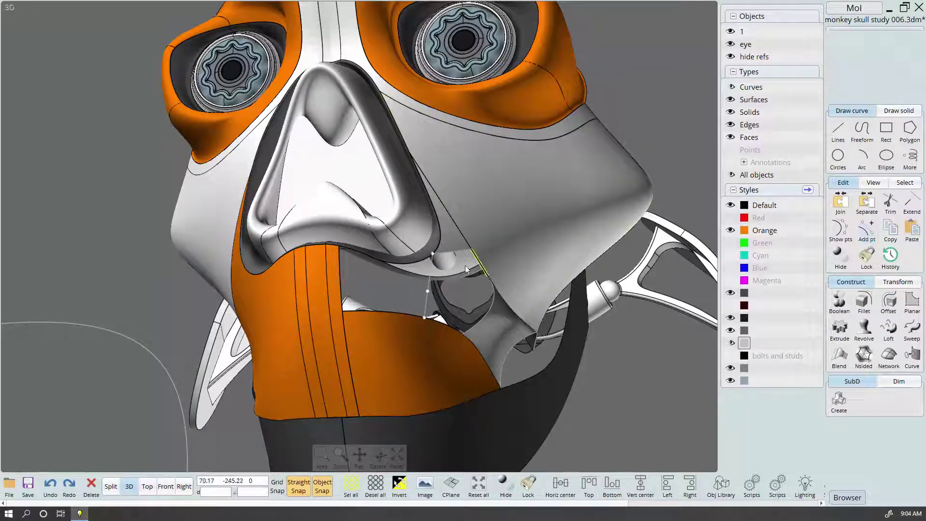
left_click(457, 251)
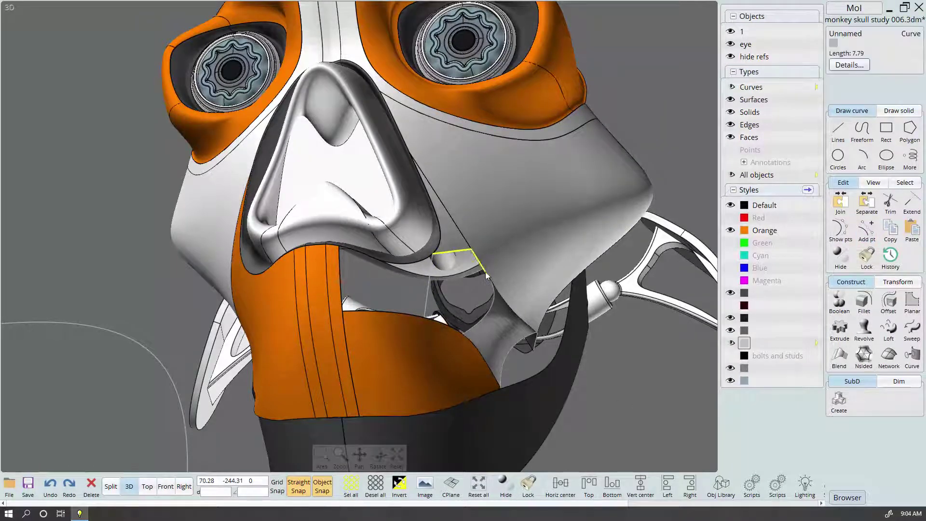
left_click(498, 303)
left_click(454, 328)
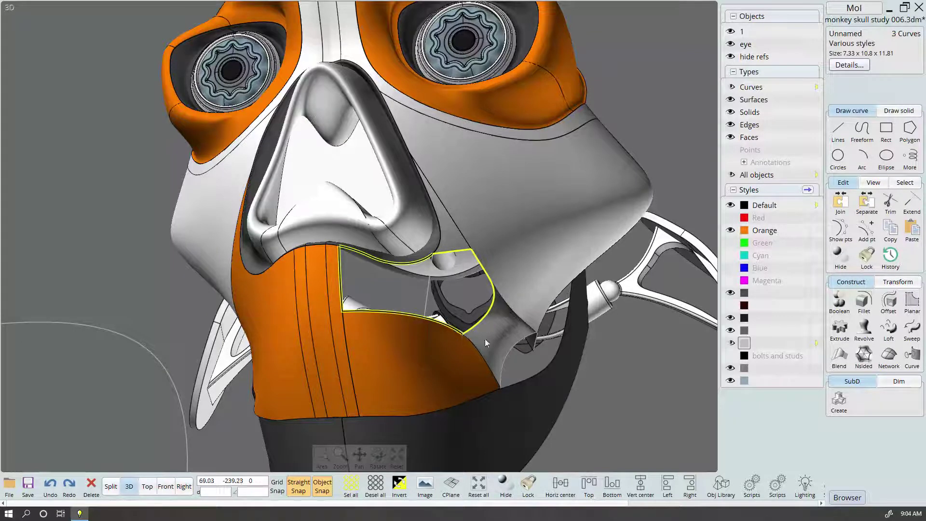
right_click_drag(523, 352, 555, 388)
Clear the selection and inspect the short, orange lip and vertical edge curves
right_click_drag(122, 254, 168, 237)
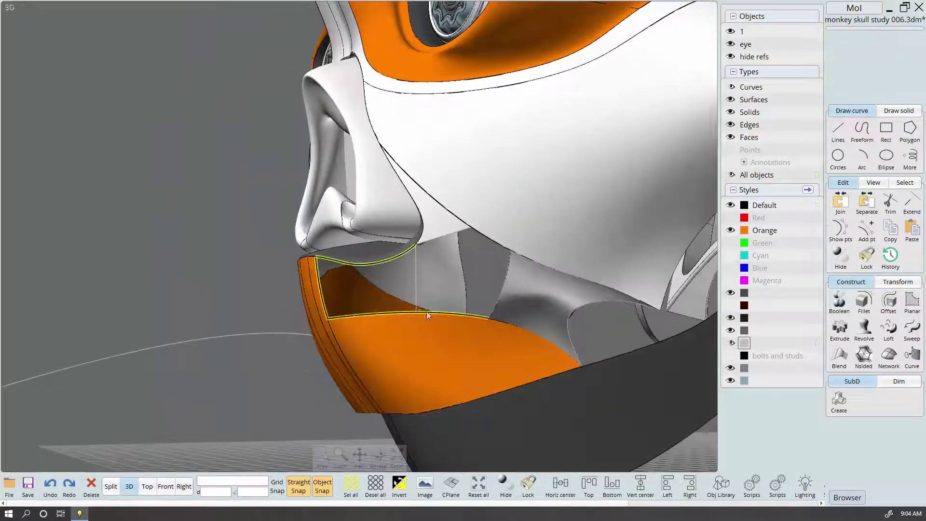
key("Escape")
left_click(491, 244)
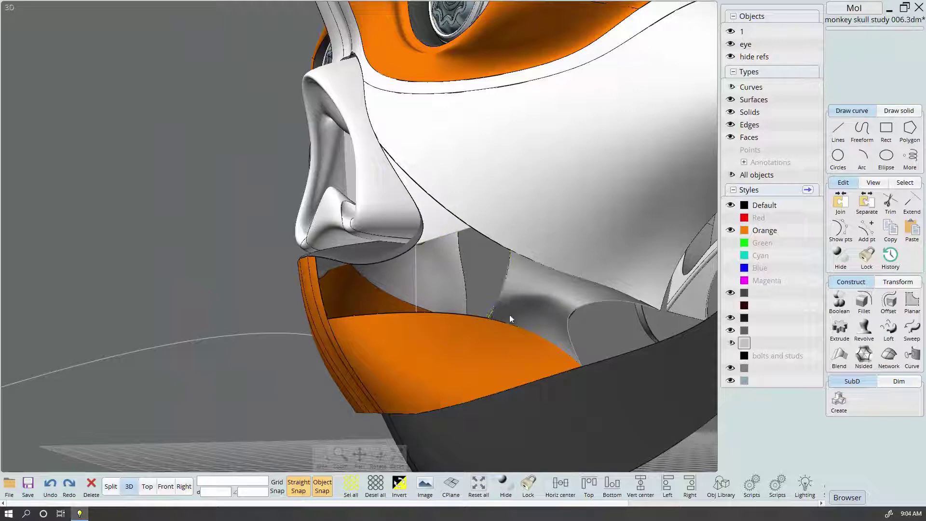
left_click(416, 247)
left_click(483, 320)
left_click(411, 258)
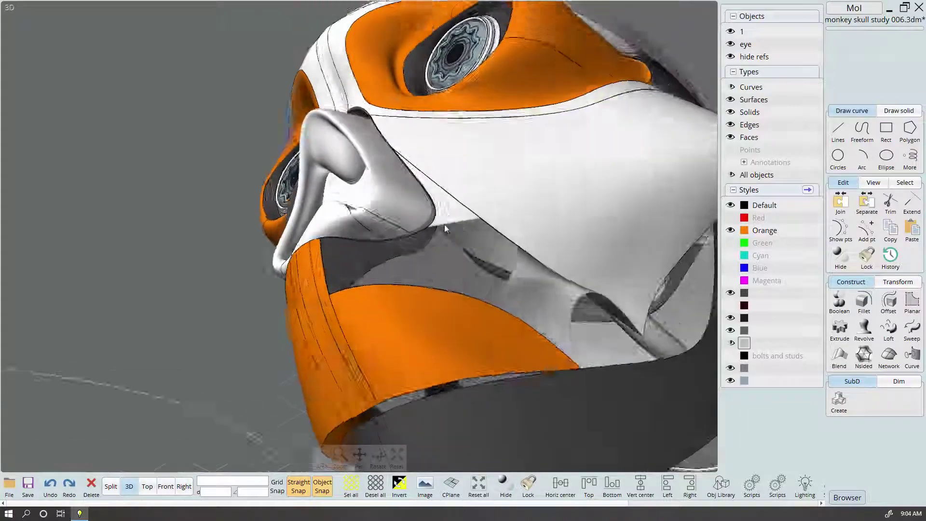
right_click_drag(412, 274, 431, 264)
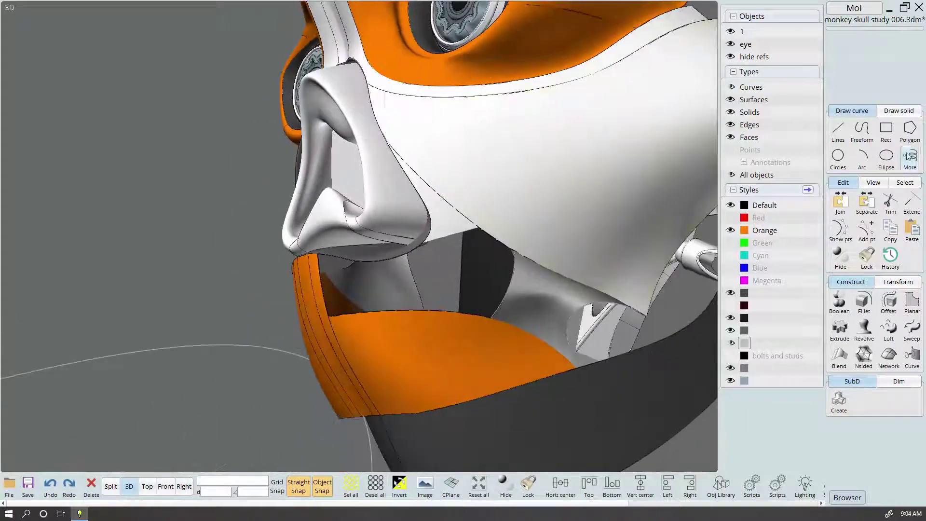
Draw a diagonal line from beneath the nose to the orange chin edge, then select three boundary curves
left_click(838, 135)
scroll(427, 248, "up", 2)
left_click(423, 233)
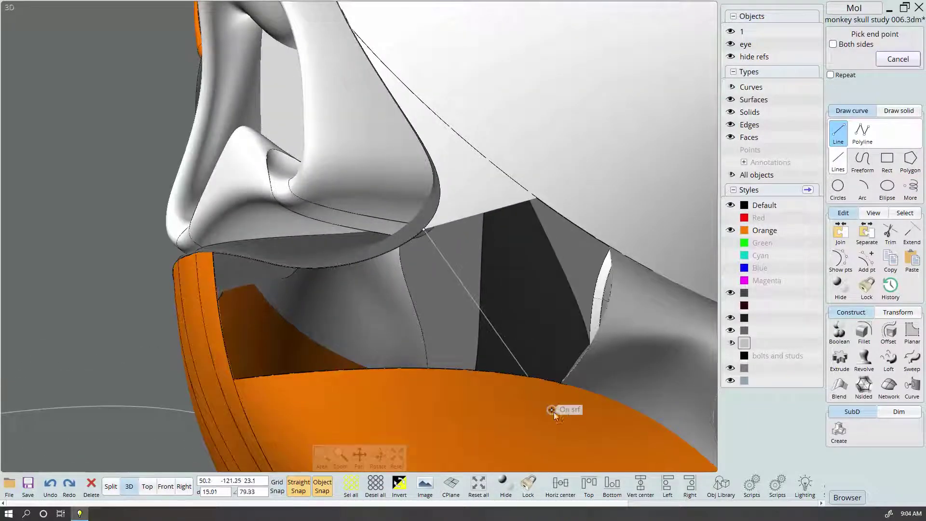
left_click(561, 385)
scroll(561, 386, "down", 3)
mouse_move(567, 368)
right_mouse_down()
mouse_move(595, 423)
mouse_move(521, 386)
right_mouse_up()
left_click(555, 379)
left_click(541, 329)
Build and accept a network surface from the selected cheek curves
left_click(890, 392)
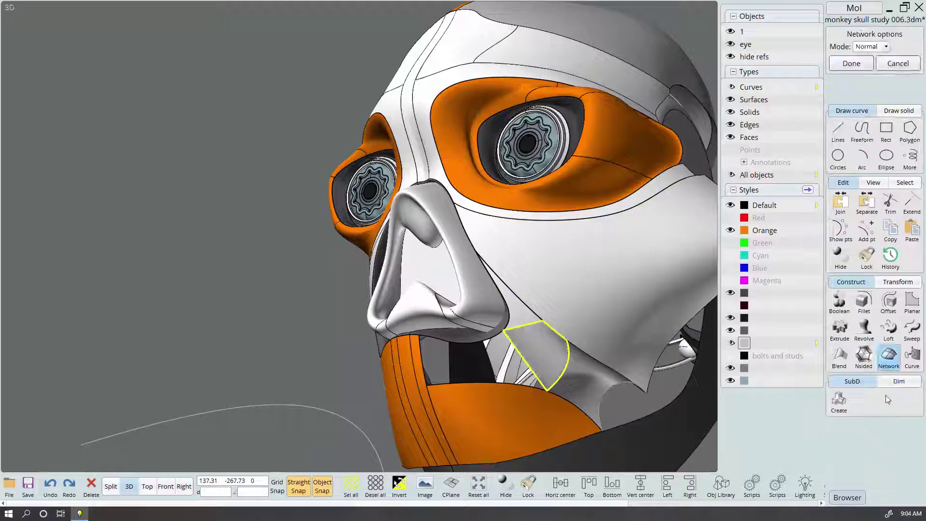
left_click(851, 64)
key("Escape")
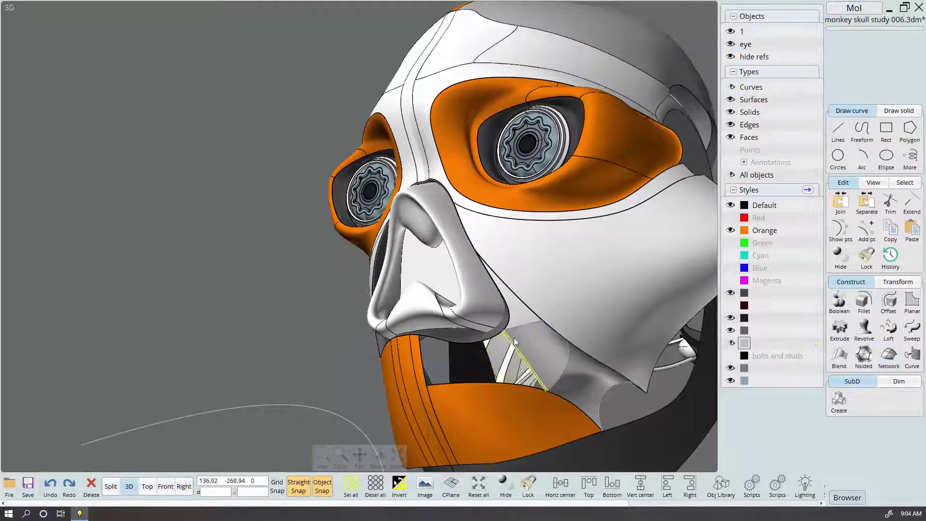
After a failed attempt, select the left vertical, right and bottom curves of the front opening
left_click(504, 345)
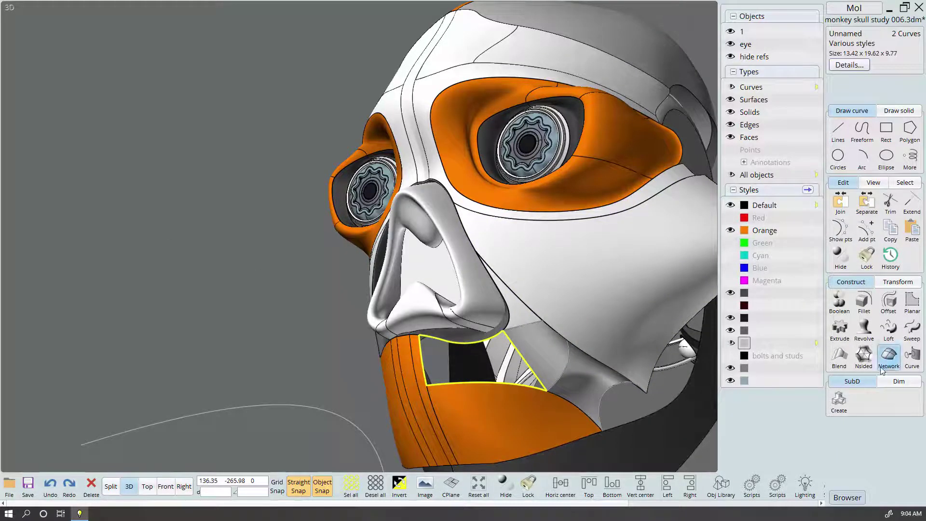
left_click(889, 358)
left_click(911, 67)
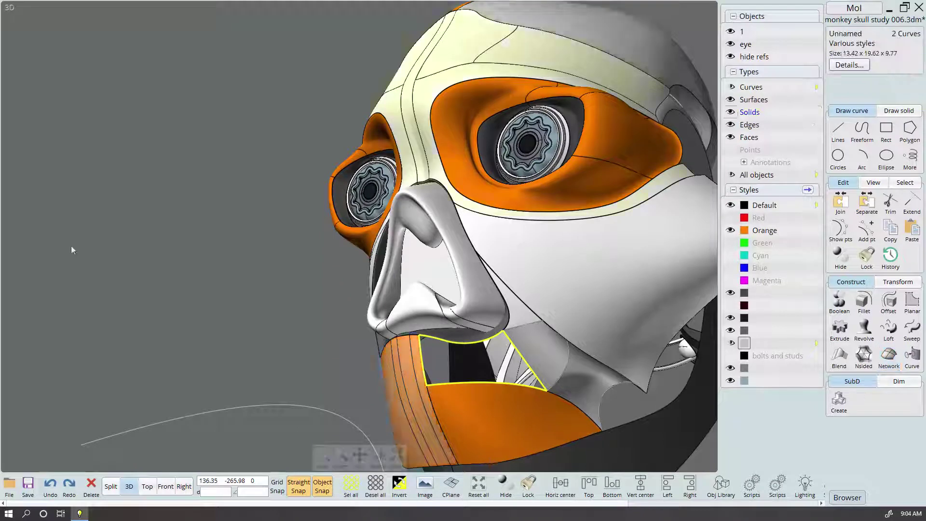
left_click(481, 401)
left_click(497, 384)
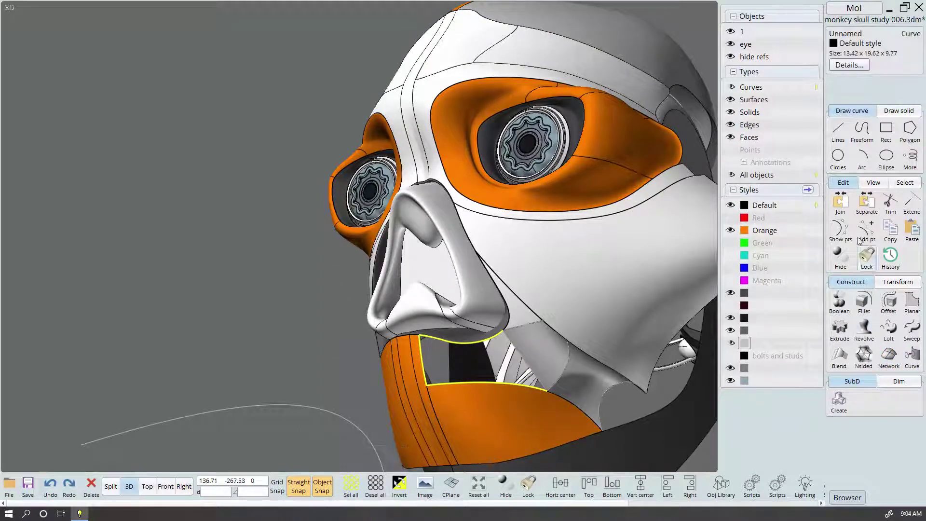
left_click(422, 365, "ctrl")
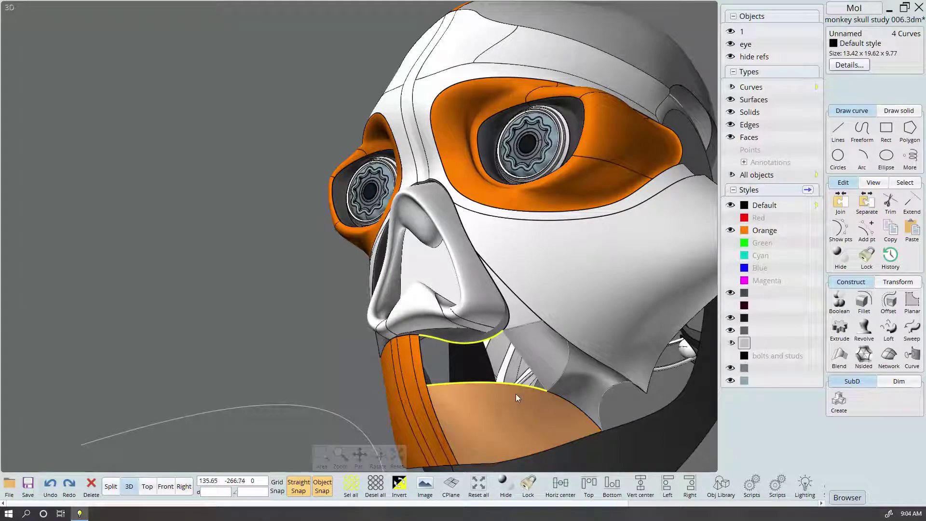
left_click(422, 367)
left_click(526, 356)
left_click(516, 389)
Fill the front opening with a network surface and orbit to inspect it
left_click(889, 356)
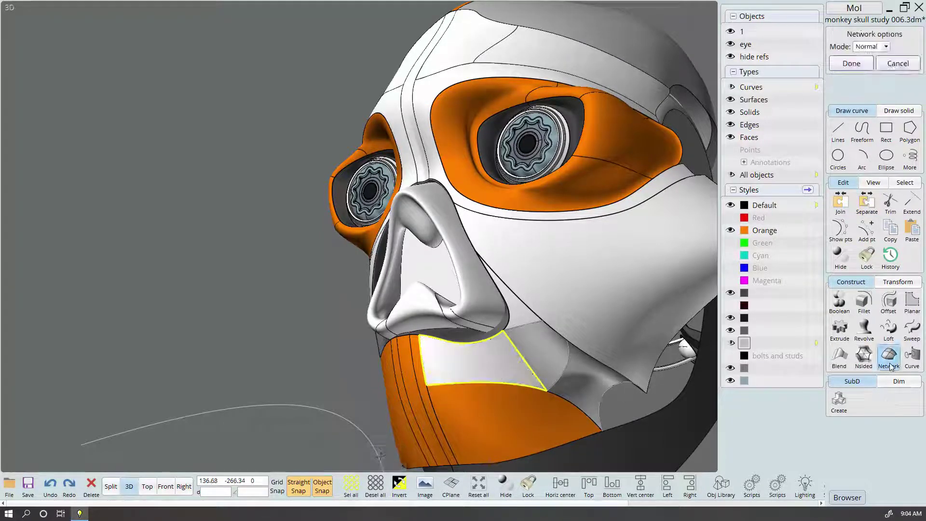
left_click(852, 64)
left_click(124, 192)
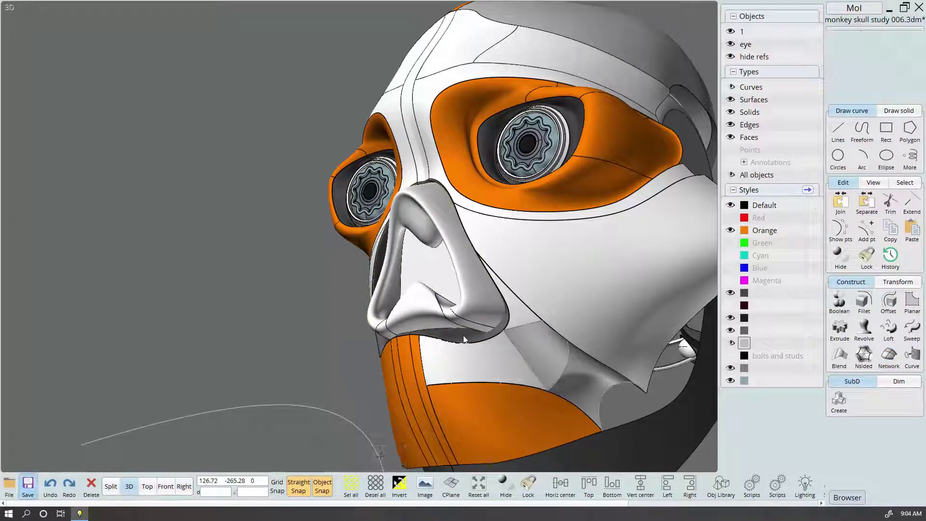
scroll(517, 353, "down", 2)
mouse_move(545, 373)
right_mouse_down()
mouse_move(518, 257)
mouse_move(463, 357)
right_mouse_up()
scroll(526, 308, "up", 3)
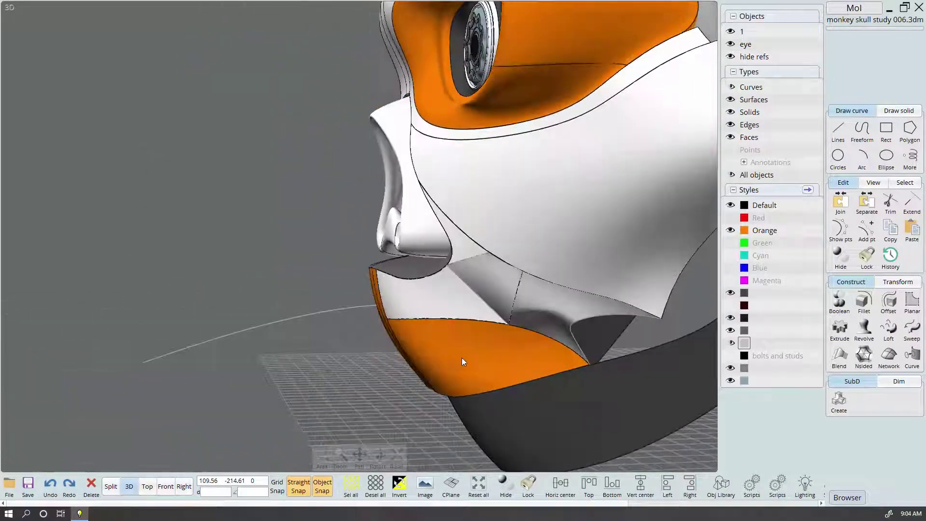
scroll(457, 325, "up", 2)
mouse_move(457, 326)
right_mouse_down()
mouse_move(518, 279)
mouse_move(526, 315)
mouse_move(568, 272)
right_mouse_up()
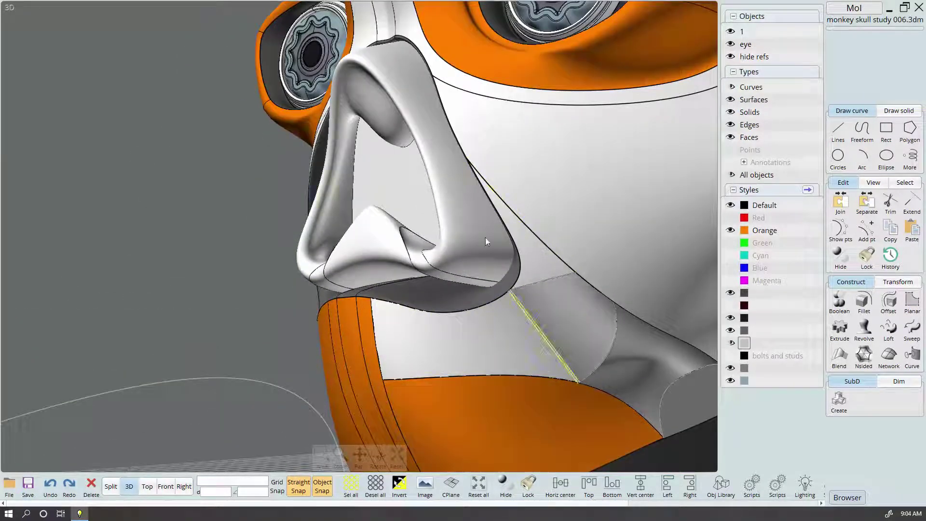
scroll(559, 320, "up", 3)
Insert a point on the diagonal curve, switch to the four-view Split layout, and reselect it
mouse_move(438, 324)
right_mouse_down()
mouse_move(533, 349)
mouse_move(479, 306)
mouse_move(453, 356)
mouse_move(413, 336)
mouse_move(417, 310)
right_mouse_up()
left_click(459, 241)
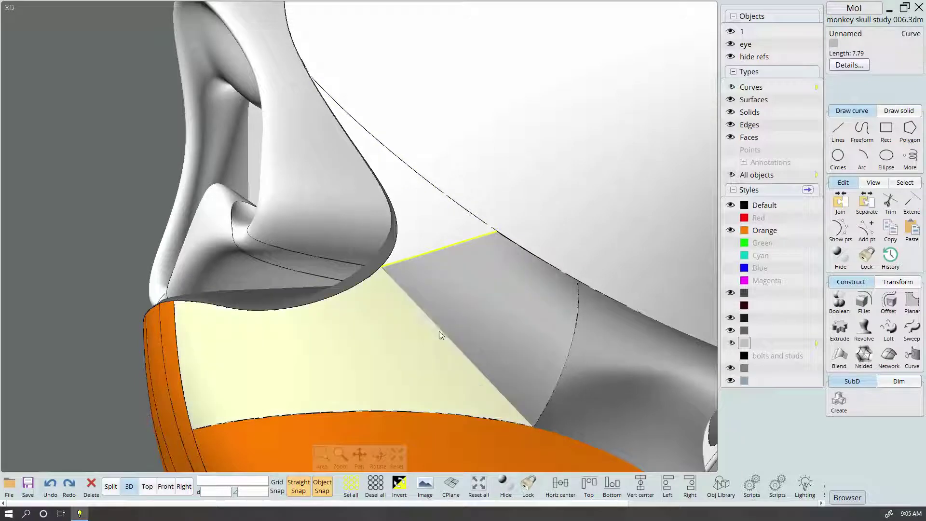
mouse_move(442, 334)
right_mouse_down()
mouse_move(463, 332)
mouse_move(466, 344)
right_mouse_up()
left_click(466, 327)
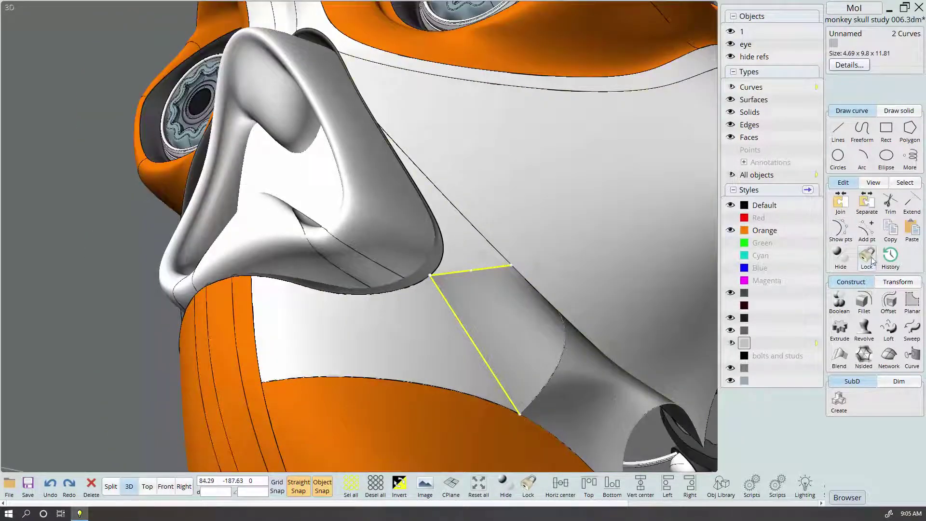
left_click(868, 231)
left_click(474, 346)
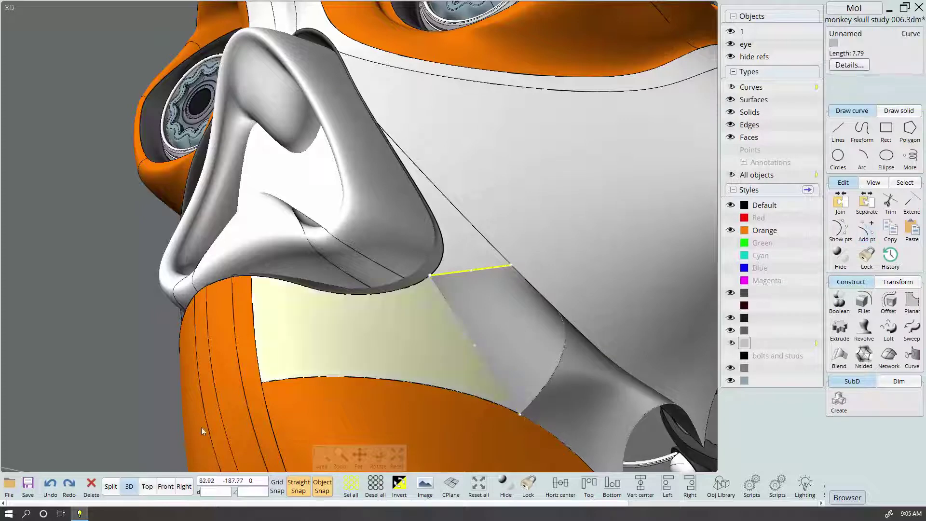
left_click(111, 486)
left_click(486, 347)
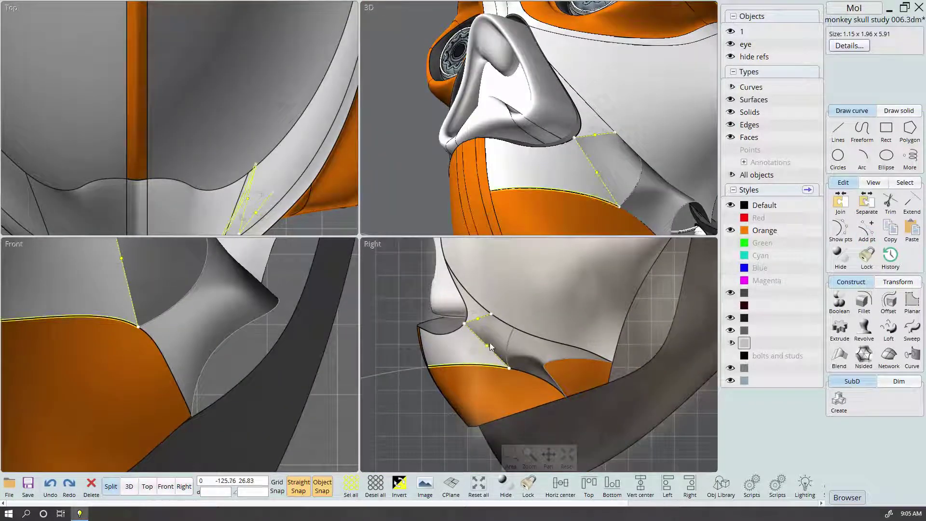
Scale the cheek curve in one direction from a point on the curve
key("s")
scroll(520, 344, "up", 2)
left_click(486, 331)
left_click(492, 381)
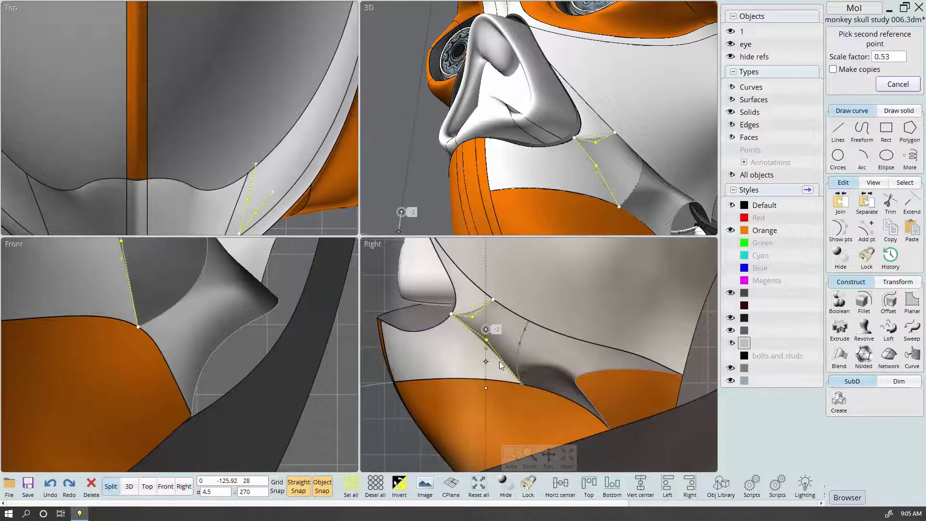
left_click(498, 360)
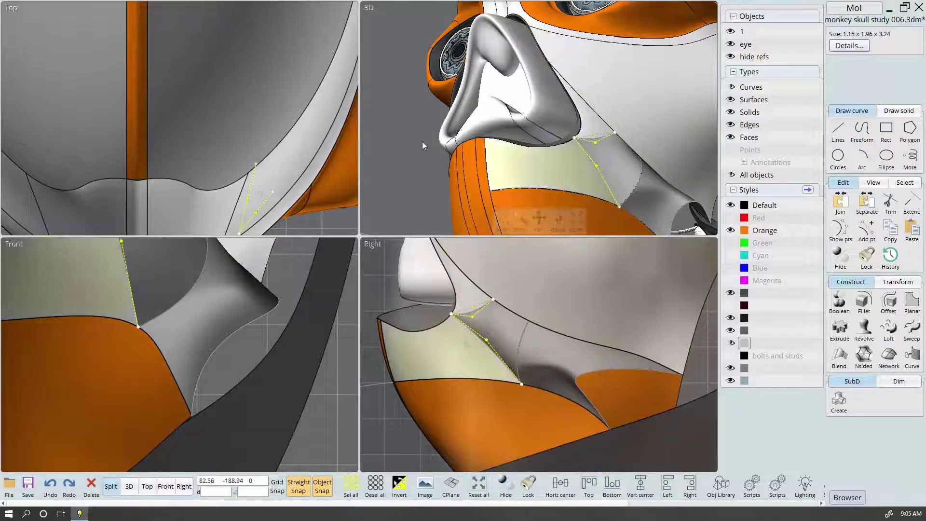
key("Escape")
Move the cheek patch's control points to flatten the patch
mouse_move(643, 164)
right_mouse_down()
mouse_move(610, 223)
mouse_move(697, 205)
mouse_move(652, 181)
right_mouse_up()
scroll(615, 167, "up", 3)
scroll(232, 346, "down", 3)
right_click_drag(236, 388, 274, 331)
scroll(637, 144, "down", 2)
right_click_drag(637, 144, 643, 163)
left_click_drag(582, 177, 592, 195)
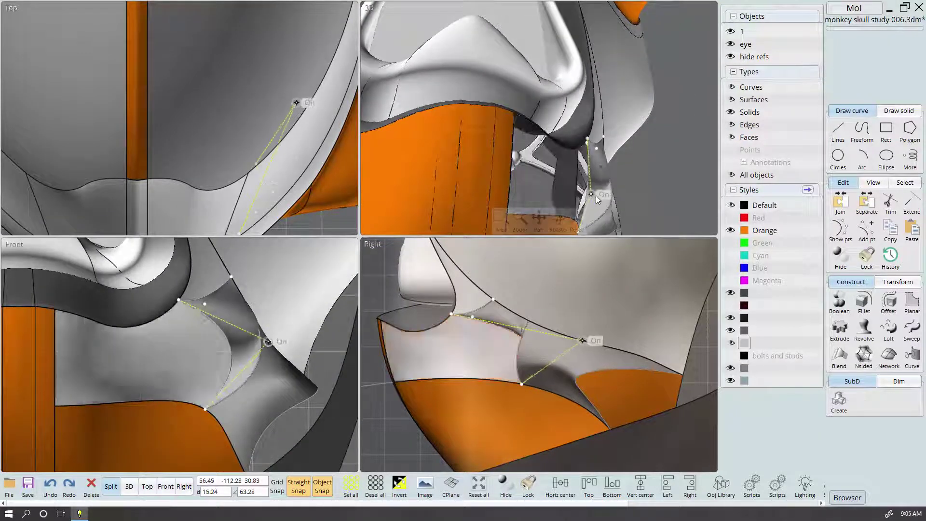
left_click_drag(591, 195, 595, 195)
mouse_move(660, 178)
right_mouse_down()
mouse_move(617, 206)
mouse_move(600, 182)
right_mouse_up()
scroll(219, 353, "up", 2)
mouse_move(295, 334)
left_mouse_down()
mouse_move(180, 336)
mouse_move(210, 337)
left_mouse_up()
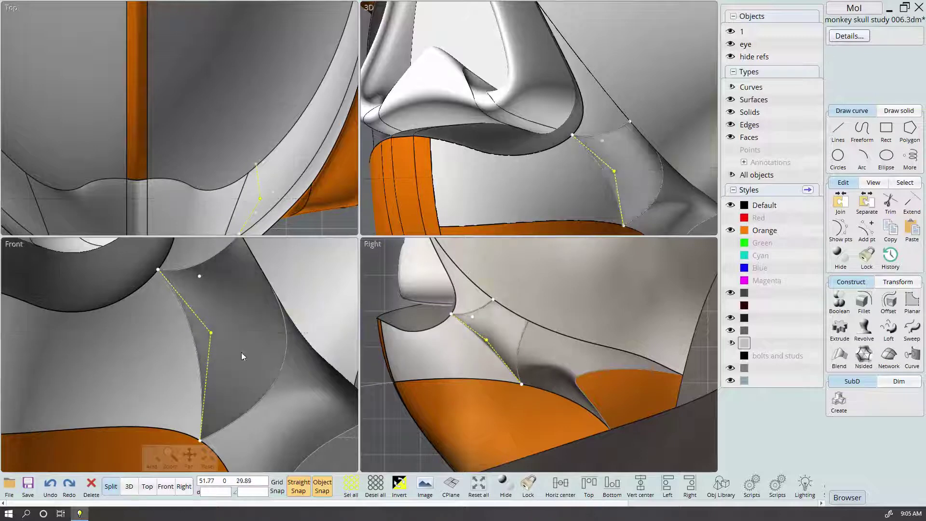
Pull the diagonal cheek curve's middle control point outward
right_click_drag(683, 166, 555, 316)
left_click(486, 346)
scroll(497, 343, "up", 2)
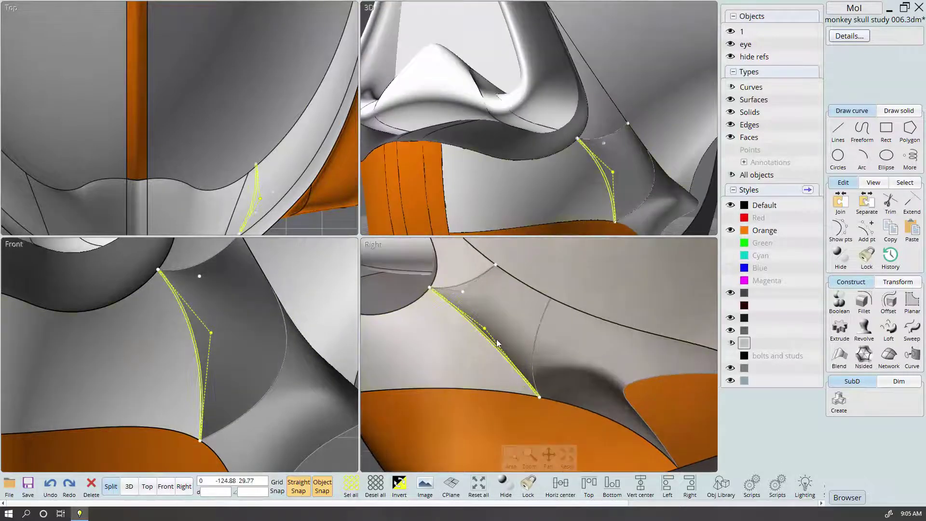
scroll(489, 339, "down", 3)
right_click_drag(489, 338, 570, 414)
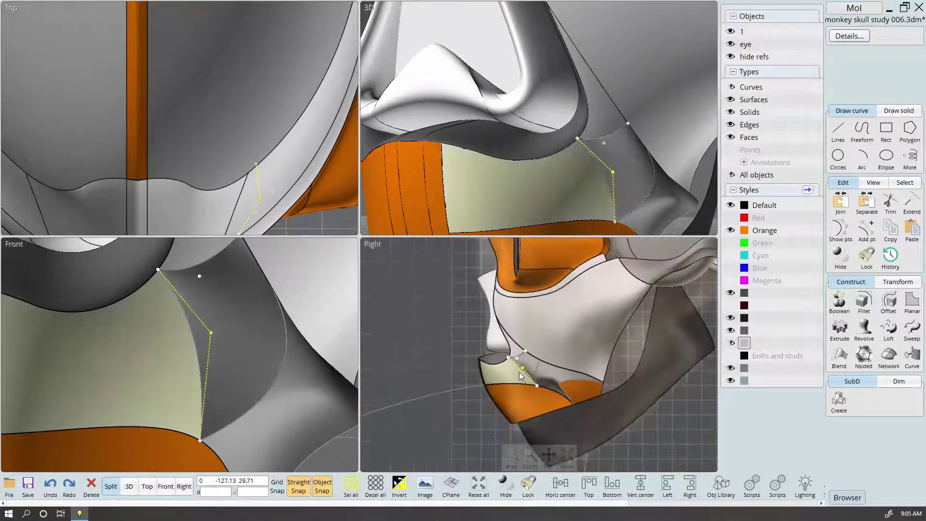
scroll(490, 345, "up", 3)
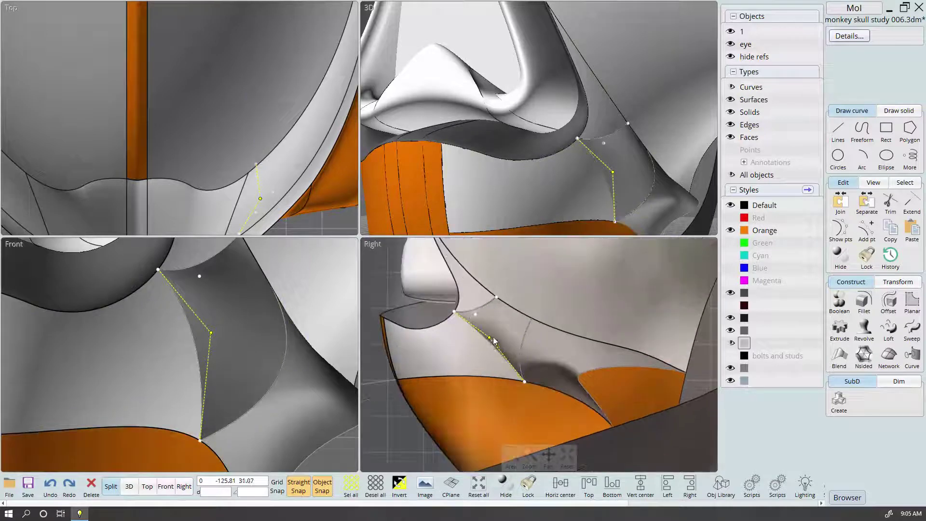
left_click_drag(491, 338, 516, 335)
scroll(524, 376, "up", 3)
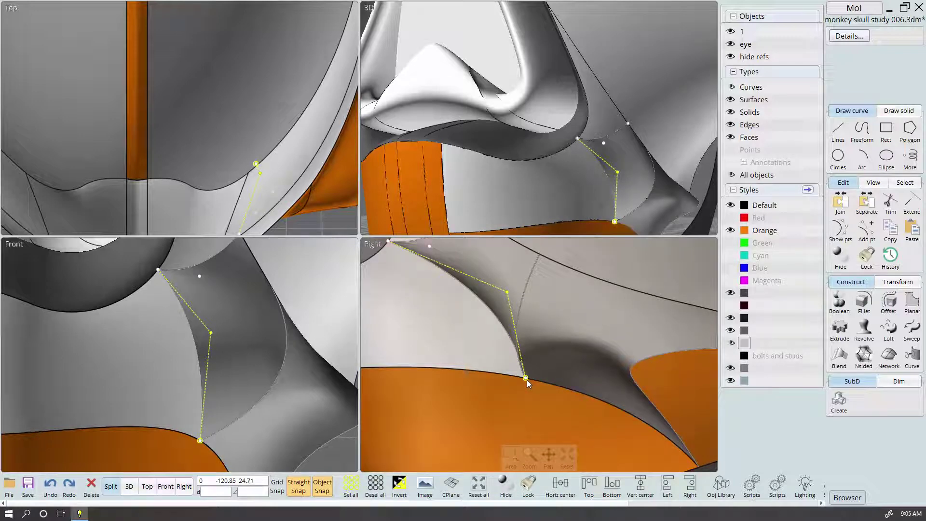
Check the endpoint of the orange chin patch's boundary curve
left_click(539, 383)
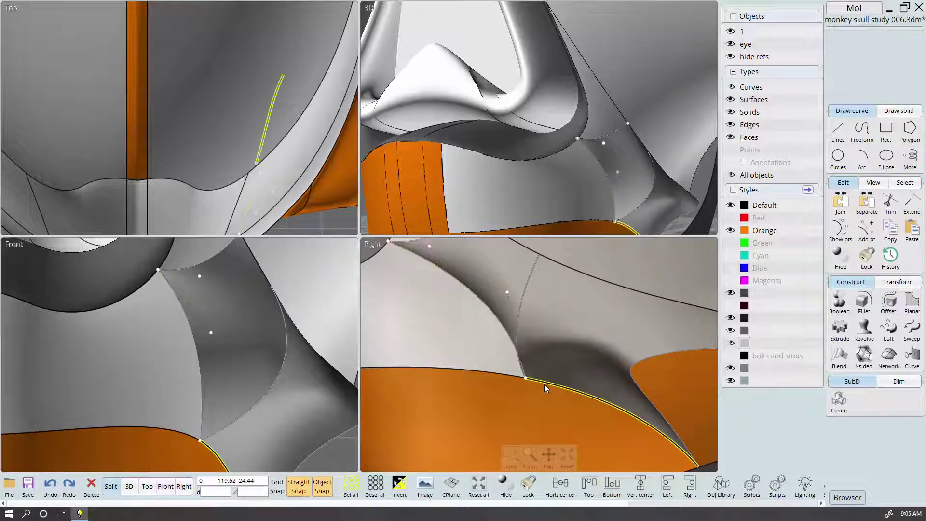
key("Escape")
right_click_drag(571, 217, 599, 163)
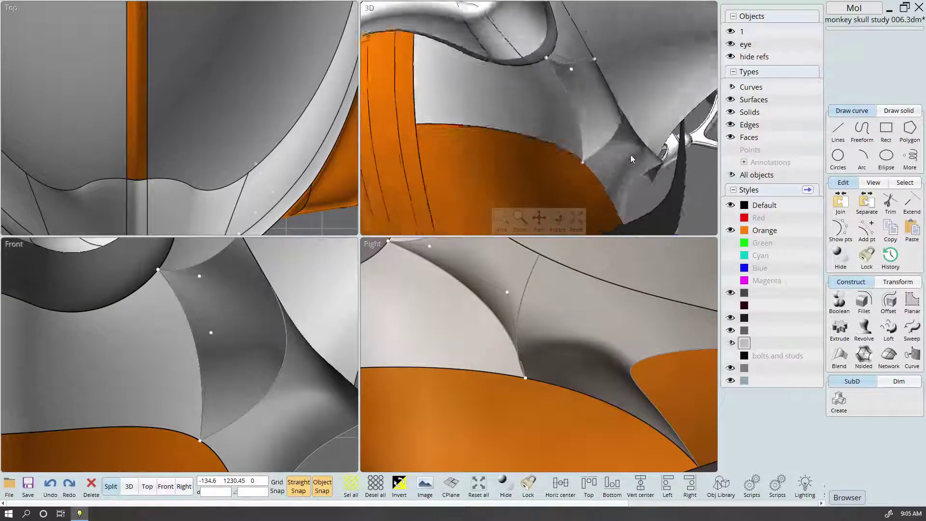
left_click(594, 160)
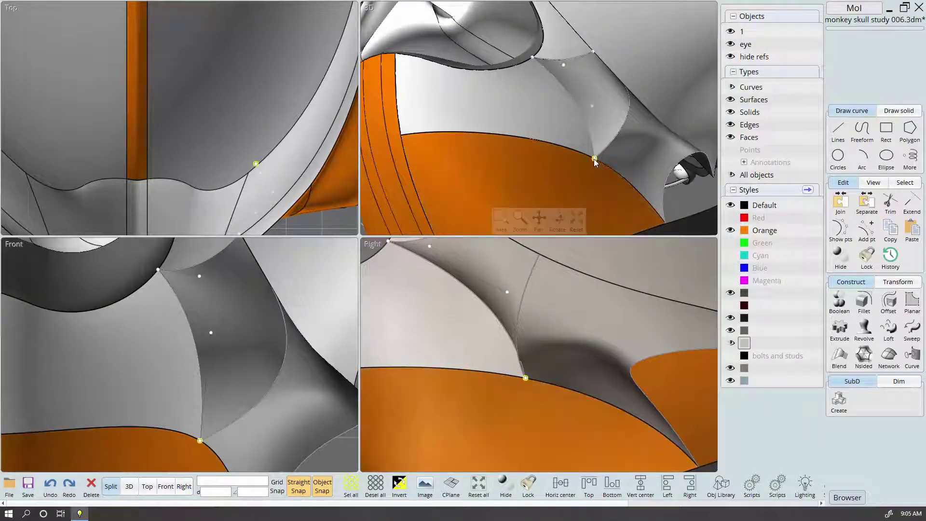
left_click(549, 385)
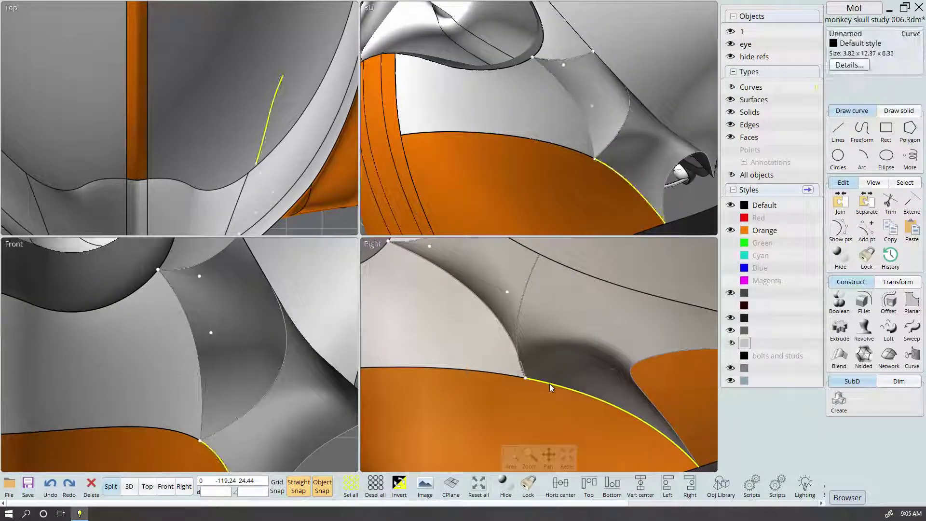
left_click(550, 384)
scroll(534, 391, "up", 2)
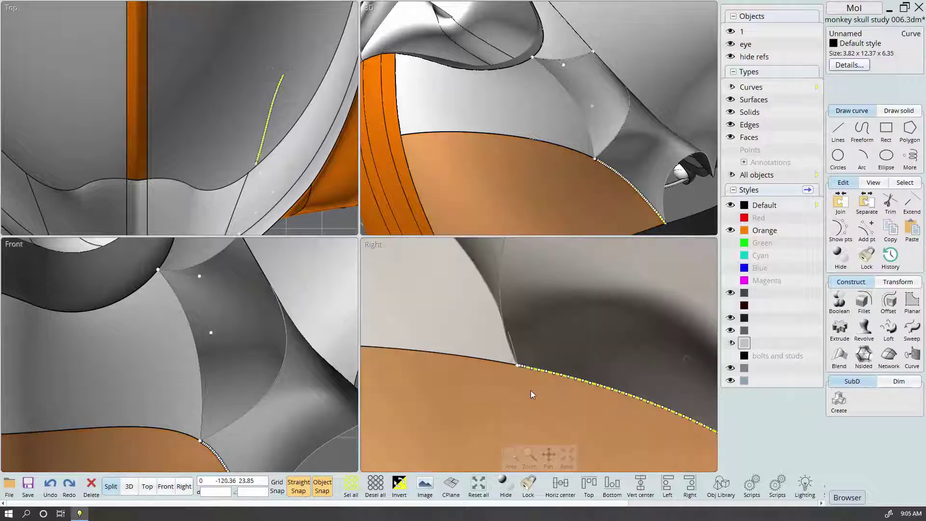
scroll(530, 390, "up", 2)
scroll(536, 374, "up", 3)
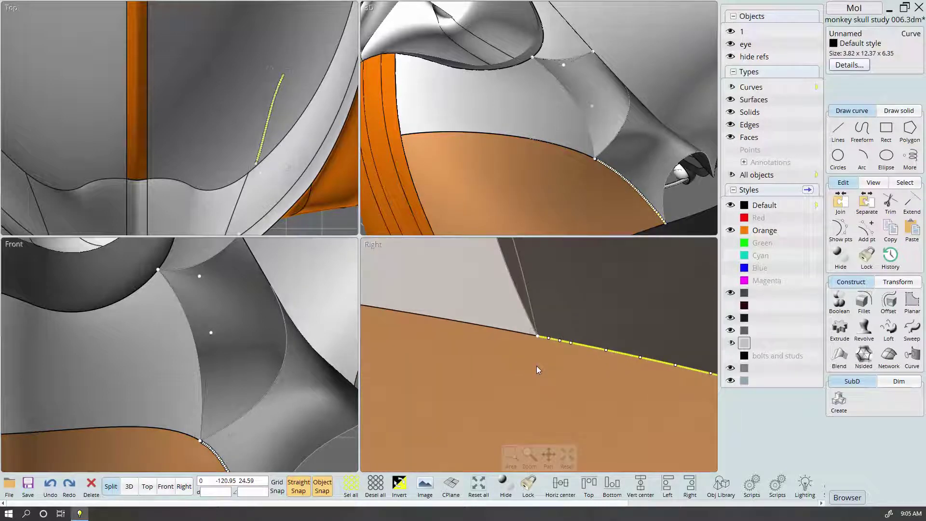
left_click(539, 340)
left_click(545, 339)
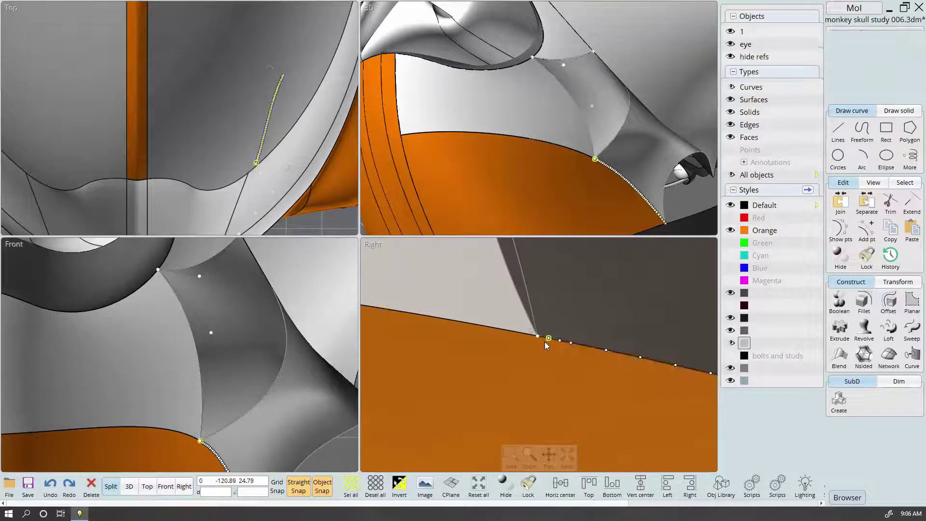
key("Escape")
Select the cheek curve, then move the short under-nose curve's middle point
right_click_drag(545, 345, 538, 360)
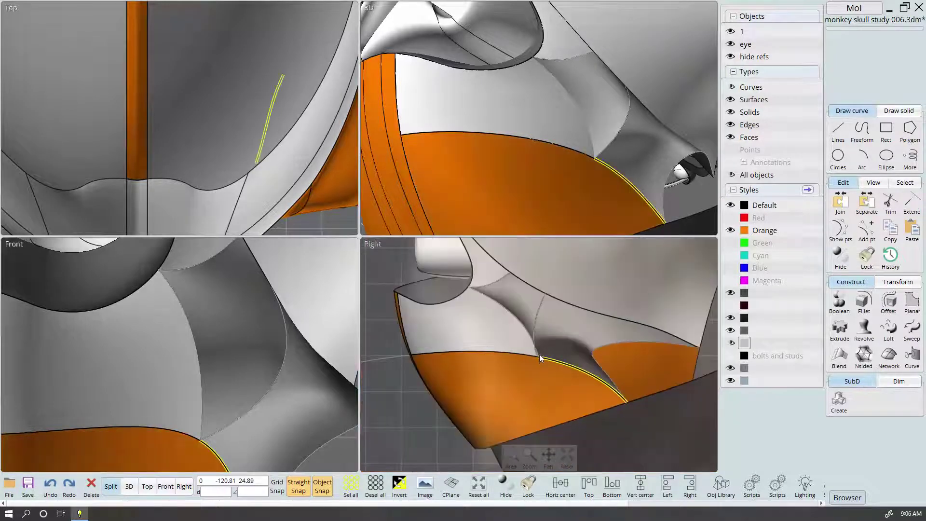
left_click(534, 322)
left_click(542, 307)
mouse_move(594, 173)
right_mouse_down()
mouse_move(648, 202)
mouse_move(561, 137)
right_mouse_up()
left_click(551, 112)
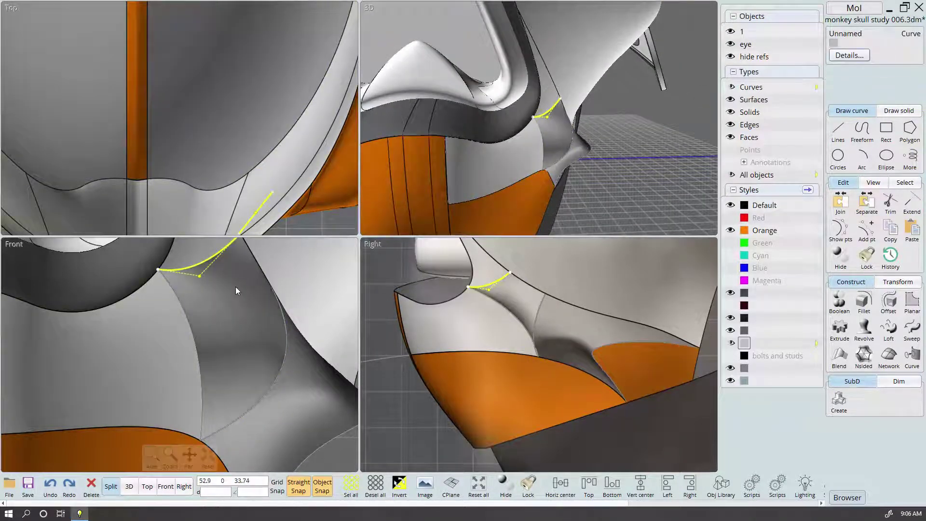
scroll(235, 287, "up", 2)
left_click_drag(222, 340, 262, 316)
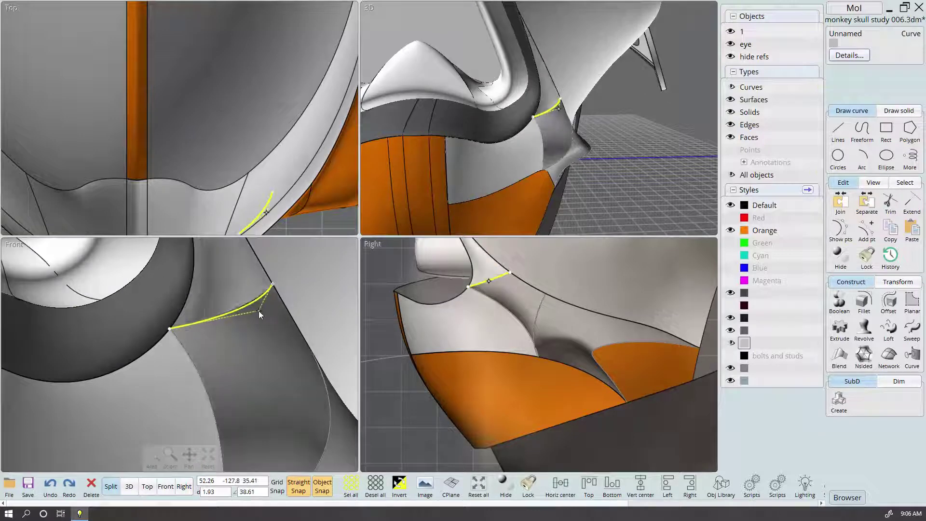
Drag the short curve's end points onto the nose edge, then maximize the 3D view
right_click_drag(622, 138, 612, 77)
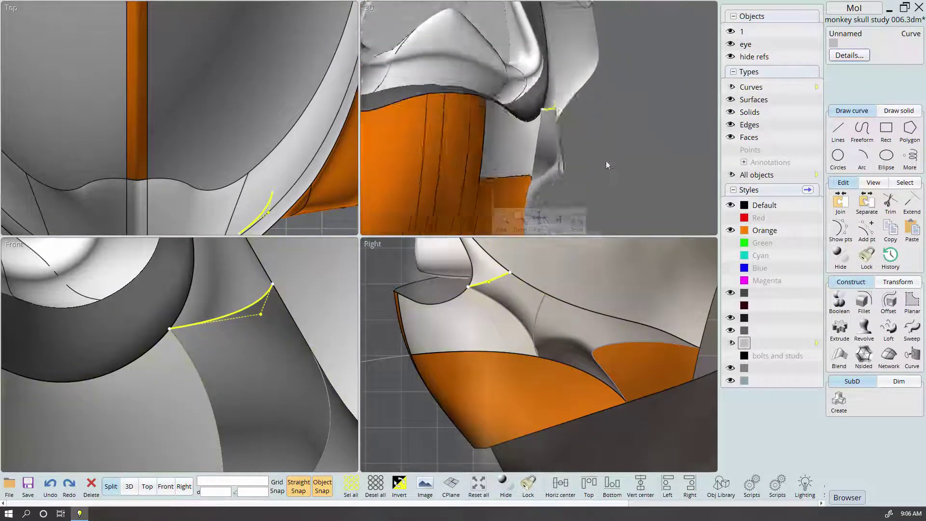
right_click_drag(607, 164, 563, 109)
left_click_drag(563, 110, 571, 112)
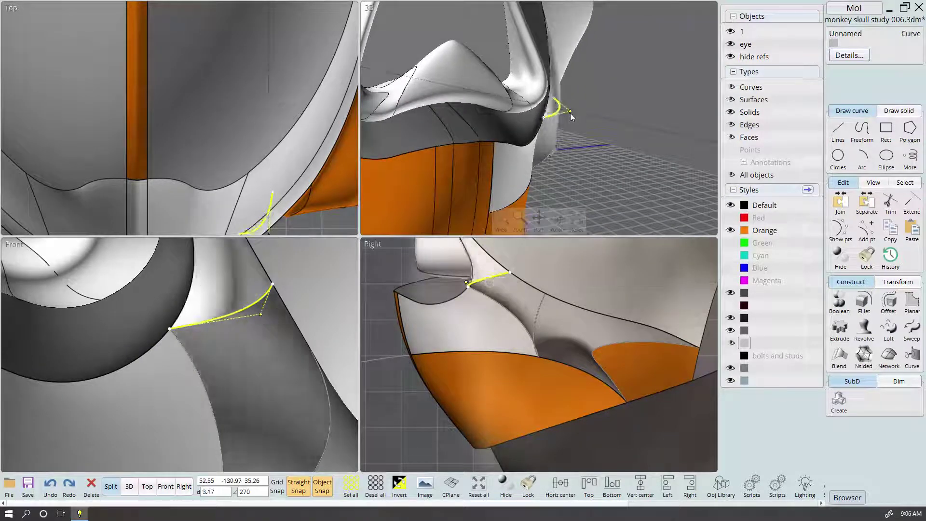
right_click_drag(571, 114, 571, 108)
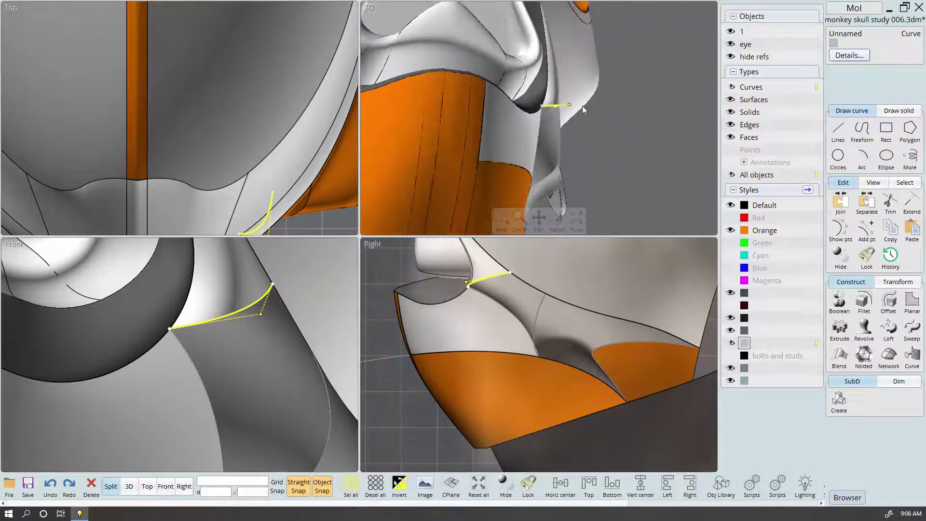
left_click_drag(583, 106, 637, 156)
right_click_drag(637, 155, 507, 181)
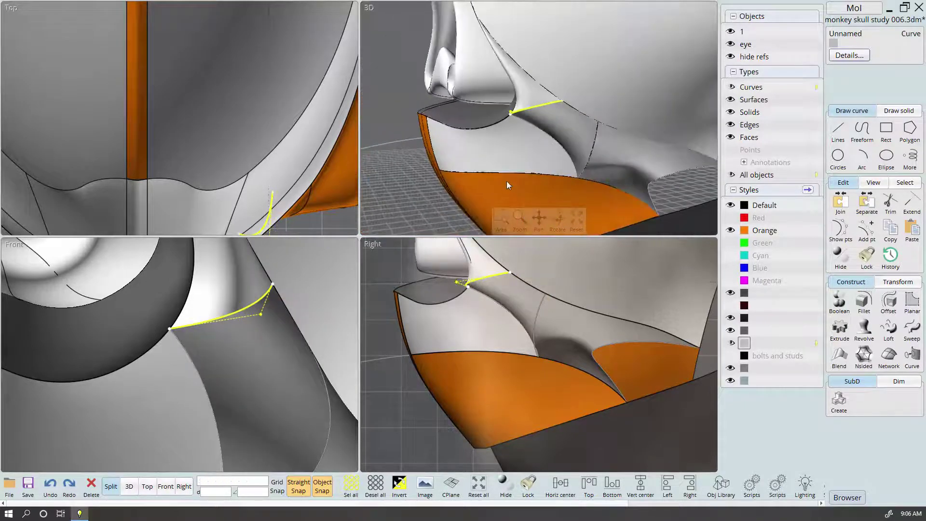
left_click(128, 486)
scroll(464, 266, "down", 3)
scroll(464, 267, "down", 2)
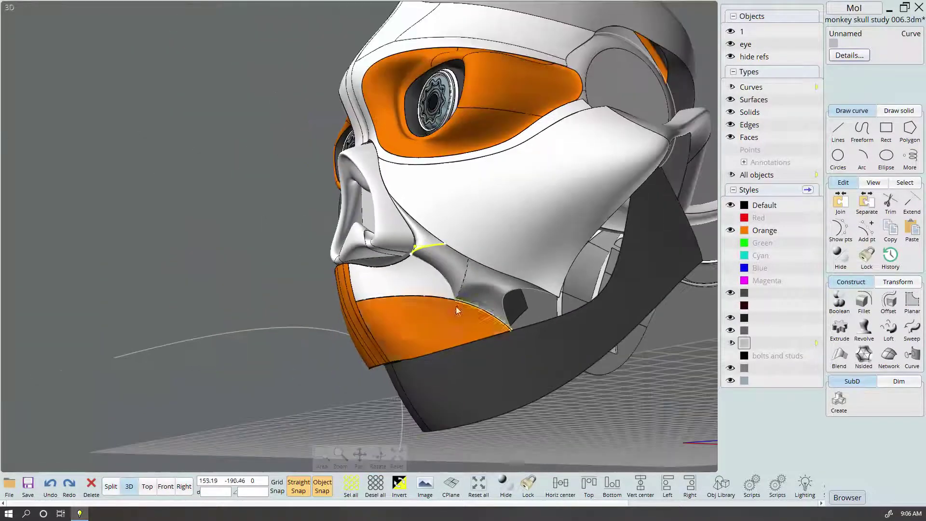
mouse_move(456, 310)
right_mouse_down()
mouse_move(551, 365)
mouse_move(465, 383)
mouse_move(490, 277)
mouse_move(500, 368)
mouse_move(438, 419)
mouse_move(520, 340)
mouse_move(575, 371)
mouse_move(745, 108)
right_mouse_up()
Select the two grey cheek surfaces beside the chin and delete them
left_click(531, 359)
scroll(626, 349, "down", 2)
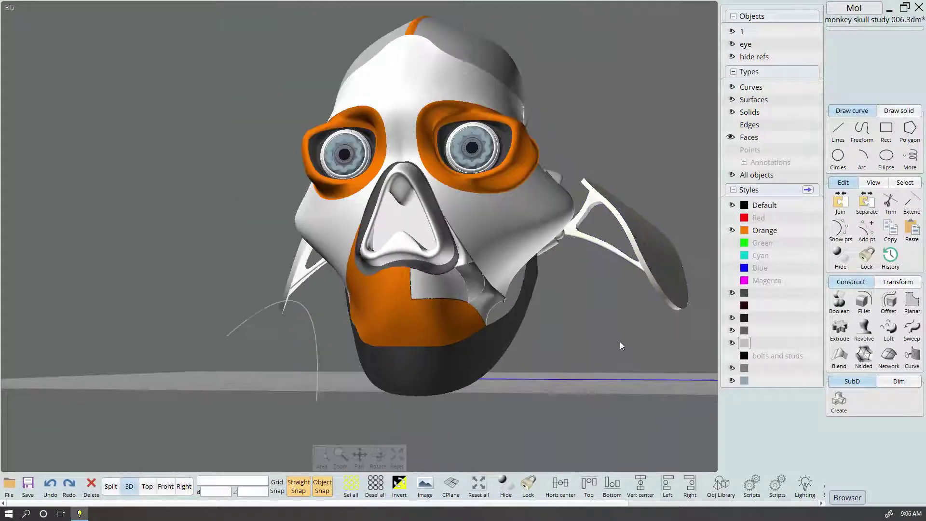
mouse_move(626, 349)
right_mouse_down()
mouse_move(576, 320)
mouse_move(512, 348)
mouse_move(475, 329)
mouse_move(616, 338)
mouse_move(507, 344)
mouse_move(509, 310)
mouse_move(495, 329)
right_mouse_up()
scroll(577, 324, "up", 2)
scroll(476, 326, "down", 2)
scroll(435, 206, "up", 3)
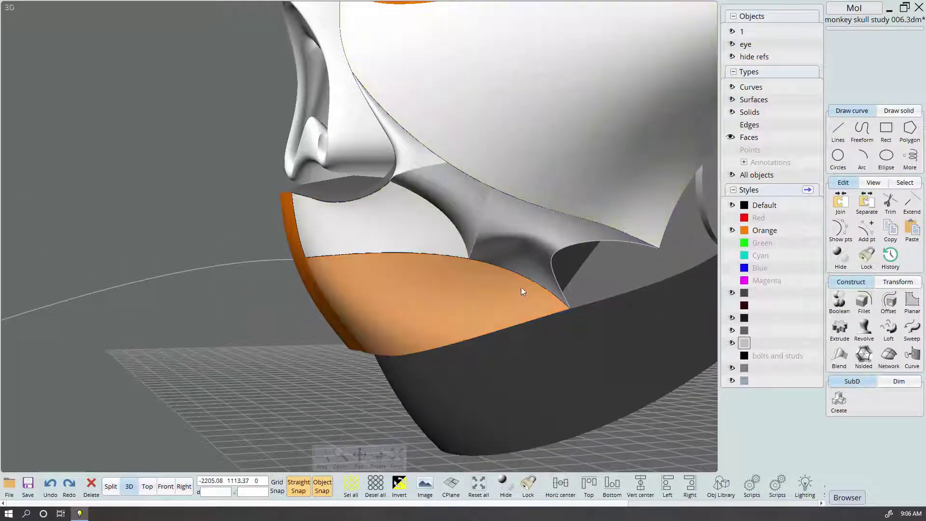
scroll(521, 288, "down", 2)
mouse_move(452, 314)
right_mouse_down()
mouse_move(501, 277)
mouse_move(453, 289)
mouse_move(553, 308)
mouse_move(507, 311)
mouse_move(631, 391)
right_mouse_up()
left_click(468, 295)
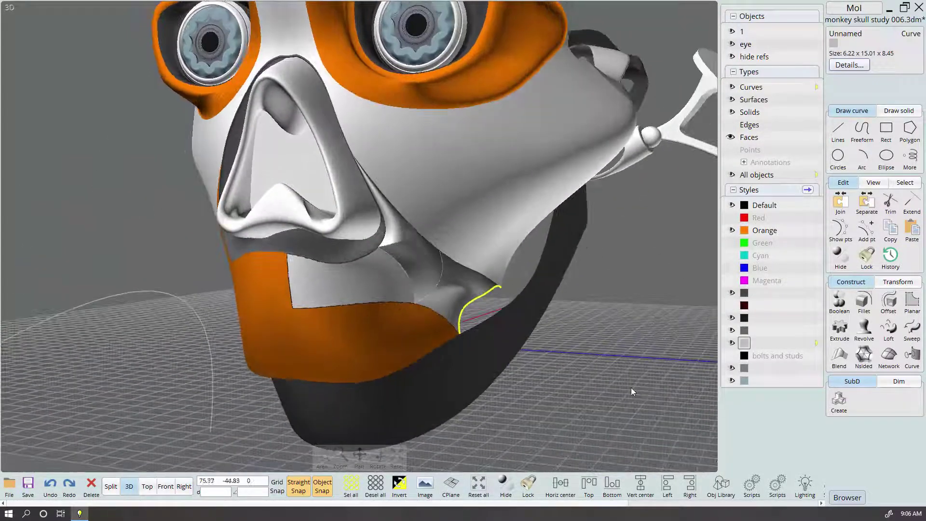
left_click(569, 348)
left_click(399, 242)
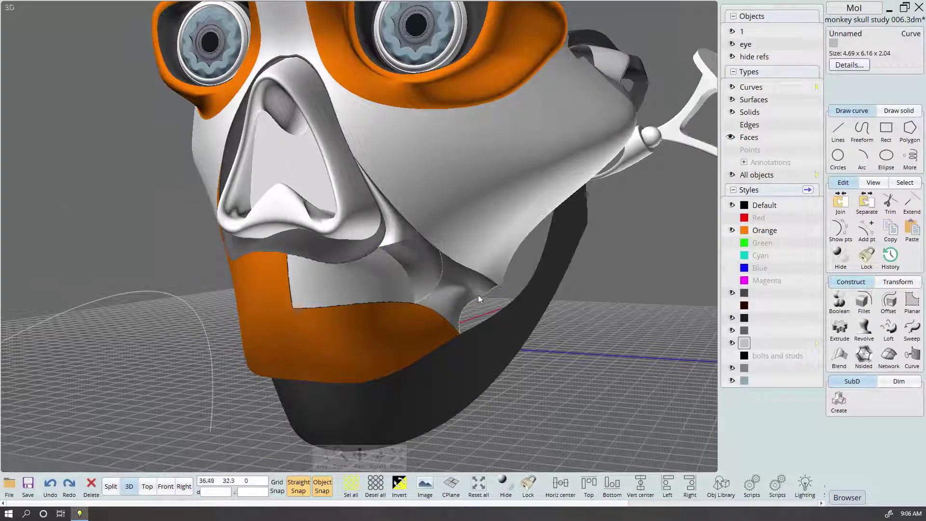
left_click(438, 290)
key("Delete")
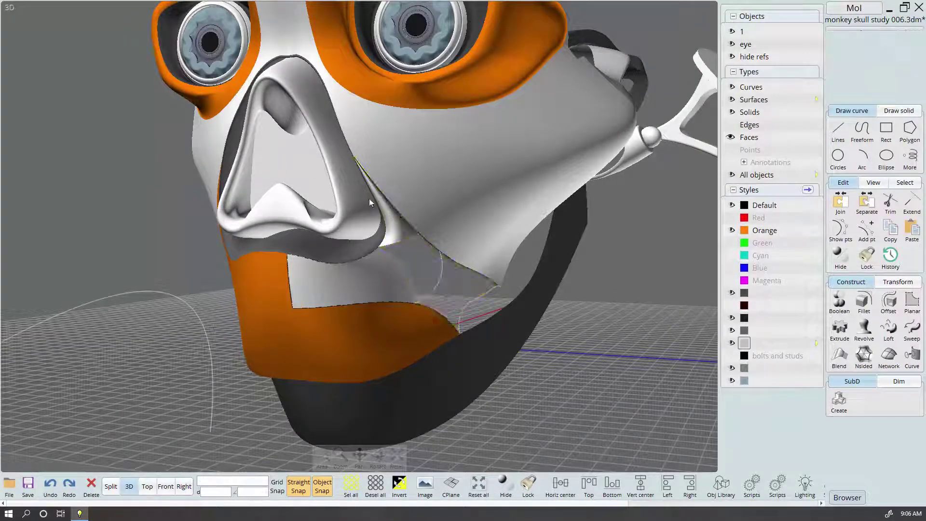
Draw a freeform curve from the nose corner through the chin-edge intersection to below the jaw
left_click(106, 492)
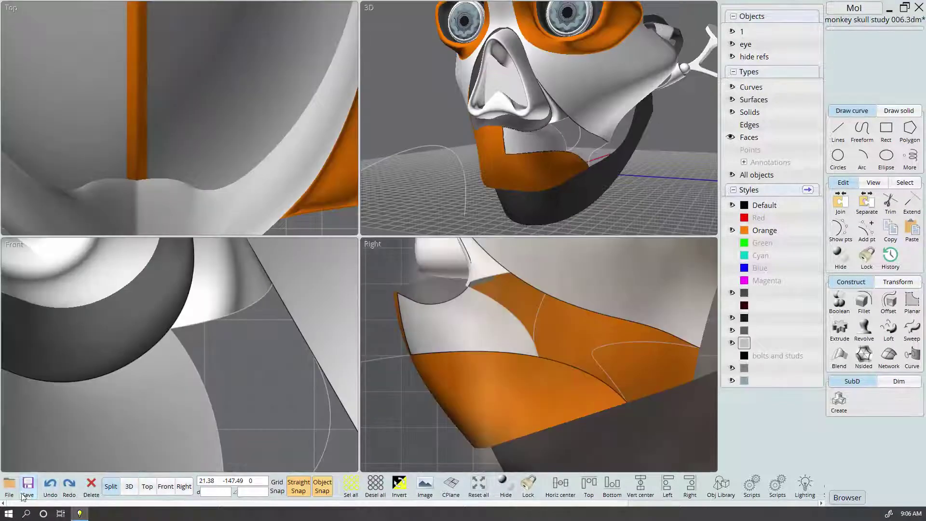
scroll(539, 115, "down", 2)
left_click(862, 130)
scroll(484, 275, "up", 2)
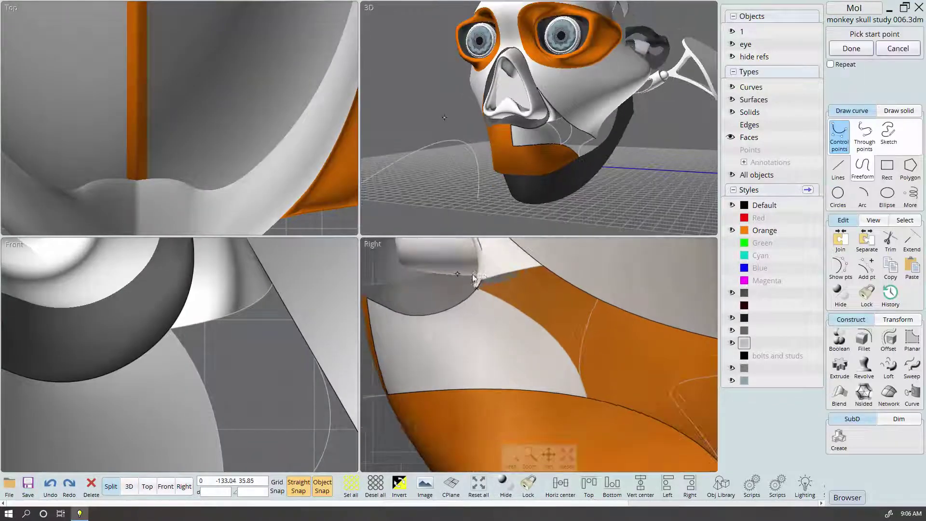
scroll(566, 106, "up", 4)
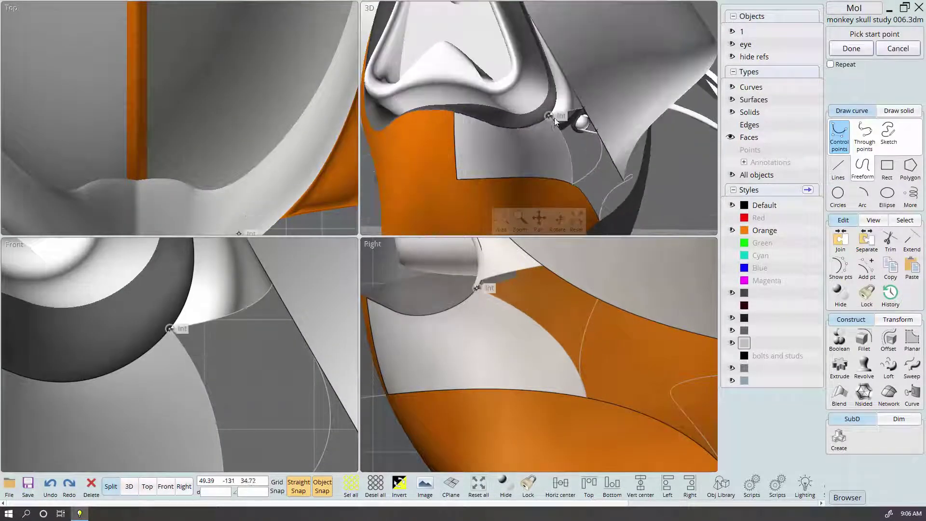
left_click(552, 116)
scroll(510, 320, "down", 2)
scroll(500, 380, "down", 2)
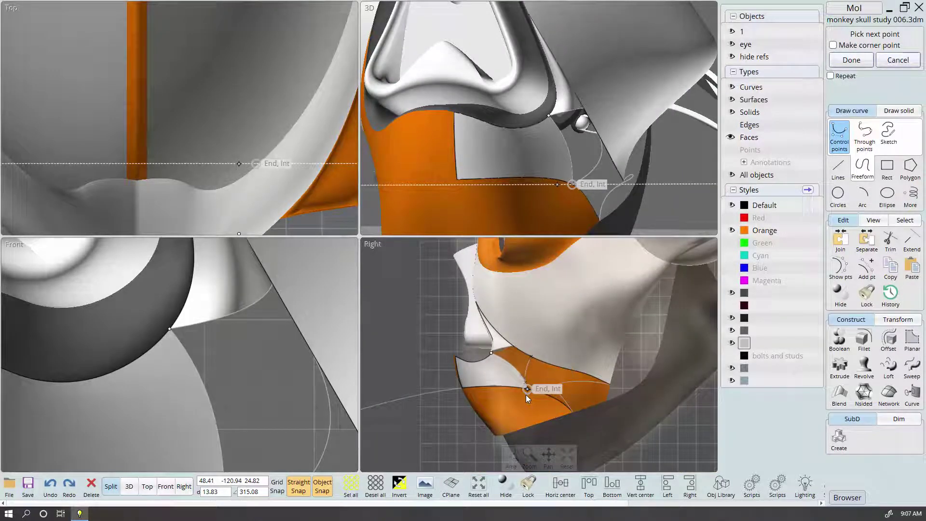
left_click(527, 395)
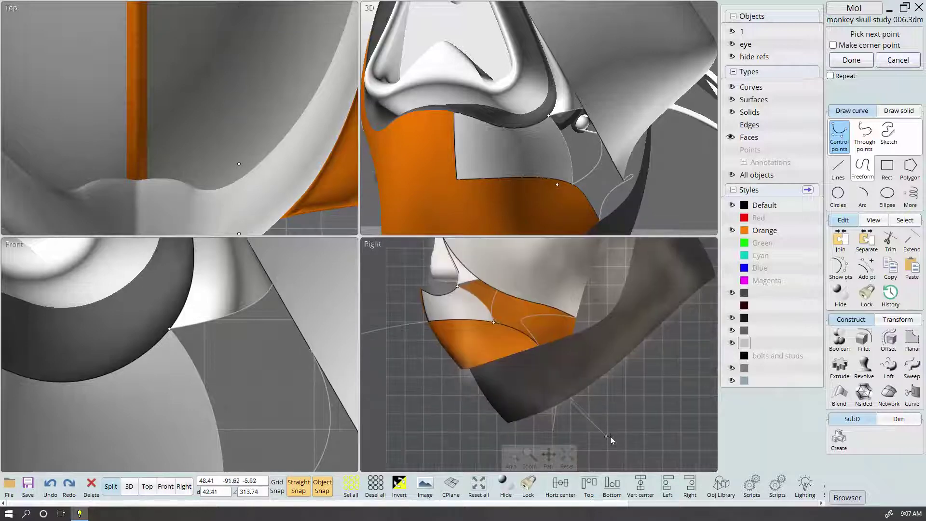
left_click(610, 436)
right_click(610, 436)
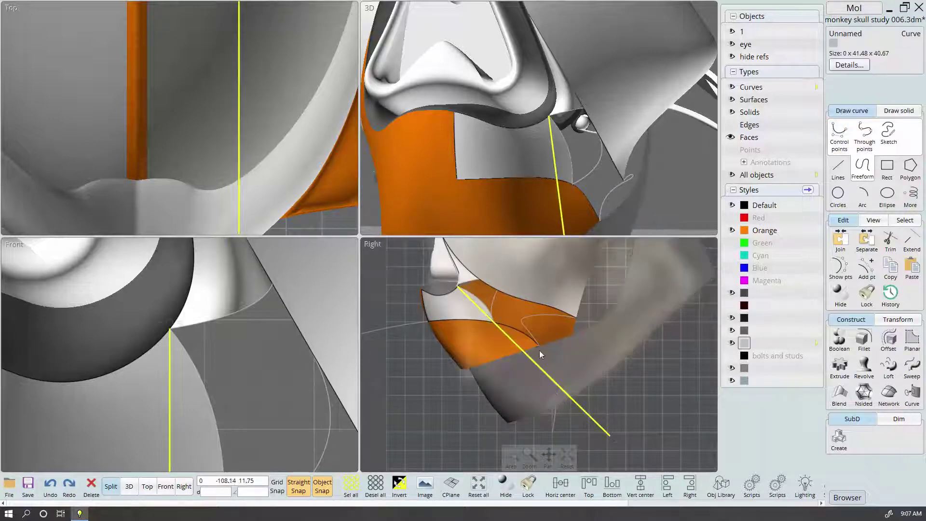
left_click(615, 444)
Draw a straight line across the chin and trim the orange chin surfaces with it
left_click(629, 413)
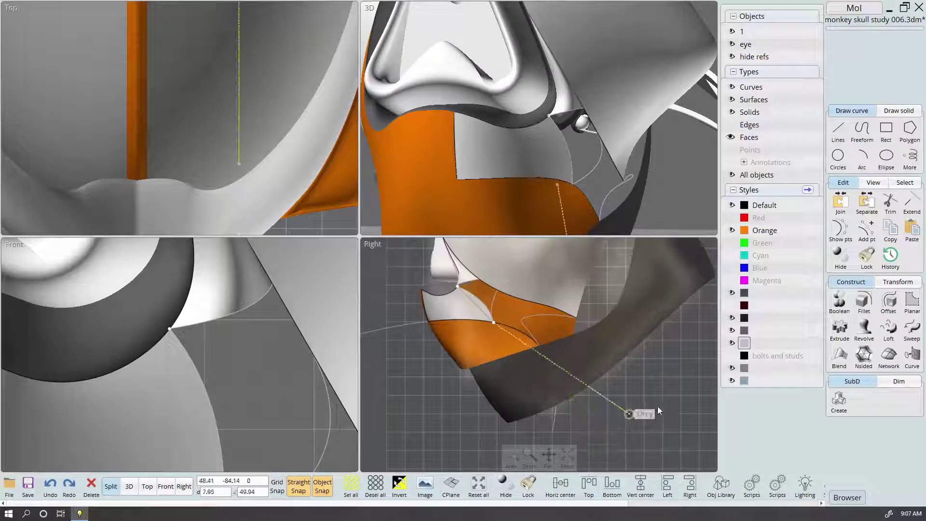
left_click(489, 338)
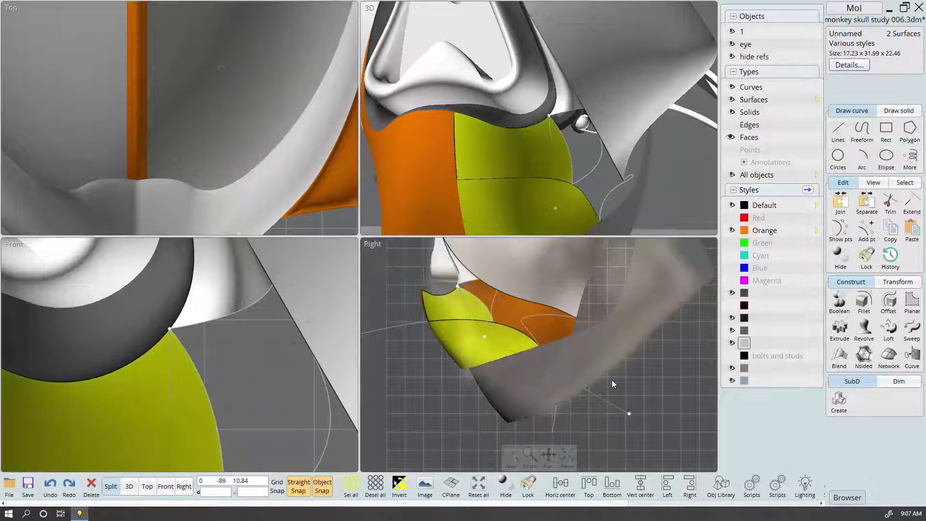
left_click(602, 398)
key("t")
key("Return")
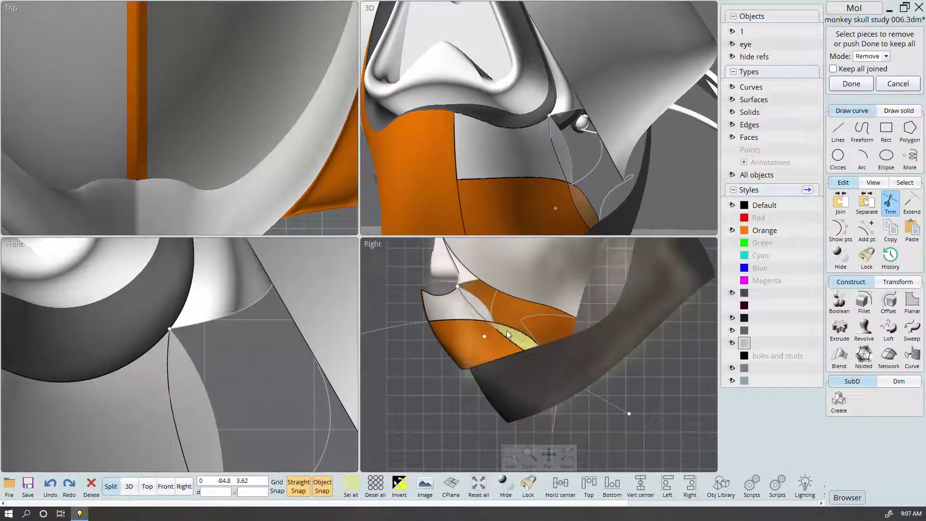
scroll(479, 308, "up", 2)
key("Return")
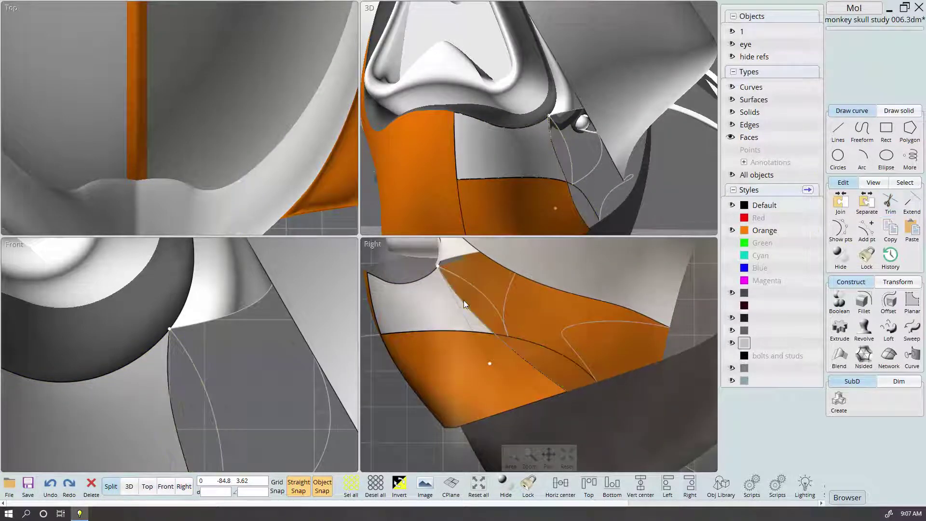
Join the two edge curves under the nose into one curve
left_click(129, 487)
scroll(486, 285, "down", 3)
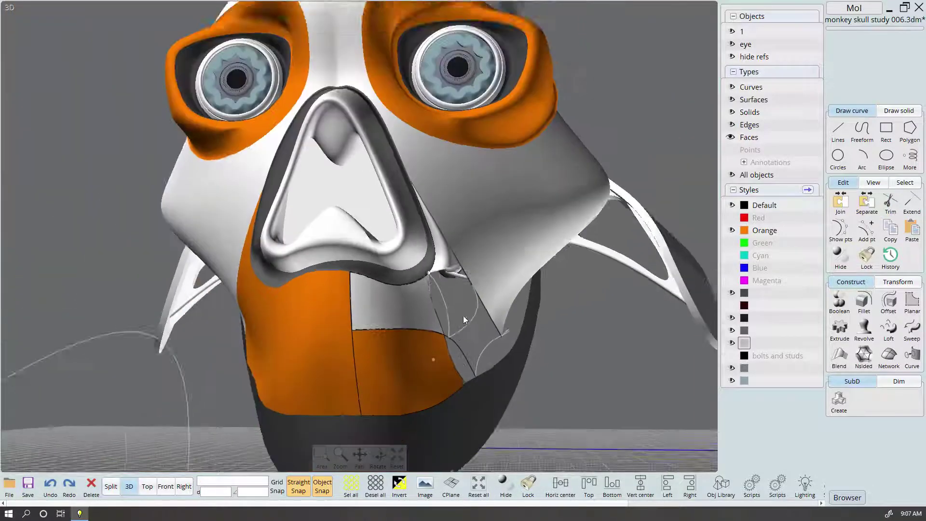
mouse_move(486, 286)
right_mouse_down()
mouse_move(406, 316)
mouse_move(351, 312)
mouse_move(342, 247)
mouse_move(420, 312)
mouse_move(358, 314)
right_mouse_up()
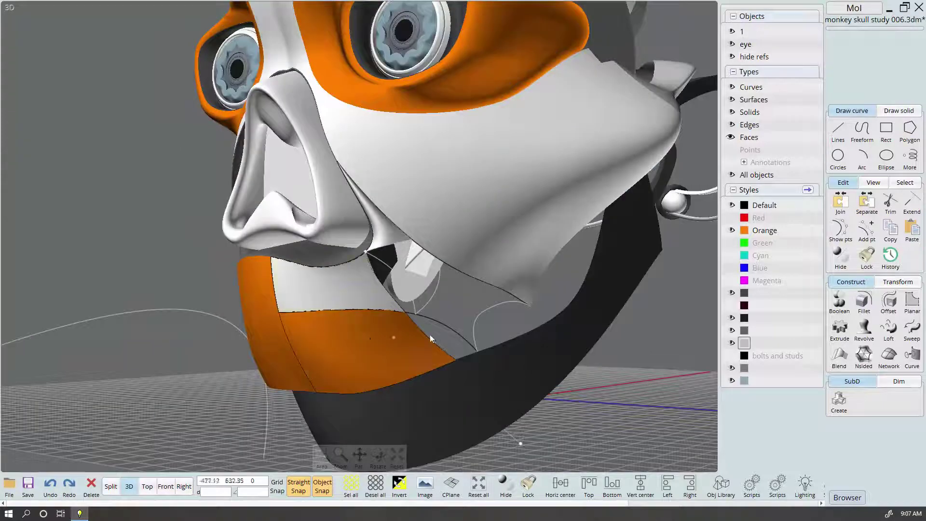
right_click_drag(416, 336, 352, 320)
left_click(369, 321)
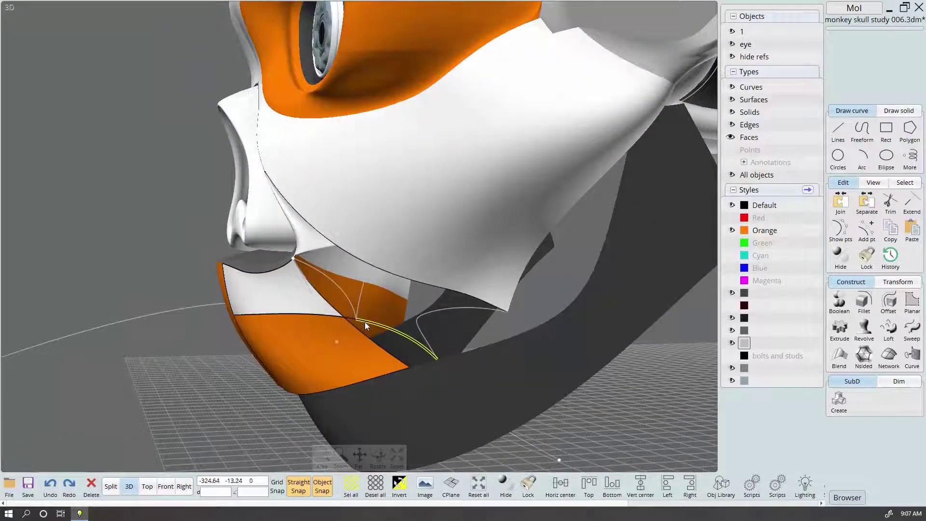
left_click(377, 323)
mouse_move(380, 331)
right_mouse_down()
mouse_move(531, 402)
mouse_move(564, 401)
mouse_move(538, 323)
mouse_move(504, 351)
mouse_move(534, 351)
right_mouse_up()
key("j")
key("Return")
Delete the grey surface under the nose and the curve through the orange jaw
left_click(404, 234)
key("Delete")
mouse_move(391, 281)
right_mouse_down()
mouse_move(363, 322)
mouse_move(493, 331)
right_mouse_up()
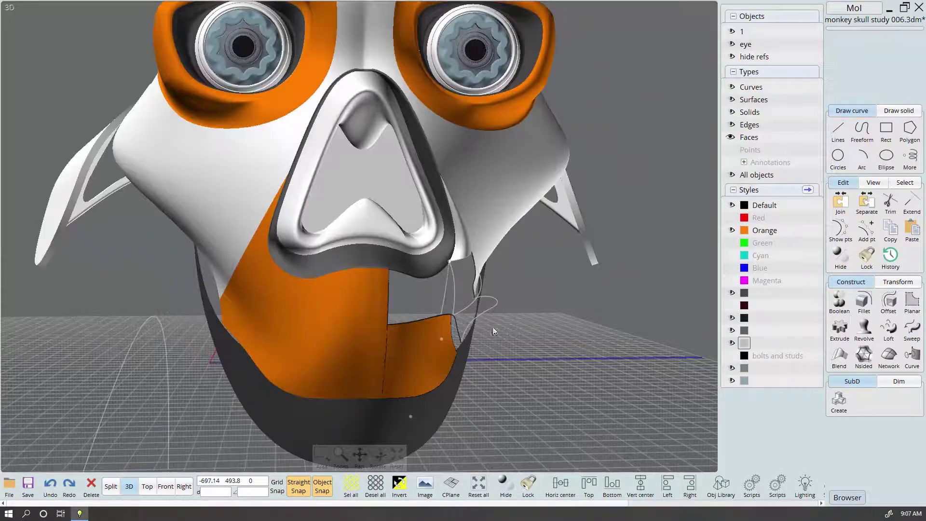
left_click(454, 306)
left_click(615, 358)
right_click_drag(565, 417, 368, 305)
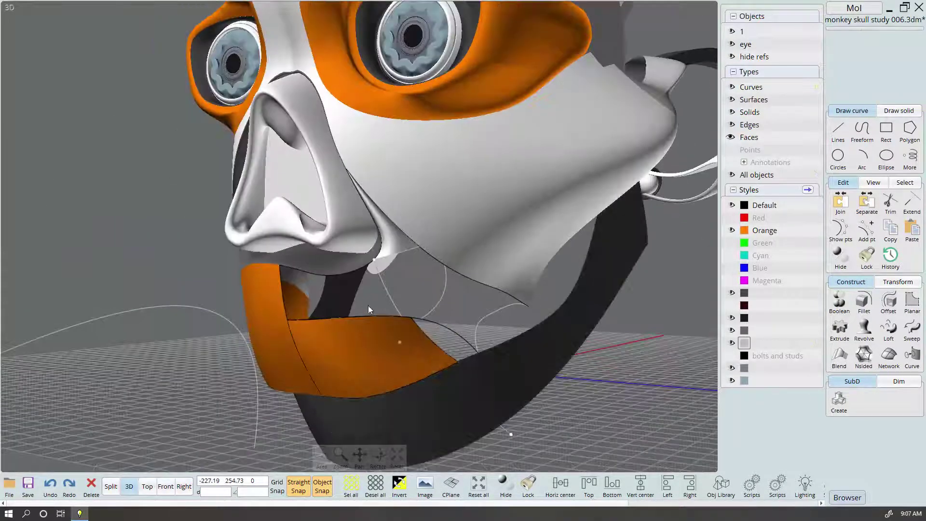
left_click(386, 290)
key("Delete")
Delete the stray curve near the cheek and check the jaw from lower angles
mouse_move(489, 340)
right_mouse_down()
mouse_move(493, 318)
mouse_move(498, 334)
mouse_move(540, 327)
mouse_move(486, 327)
right_mouse_up()
left_click(476, 276)
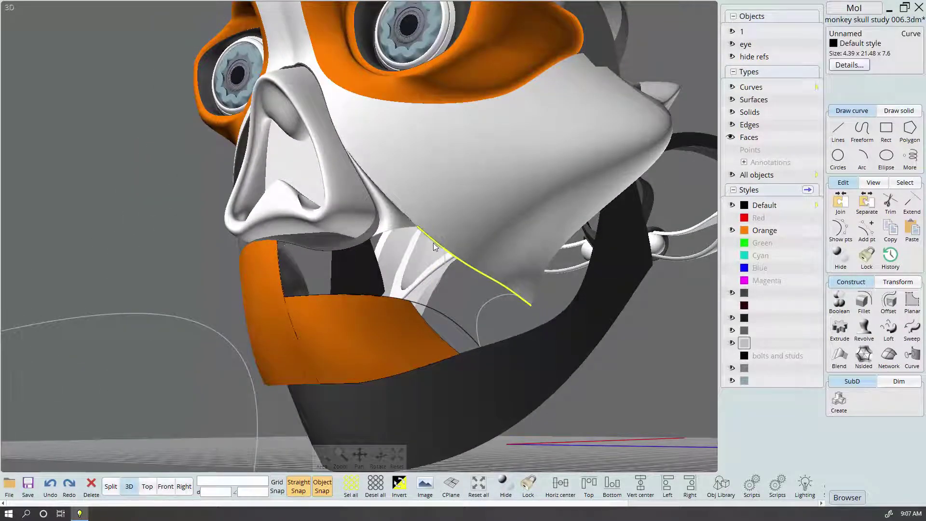
key("Delete")
mouse_move(626, 429)
right_mouse_down()
mouse_move(596, 433)
mouse_move(395, 266)
mouse_move(399, 303)
mouse_move(431, 218)
right_mouse_up()
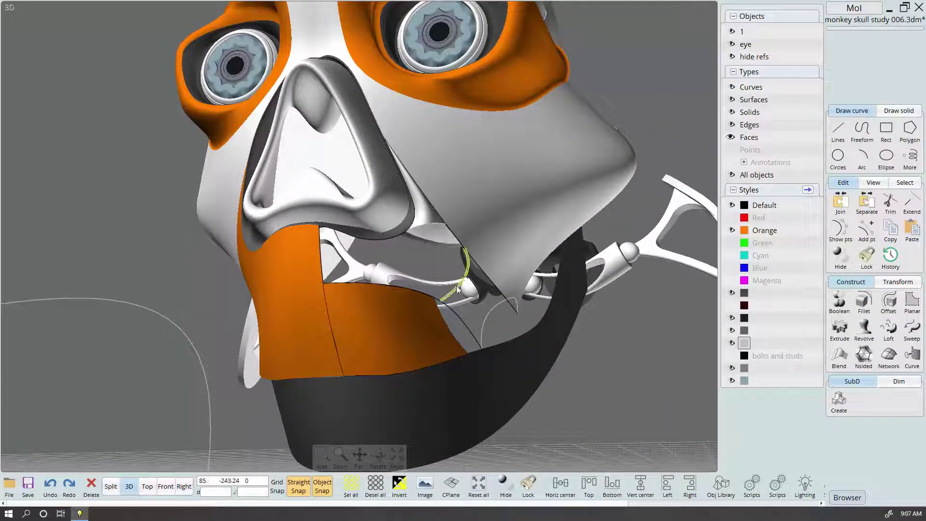
right_click_drag(449, 287, 424, 234)
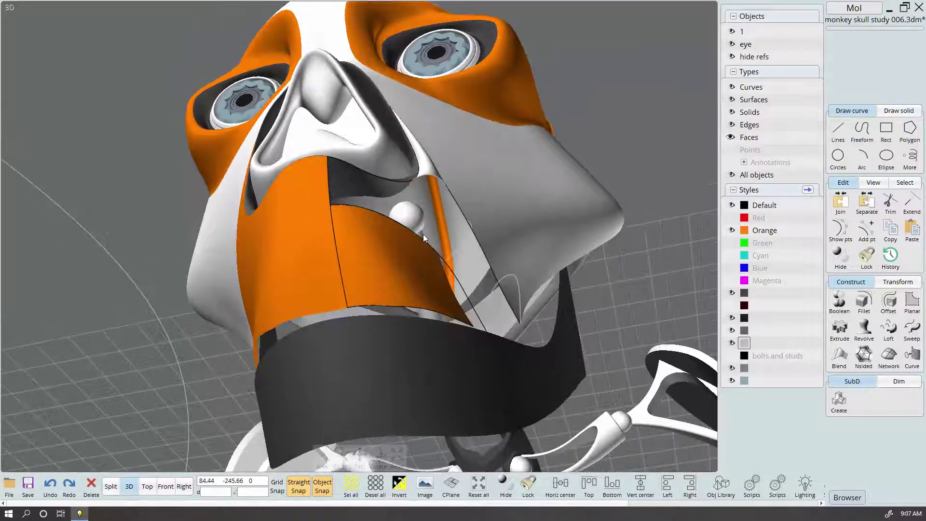
Join the two nose-edge curves and the upper-lip curve into one
left_click(490, 268)
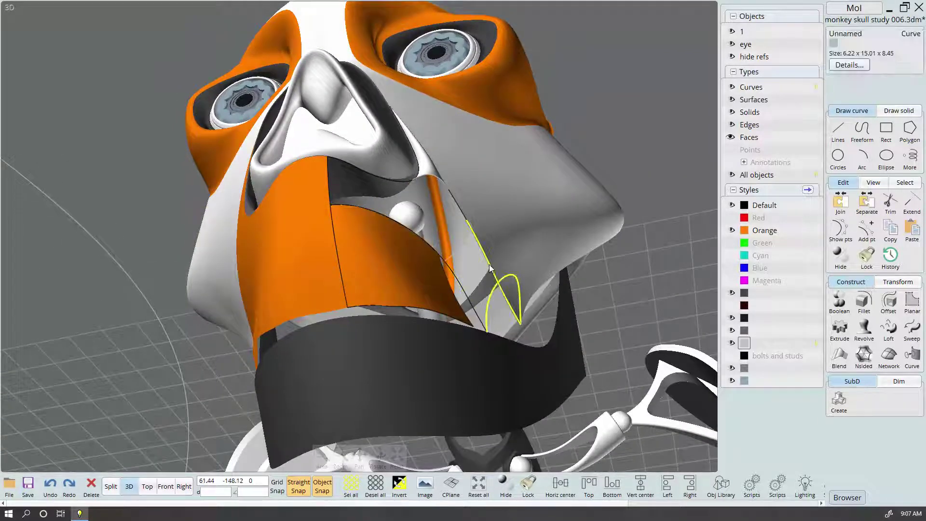
left_click(475, 279)
left_click(507, 296)
left_click(471, 232)
left_click(400, 185)
left_click(840, 203)
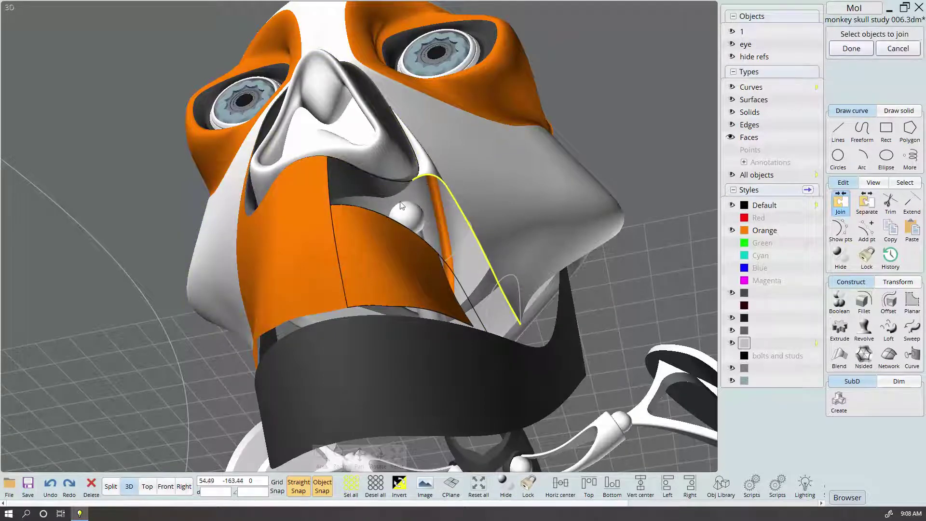
Preview a network surface from the four boundary curves, then cancel it
left_click(329, 181)
left_click(363, 207)
left_click(467, 300)
left_click(495, 273)
left_click(890, 362)
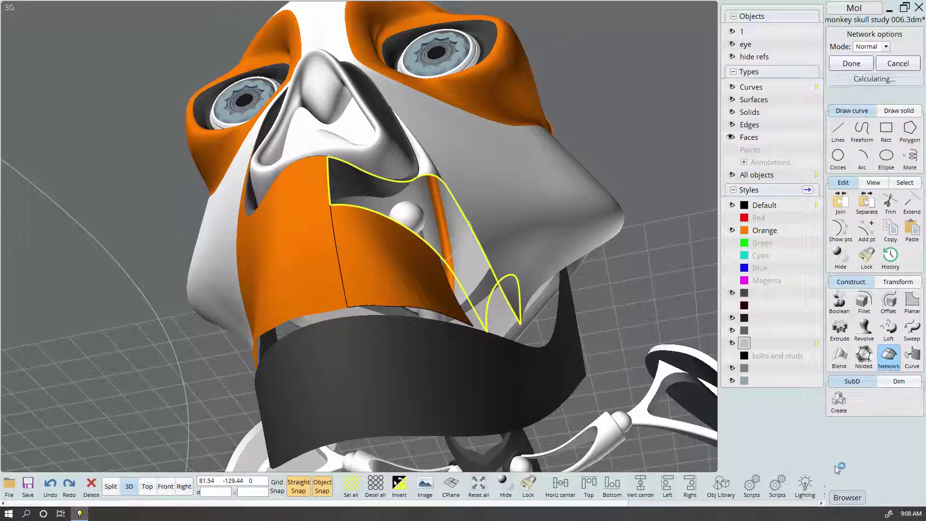
right_click_drag(638, 237, 841, 115)
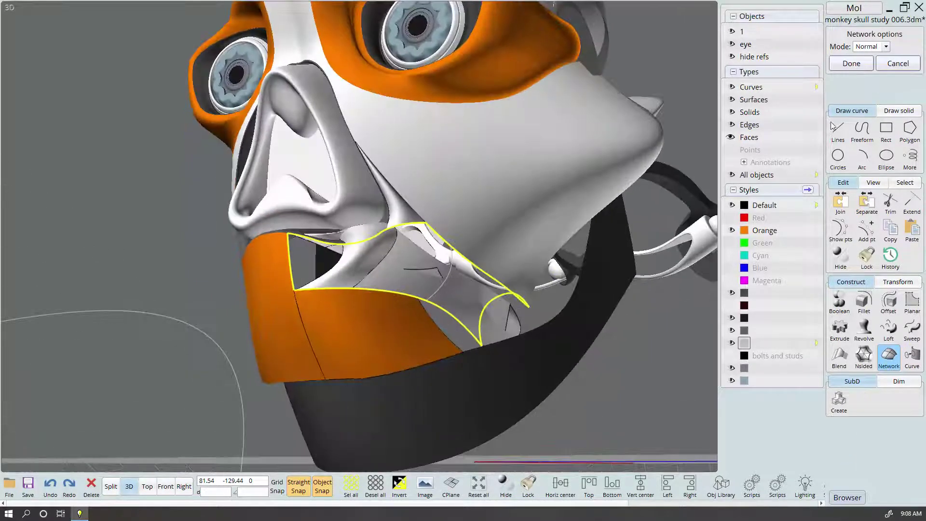
left_click(898, 64)
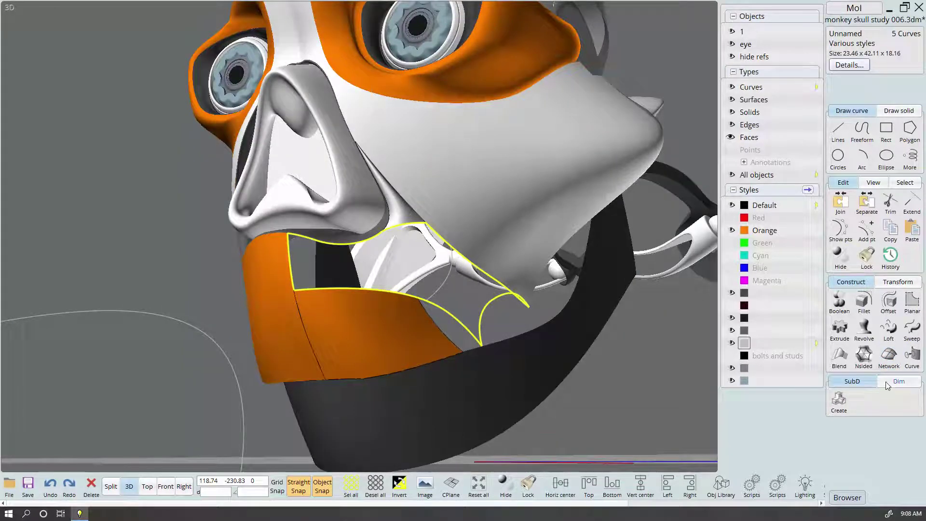
Loft the selected boundary curves and confirm the preview
left_click(889, 329)
mouse_move(620, 411)
right_mouse_down()
mouse_move(558, 387)
mouse_move(594, 421)
mouse_move(371, 234)
right_mouse_up()
key("Return")
left_click(365, 230)
Trim away the surface piece above the mouth using the cutting curve
right_click_drag(354, 285, 570, 346)
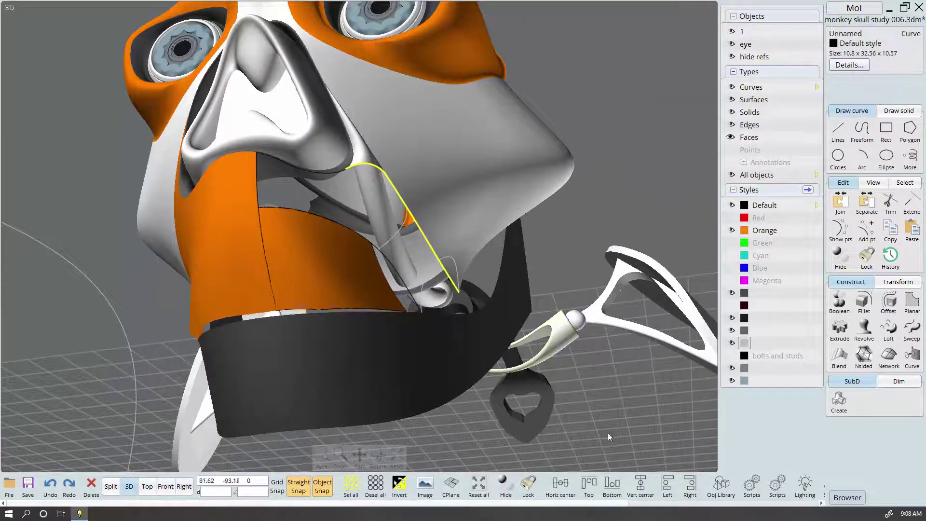
key("Escape")
right_click_drag(622, 418, 427, 263)
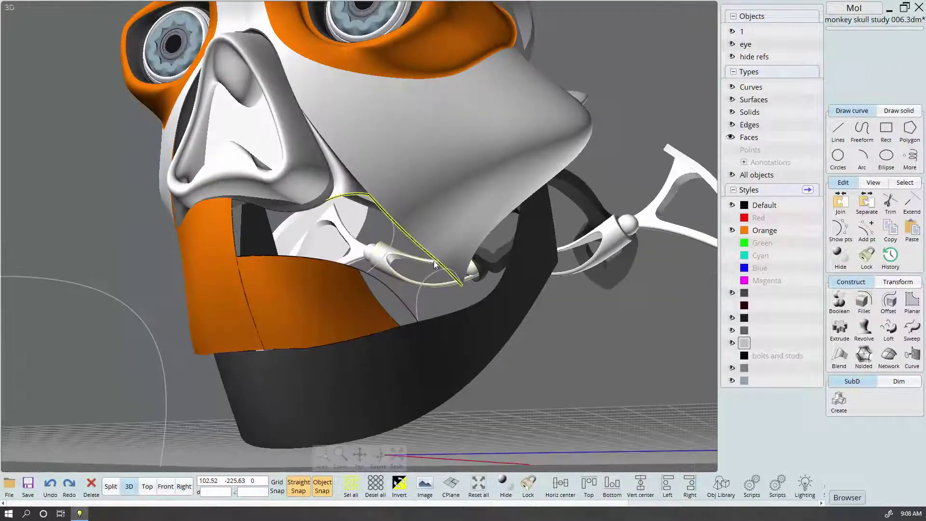
left_click(435, 265)
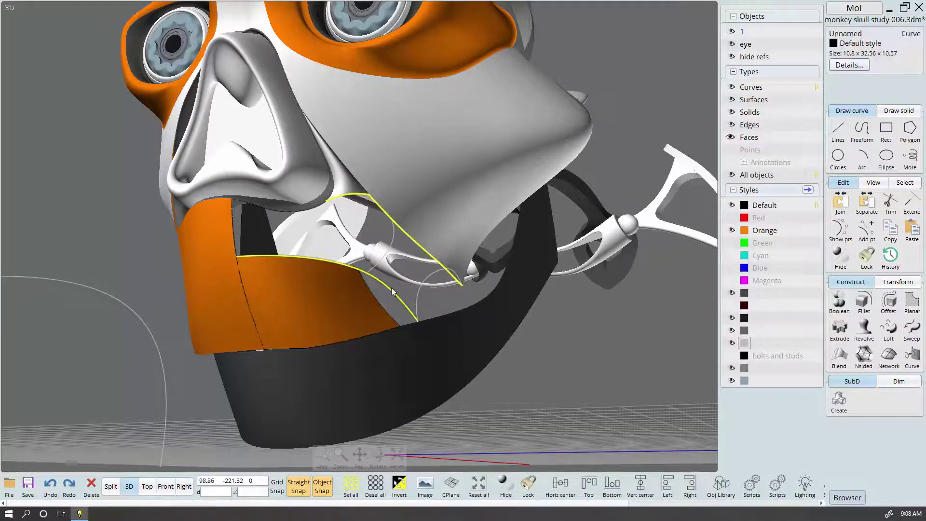
right_click(387, 255)
right_click(428, 263)
left_click(369, 210)
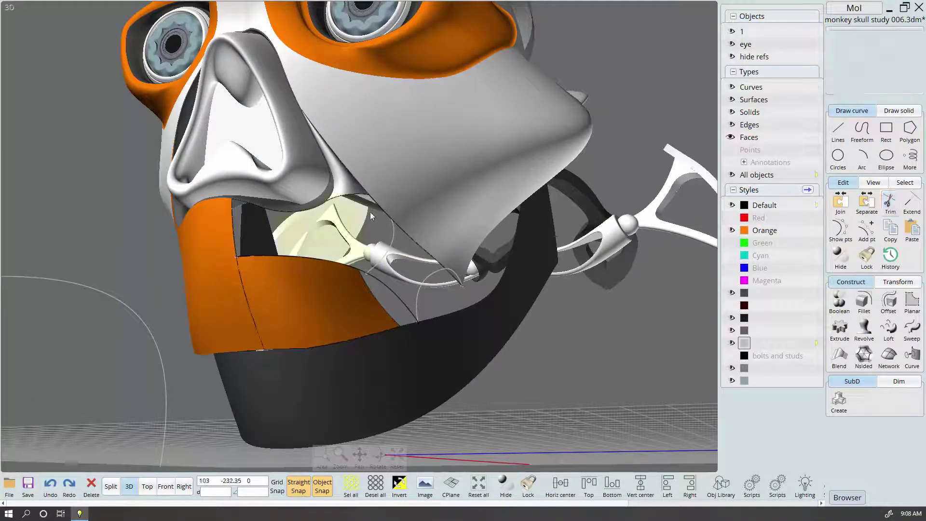
left_click(392, 215)
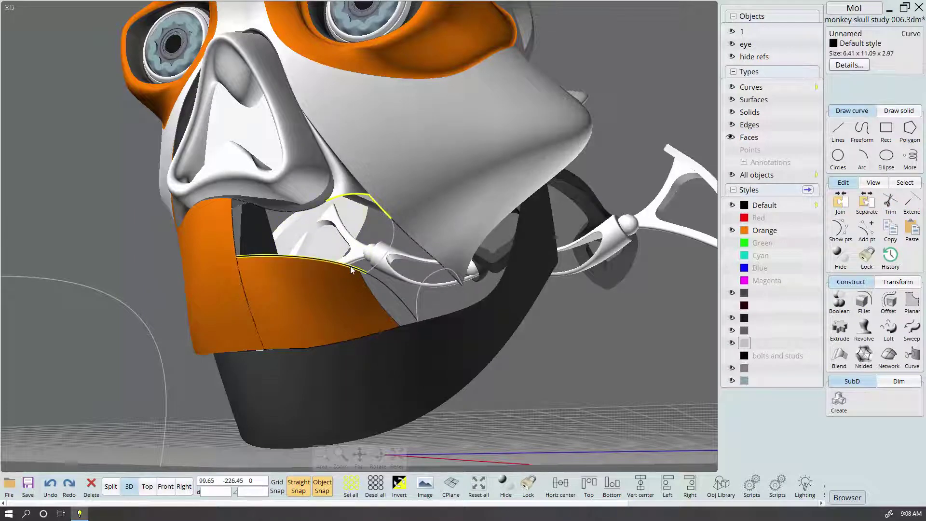
left_click(384, 284)
left_click(573, 378)
Fill the four mouth-edge curves with a network surface and accept it
left_click(429, 258)
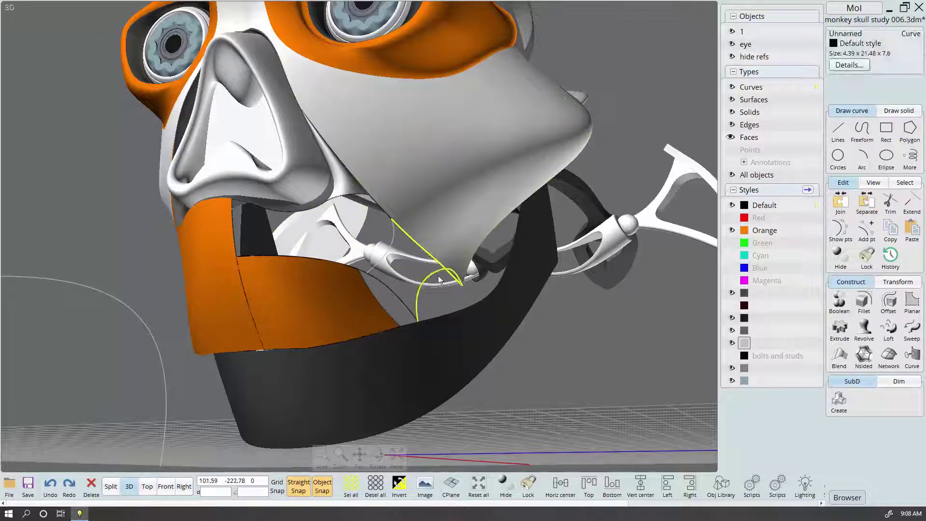
left_click(377, 245)
left_click(385, 295)
left_click(429, 294)
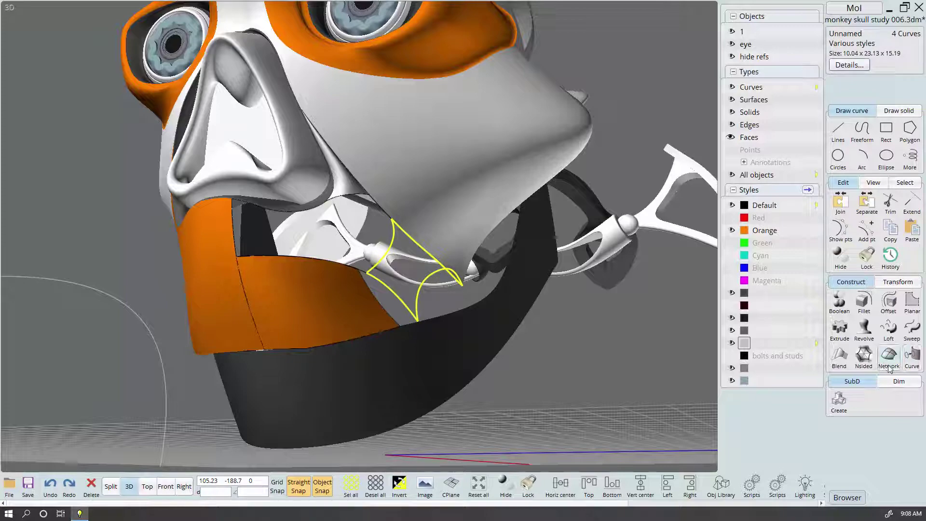
left_click(890, 358)
mouse_move(634, 386)
right_mouse_down()
mouse_move(658, 341)
mouse_move(578, 410)
mouse_move(643, 316)
right_mouse_up()
left_click(859, 67)
Join the top mouth curve and the left edge into one curve
right_click_drag(606, 268, 630, 392)
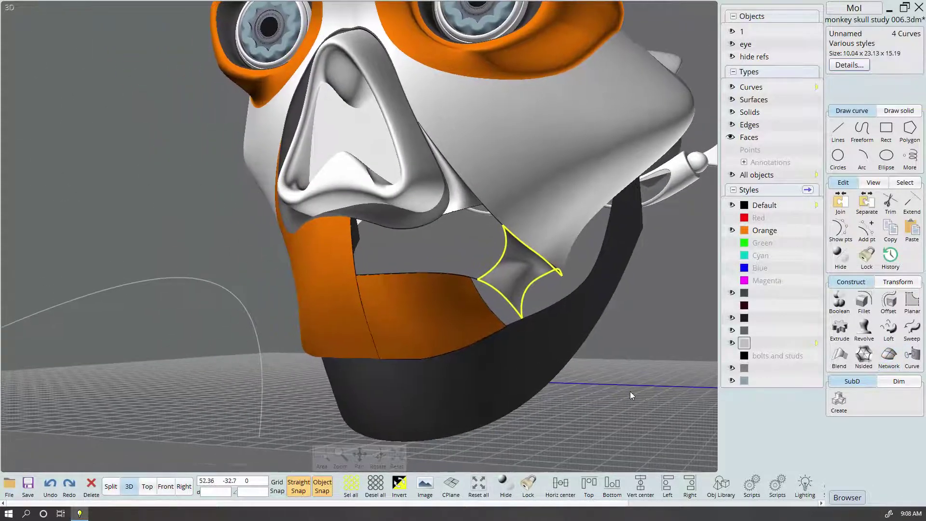
left_click(630, 391)
left_click(506, 251)
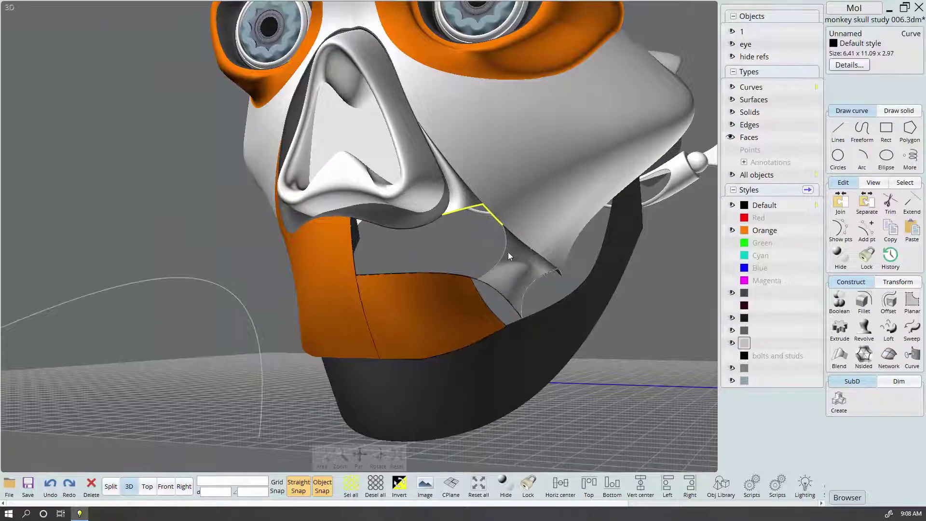
left_click(432, 276)
key("Escape")
left_click(376, 228)
left_click(353, 238)
key("j")
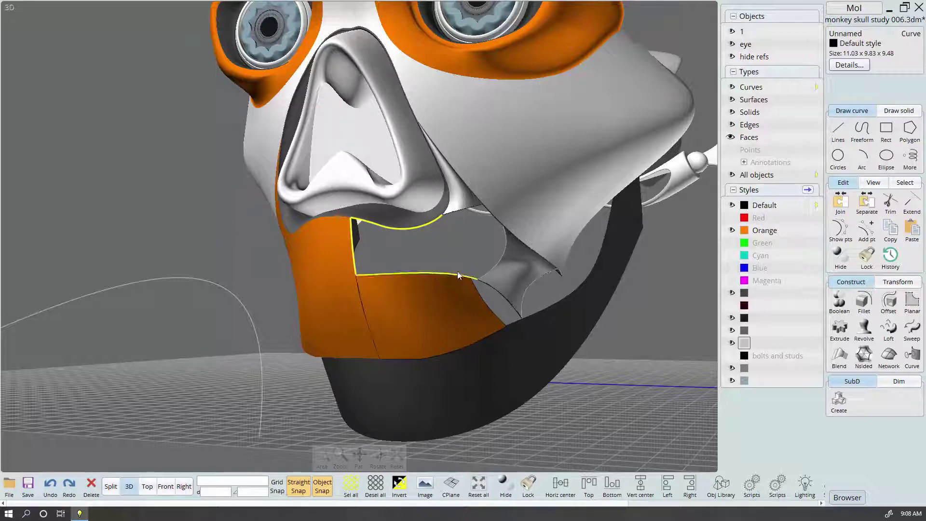
Preview a network surface over the mouth outline using uniform point-count fitting
left_click(500, 266)
left_click(484, 209)
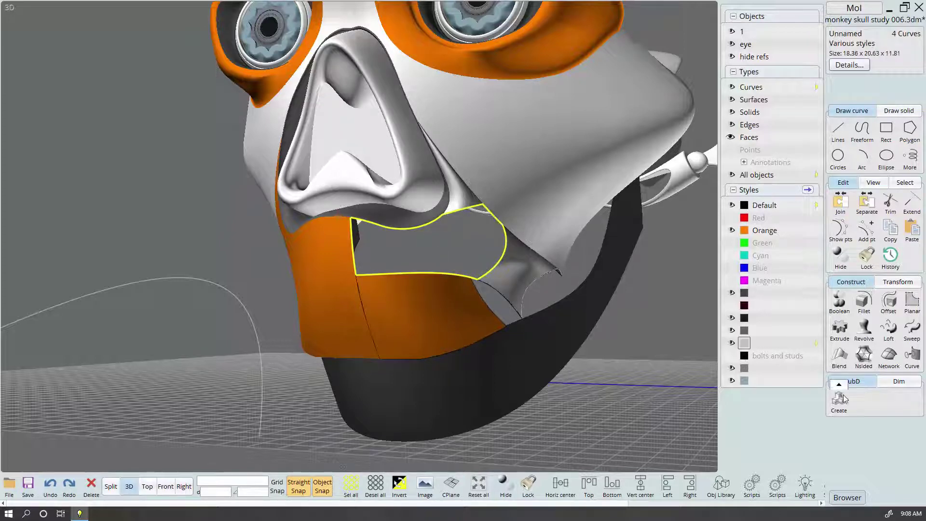
left_click(891, 357)
right_click_drag(565, 333, 595, 318)
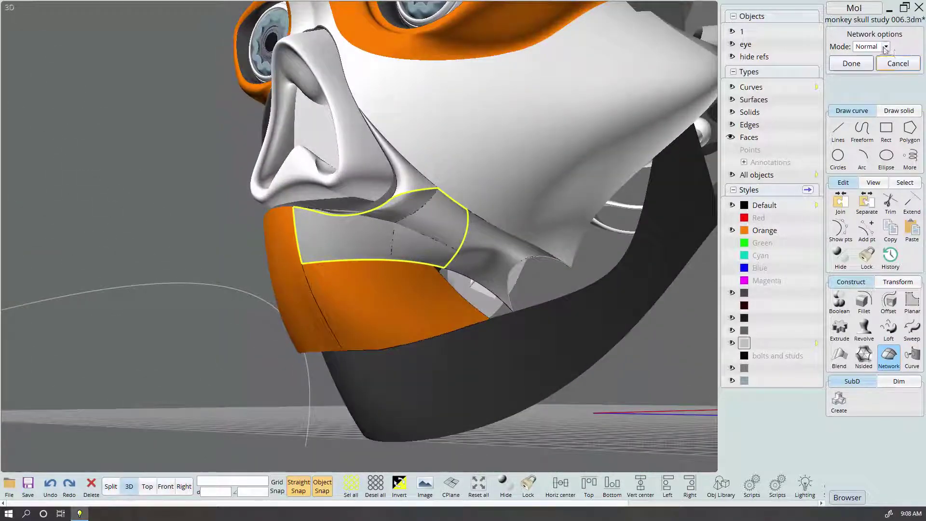
left_click(886, 46)
left_click(867, 70)
Switch the network fit to custom tolerance 0.2 and accept the surface
left_click(886, 46)
left_click(869, 82)
mouse_move(651, 170)
right_mouse_down()
mouse_move(642, 185)
mouse_move(651, 181)
right_mouse_up()
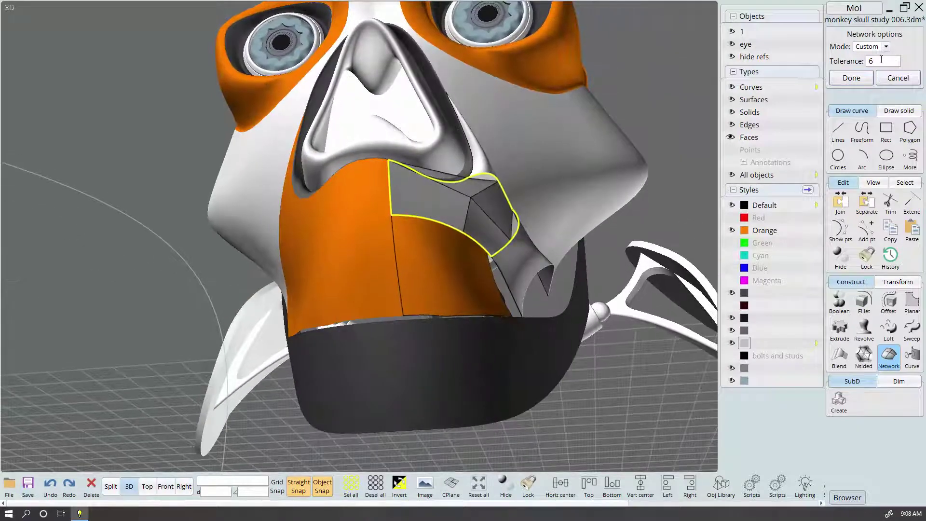
left_click(881, 61)
type(".2")
key("Return")
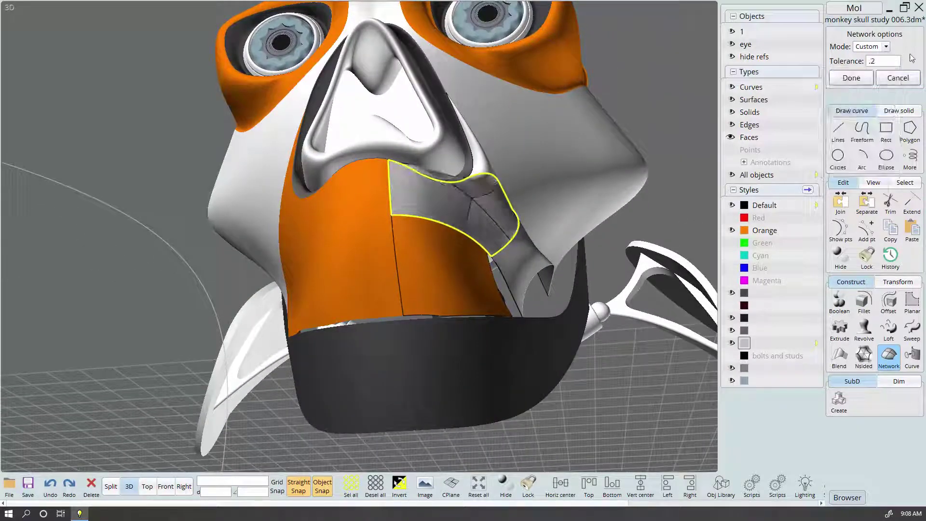
left_click(910, 79)
right_click_drag(657, 85, 565, 185)
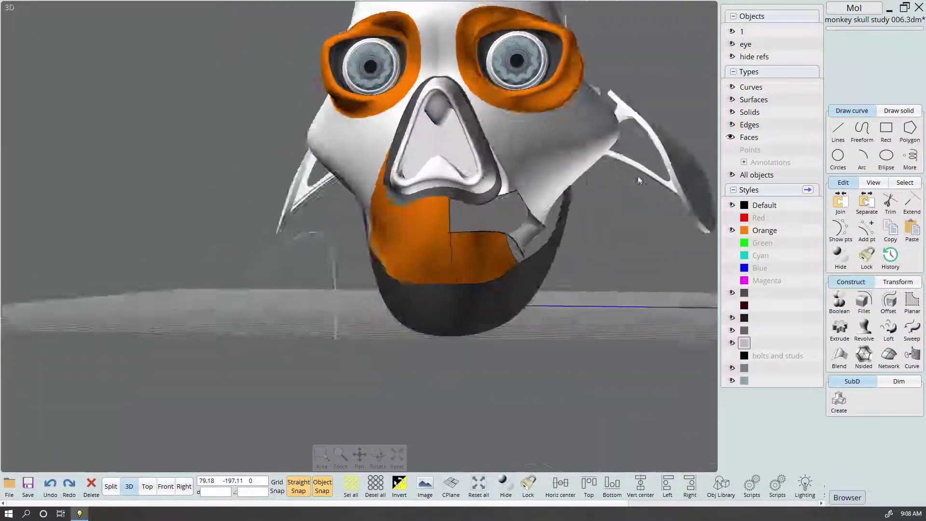
Delete the two jaw faces below the nose
mouse_move(566, 185)
right_mouse_down()
mouse_move(743, 195)
mouse_move(586, 158)
mouse_move(469, 266)
right_mouse_up()
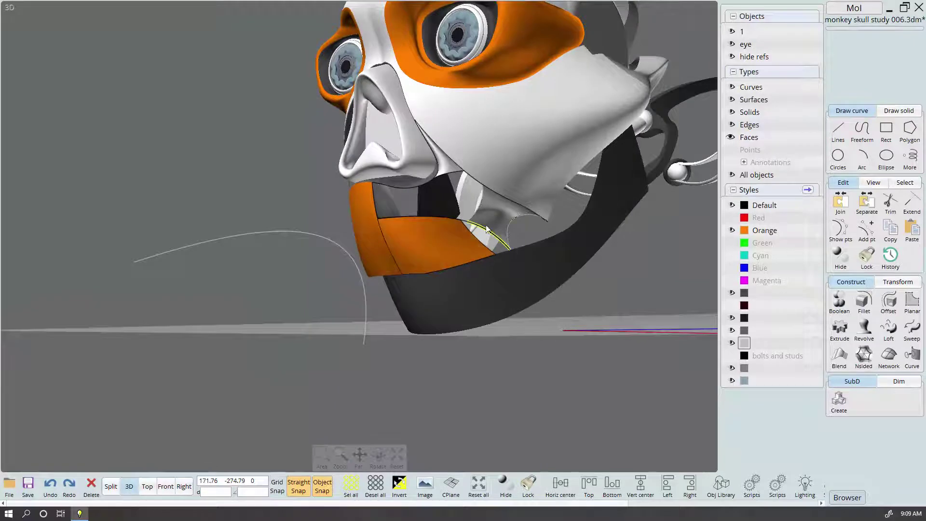
left_click(449, 238)
left_click(447, 165)
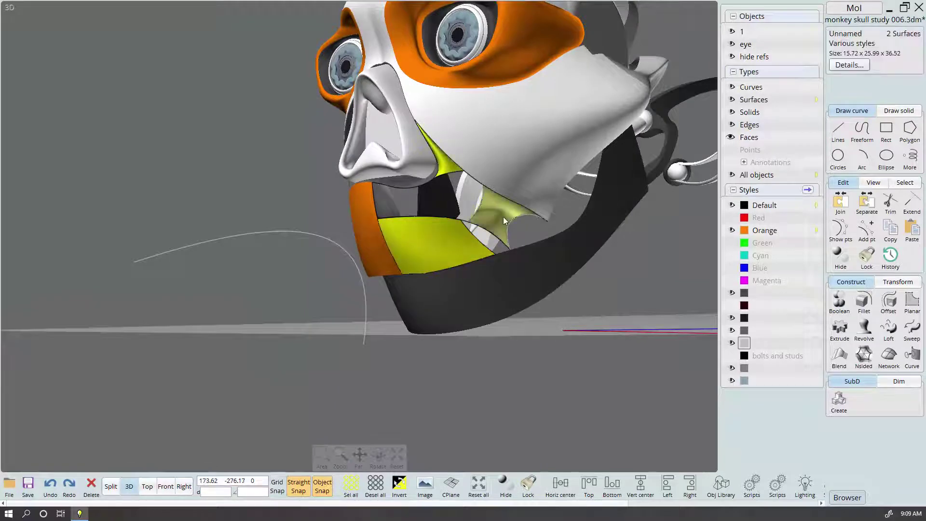
key("Delete")
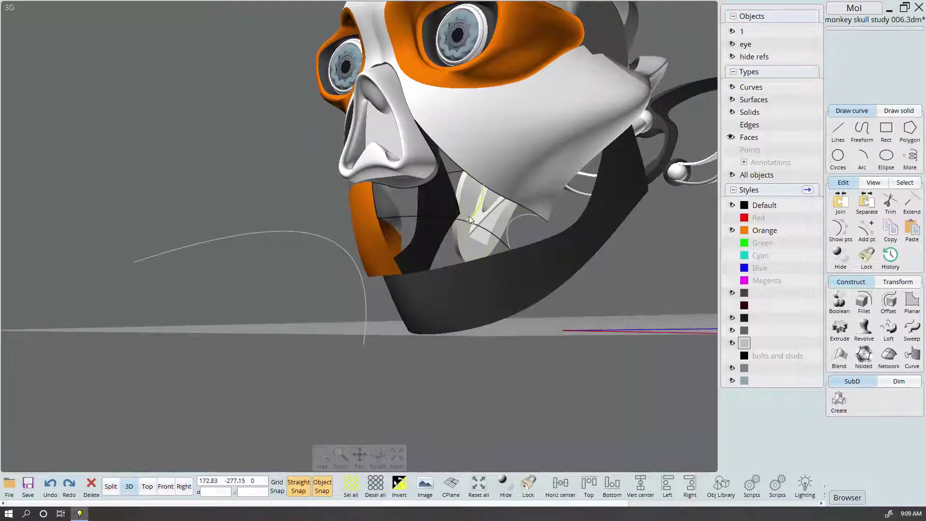
Inspect the jaw curves from side and front views, selecting them in turn
right_click_drag(501, 246, 369, 245)
left_click(369, 246)
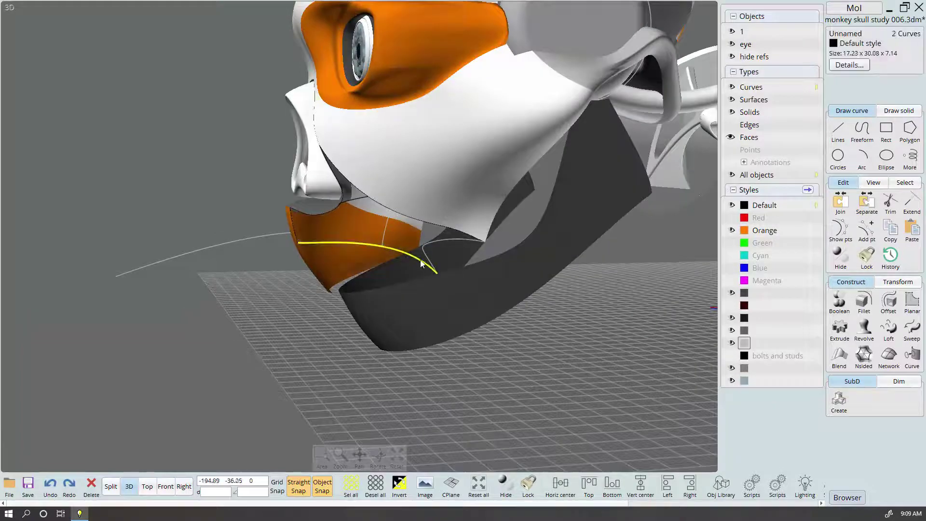
mouse_move(422, 265)
right_mouse_down()
mouse_move(486, 239)
mouse_move(521, 249)
mouse_move(493, 256)
mouse_move(440, 234)
mouse_move(492, 258)
right_mouse_up()
left_click(483, 224)
left_click(465, 255)
key("Escape")
left_click(490, 233)
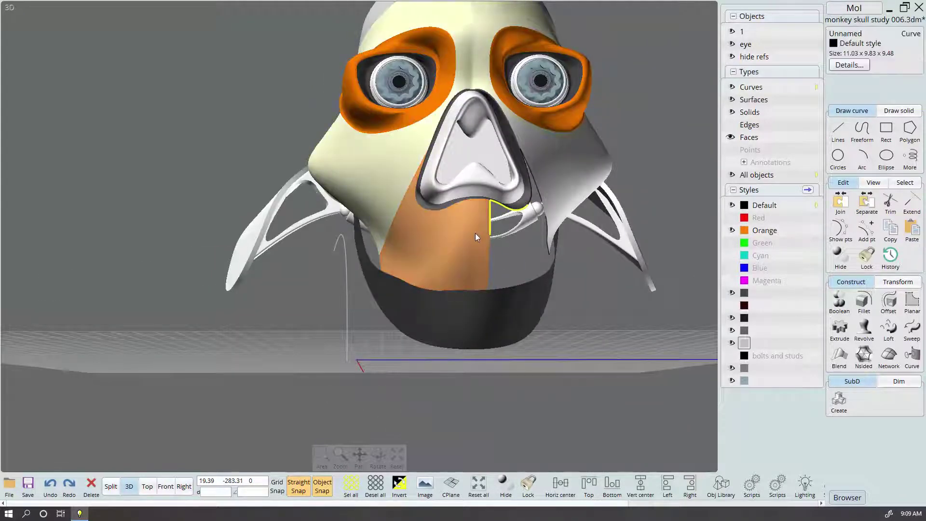
In four viewports, select the orange and yellow chin faces and start a split
left_click(111, 491)
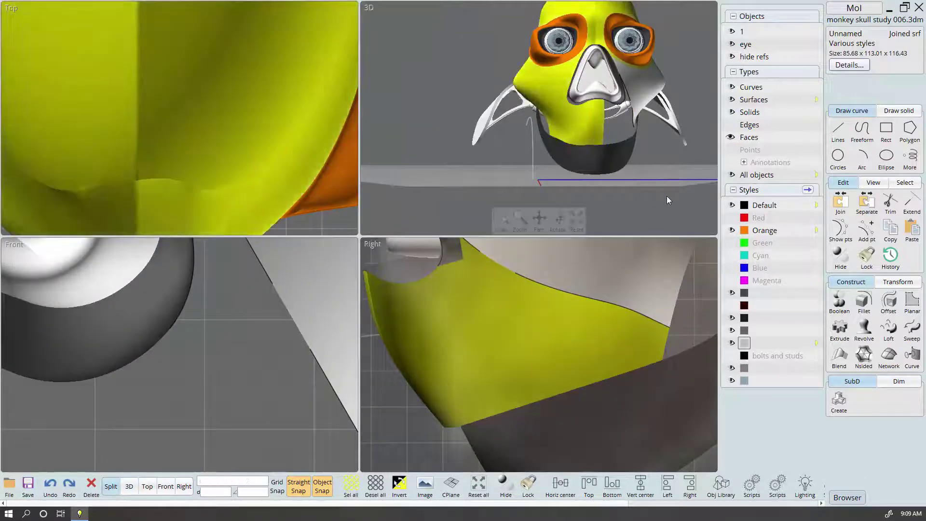
key("Escape")
left_click(580, 120)
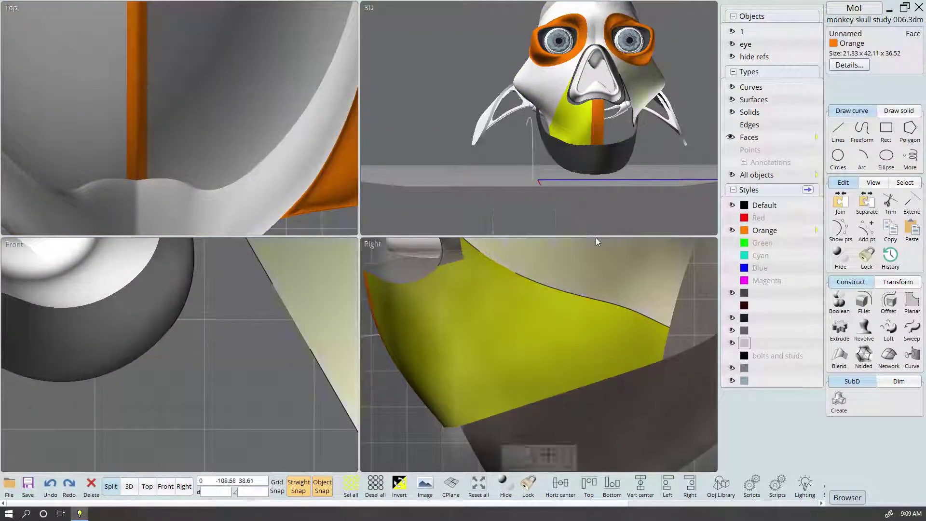
left_click(557, 318)
scroll(302, 393, "down", 4)
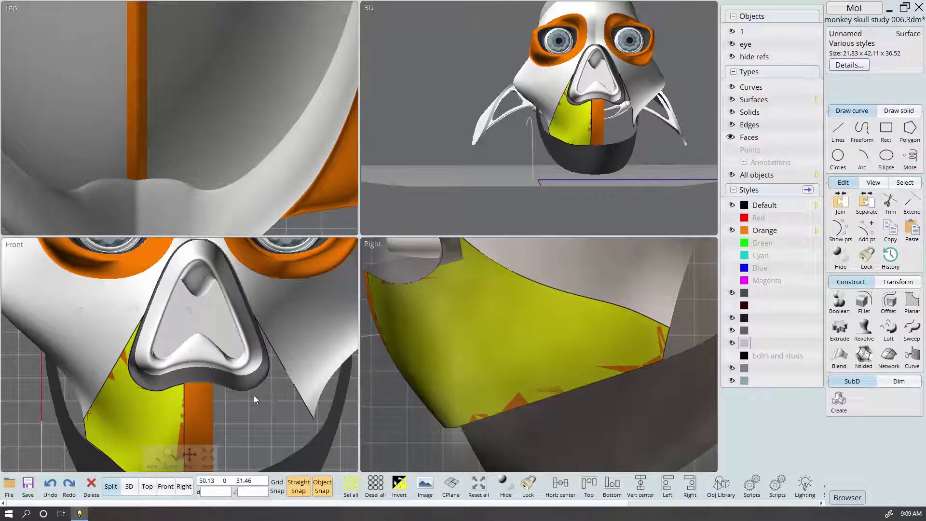
key("Return")
Cancel, reselect both chin faces, and restart the split command
key("Escape")
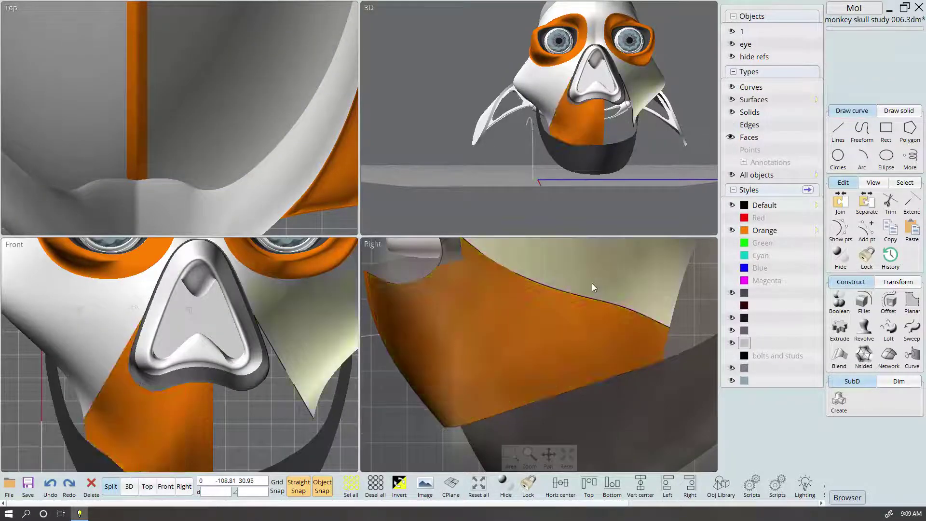
left_click(583, 133, "ctrl")
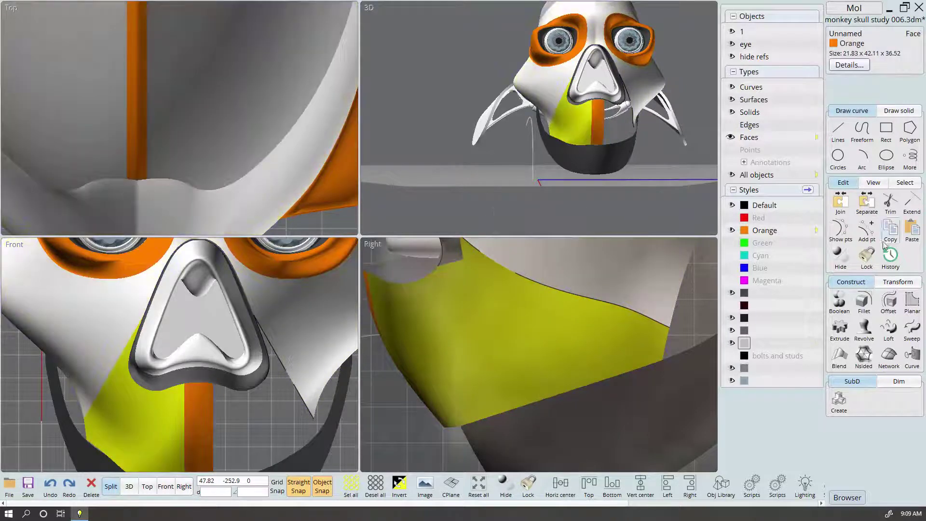
left_click(212, 368)
scroll(212, 368, "down", 2)
scroll(211, 368, "down", 2)
key("Return")
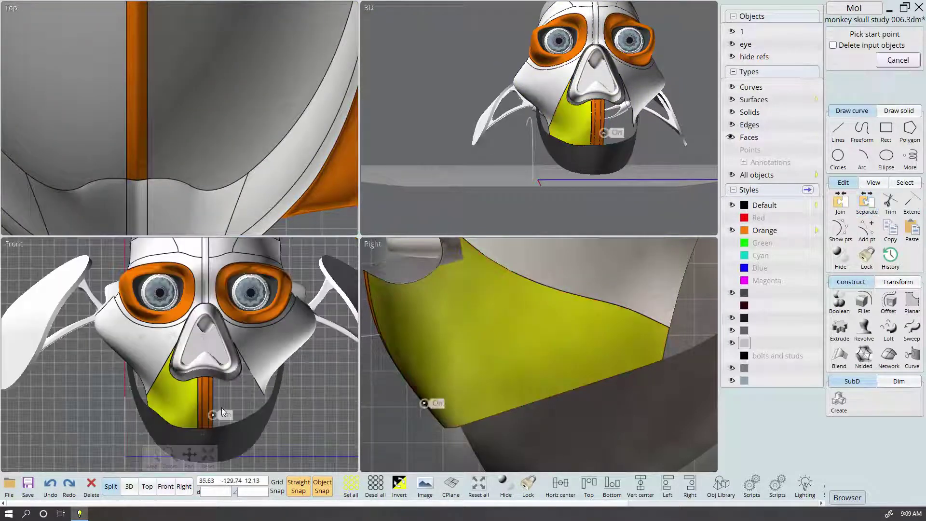
scroll(211, 385, "up", 1)
scroll(211, 385, "up", 1)
scroll(199, 347, "down", 1)
scroll(199, 347, "down", 1)
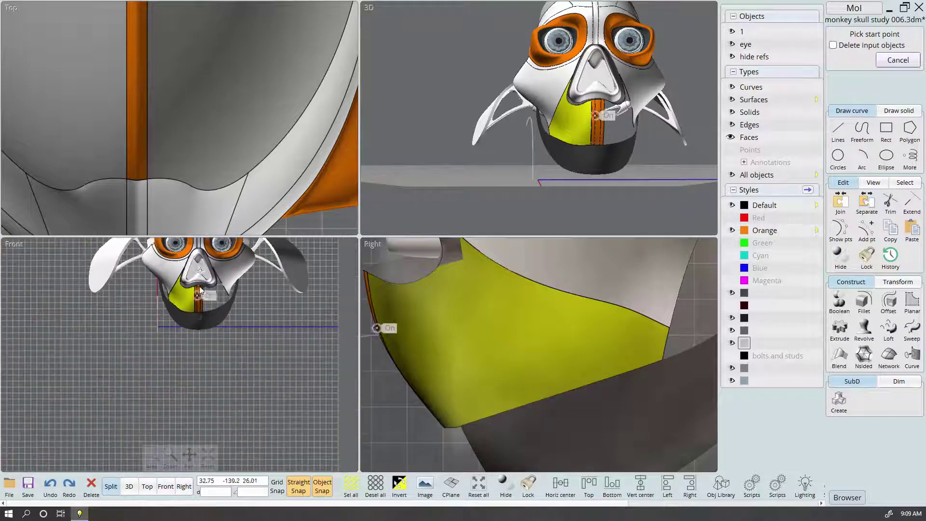
scroll(189, 304, "down", 1)
scroll(190, 303, "up", 2)
scroll(189, 303, "up", 1)
scroll(190, 304, "up", 2)
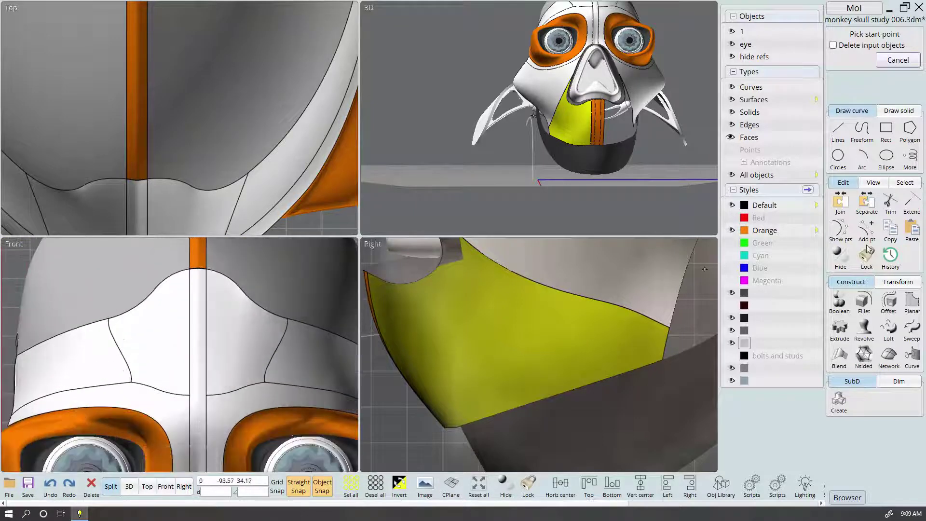
Draw a vertical centre line down from the forehead strip's midpoint, with reference curves shown
left_click(840, 135)
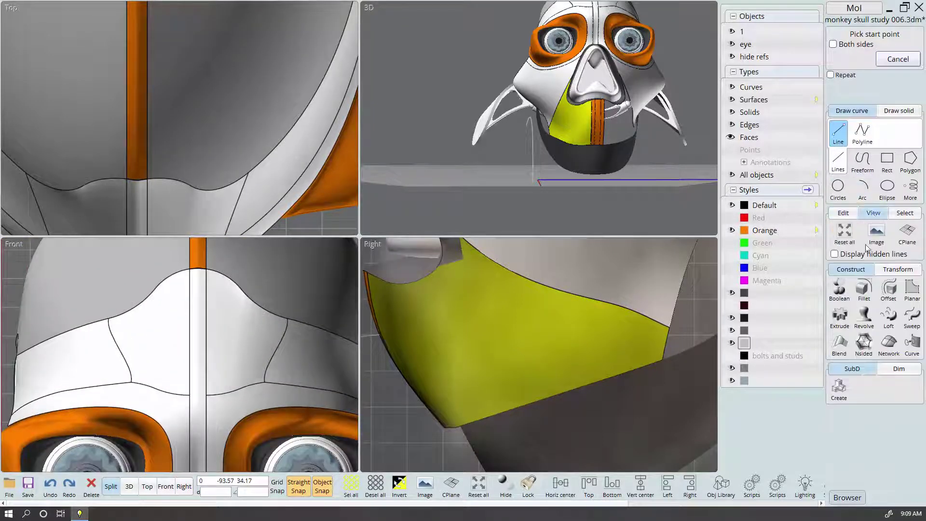
scroll(181, 355, "down", 2)
scroll(181, 356, "down", 1)
scroll(182, 355, "up", 1)
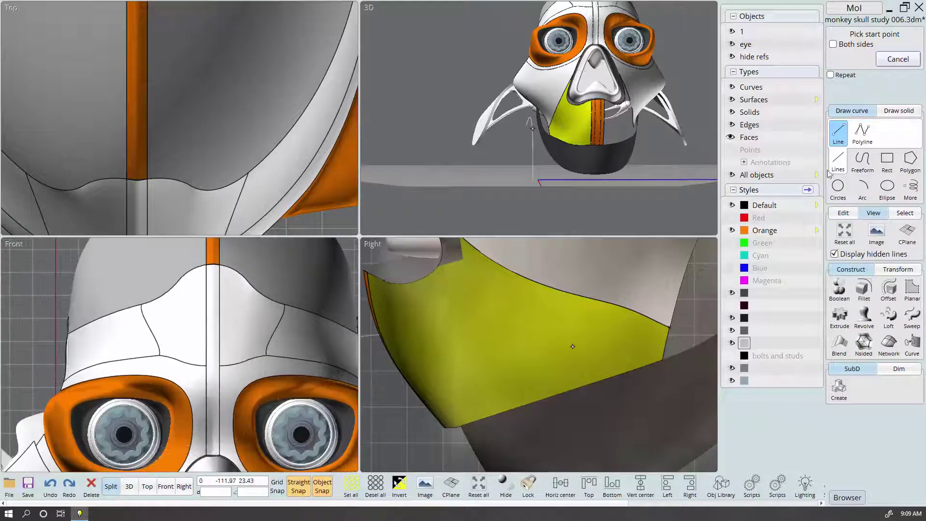
scroll(282, 383, "down", 2)
scroll(275, 435, "up", 2)
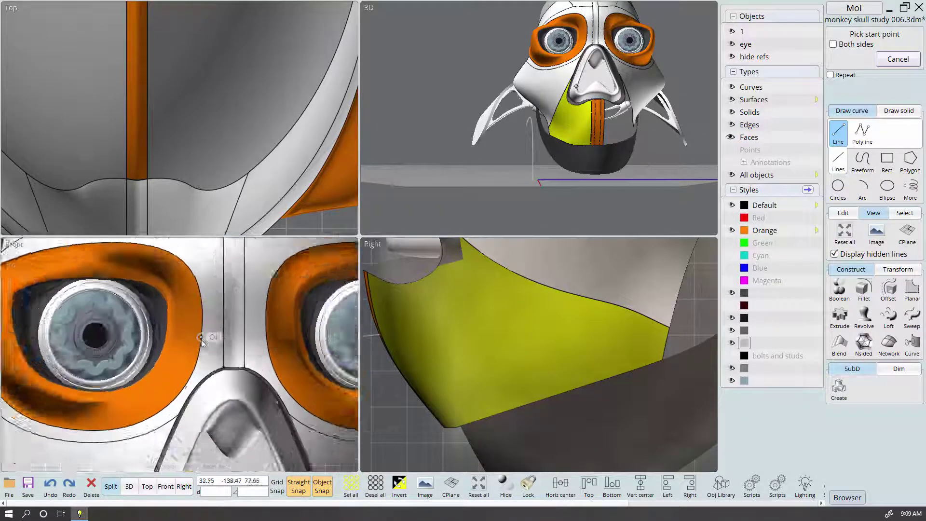
scroll(272, 458, "up", 1)
scroll(239, 296, "up", 1)
scroll(239, 310, "down", 1)
scroll(240, 310, "down", 2)
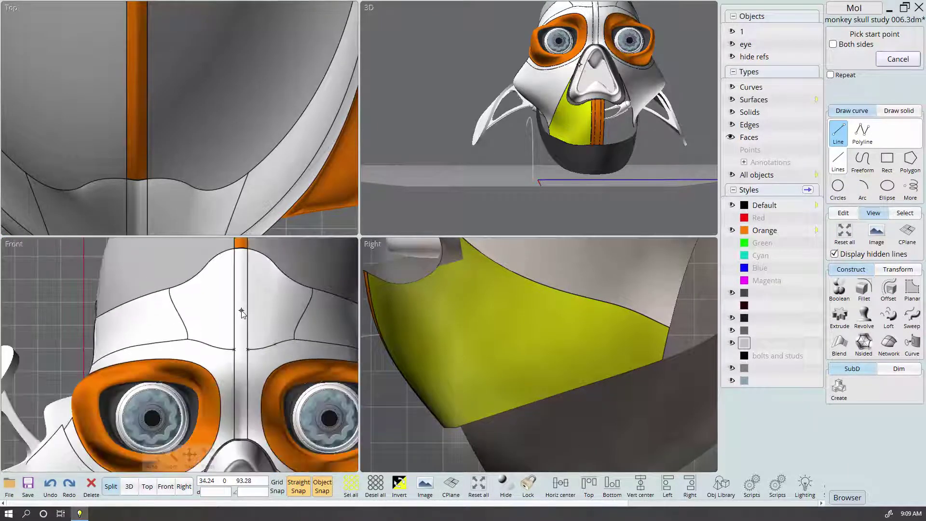
scroll(254, 313, "down", 2)
left_click(732, 57)
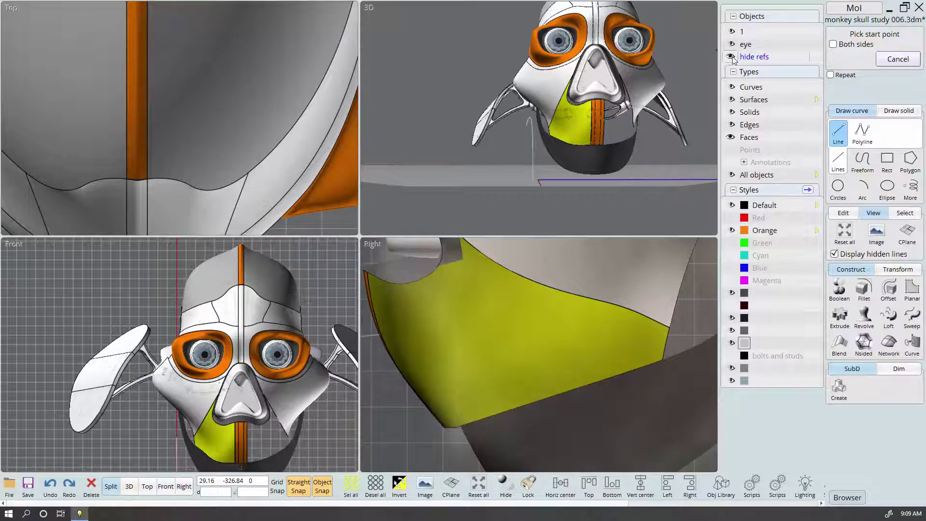
scroll(248, 345, "up", 1)
scroll(244, 298, "up", 2)
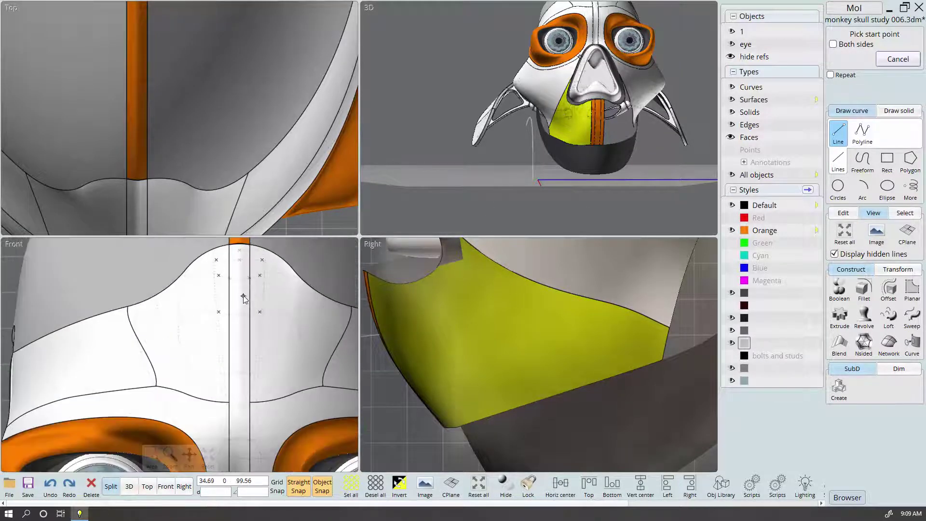
right_click_drag(243, 298, 247, 368)
left_click(242, 348)
scroll(247, 348, "down", 1)
scroll(254, 346, "down", 2)
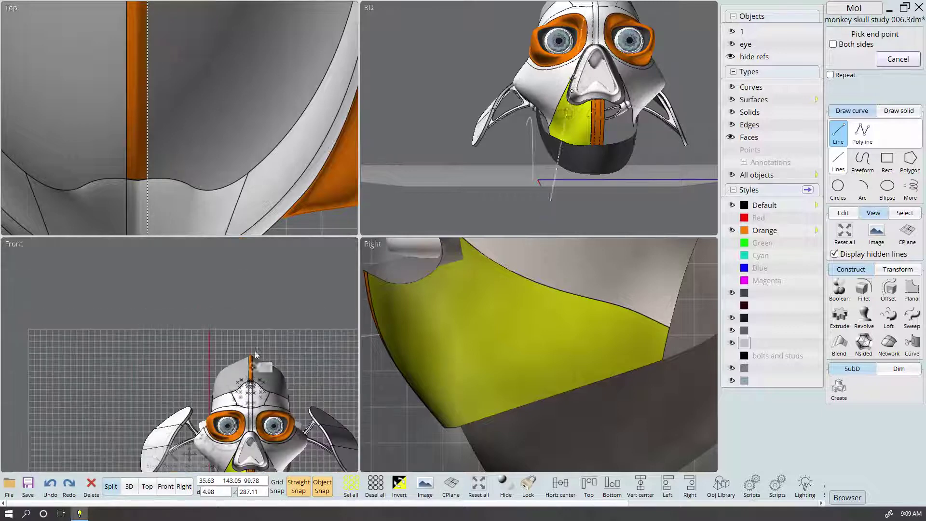
scroll(249, 319, "down", 2)
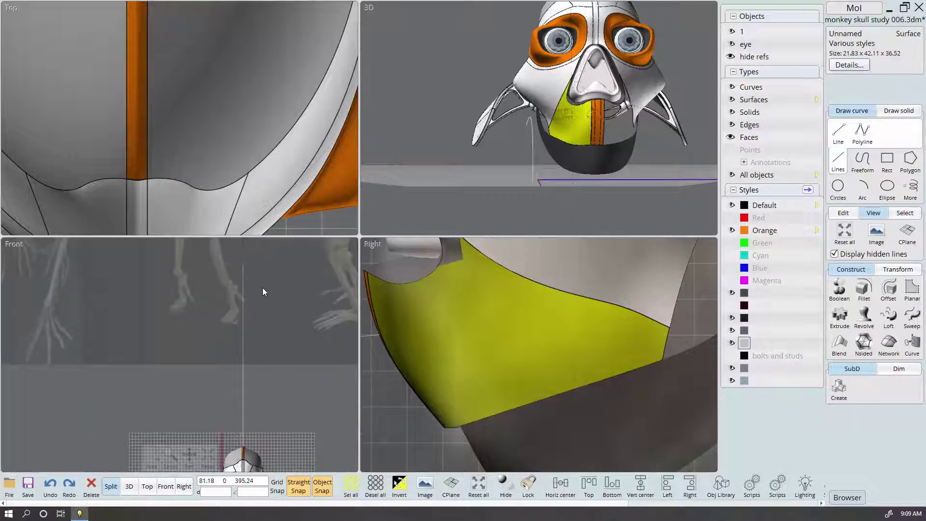
left_click(253, 264)
scroll(287, 295, "up", 3)
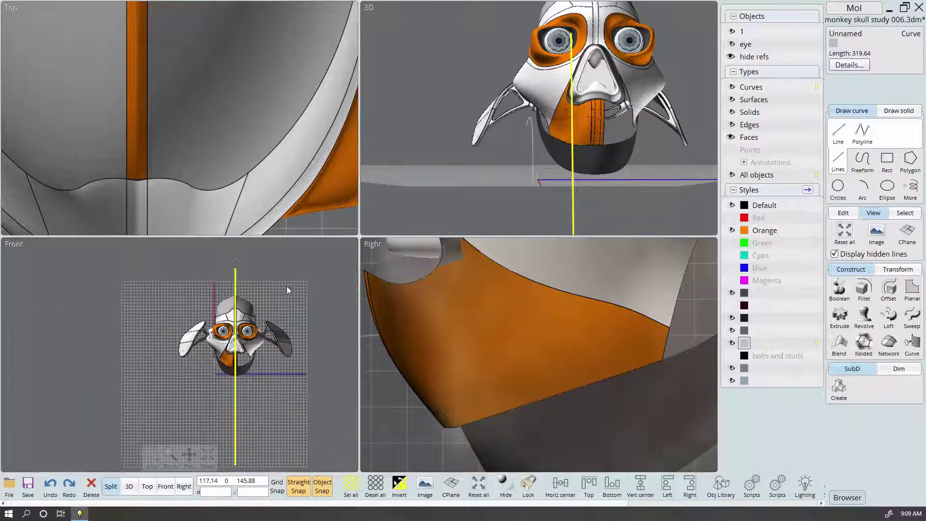
key("Escape")
scroll(241, 381, "up", 2)
Split the chin surface along the centre line and inspect it in the 3D view
left_click(242, 382)
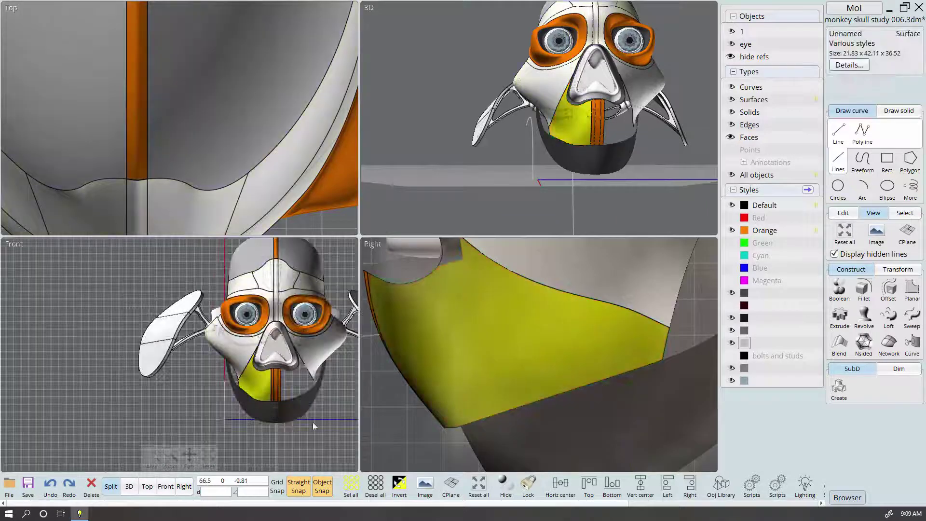
scroll(298, 412, "down", 1)
key("Return")
scroll(268, 424, "up", 2)
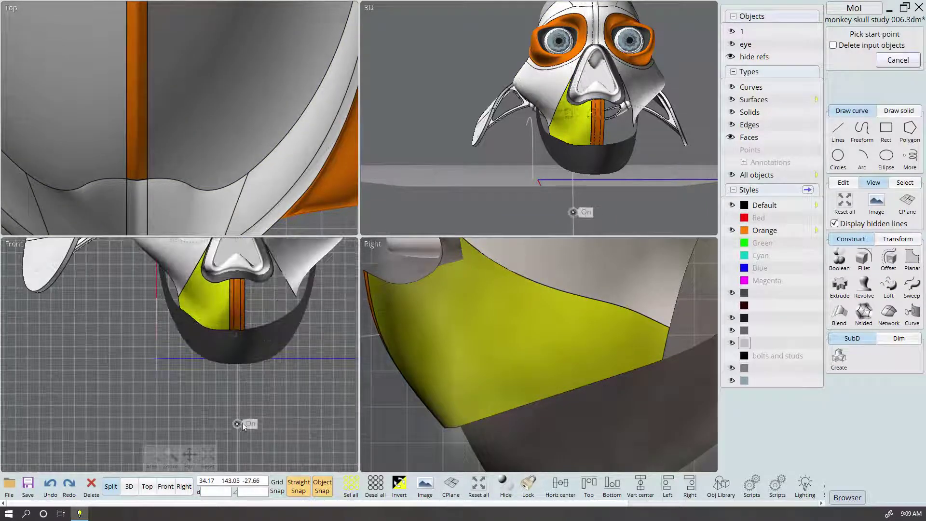
left_click(233, 384)
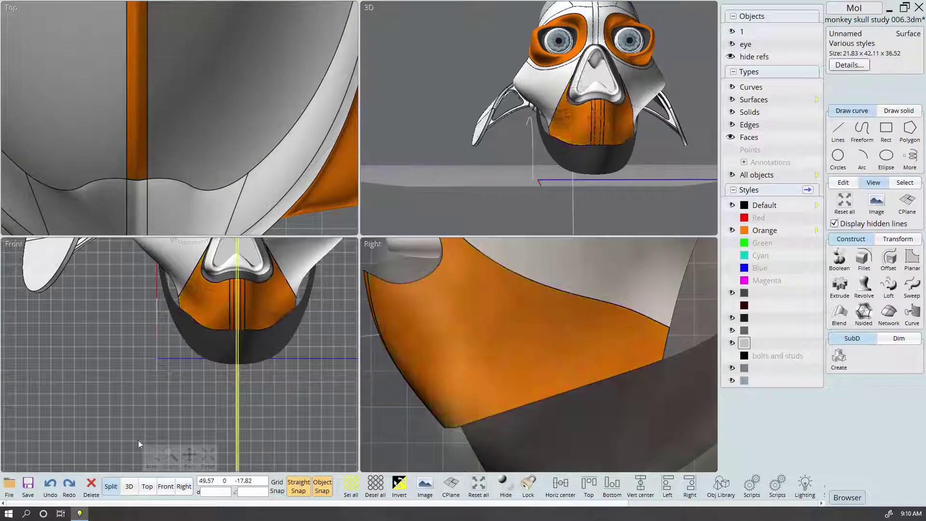
key("Escape")
left_click(129, 487)
mouse_move(503, 289)
right_mouse_down()
mouse_move(532, 346)
mouse_move(822, 235)
mouse_move(550, 379)
mouse_move(580, 310)
mouse_move(590, 345)
mouse_move(642, 363)
mouse_move(618, 357)
right_mouse_up()
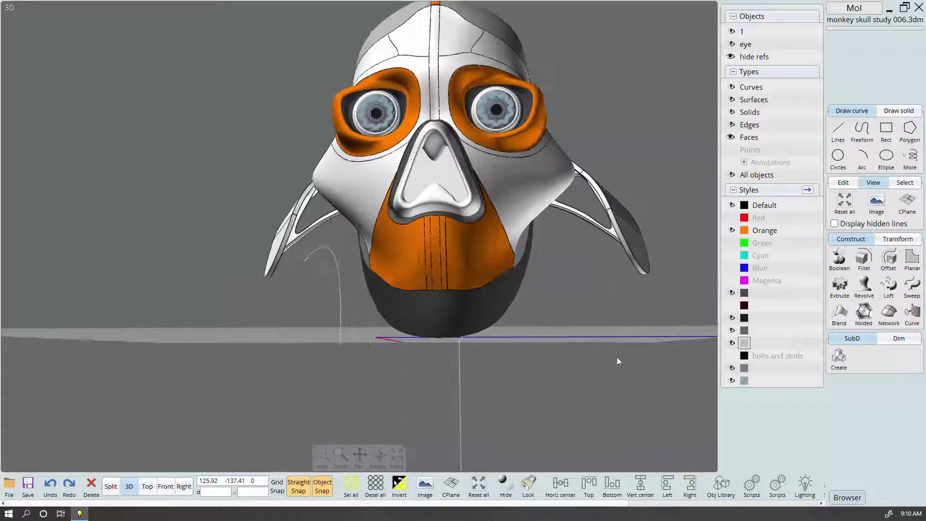
Draw a control-point curve from the cheek to below the jaw and bend its middle point
left_click(111, 487)
left_click(861, 144)
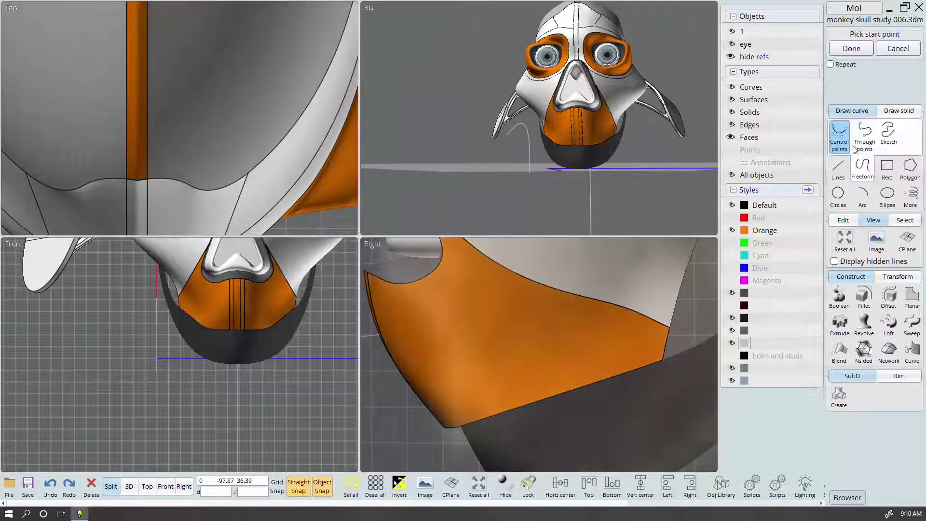
scroll(502, 363, "down", 2)
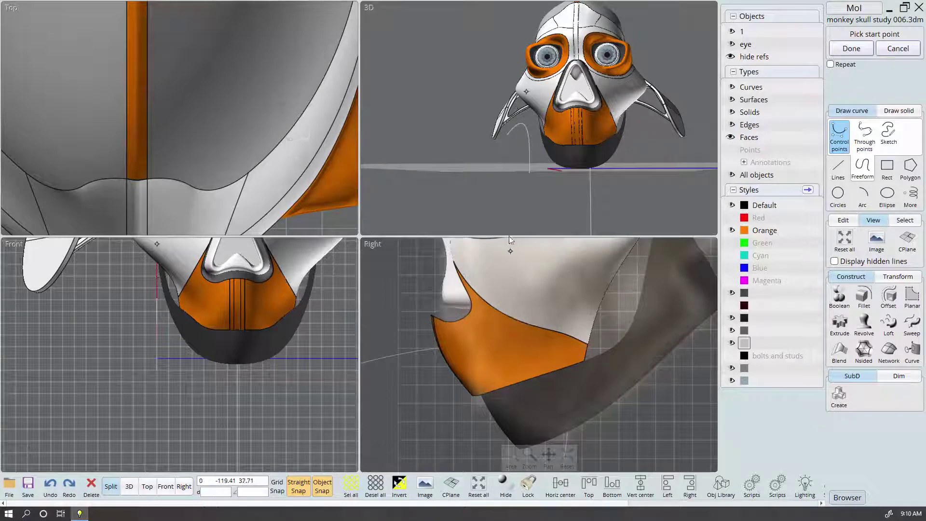
scroll(507, 305, "down", 2)
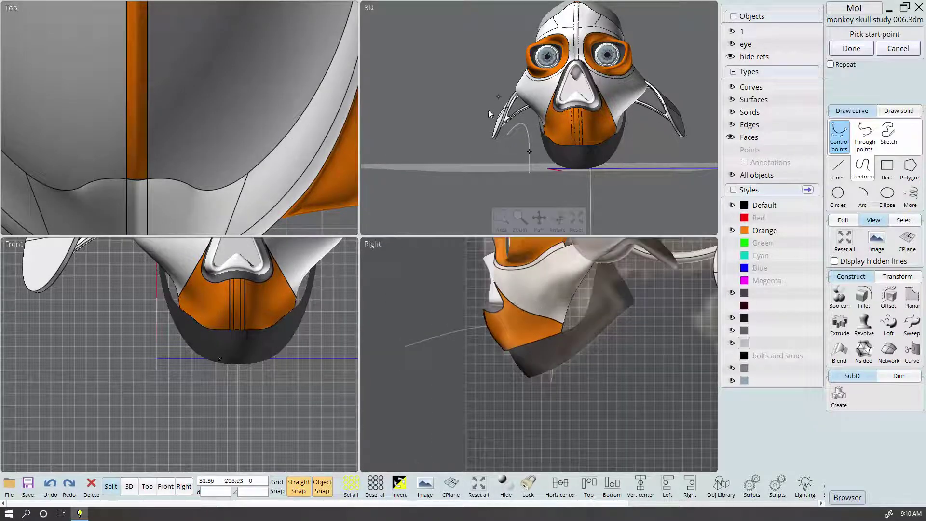
right_click_drag(490, 100, 513, 171)
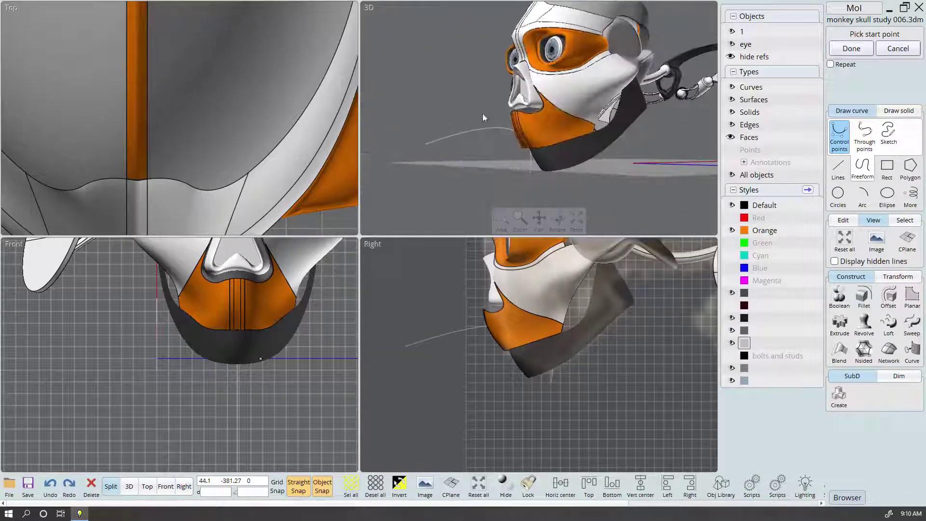
left_click(506, 327)
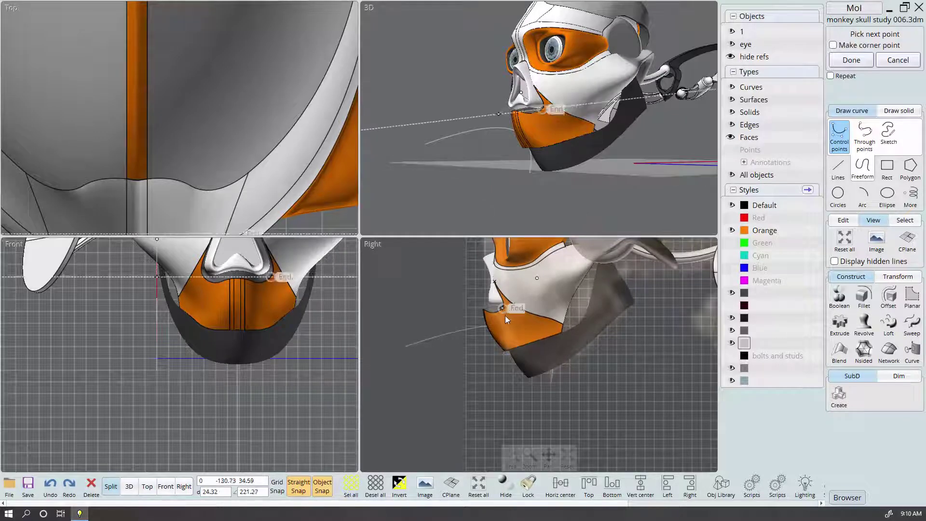
left_click(559, 407)
right_click(559, 408)
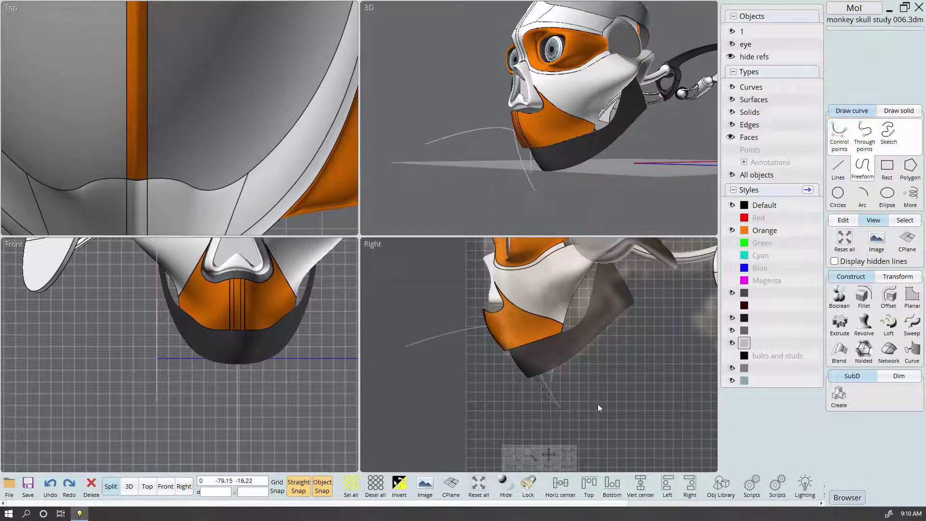
right_click_drag(602, 381, 624, 406)
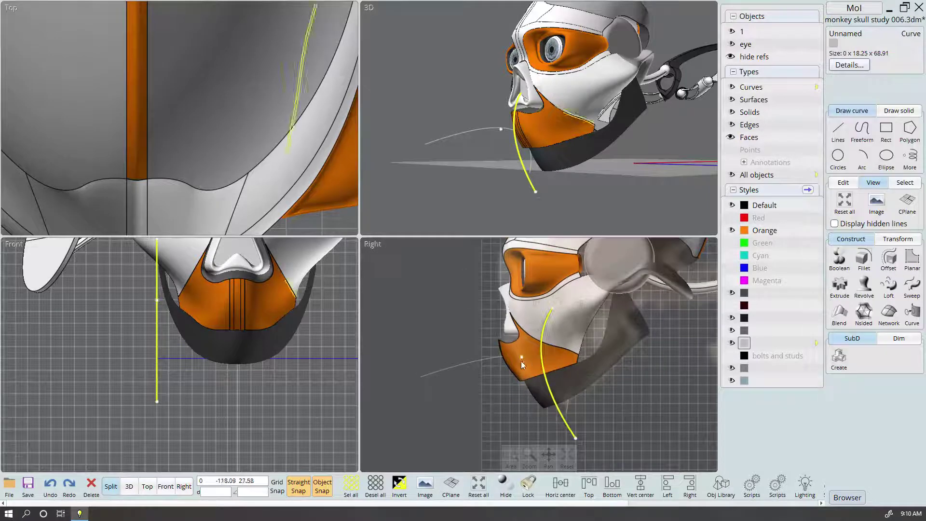
key("F3")
mouse_move(522, 358)
left_mouse_down()
mouse_move(487, 351)
mouse_move(509, 350)
left_mouse_up()
In the full Right view, pull the curve's control point out past the chin edge
left_click(184, 488)
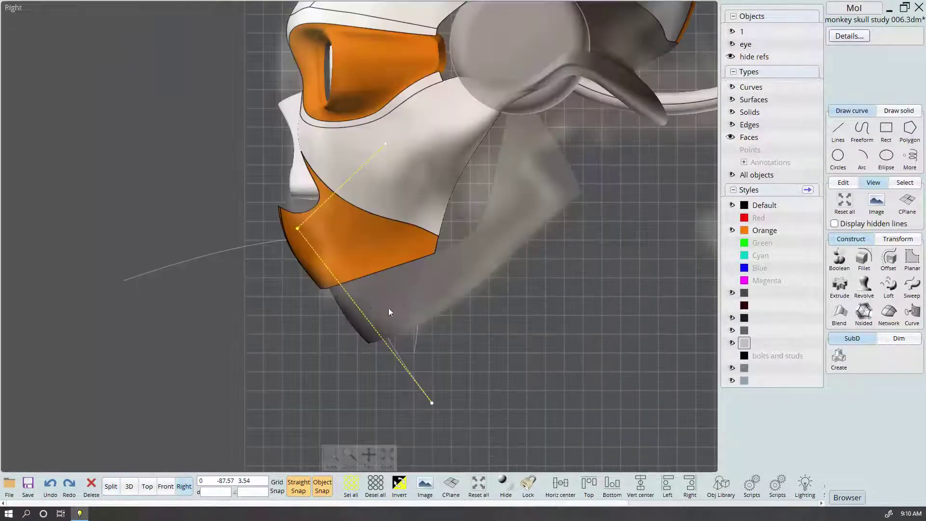
scroll(423, 397, "up", 2)
scroll(423, 397, "up", 2)
key("Escape")
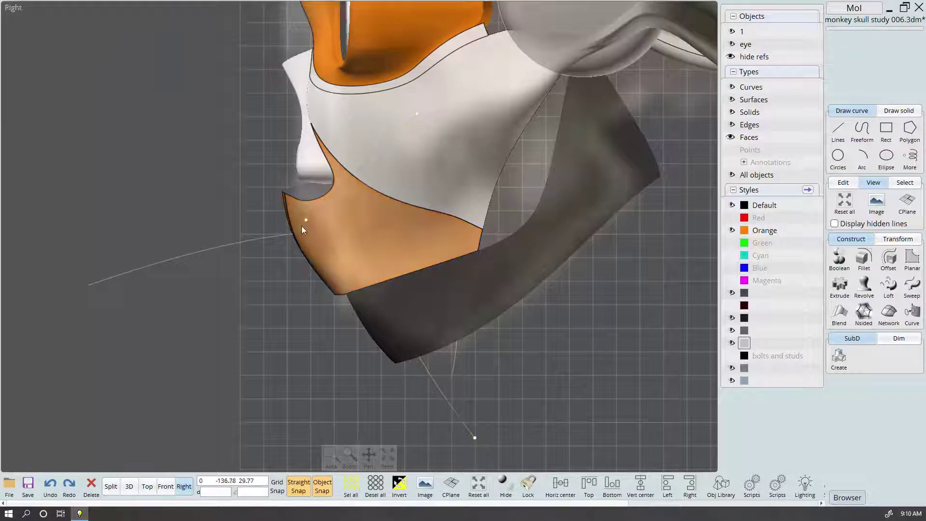
left_click_drag(306, 220, 255, 215)
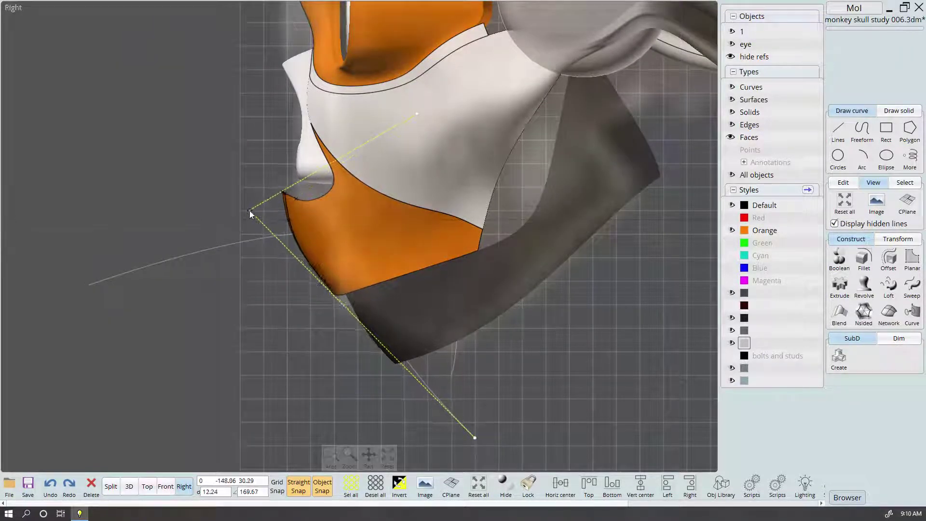
left_click_drag(255, 215, 253, 217)
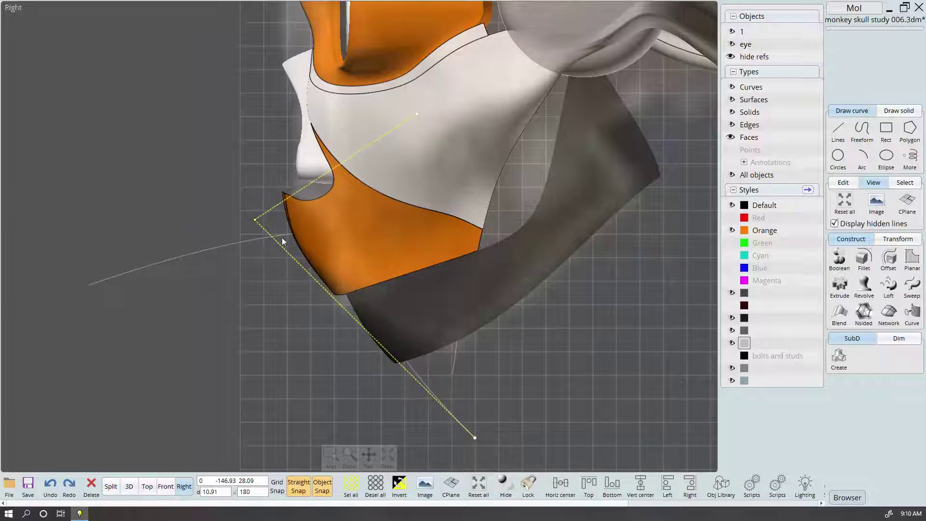
key("Escape")
Trim the orange chin surface with the curve, keeping all pieces
left_click(326, 206)
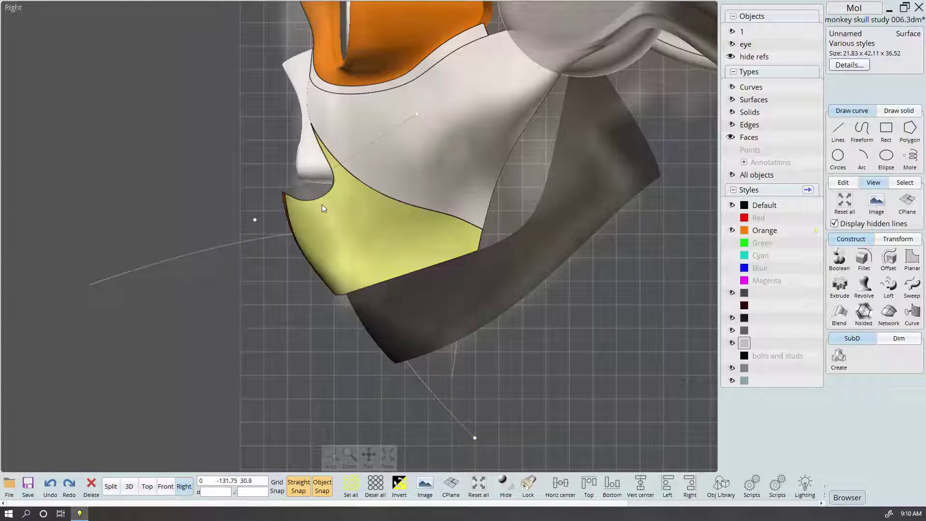
key("t")
left_click(355, 181)
right_click(355, 189)
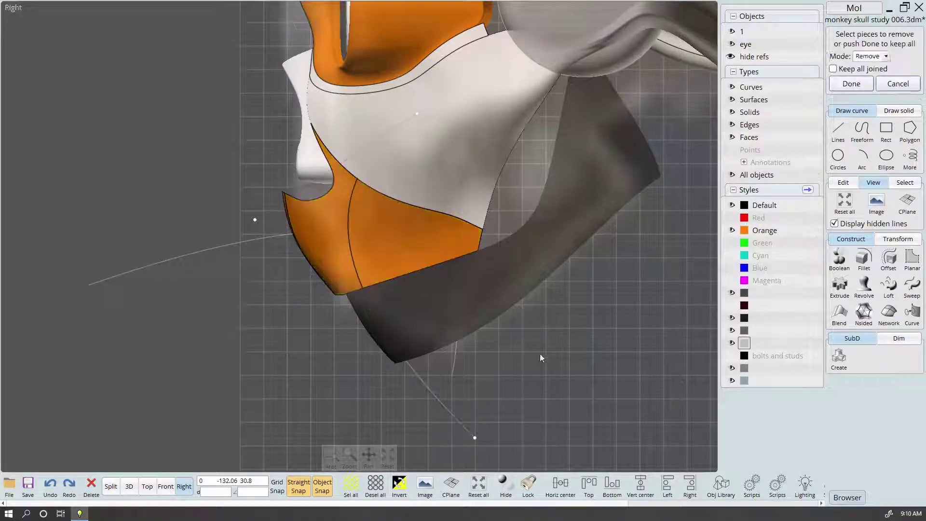
right_click(550, 361)
Inspect the split-off chin piece and new cheek face in the perspective view
left_click(343, 247)
left_click(128, 485)
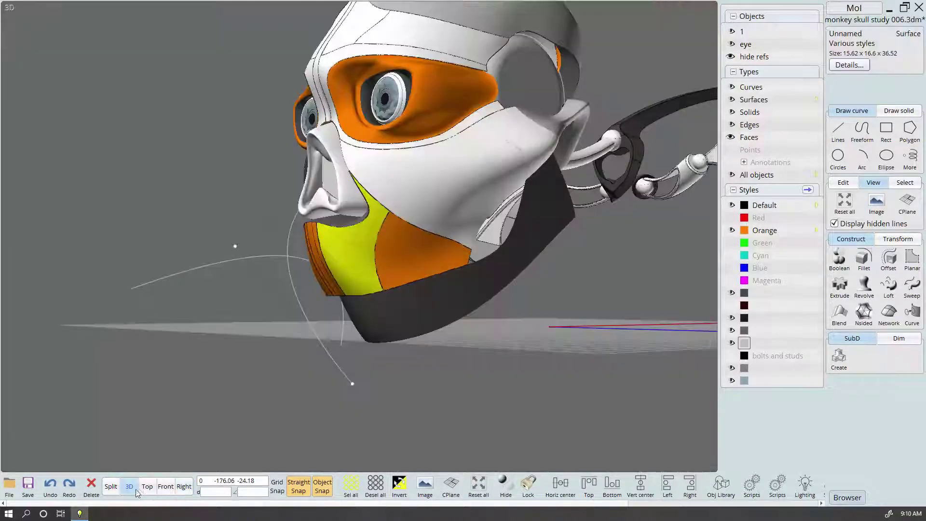
mouse_move(536, 352)
right_mouse_down()
mouse_move(600, 352)
mouse_move(540, 351)
right_mouse_up()
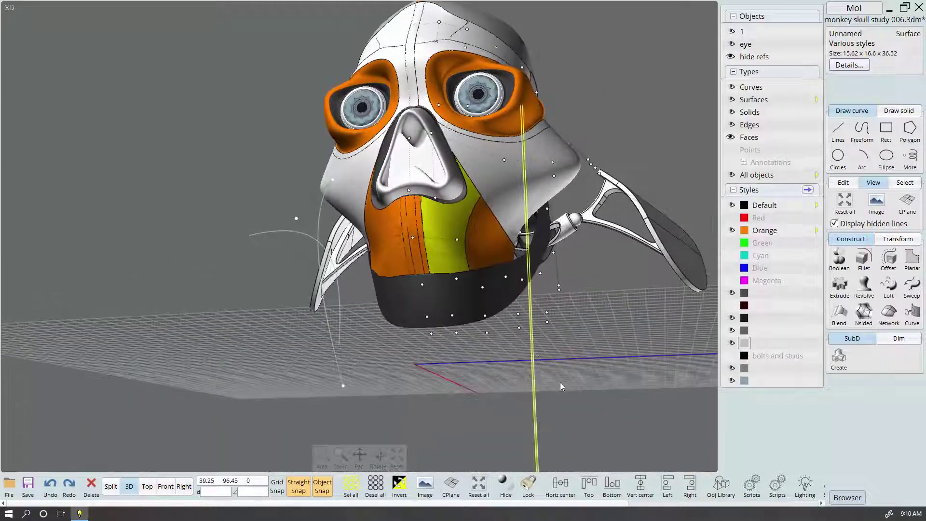
left_click(605, 383)
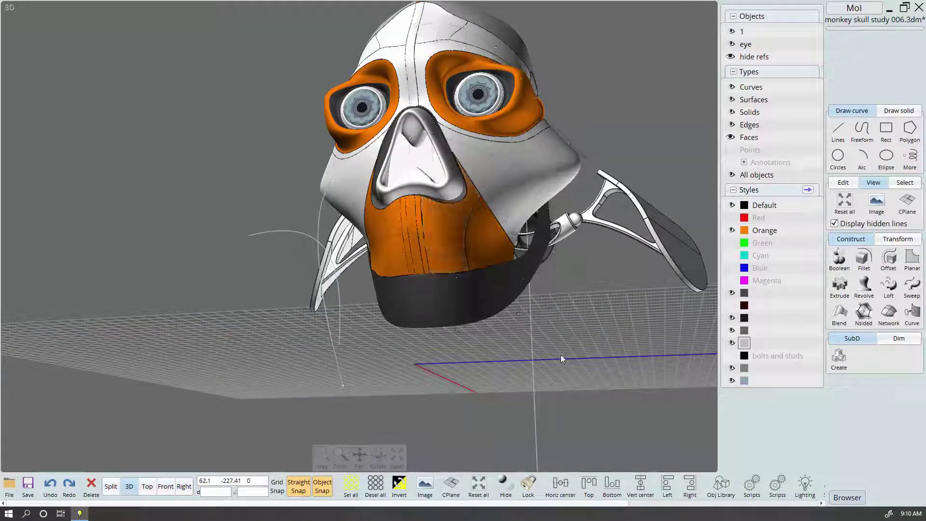
left_click(435, 232)
Zoom in on the cheek and select its curved edge and the edges under the nose
left_click(116, 489)
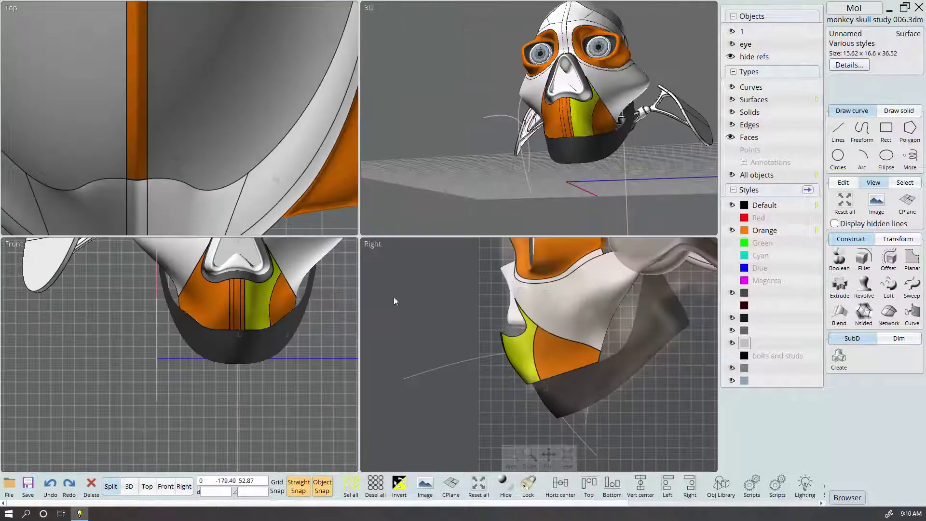
left_click(131, 487)
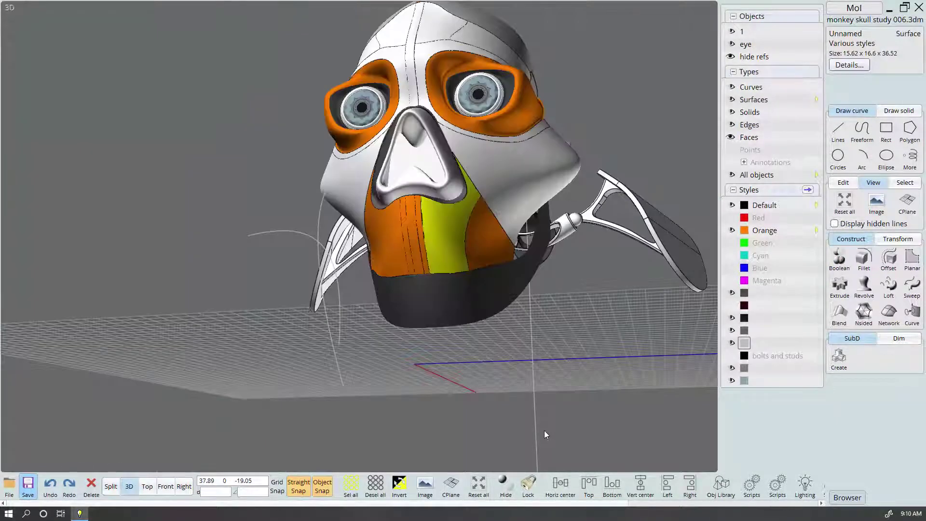
mouse_move(544, 430)
right_mouse_down()
mouse_move(385, 304)
mouse_move(606, 233)
mouse_move(402, 255)
right_mouse_up()
scroll(381, 213, "up", 2)
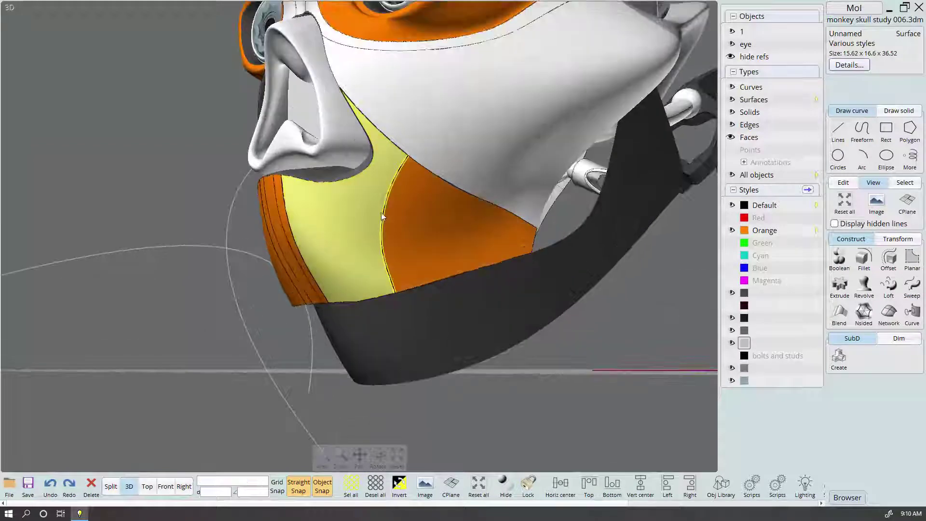
left_click(382, 212)
left_click(377, 161)
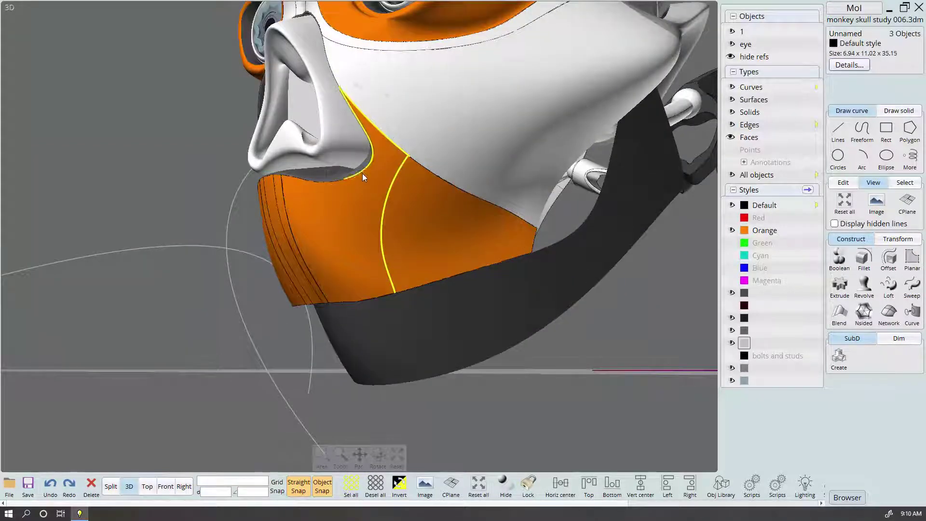
left_click(363, 173)
left_click(305, 179)
right_click_drag(327, 232, 421, 182)
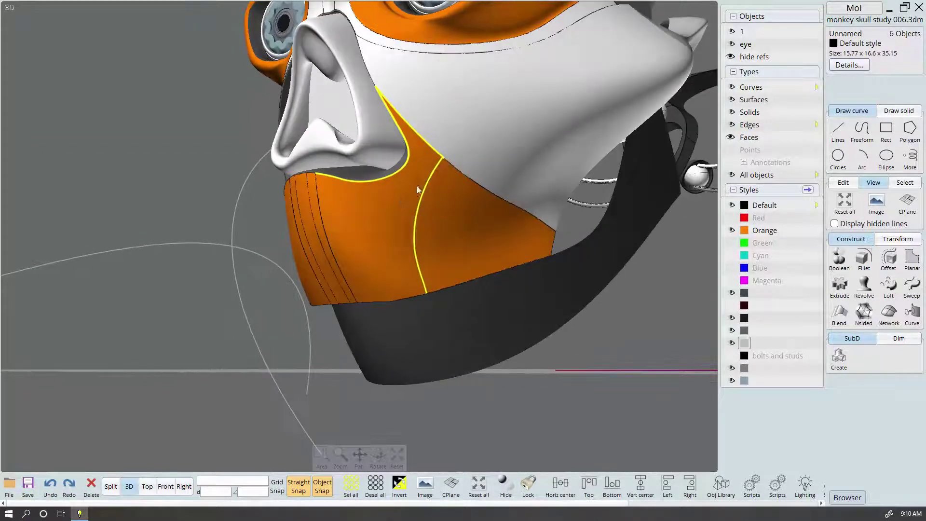
Try selecting the nose edge, the left chin strip, and the chin's bottom edges
left_click(432, 149)
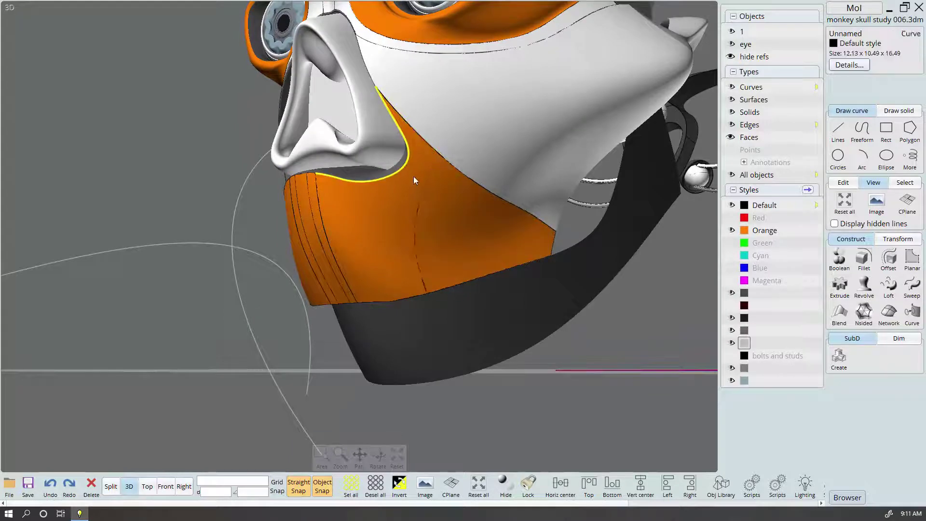
left_click(427, 151)
left_click(330, 240)
left_click(328, 233)
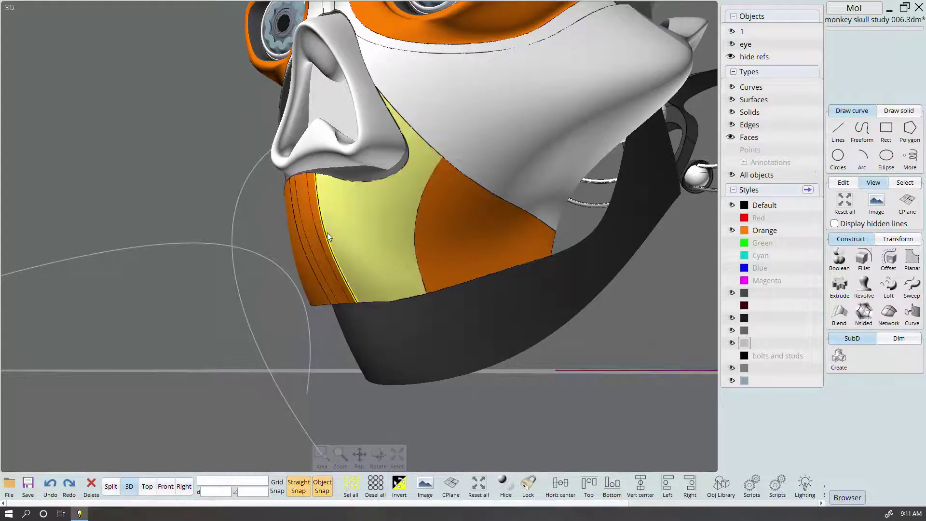
left_click(375, 303)
left_click(405, 311)
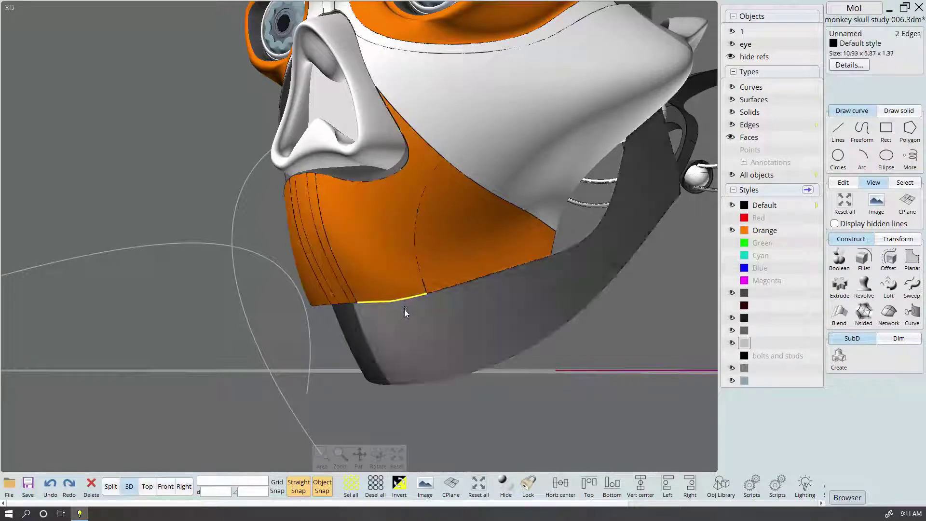
left_click(559, 426)
Delete the chin face between the two curved edges, then select the hole's bottom and right edges
left_click(420, 265)
left_click(420, 265)
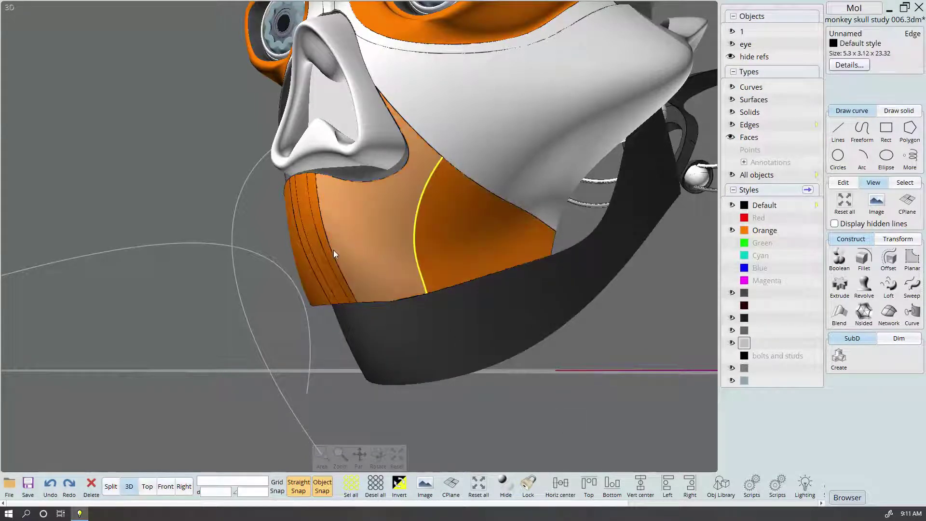
left_click(334, 252, "shift")
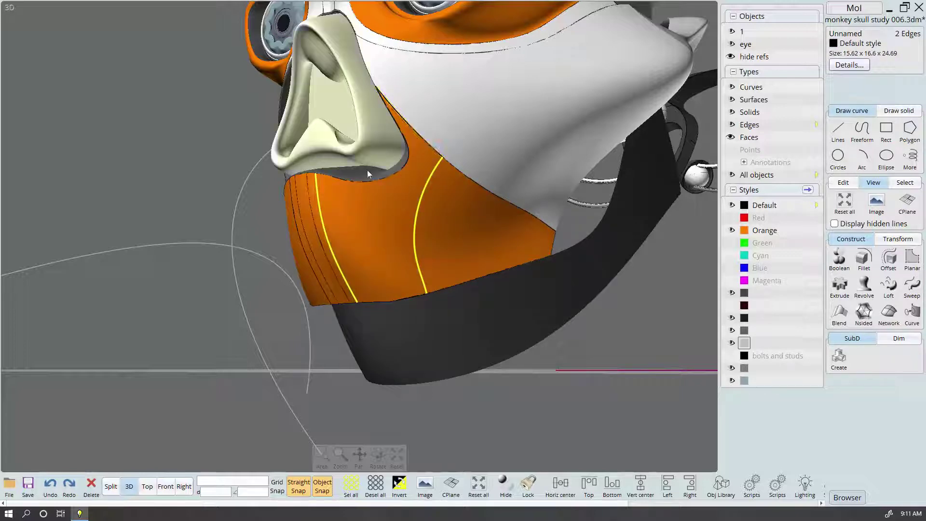
left_click(387, 234)
key("Delete")
left_click(412, 294)
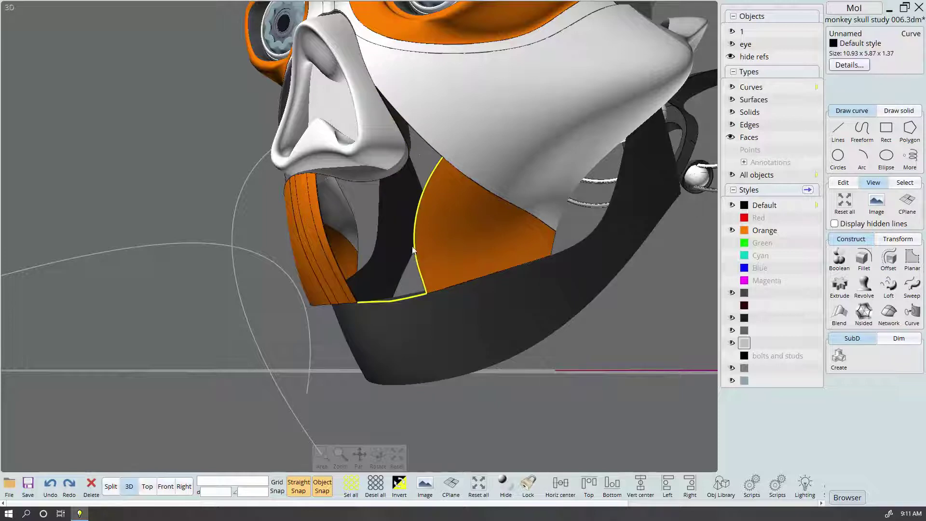
left_click(418, 144)
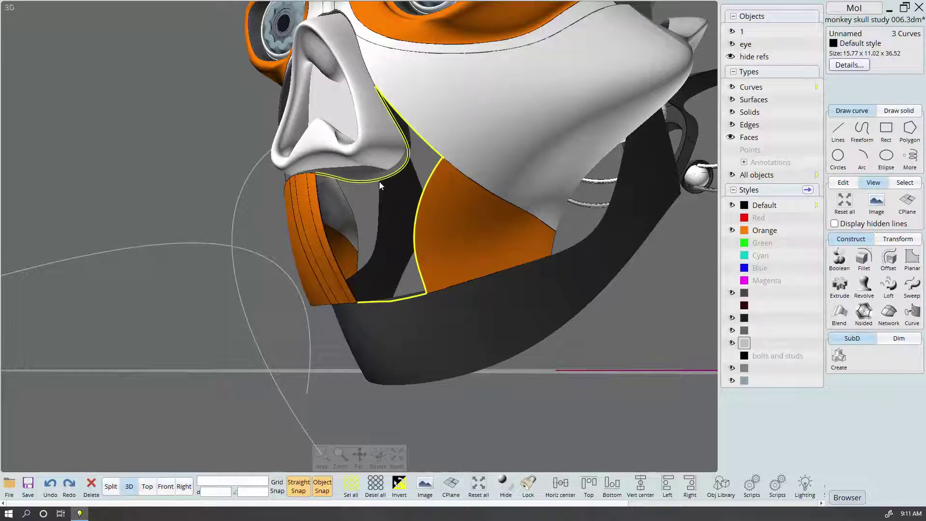
Add the strip edge to the hole boundary, discard the network surface, and clear the selection
left_click(325, 208)
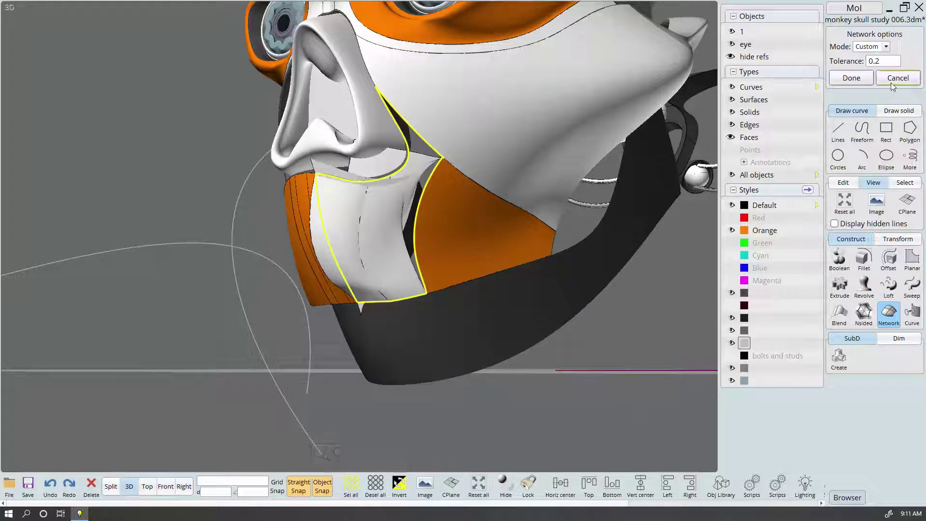
left_click(899, 79)
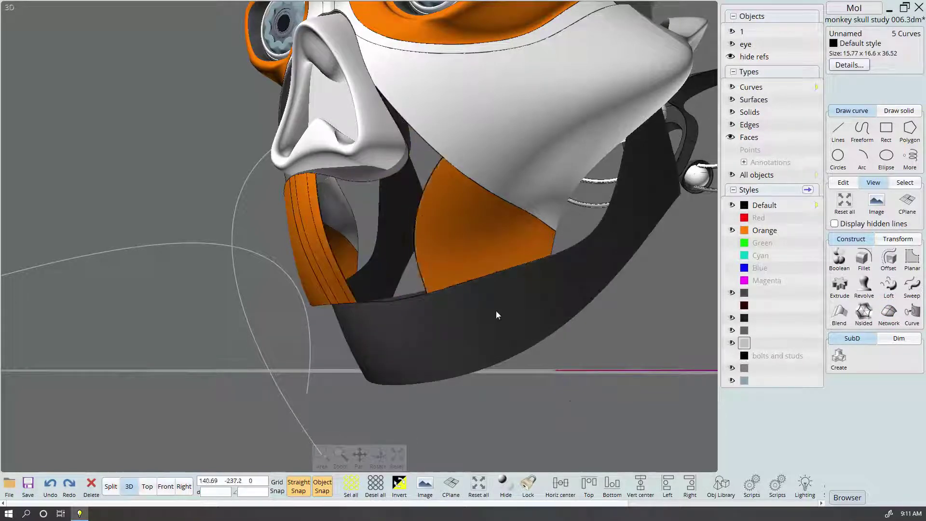
left_click(397, 172)
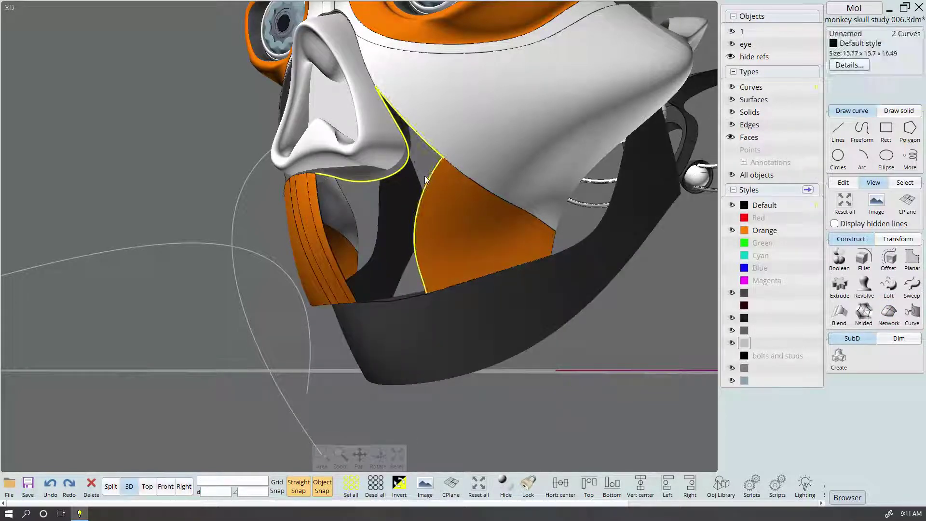
left_click(539, 399)
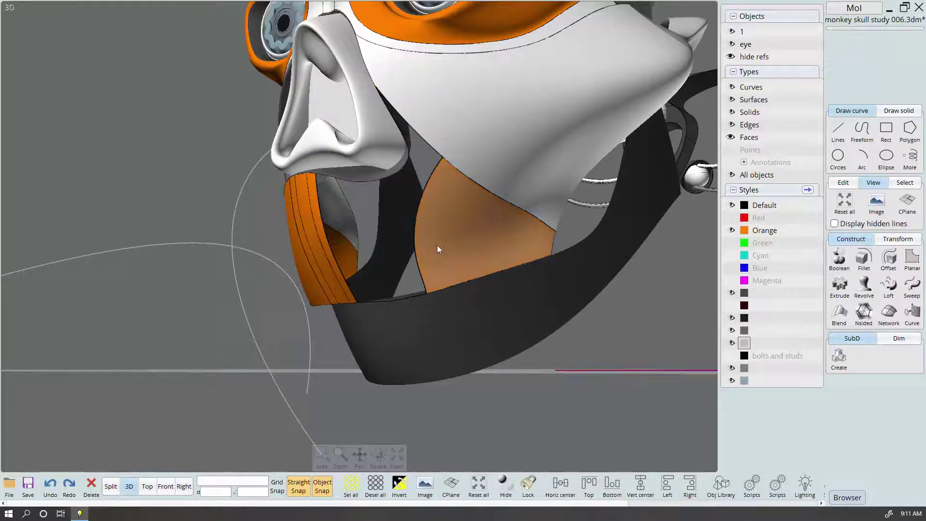
Orbit around the opened chin from several angles, then return to four views
right_click_drag(438, 246, 478, 180)
right_click_drag(530, 218, 568, 209)
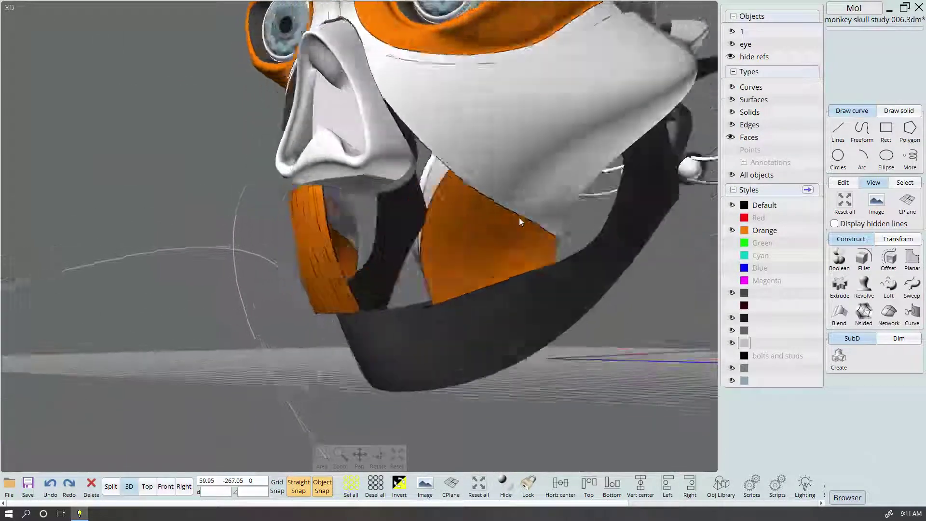
right_click_drag(570, 209, 529, 222)
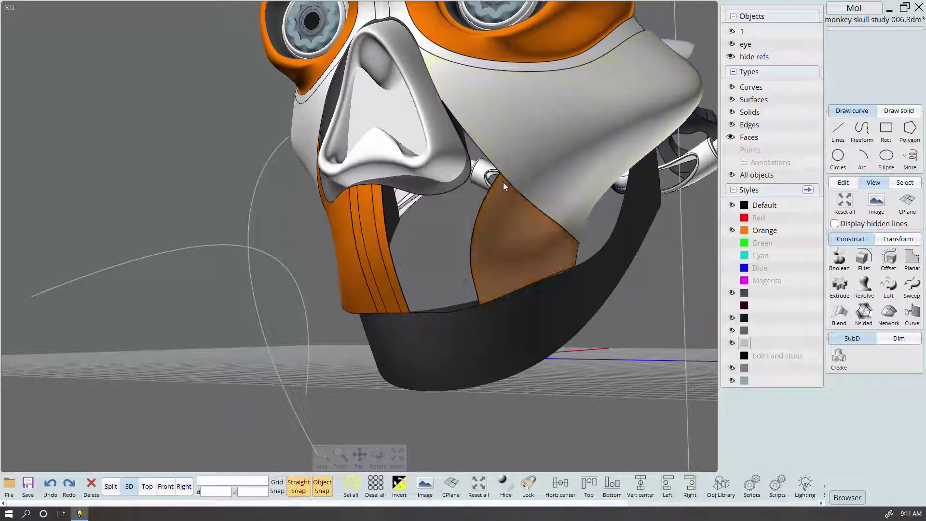
right_click_drag(503, 182, 539, 268)
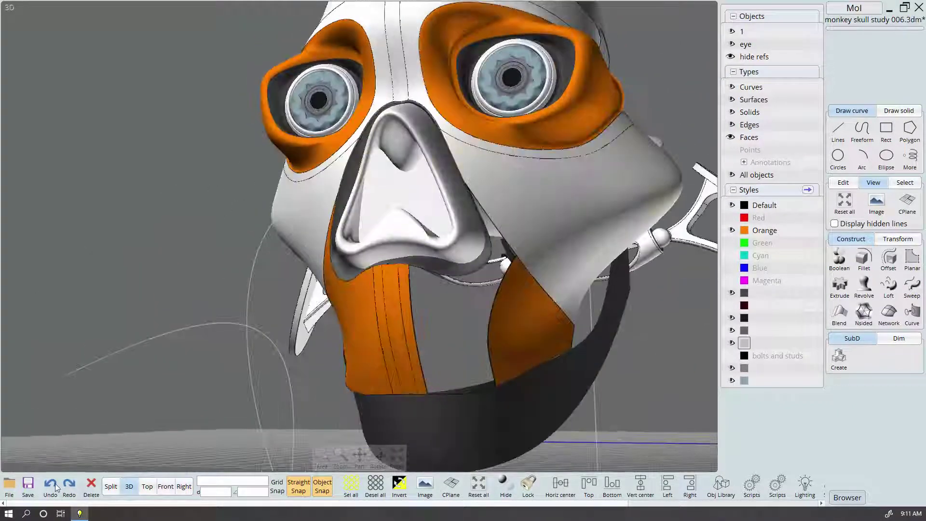
left_click(111, 487)
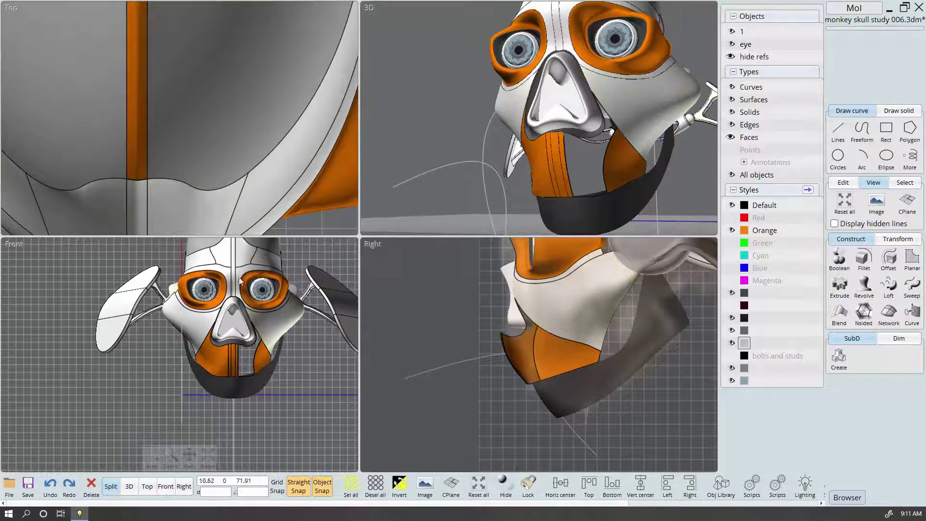
Cancel a stray curve command and select the yellow chin curve
left_click(862, 130)
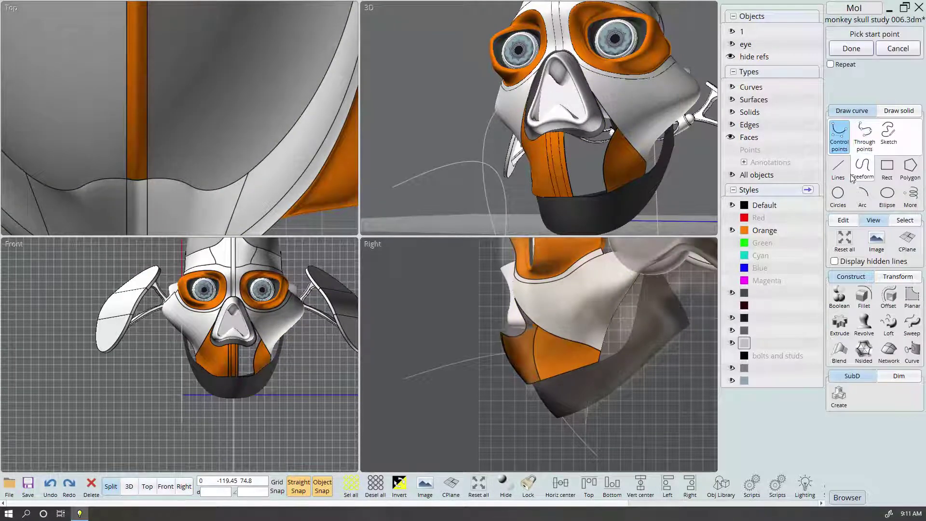
key("Escape")
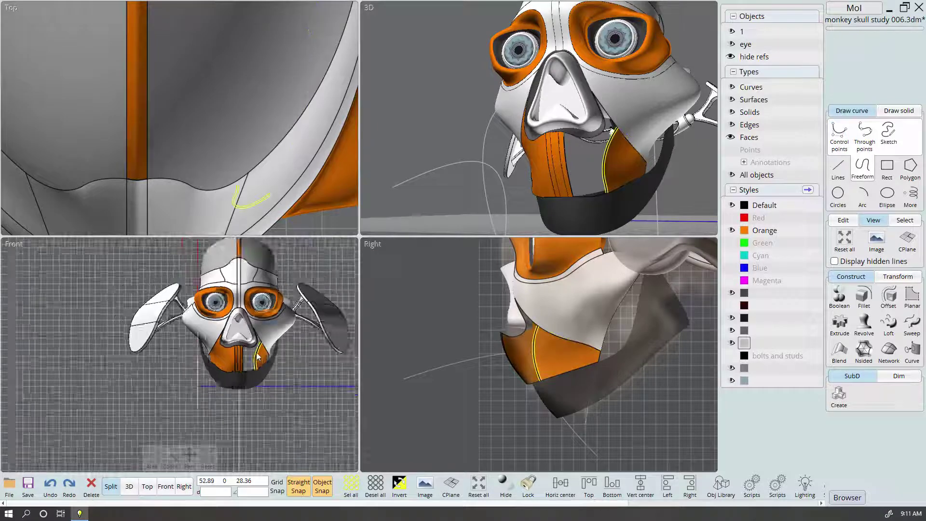
left_click(260, 352)
scroll(268, 339, "up", 3)
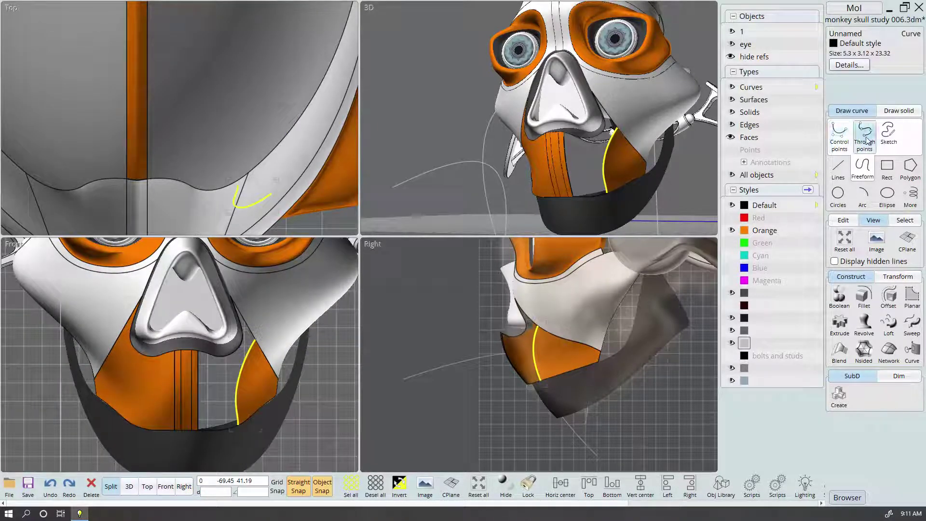
Draw a through-points curve from the yellow curve's end to the triangle apex, then maximise Front
left_click(865, 134)
scroll(253, 376, "up", 2)
left_click(248, 327)
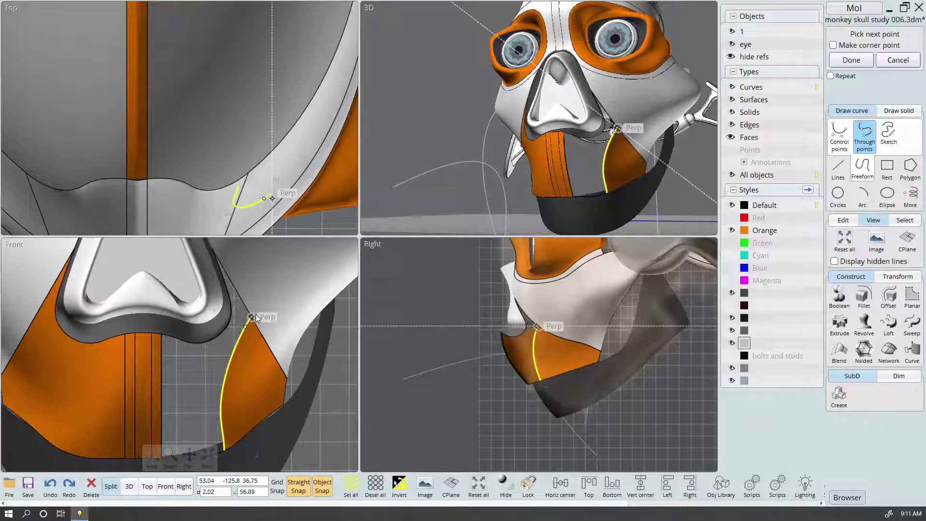
scroll(248, 323, "up", 3)
scroll(246, 315, "up", 2)
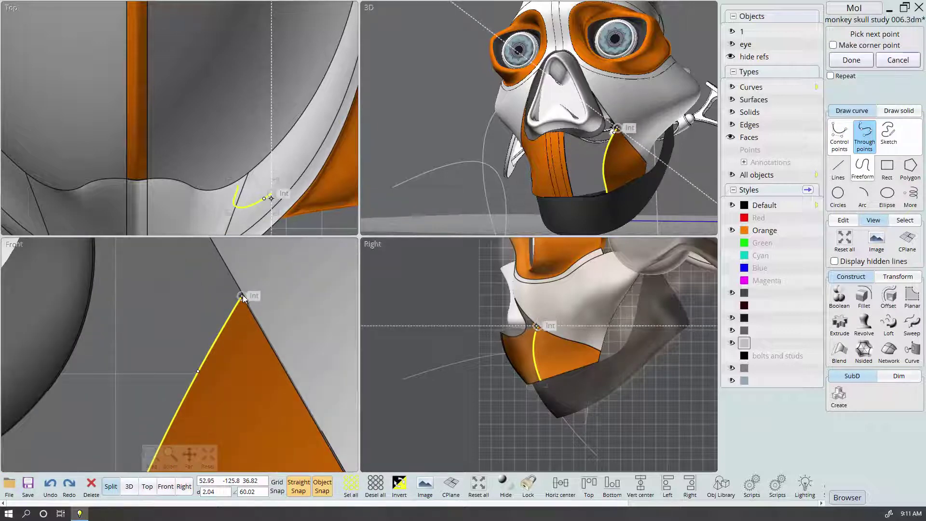
scroll(264, 265, "up", 1)
left_click(235, 306)
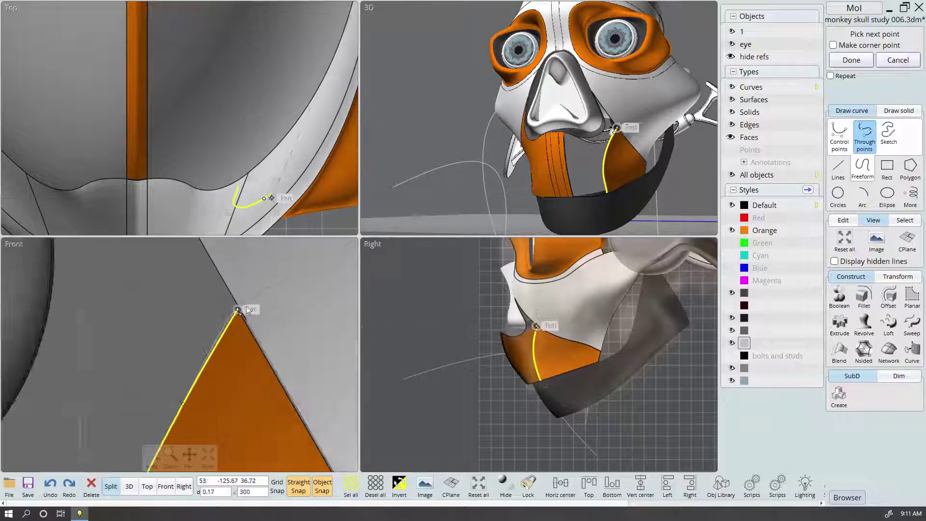
scroll(250, 299, "down", 2)
scroll(248, 333, "down", 2)
scroll(247, 367, "down", 2)
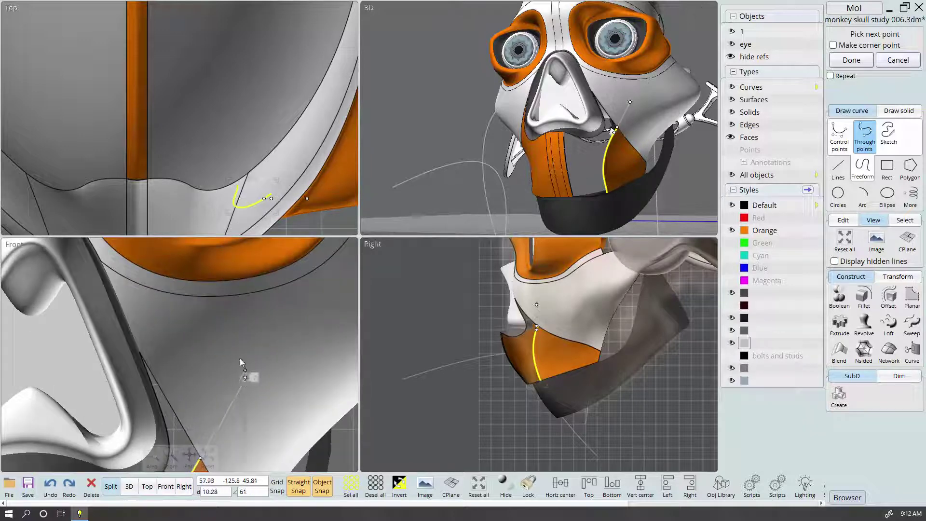
scroll(199, 309, "down", 2)
scroll(206, 333, "down", 2)
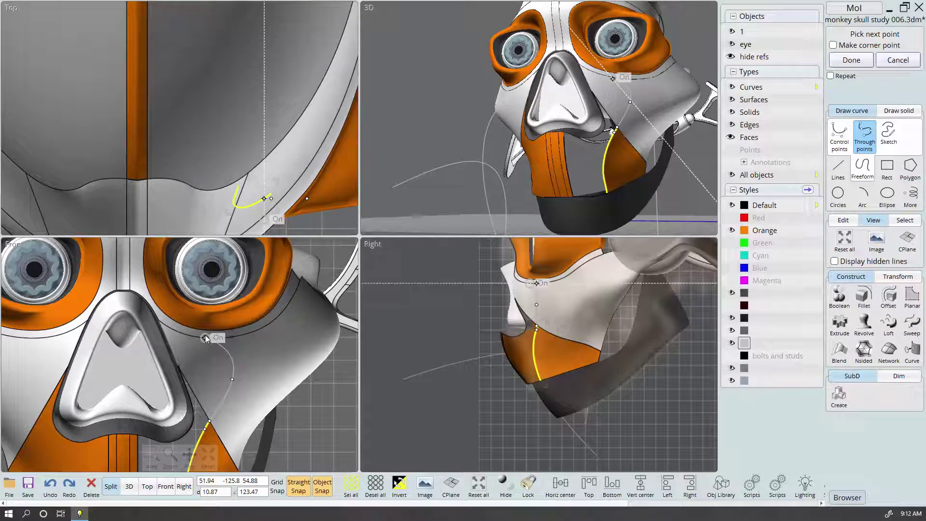
right_click(205, 335)
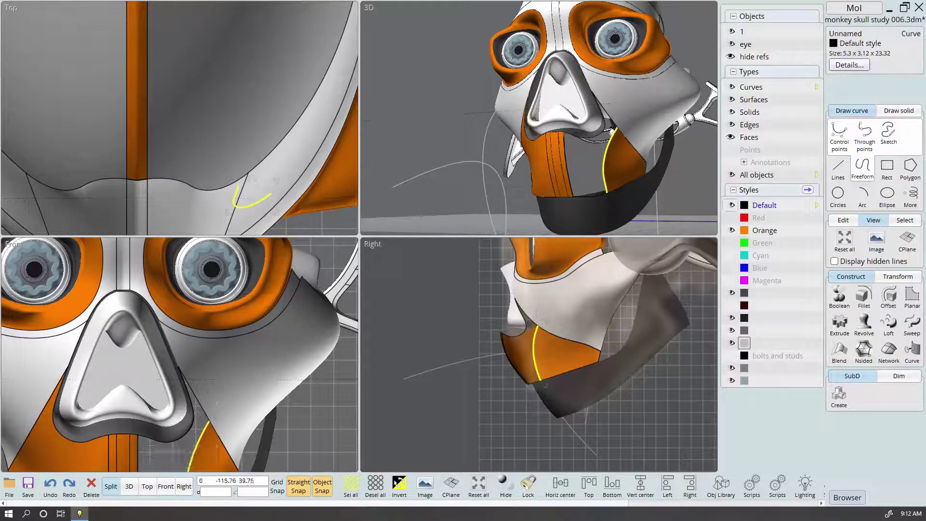
left_click(166, 487)
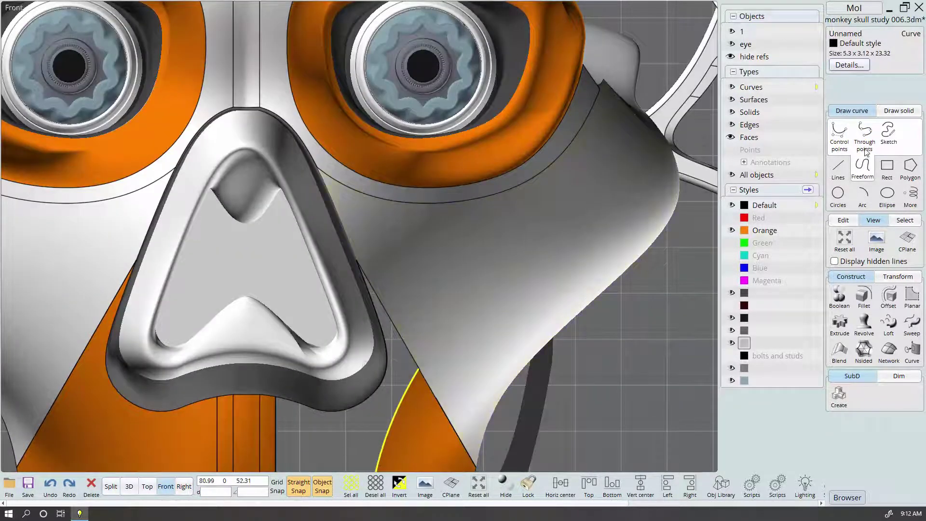
left_click(839, 132)
scroll(475, 239, "down", 3)
scroll(422, 252, "up", 1)
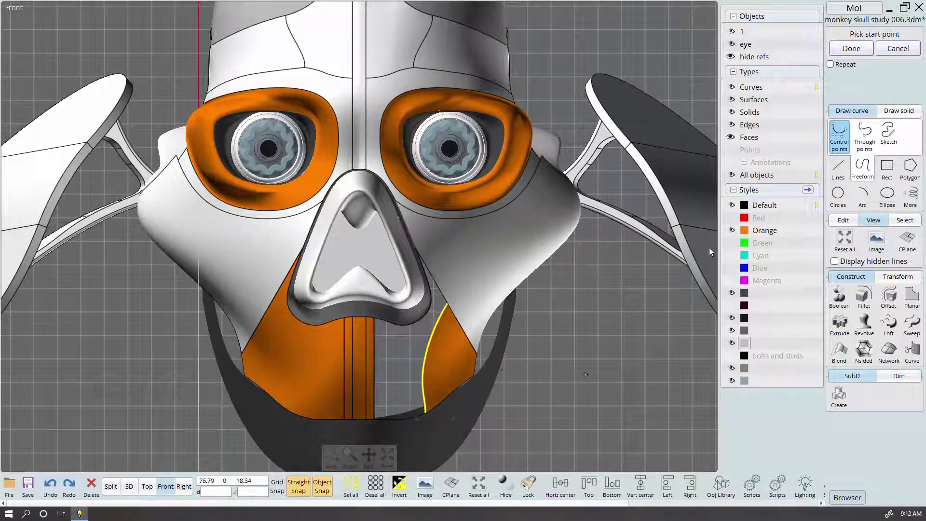
End the unfinished curve command, then select and deselect the chin faces
left_click(899, 48)
left_click(410, 333)
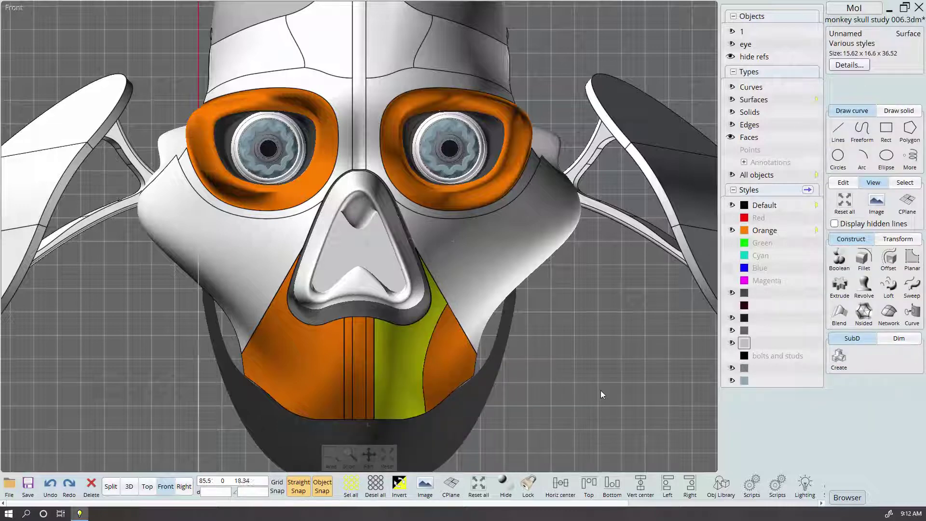
left_click(460, 377)
left_click(546, 399)
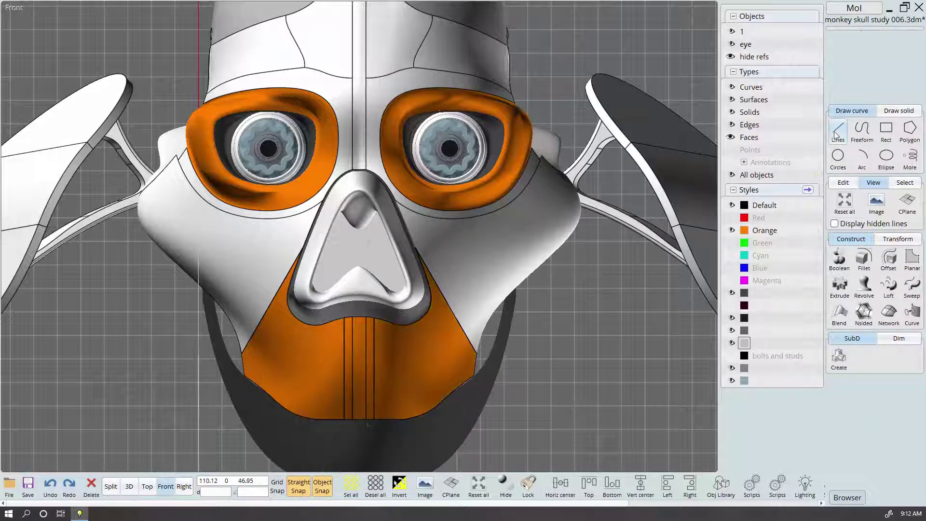
Draw a control-point curve from the upper cheek to the chin's lower edge, showing hidden lines
left_click(861, 136)
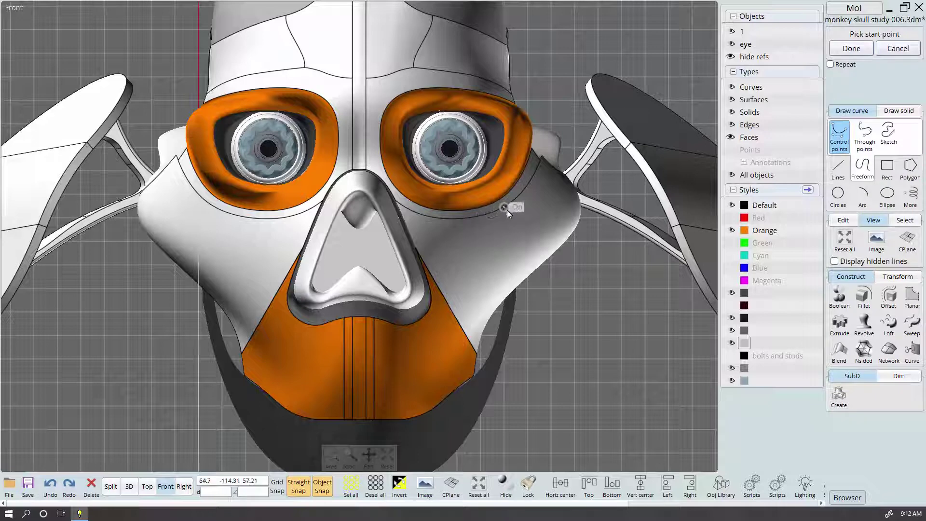
left_click(511, 204)
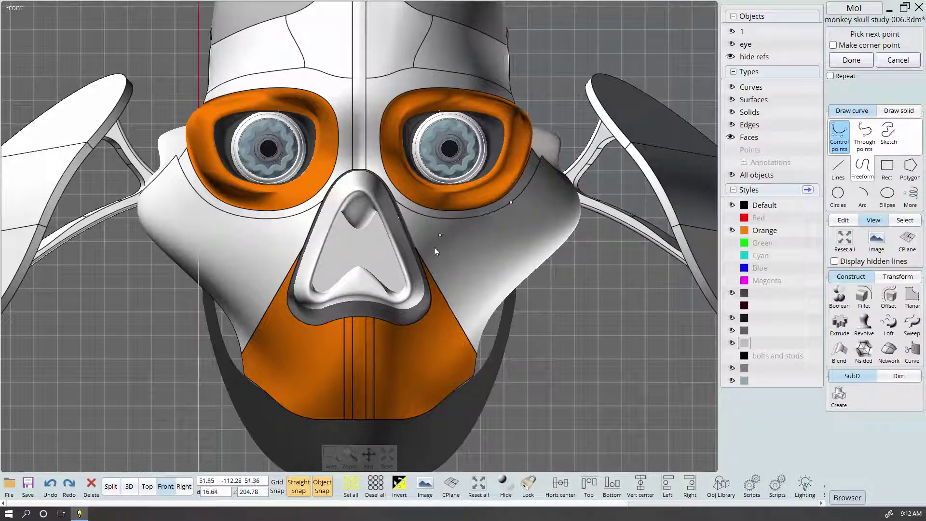
left_click(835, 262)
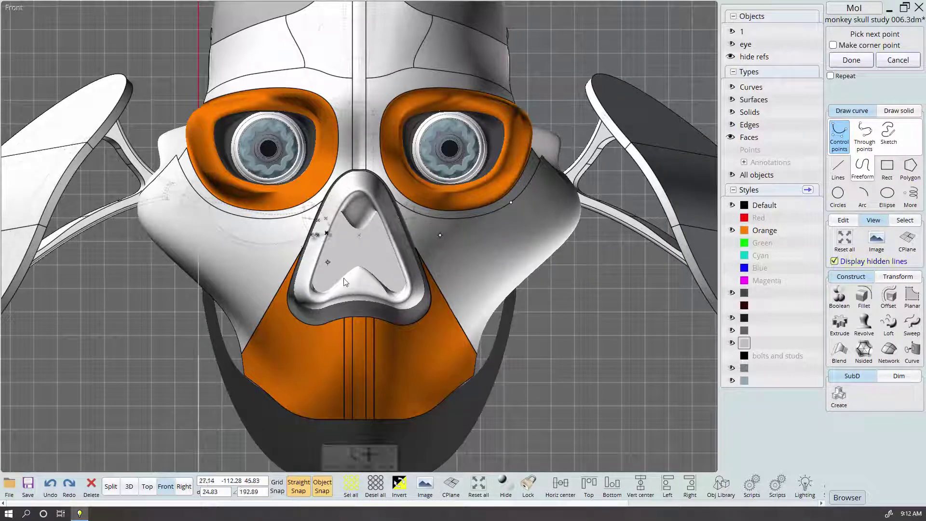
left_click(439, 403)
right_click(439, 401)
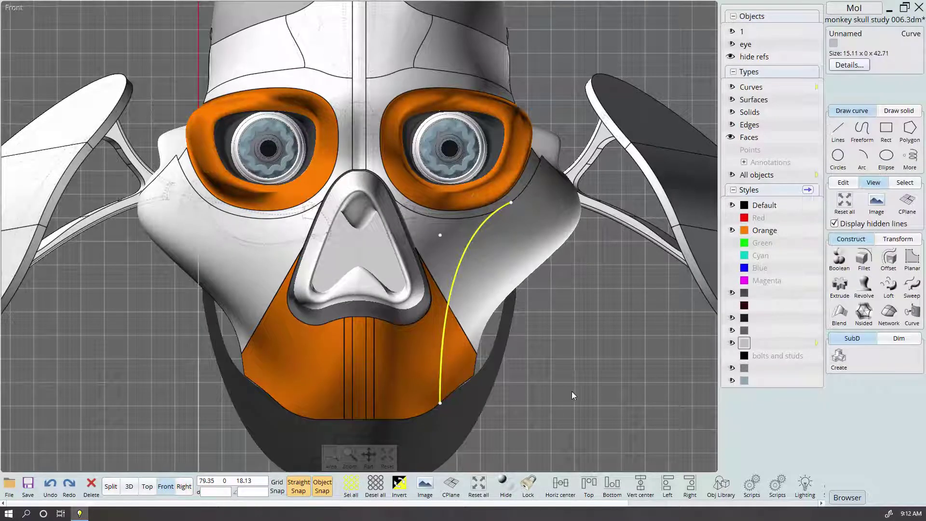
Add a midpoint to the curve and reshape it, snapping the upper point onto the cheek boundary
left_click(843, 183)
left_click(861, 236)
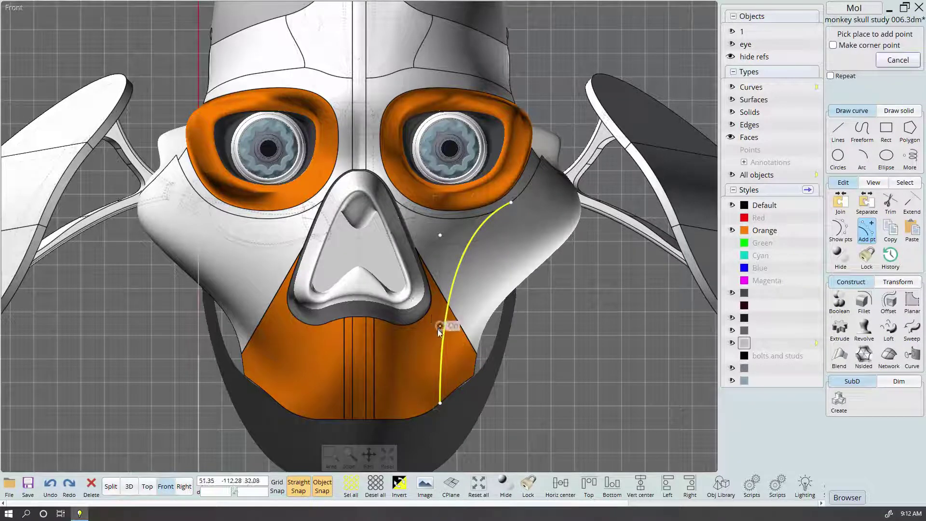
left_click(439, 334)
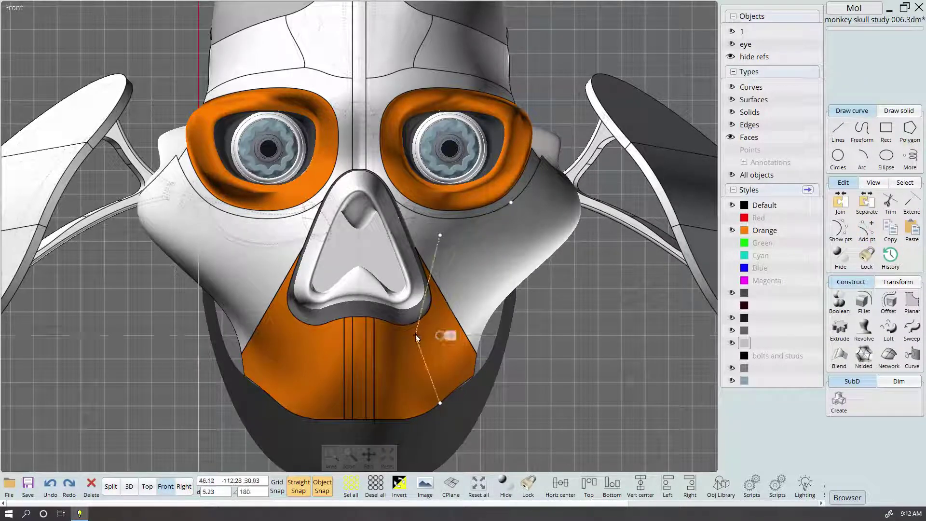
left_click_drag(418, 335, 416, 337)
left_click(553, 368)
left_click_drag(439, 404, 469, 429)
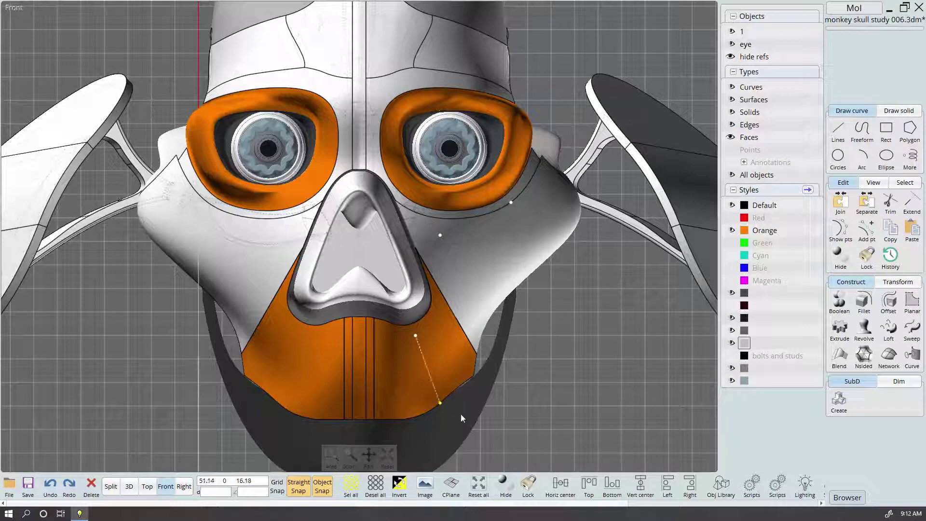
left_click(511, 202)
left_click(484, 213)
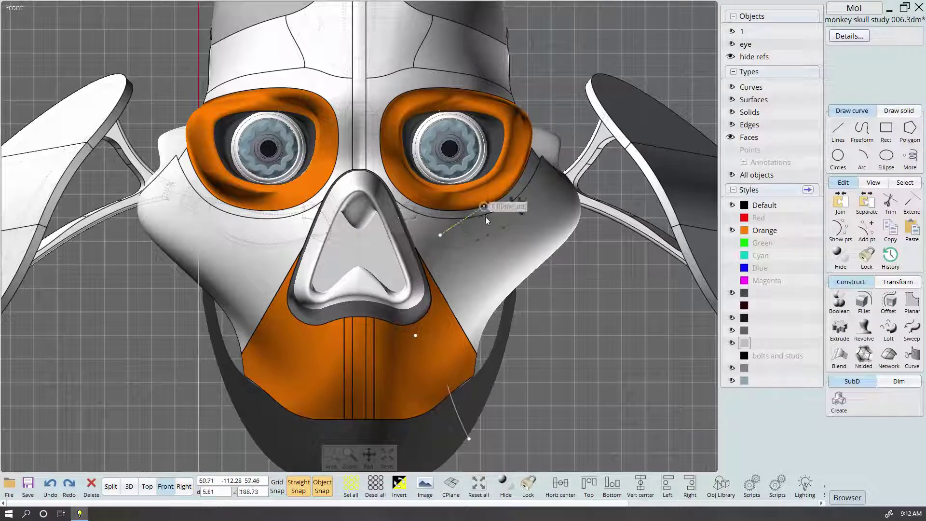
Trim the upper right cheek and lower right chin faces with the new curve, keeping all pieces
left_click(486, 215)
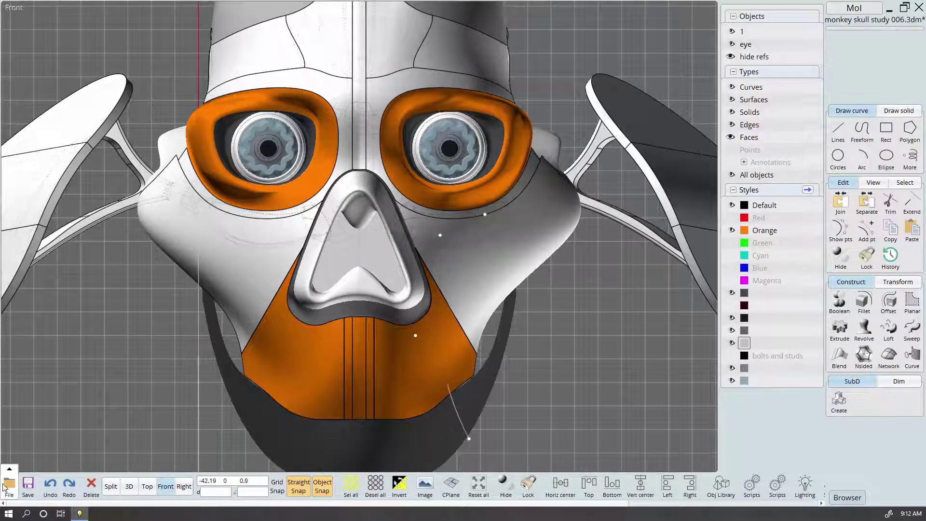
left_click(488, 257)
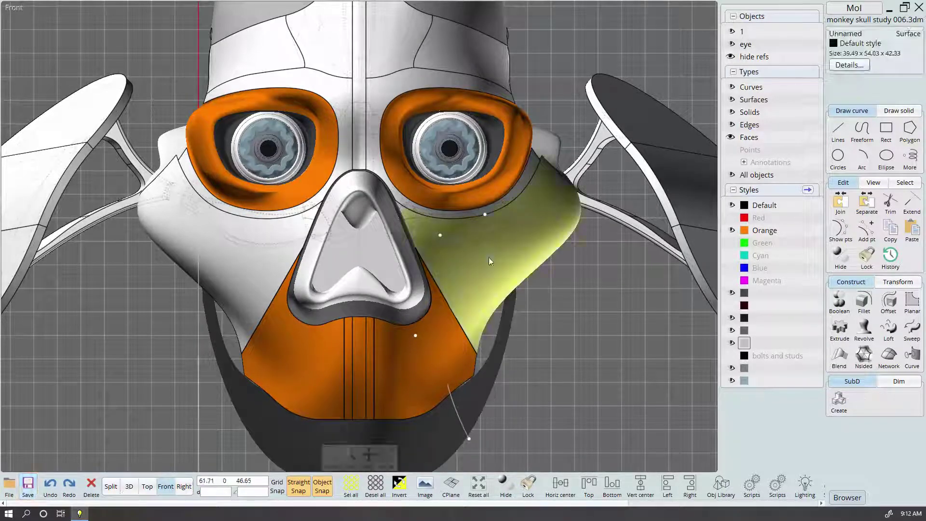
left_click(458, 352)
key("t")
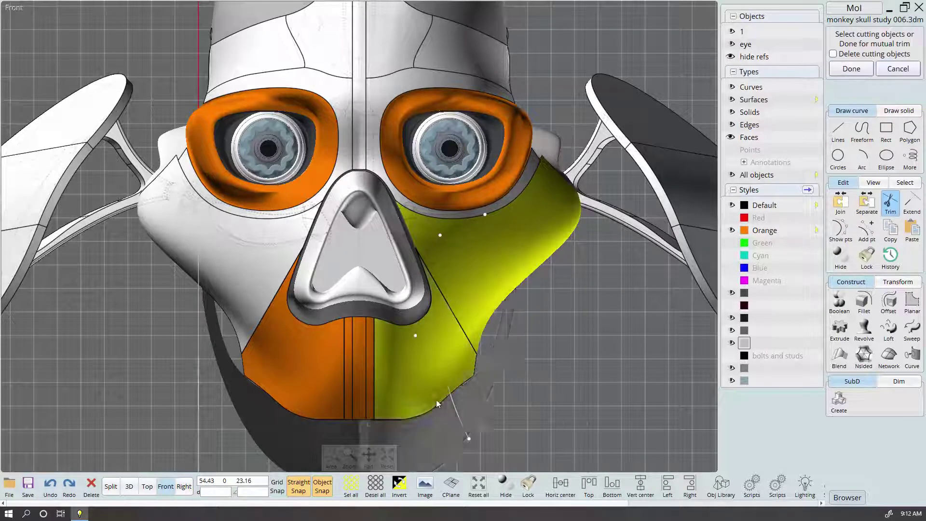
left_click(452, 398)
right_click(452, 400)
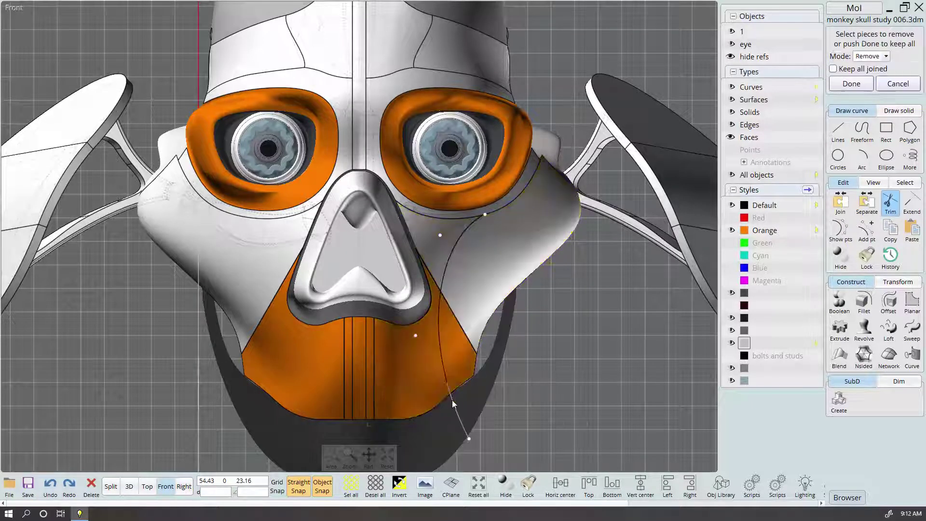
left_click(861, 86)
In the 3D view, select the vertical jaw construction curve and the long arc curve
left_click(129, 486)
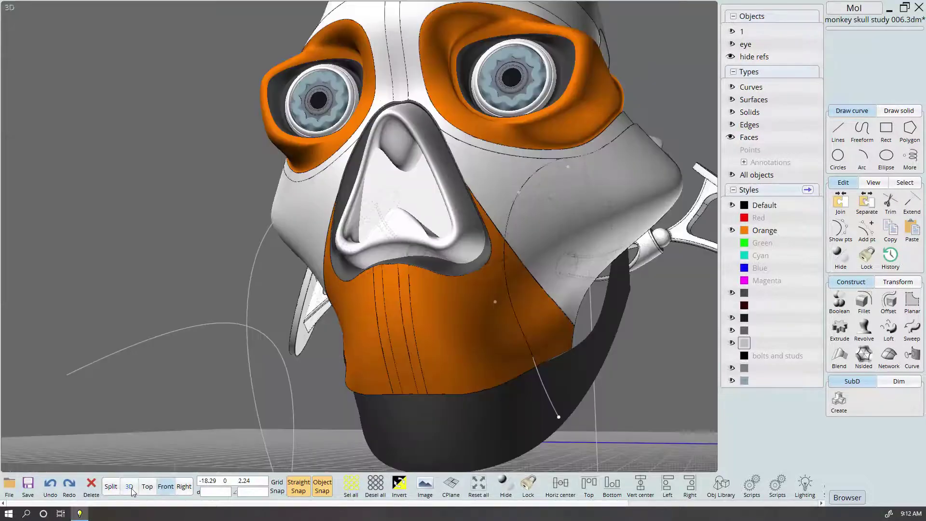
mouse_move(406, 348)
right_mouse_down()
mouse_move(536, 364)
mouse_move(351, 303)
mouse_move(369, 353)
mouse_move(375, 340)
right_mouse_up()
left_click(372, 319)
left_click(201, 355)
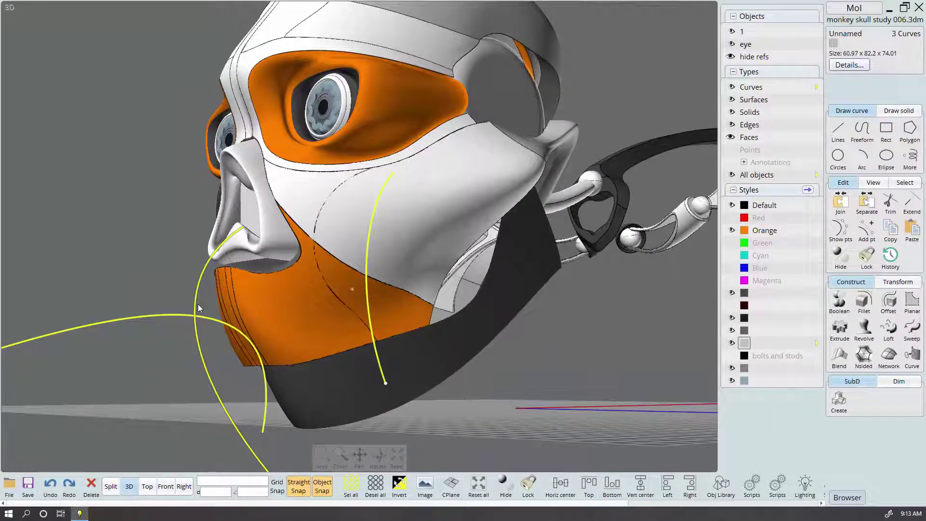
Delete the leftover construction curves and save the model
key("Delete")
scroll(197, 303, "down", 3)
right_click_drag(336, 352, 402, 339)
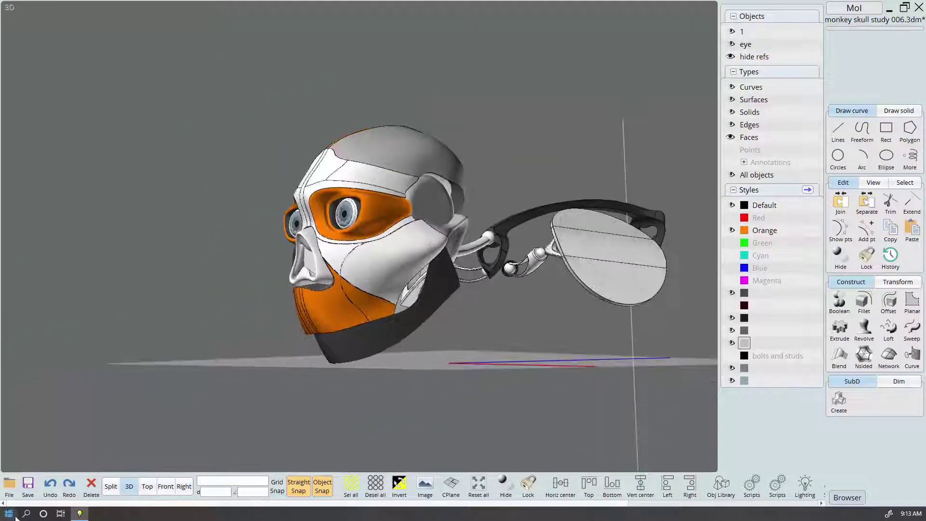
key("ctrl+s")
scroll(489, 303, "up", 5)
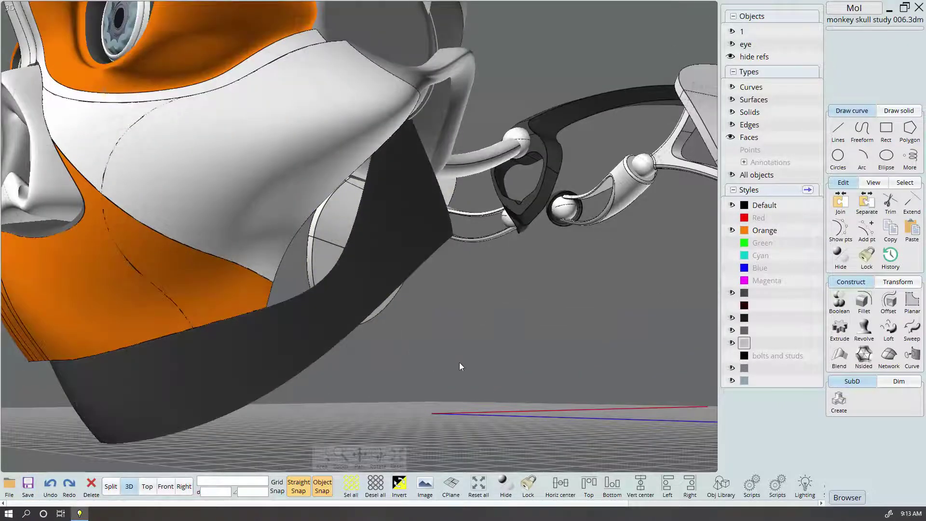
scroll(458, 366, "down", 5)
Turn off hidden-line display in the view
right_click_drag(530, 362, 400, 317)
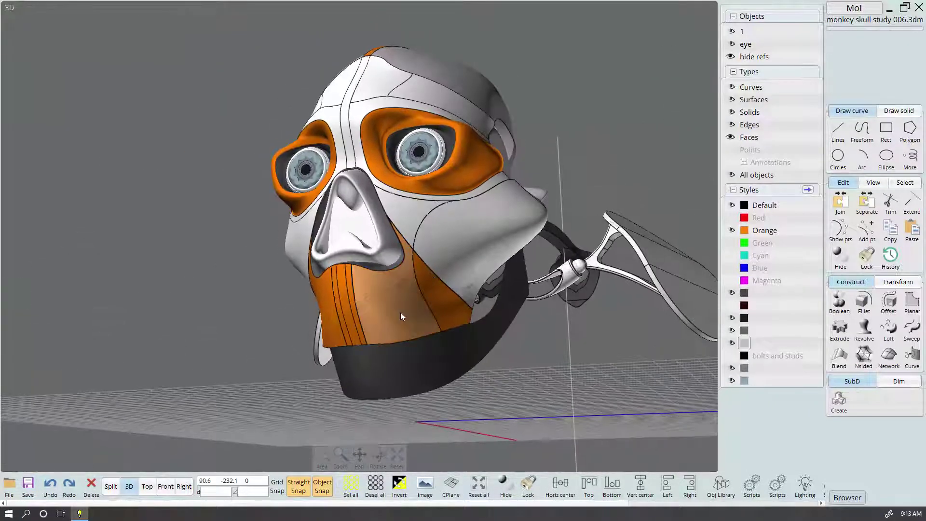
left_click(873, 183)
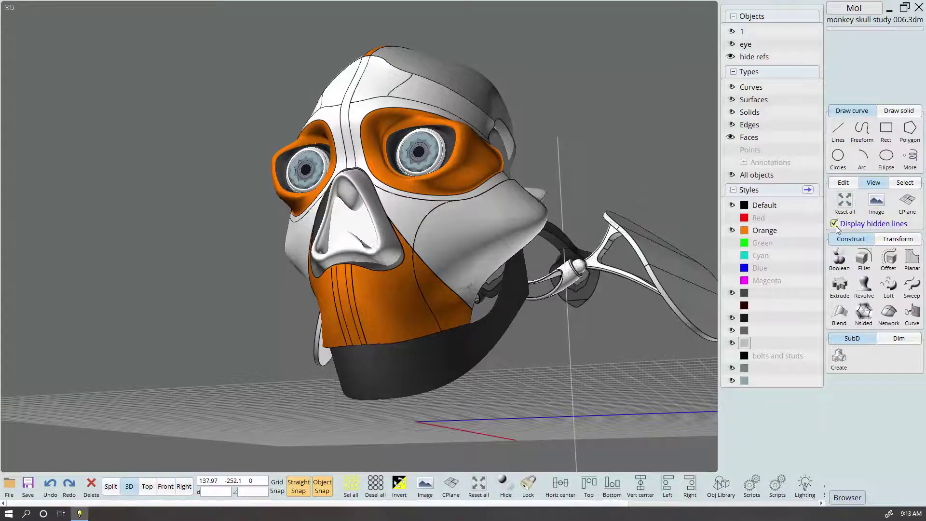
left_click(835, 224)
Join the cut cheek face with the chin face
mouse_move(506, 336)
right_mouse_down()
mouse_move(491, 258)
mouse_move(413, 348)
mouse_move(523, 296)
mouse_move(496, 341)
right_mouse_up()
left_click(492, 259)
left_click(413, 348)
key("ctrl+j")
scroll(448, 290, "up", 3)
scroll(437, 257, "up", 2)
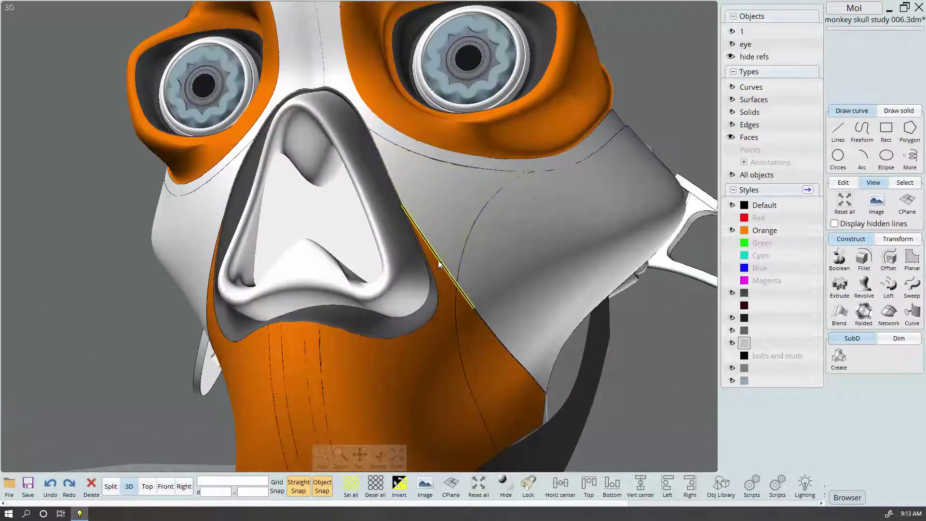
scroll(439, 260, "down", 3)
left_click(404, 251)
key("Escape")
left_click(448, 288)
key("ctrl+j")
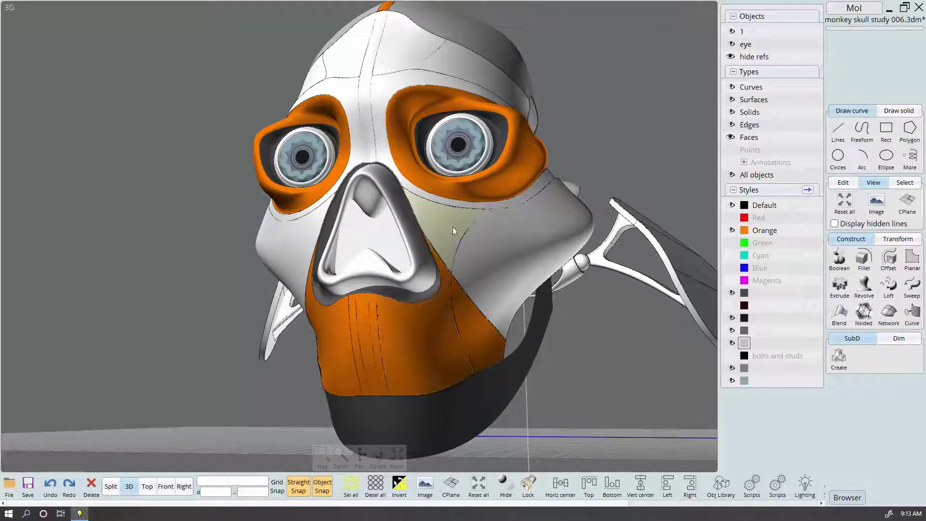
scroll(554, 201, "down", 2)
Select the lower orange face and return to the four-view layout
right_click_drag(440, 331, 415, 311)
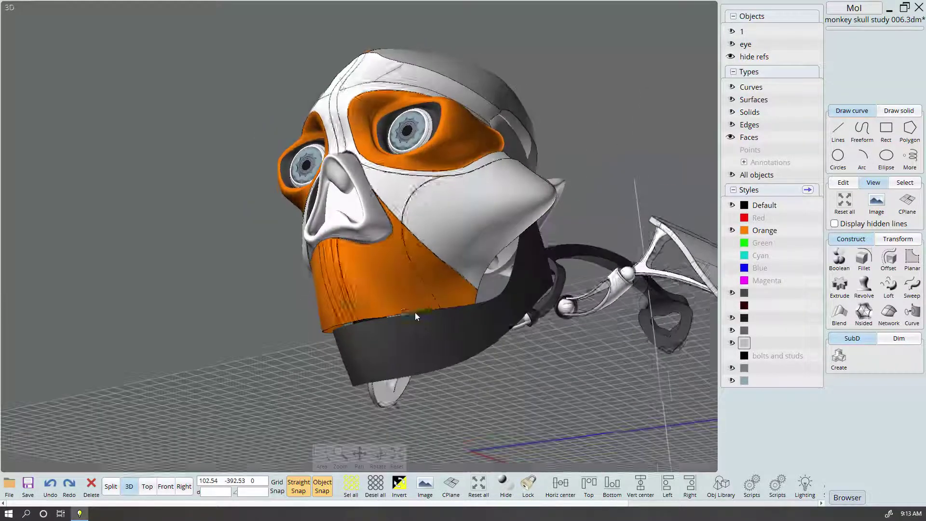
left_click(417, 312)
left_click(111, 487)
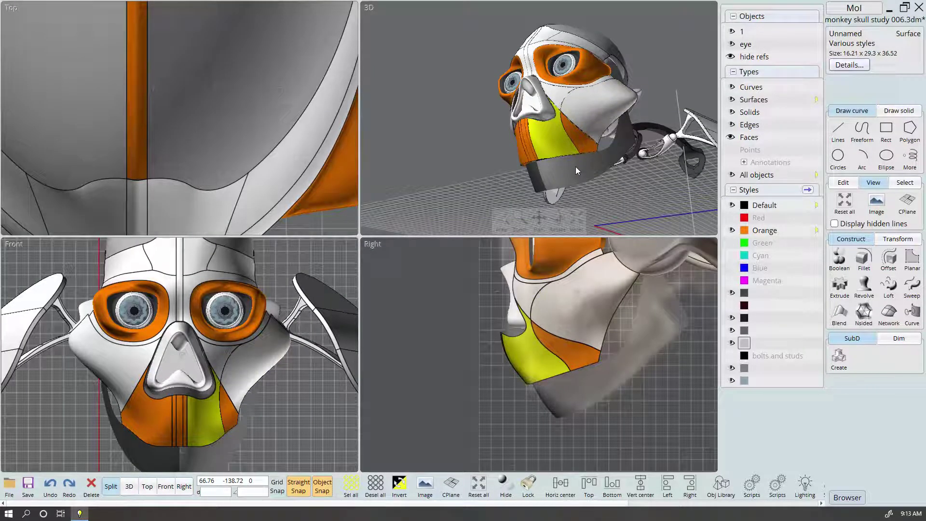
Maximize the 3D view and select the cheek face and its curved boundary edge
right_click_drag(547, 141, 527, 138)
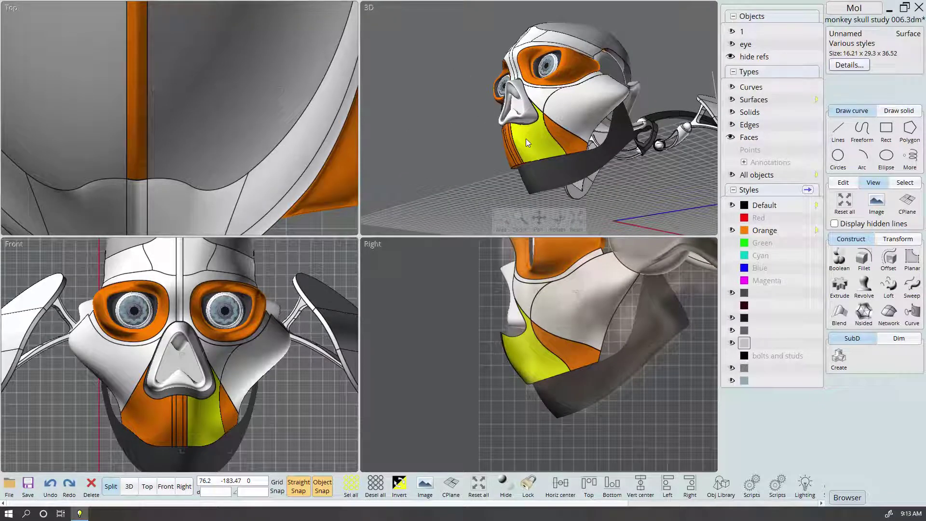
left_click(130, 486)
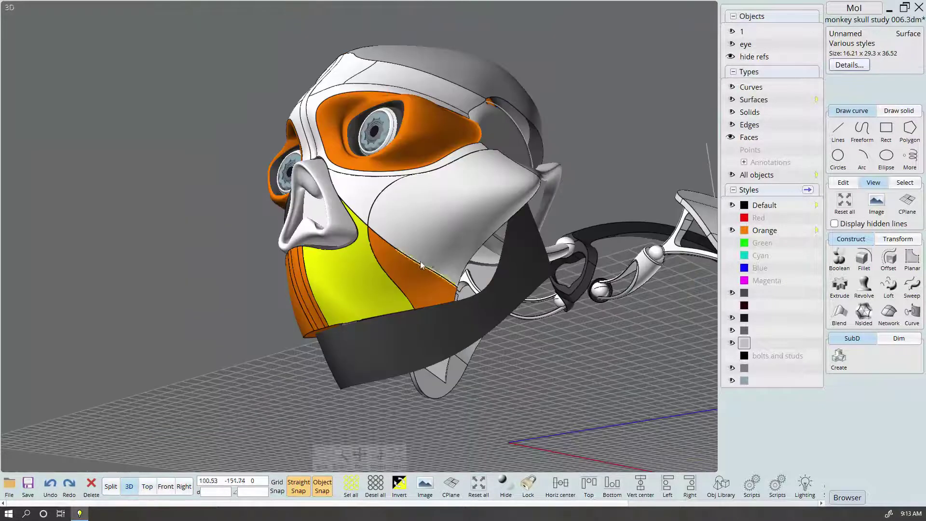
right_click_drag(406, 264, 412, 287)
left_click(526, 421)
scroll(409, 199, "up", 3)
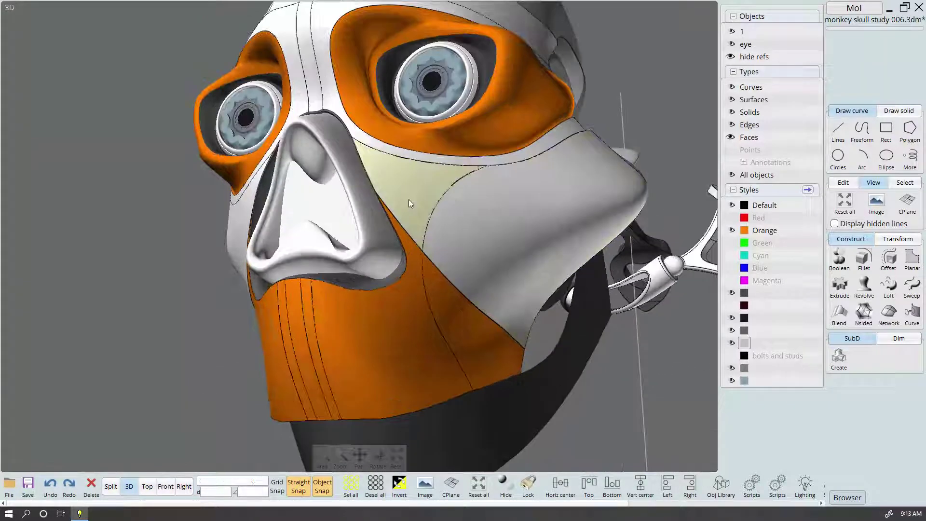
left_click(409, 199)
left_click(423, 278)
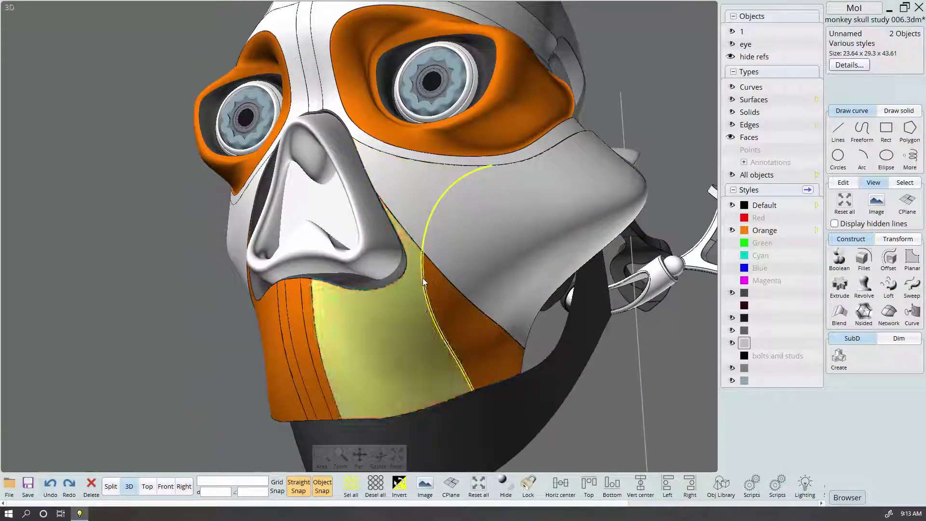
scroll(421, 239, "up", 2)
scroll(427, 272, "up", 3)
scroll(415, 303, "up", 3)
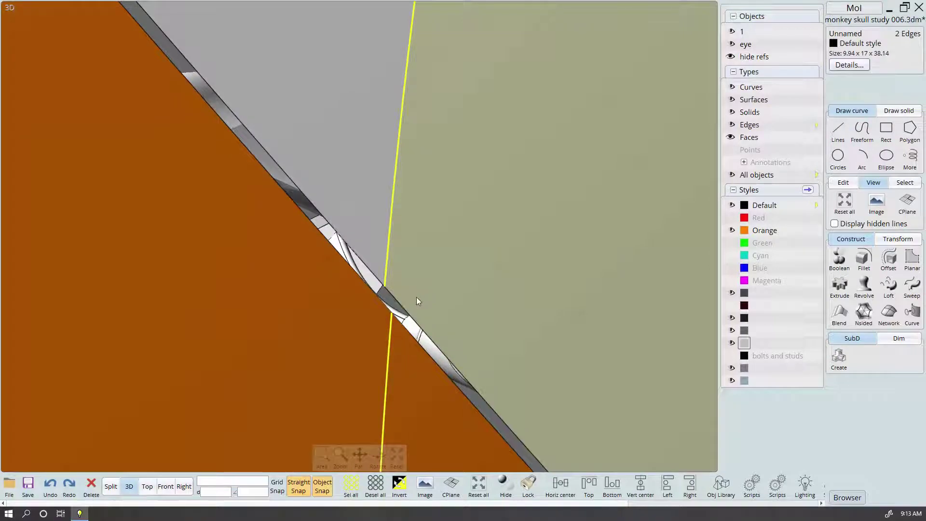
scroll(415, 303, "down", 5)
Orbit around the face, checking the upper cheek face and the white mask surface
key("Escape")
scroll(406, 241, "up", 2)
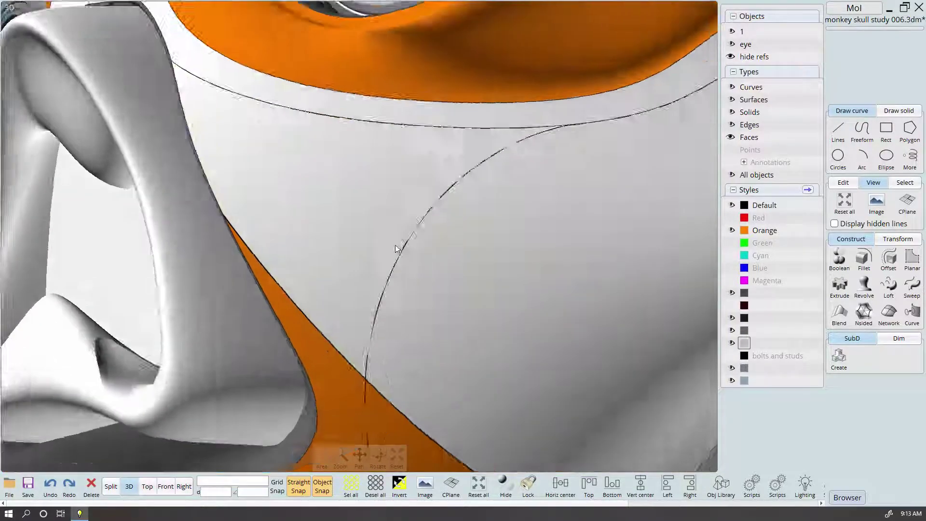
scroll(394, 247, "down", 2)
left_click(400, 310)
scroll(403, 299, "down", 2)
scroll(449, 286, "down", 2)
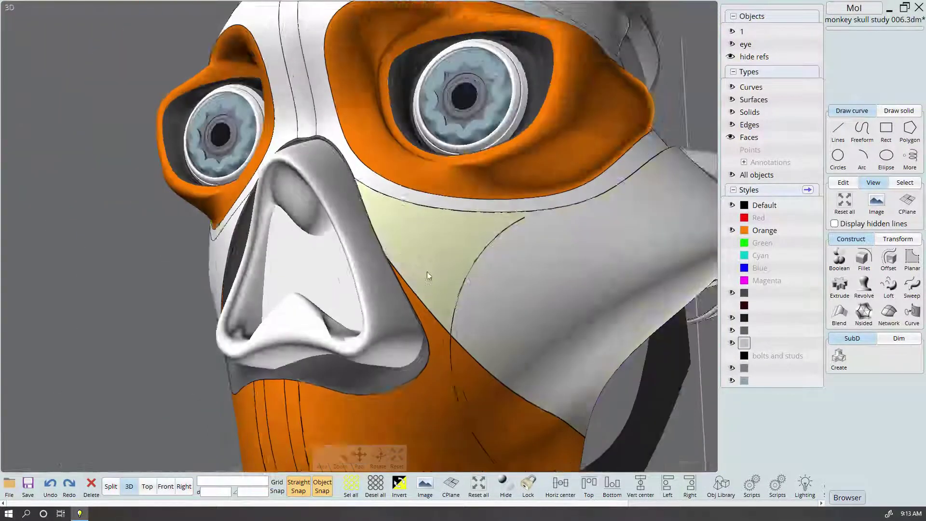
scroll(449, 286, "down", 3)
scroll(456, 227, "up", 2)
mouse_move(416, 230)
right_mouse_down()
mouse_move(456, 227)
mouse_move(421, 226)
right_mouse_up()
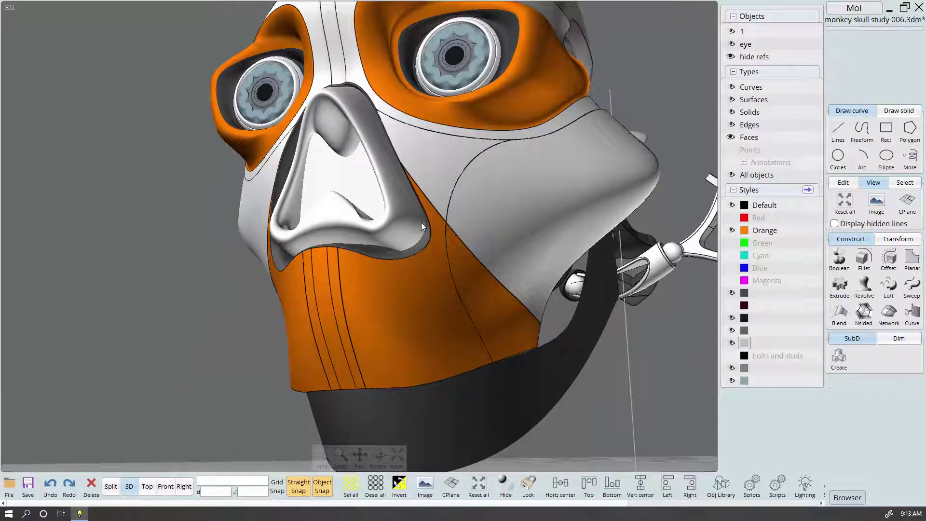
scroll(421, 223, "down", 3)
scroll(349, 260, "up", 3)
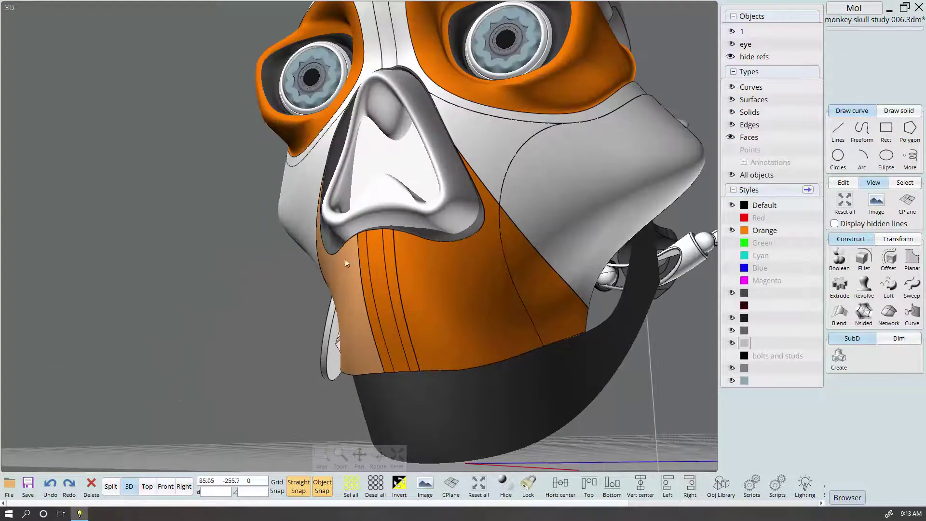
right_click_drag(350, 263, 490, 284)
scroll(507, 251, "up", 3)
scroll(507, 250, "down", 2)
right_click_drag(590, 217, 476, 204)
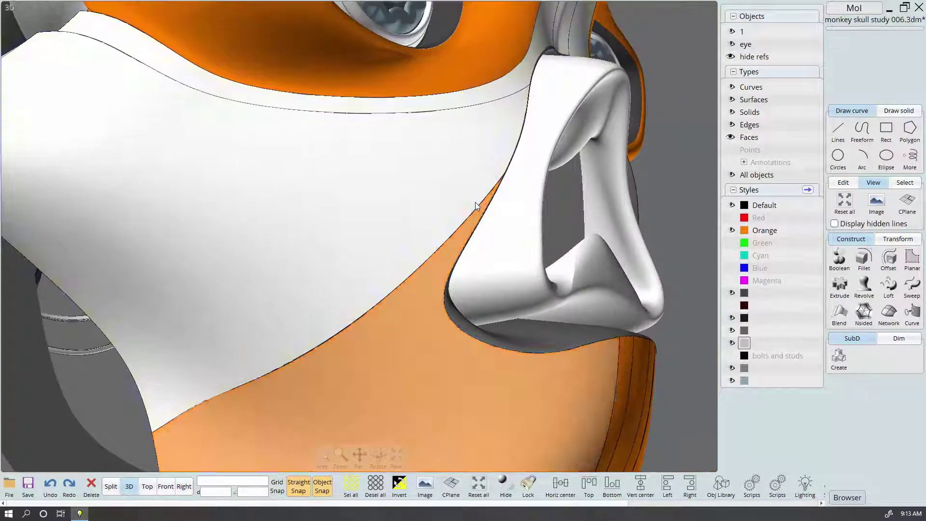
scroll(510, 218, "up", 3)
scroll(510, 218, "down", 2)
scroll(418, 305, "down", 2)
left_click(419, 305)
scroll(390, 314, "up", 1)
key("Escape")
scroll(410, 309, "up", 2)
scroll(411, 309, "up", 1)
scroll(410, 308, "down", 3)
scroll(554, 331, "down", 2)
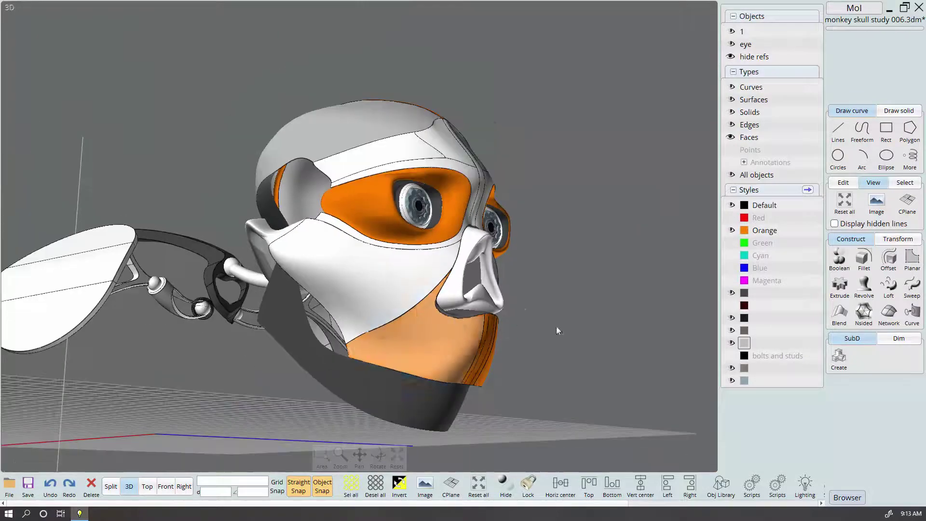
mouse_move(553, 331)
right_mouse_down()
mouse_move(451, 345)
mouse_move(401, 384)
right_mouse_up()
Restore the four-view layout and mirror the cheek curve across the centreline
left_click(471, 334)
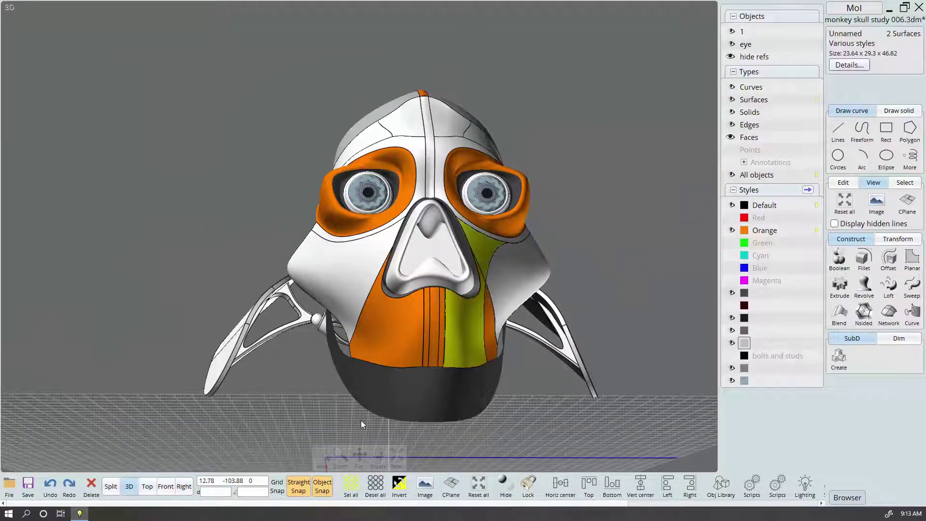
left_click(111, 487)
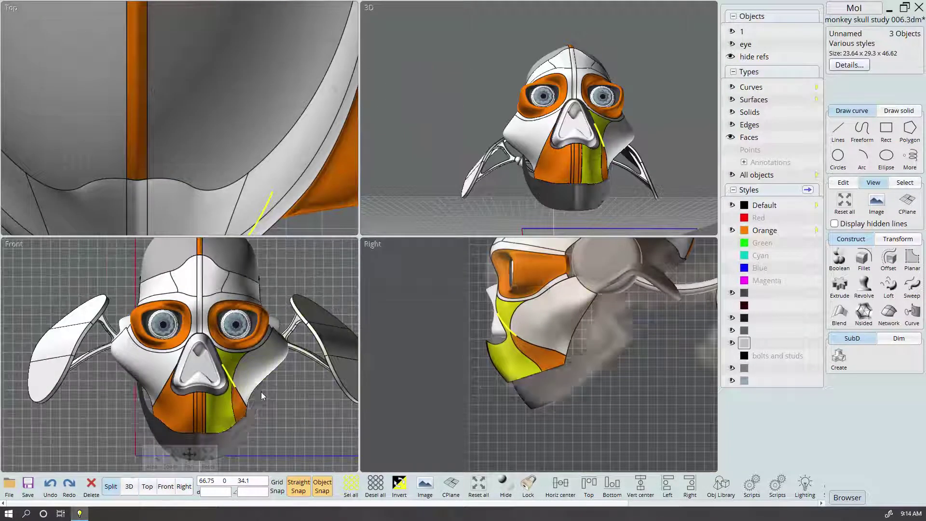
left_click(237, 418)
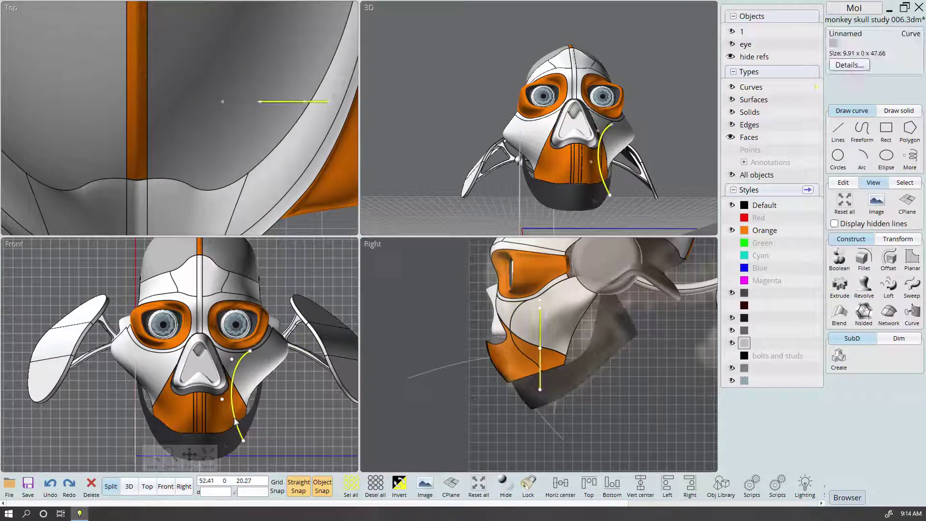
key("m")
scroll(214, 356, "up", 2)
scroll(194, 373, "up", 2)
scroll(203, 383, "up", 2)
scroll(216, 337, "down", 2)
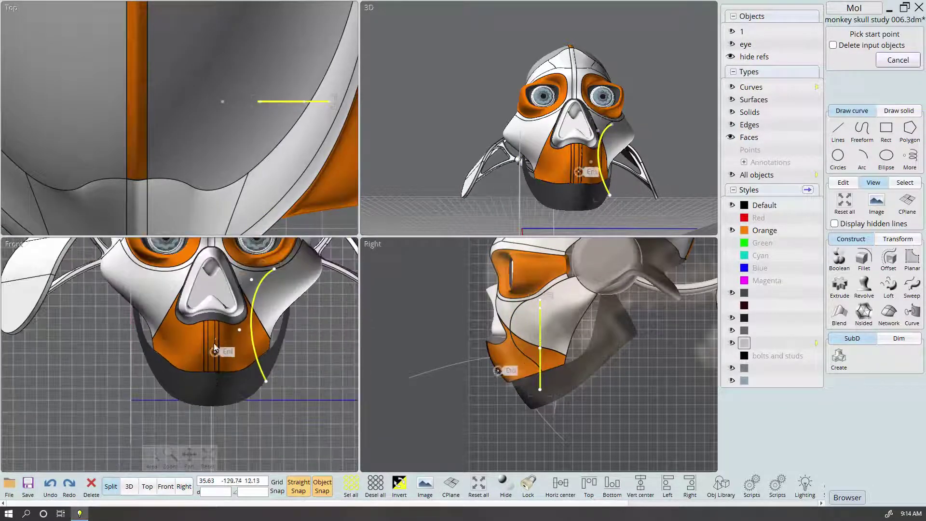
scroll(215, 337, "down", 2)
scroll(227, 261, "down", 2)
left_click(229, 261)
left_click(274, 413)
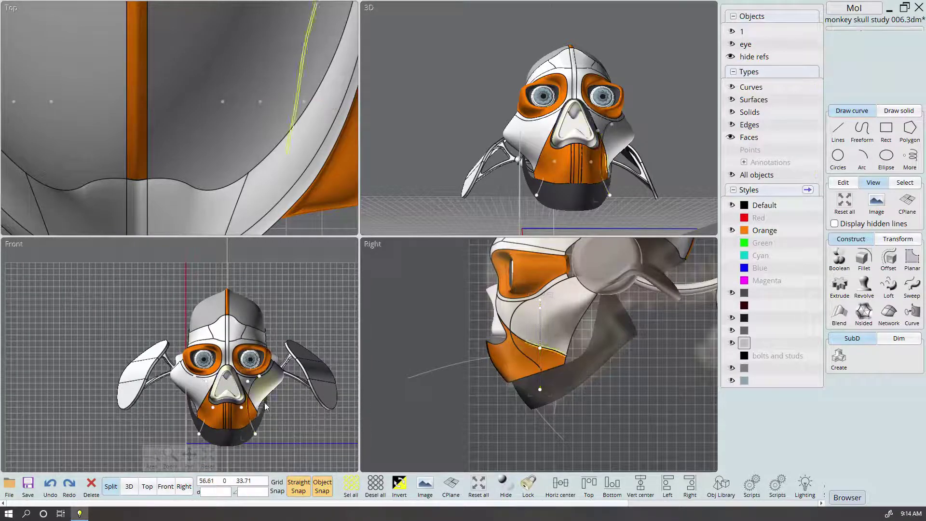
scroll(236, 367, "up", 2)
Delete the right-side surfaces and leftover curve, and select the large left face
left_click(227, 425)
key("Delete")
scroll(249, 422, "up", 2)
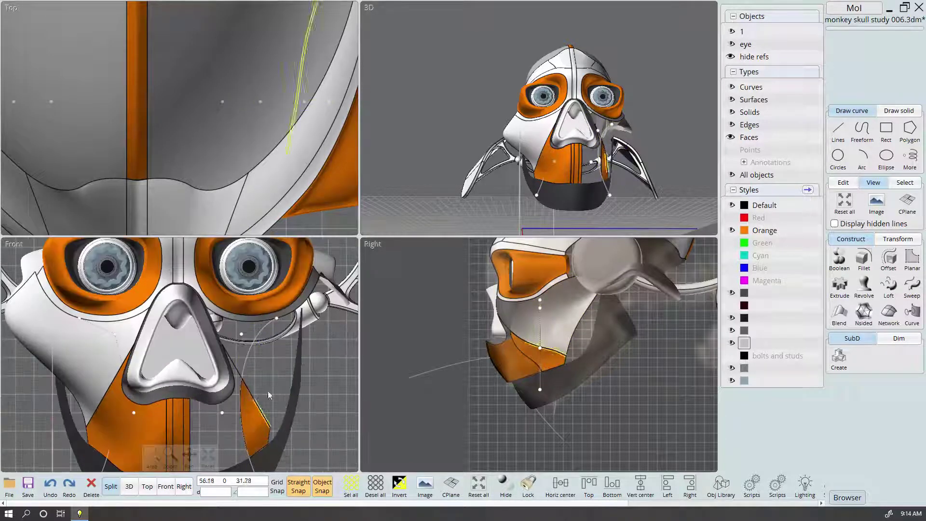
left_click(238, 421)
key("Delete")
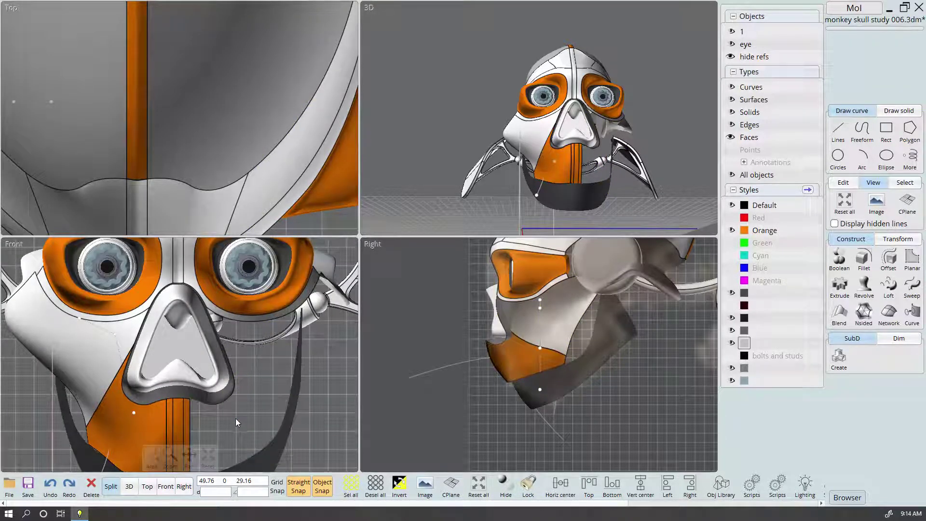
left_click(109, 409)
Select the left cheek surface together with the orange chin surface below it
left_click(87, 381)
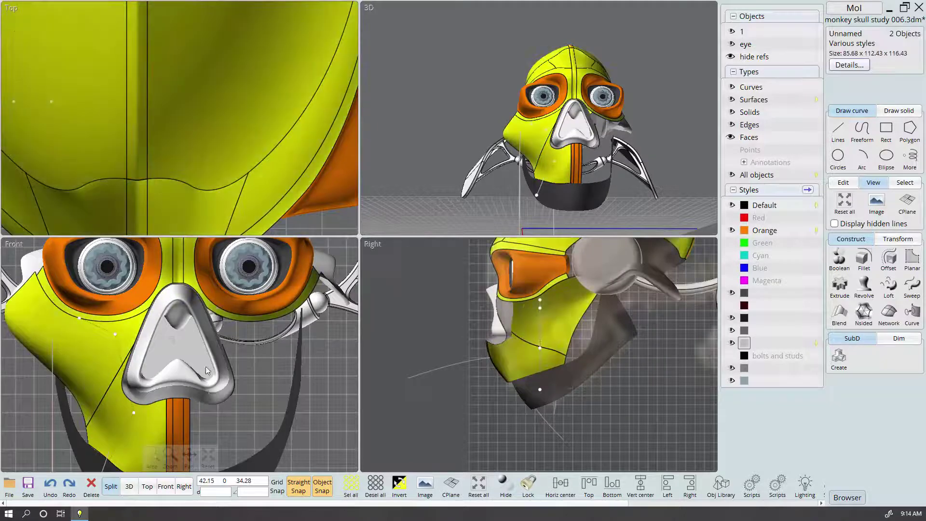
right_click_drag(204, 400, 208, 423)
left_click(273, 411)
left_click(83, 379)
left_click(843, 183)
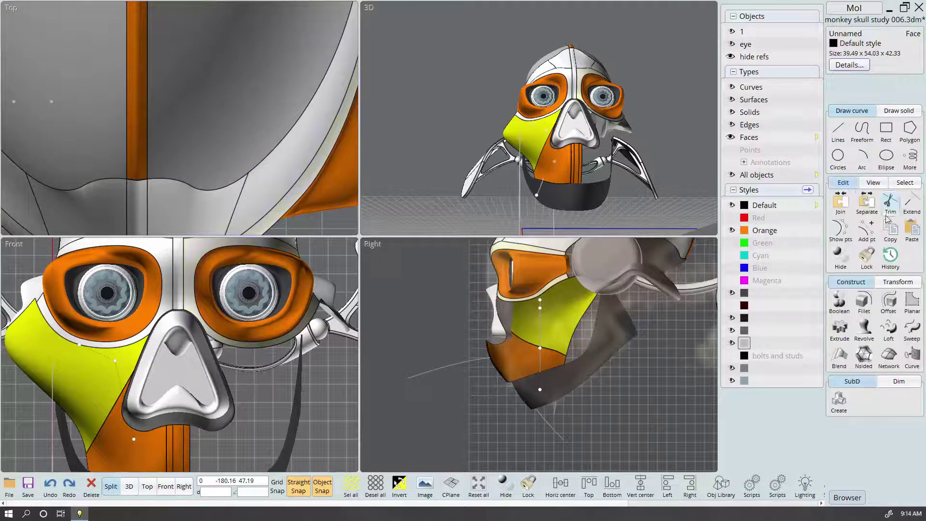
left_click(87, 406)
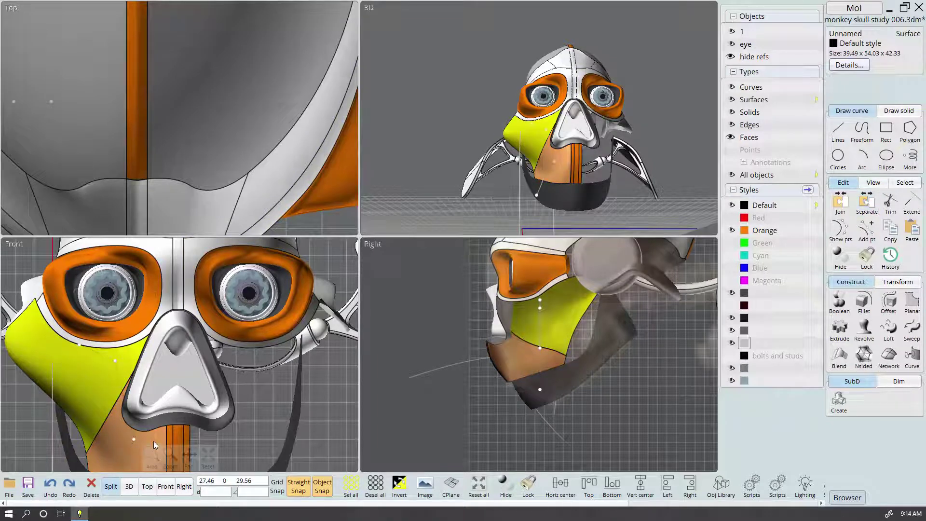
left_click(120, 421)
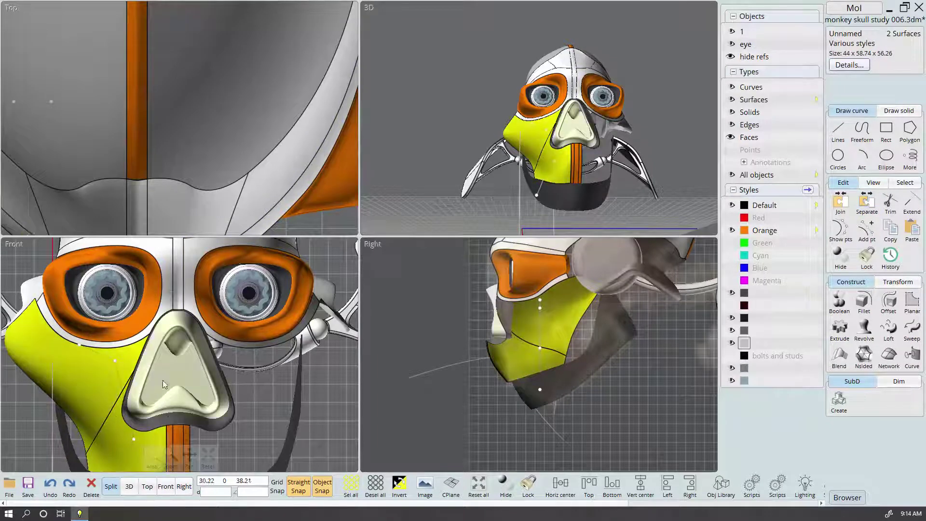
right_click_drag(120, 421, 181, 398)
scroll(181, 397, "down", 3)
Mirror both surfaces across the centreline and select the right cheek surface
key("m")
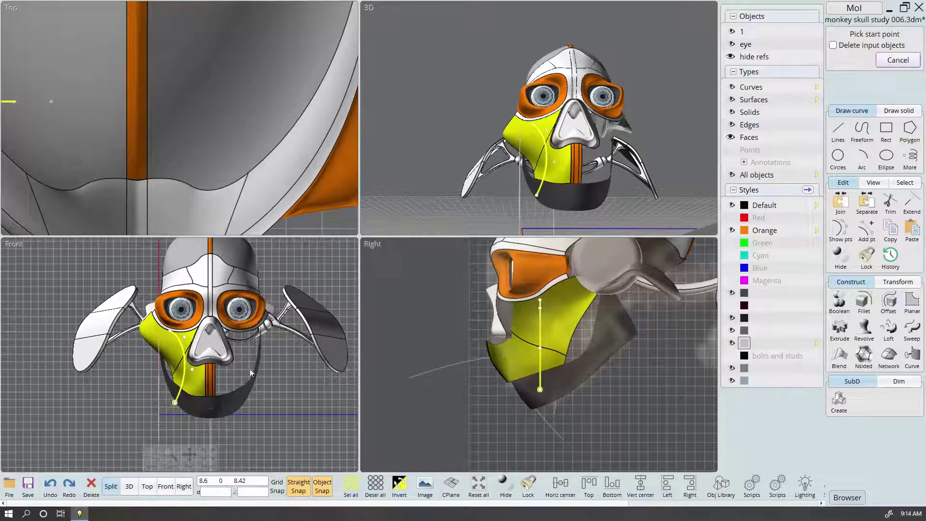
left_click(183, 250)
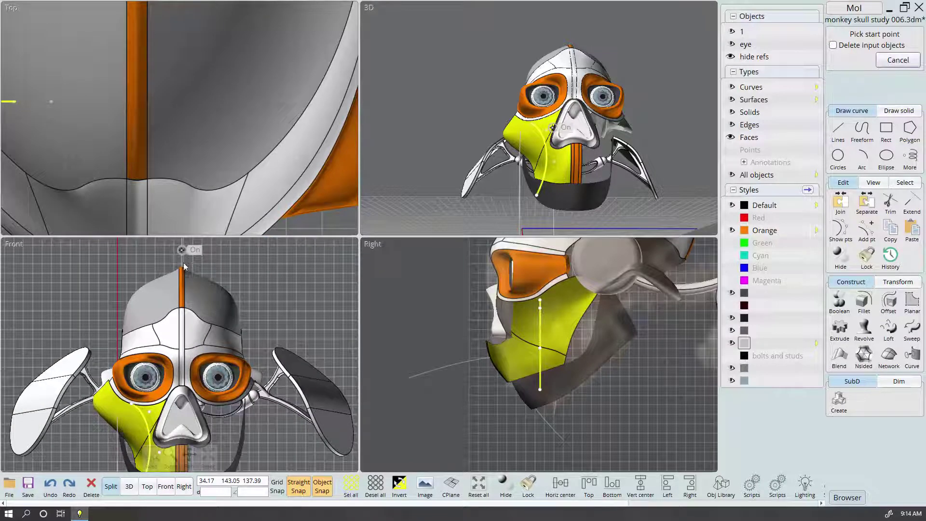
left_click(185, 337)
left_click(291, 309)
right_click_drag(584, 189, 623, 132)
scroll(586, 144, "up", 3)
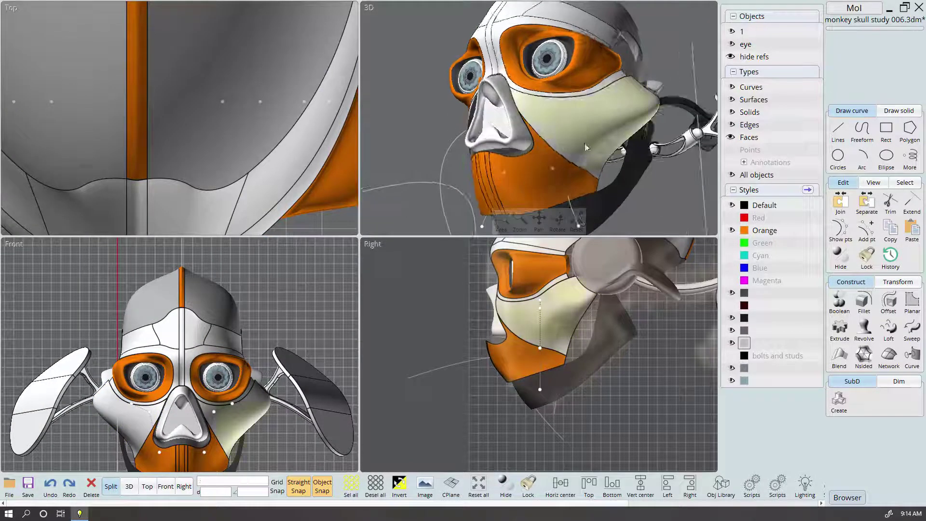
right_click_drag(243, 434, 243, 342)
left_click(239, 345)
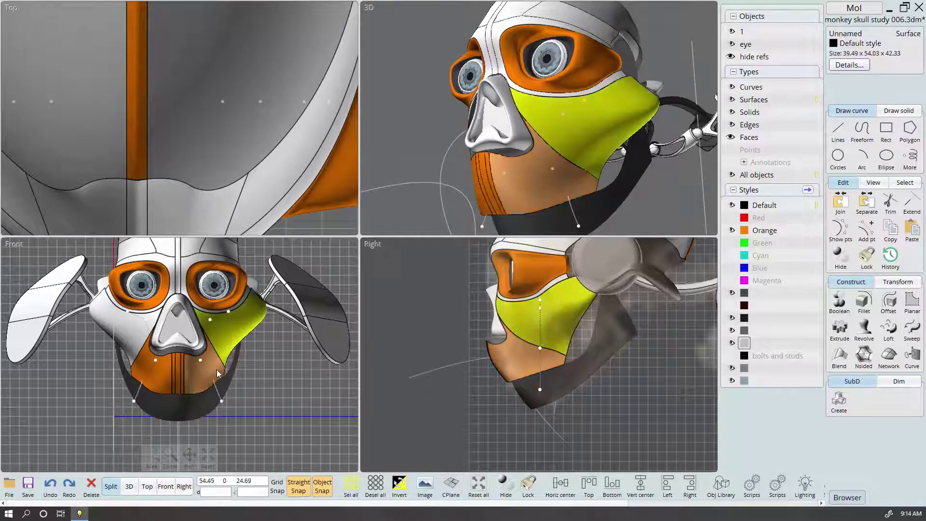
scroll(215, 370, "up", 3)
Trim the cheek surface with the curve, removing its lower piece
key("t")
left_click(210, 404)
right_click(211, 404)
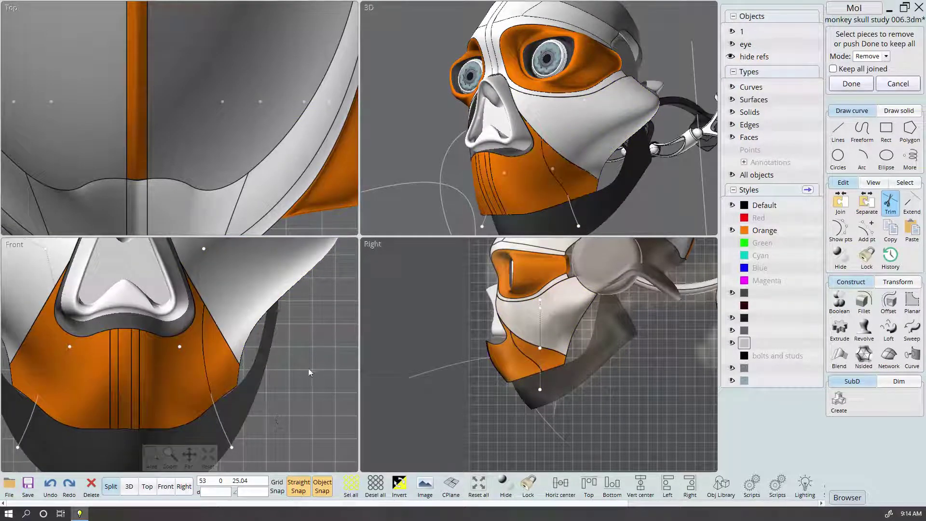
left_click(261, 363)
left_click(852, 83)
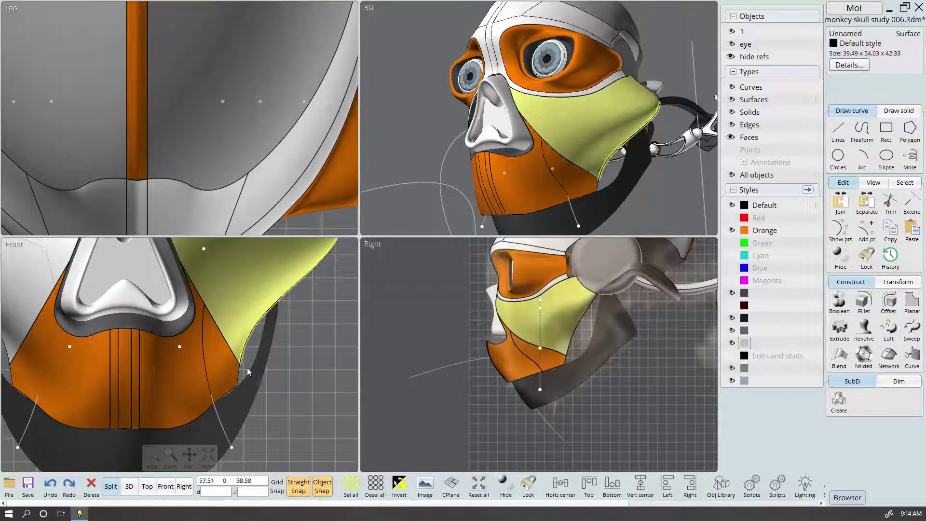
left_click(247, 372)
scroll(247, 370, "down", 3)
scroll(249, 312, "up", 2)
scroll(248, 312, "up", 3)
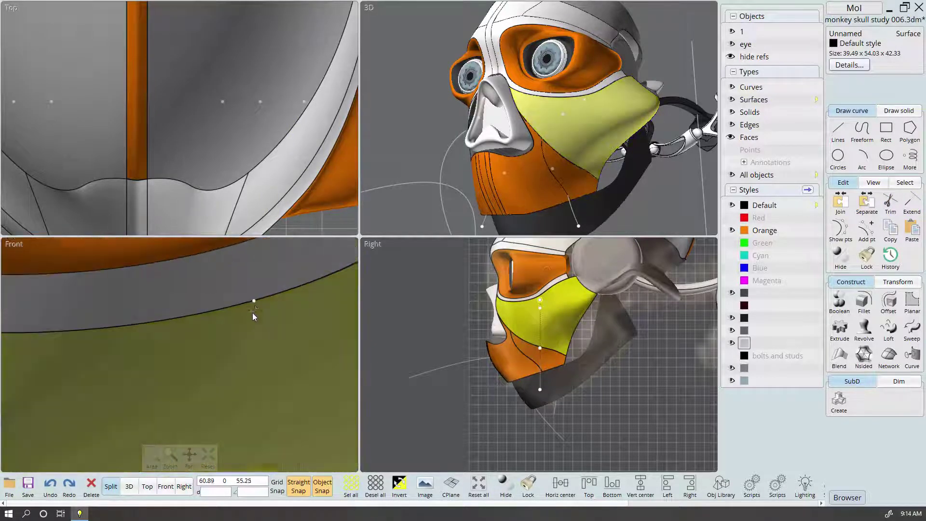
left_click(254, 301)
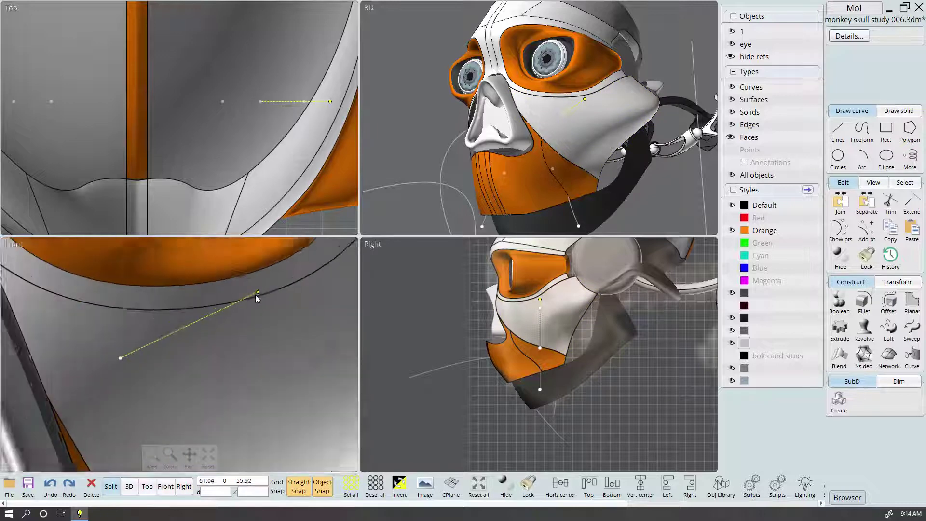
scroll(256, 295, "down", 2)
scroll(273, 360, "down", 1)
Trim the cheek surface along the cutting curve, keeping all pieces, and maximize the 3D view
left_click(269, 359)
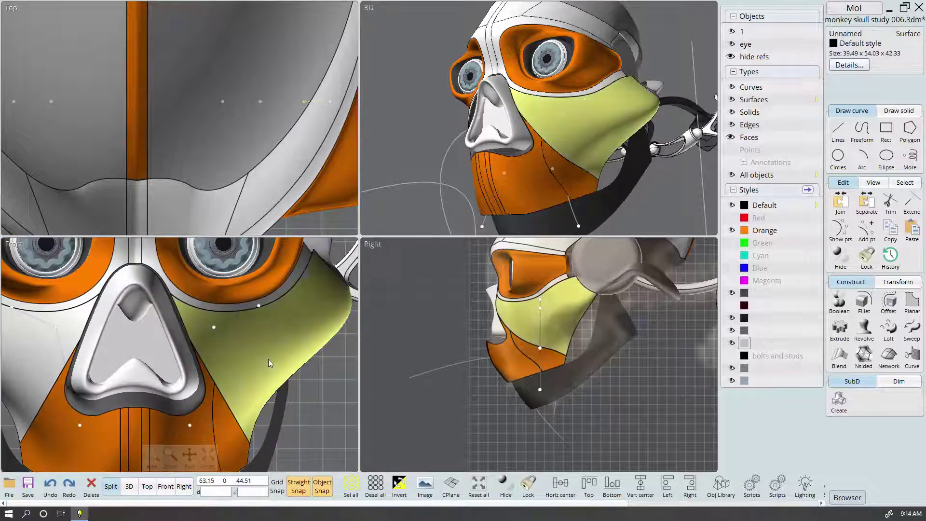
key("t")
scroll(255, 397, "down", 2)
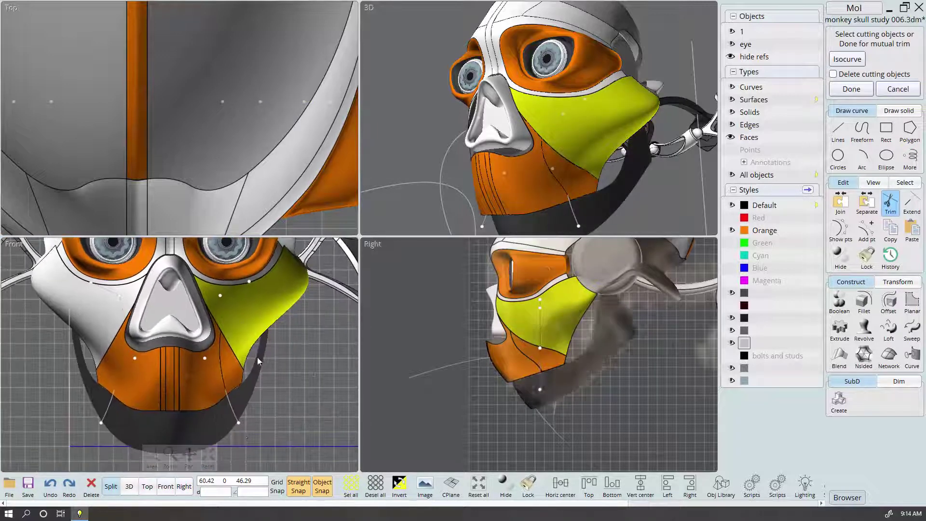
left_click(233, 409)
right_click(231, 414)
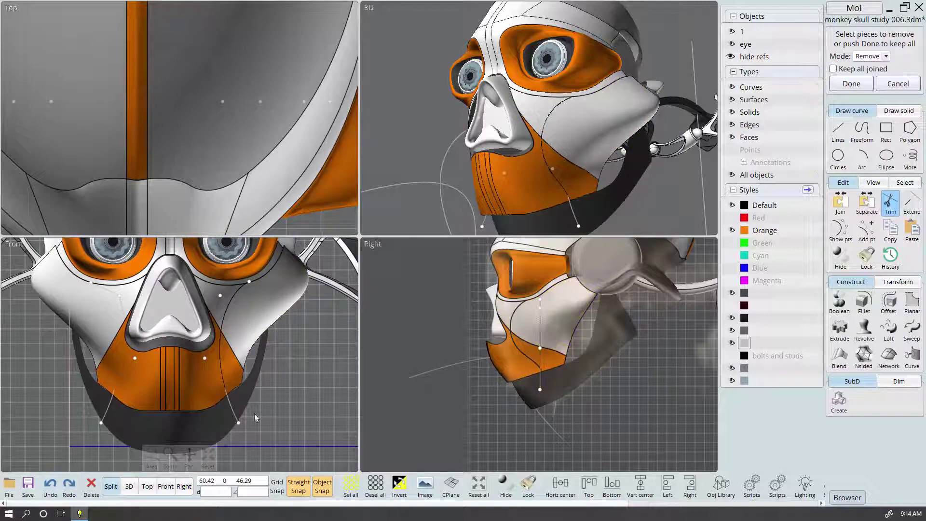
left_click(869, 85)
scroll(486, 119, "up", 5)
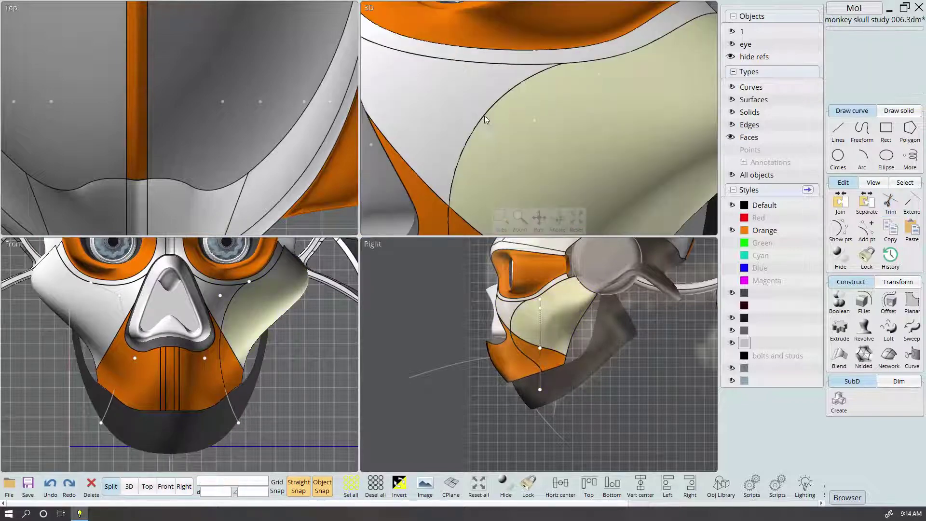
left_click(129, 486)
scroll(277, 319, "up", 5)
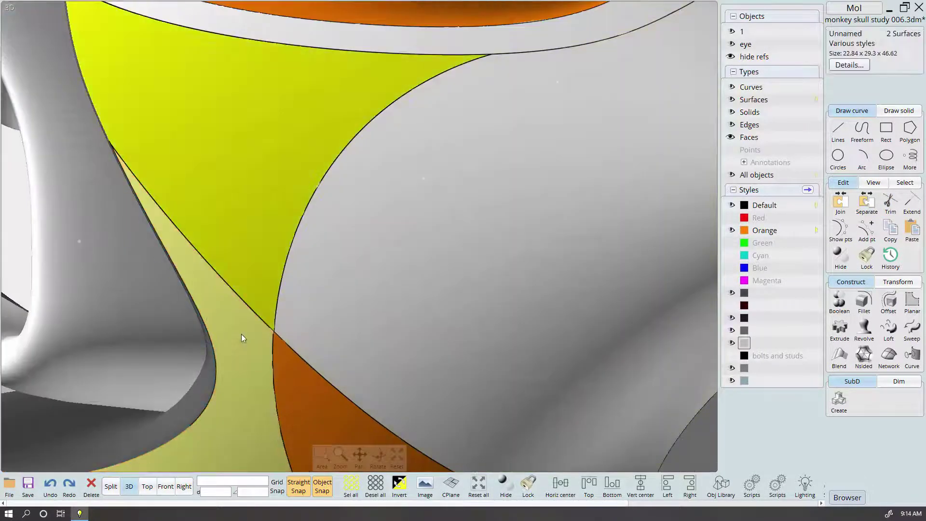
scroll(241, 333, "down", 5)
right_click(241, 333)
Cancel the command, save the model, and orbit around the head to inspect it
key("Escape")
right_click_drag(242, 333, 92, 467)
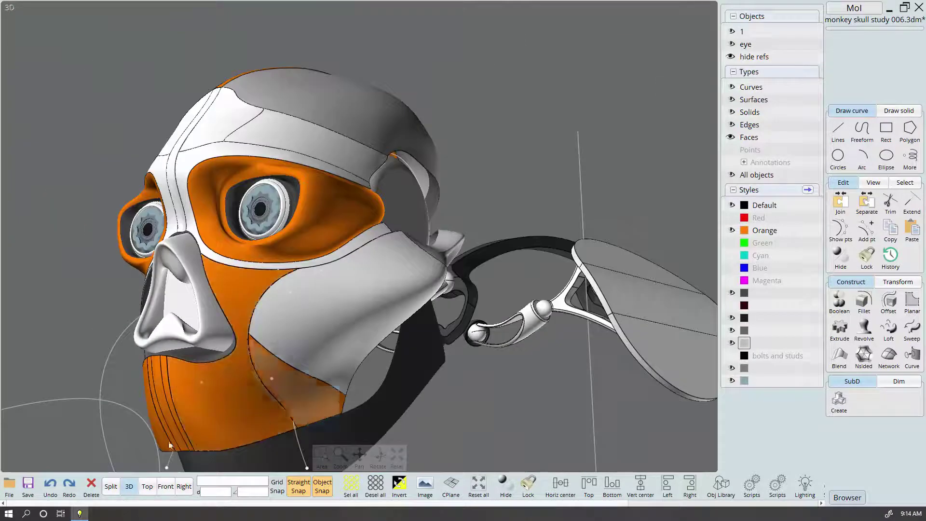
key("ctrl+s")
mouse_move(431, 280)
right_mouse_down()
mouse_move(476, 320)
mouse_move(423, 318)
mouse_move(376, 333)
right_mouse_up()
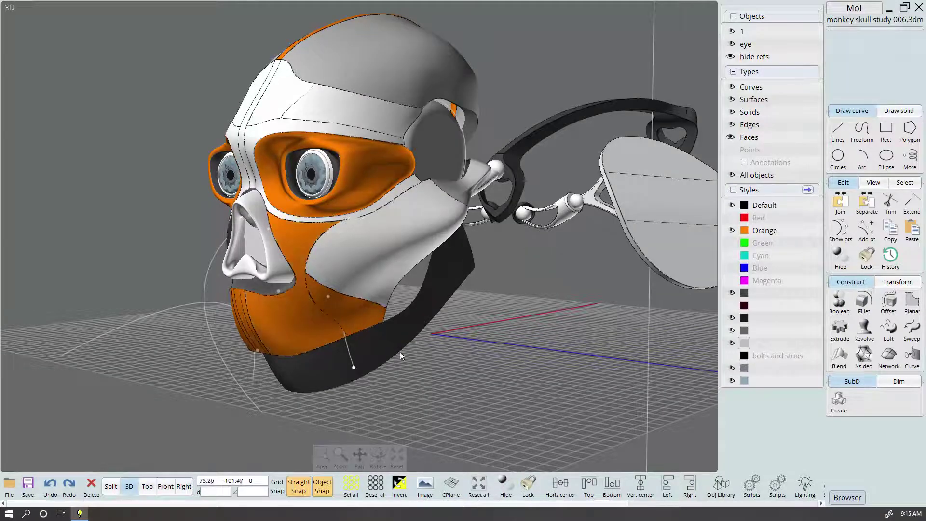
mouse_move(425, 379)
right_mouse_down()
mouse_move(443, 391)
mouse_move(434, 395)
right_mouse_up()
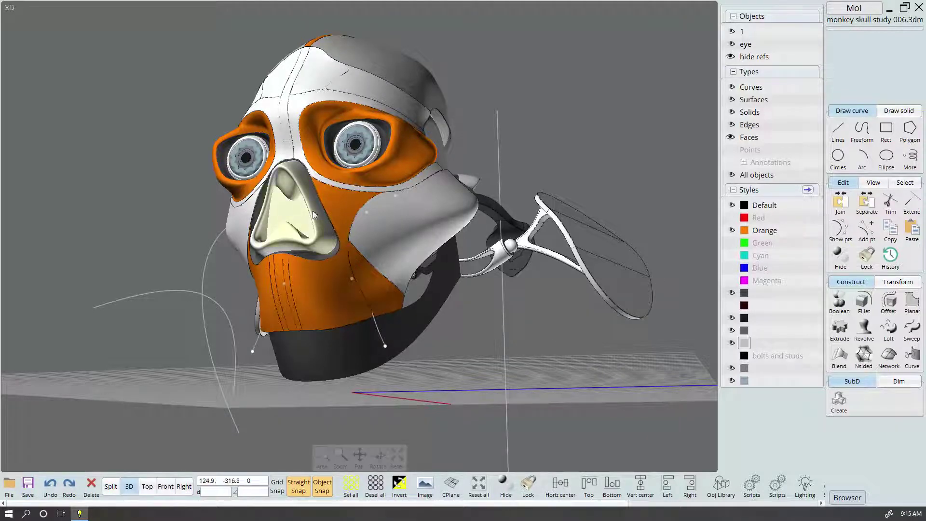
scroll(345, 241, "up", 3)
mouse_move(345, 241)
right_mouse_down()
mouse_move(342, 158)
mouse_move(426, 207)
mouse_move(472, 214)
mouse_move(358, 209)
mouse_move(341, 182)
right_mouse_up()
mouse_move(335, 227)
right_mouse_down()
mouse_move(383, 253)
mouse_move(329, 252)
mouse_move(341, 260)
right_mouse_up()
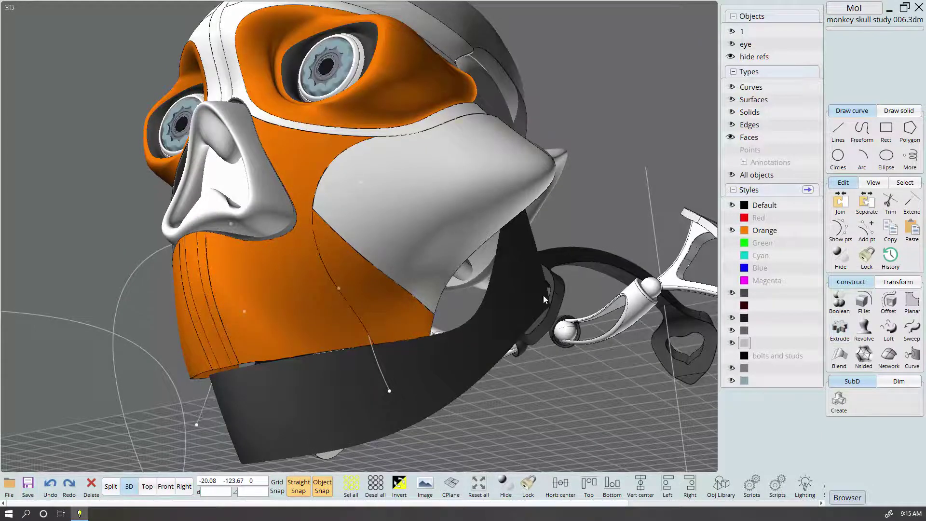
mouse_move(439, 284)
right_mouse_down()
mouse_move(351, 289)
mouse_move(359, 318)
mouse_move(400, 332)
mouse_move(309, 320)
mouse_move(356, 275)
mouse_move(302, 295)
mouse_move(281, 315)
mouse_move(391, 328)
mouse_move(289, 324)
right_mouse_up()
Hide all curves and select the three lower face surfaces
left_click(322, 242)
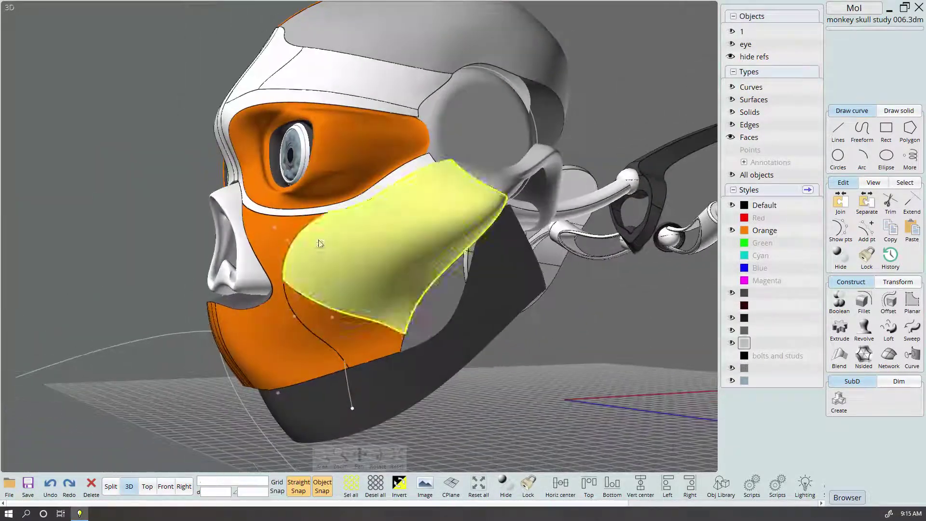
left_click(543, 428)
left_click(733, 88)
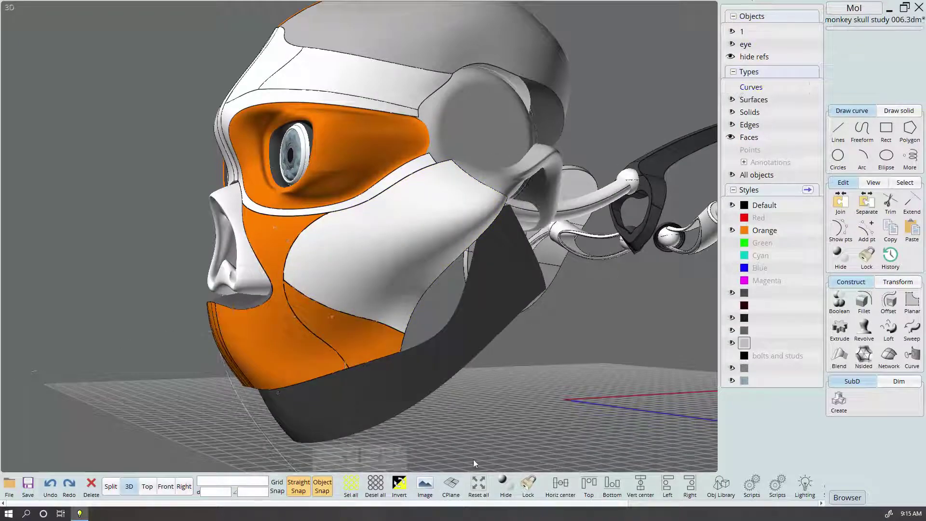
left_click(364, 335)
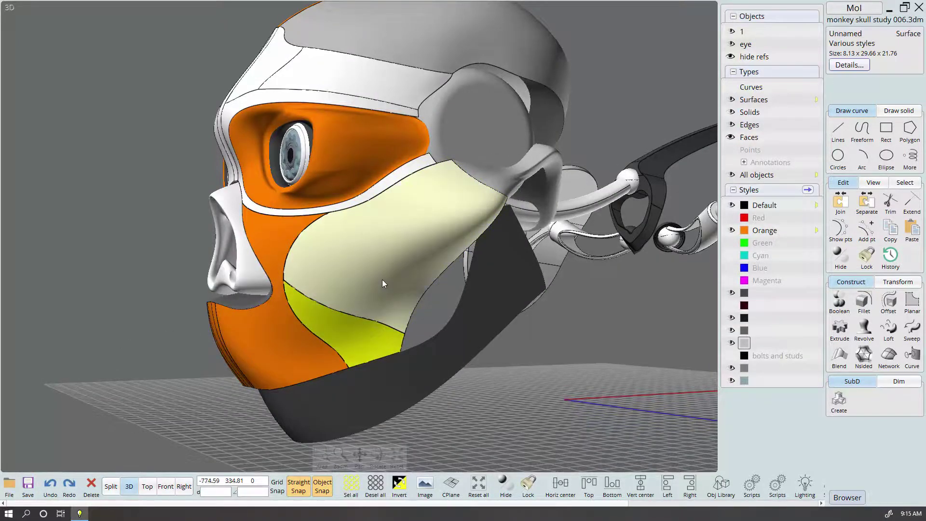
mouse_move(382, 280)
right_mouse_down()
mouse_move(371, 363)
mouse_move(396, 343)
mouse_move(313, 307)
right_mouse_up()
left_click(314, 307)
left_click(288, 338)
mouse_move(287, 339)
right_mouse_down()
mouse_move(331, 357)
mouse_move(317, 318)
right_mouse_up()
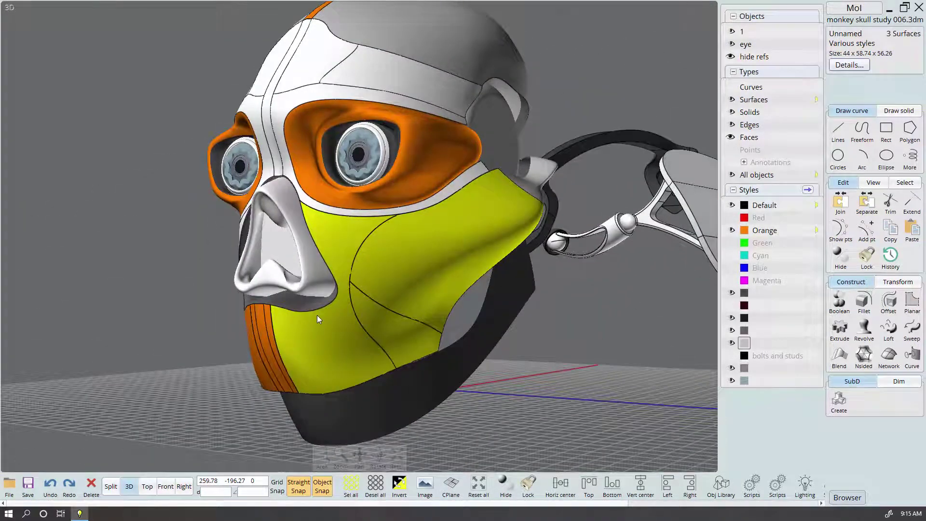
Join the three surfaces and shell them to 0.5 thickness with the direction flipped
key("ctrl+j")
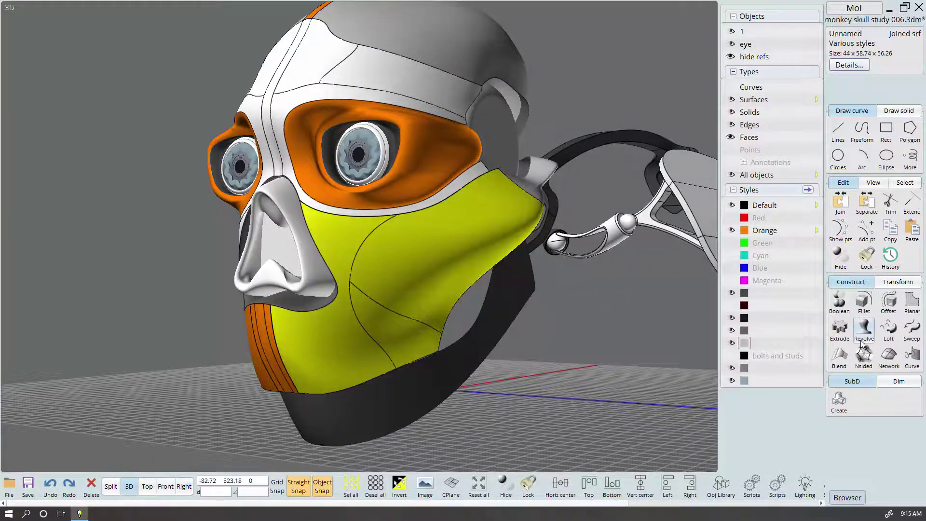
left_click(888, 301)
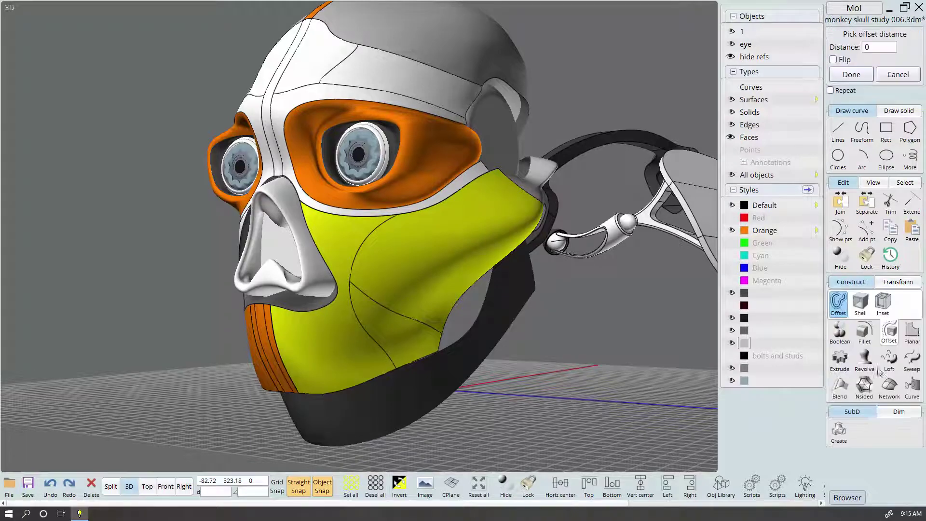
left_click(859, 302)
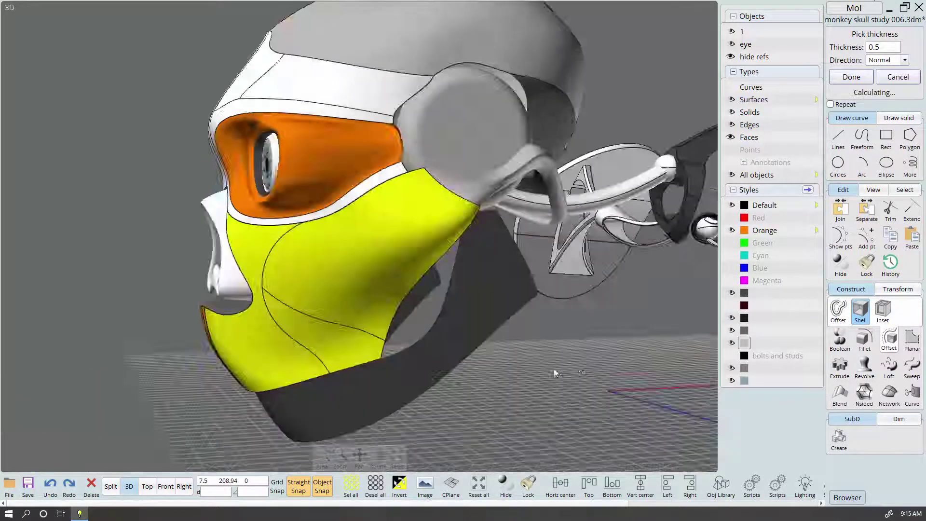
right_click_drag(555, 372, 561, 307)
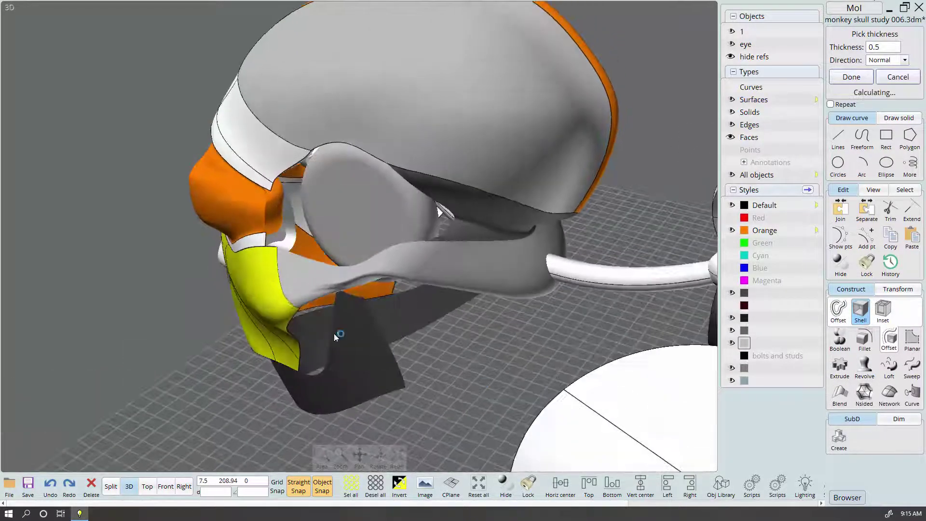
left_click(888, 60)
left_click(879, 80)
mouse_move(478, 371)
right_mouse_down()
mouse_move(558, 332)
mouse_move(333, 357)
mouse_move(367, 338)
mouse_move(431, 351)
right_mouse_up()
left_click(866, 81)
mouse_move(435, 304)
right_mouse_down()
mouse_move(385, 285)
mouse_move(413, 276)
mouse_move(400, 299)
mouse_move(411, 260)
mouse_move(326, 270)
mouse_move(346, 309)
mouse_move(385, 224)
right_mouse_up()
left_click(386, 285)
scroll(410, 271, "up", 2)
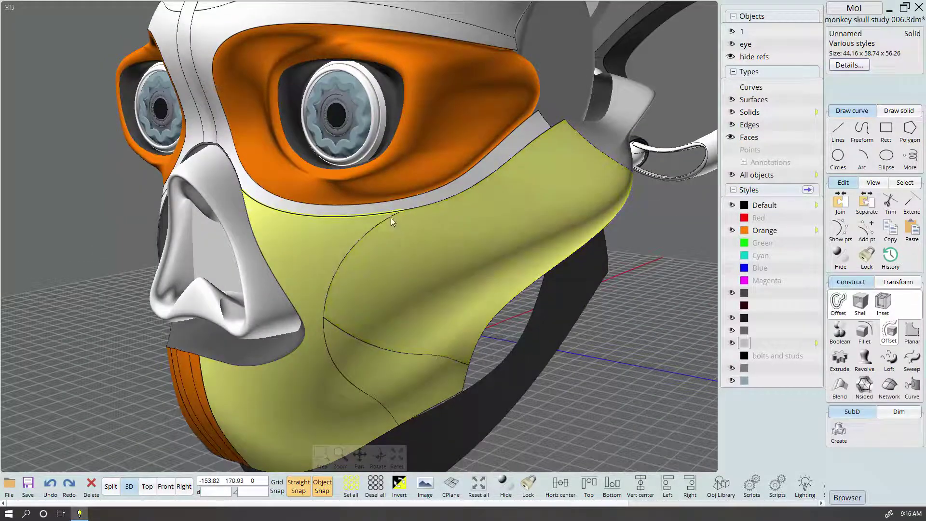
mouse_move(390, 236)
right_mouse_down()
mouse_move(383, 272)
mouse_move(366, 211)
mouse_move(407, 203)
mouse_move(373, 242)
right_mouse_up()
scroll(422, 231, "up", 2)
scroll(339, 220, "up", 2)
scroll(409, 224, "up", 1)
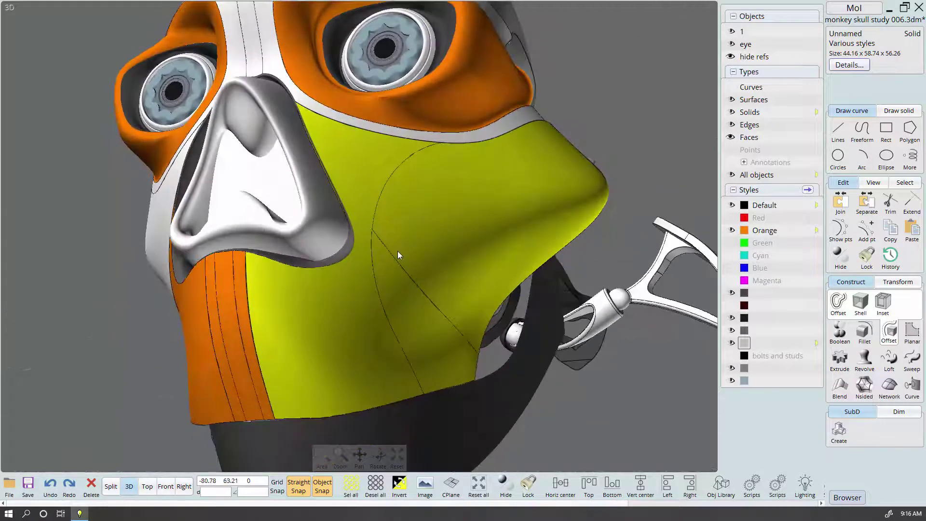
right_click_drag(375, 289, 366, 326)
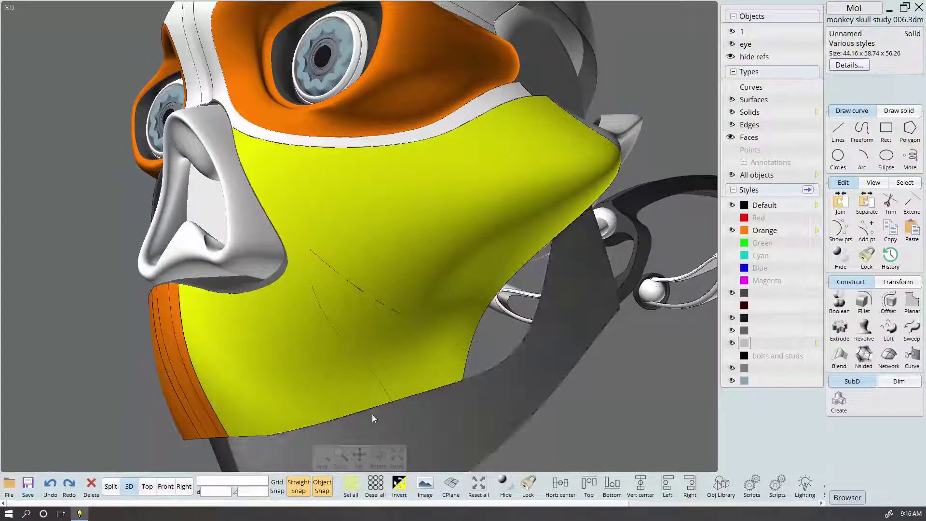
scroll(388, 351, "down", 5)
right_click_drag(413, 316, 397, 357)
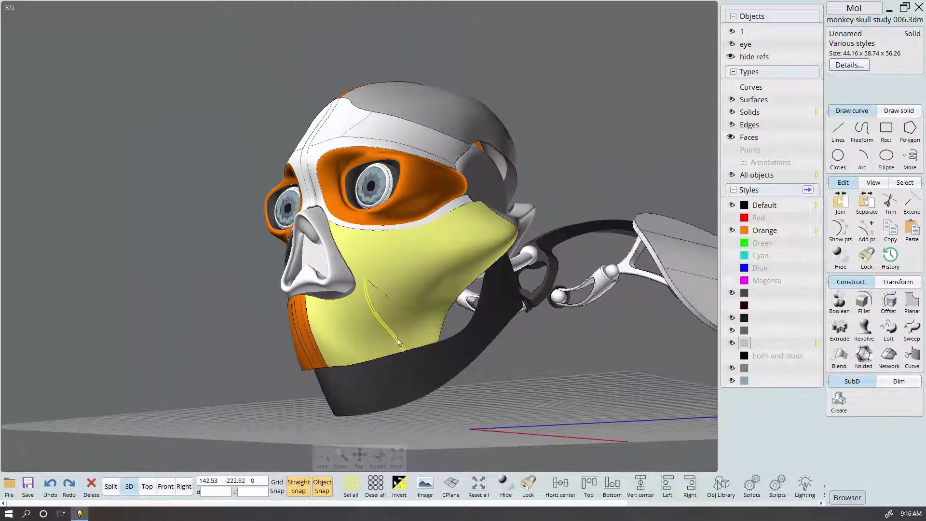
Start a centre-point circle on the chin edge, then cancel it
left_click(838, 157)
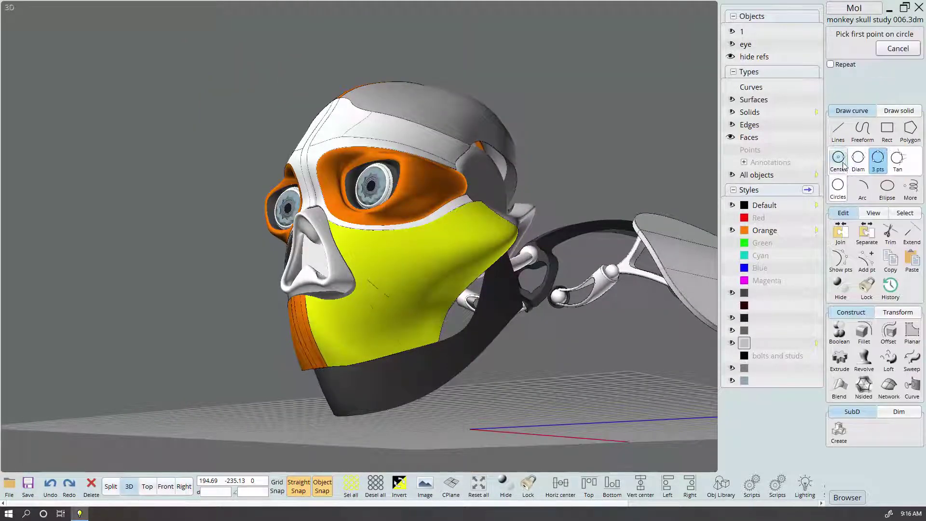
left_click(839, 157)
scroll(427, 357, "up", 3)
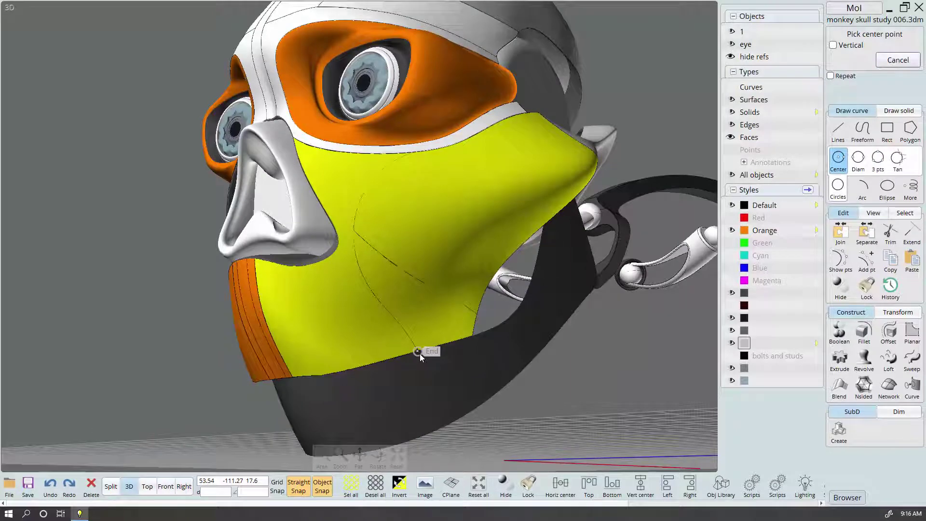
left_click(420, 354)
left_click(110, 486)
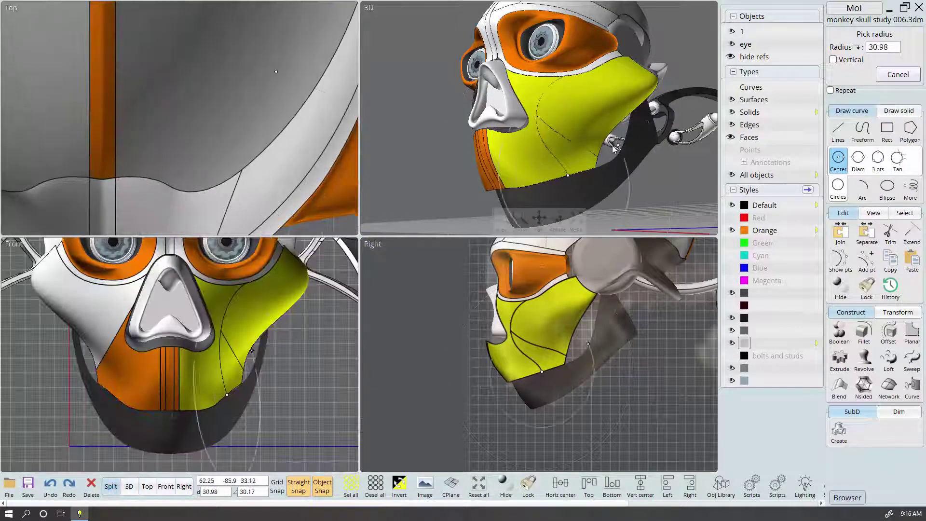
scroll(239, 304, "down", 1)
scroll(253, 164, "down", 3)
scroll(303, 151, "down", 2)
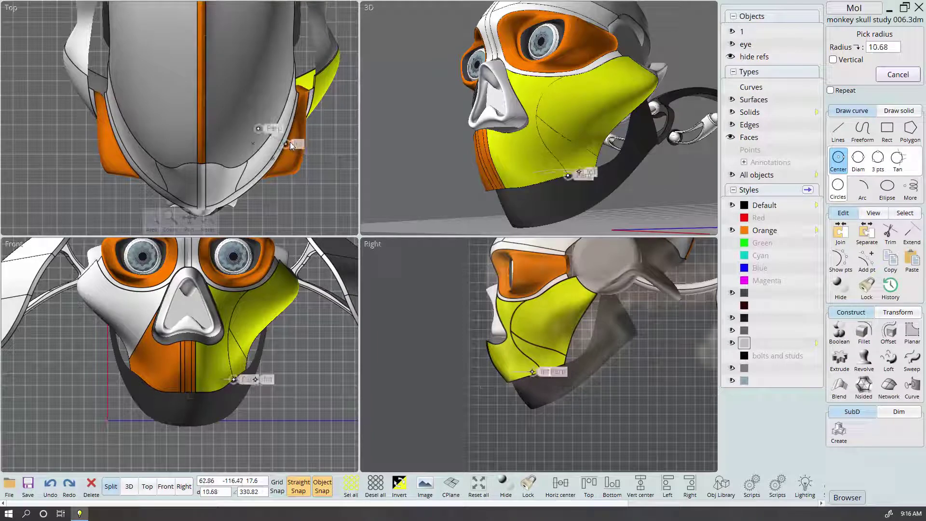
key("Escape")
Hide all other objects and draw a radius-2.5 circle at the mask's lower edge corner
left_click(840, 289)
left_click(841, 288)
left_click(838, 159)
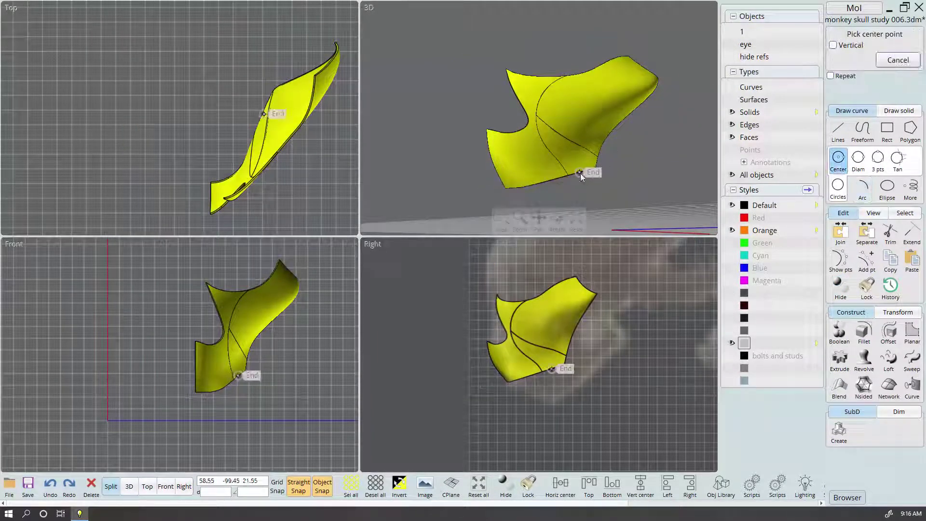
right_click_drag(622, 182, 648, 192)
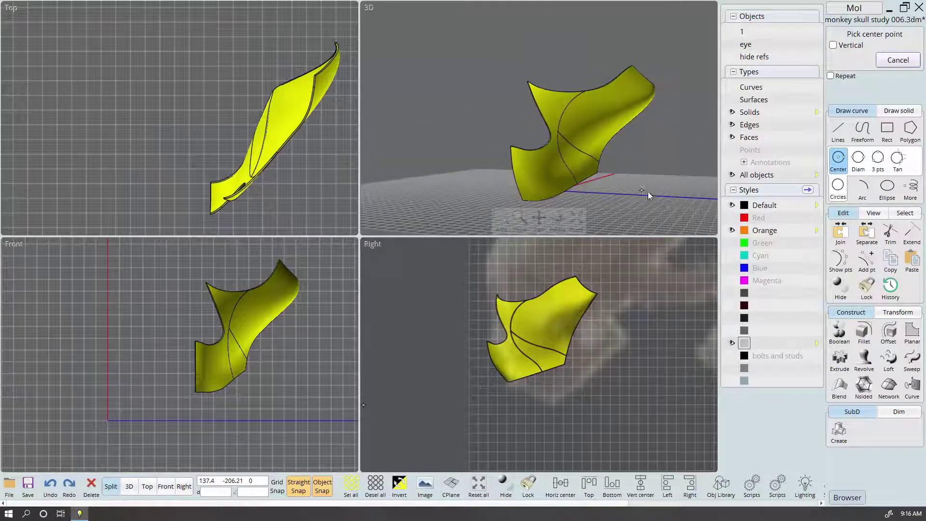
scroll(577, 192, "up", 3)
left_click(579, 178)
scroll(246, 109, "up", 2)
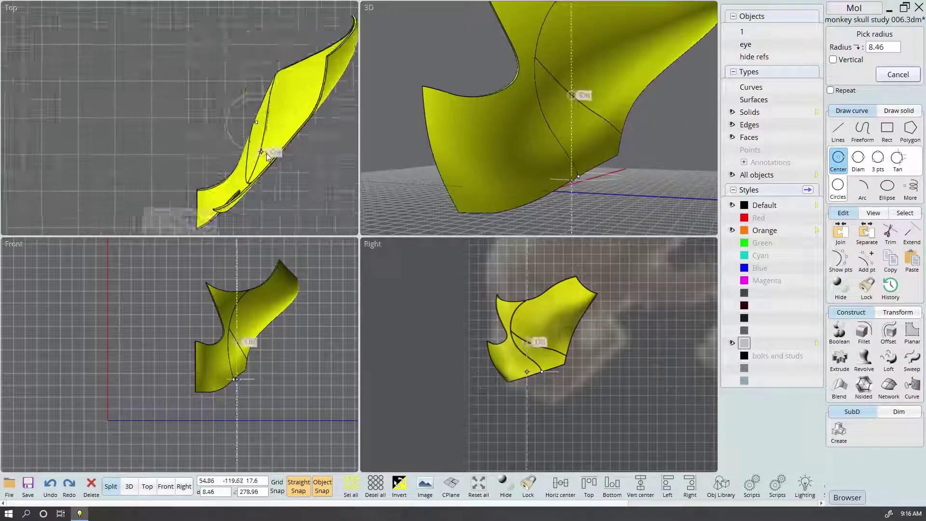
scroll(257, 118, "up", 2)
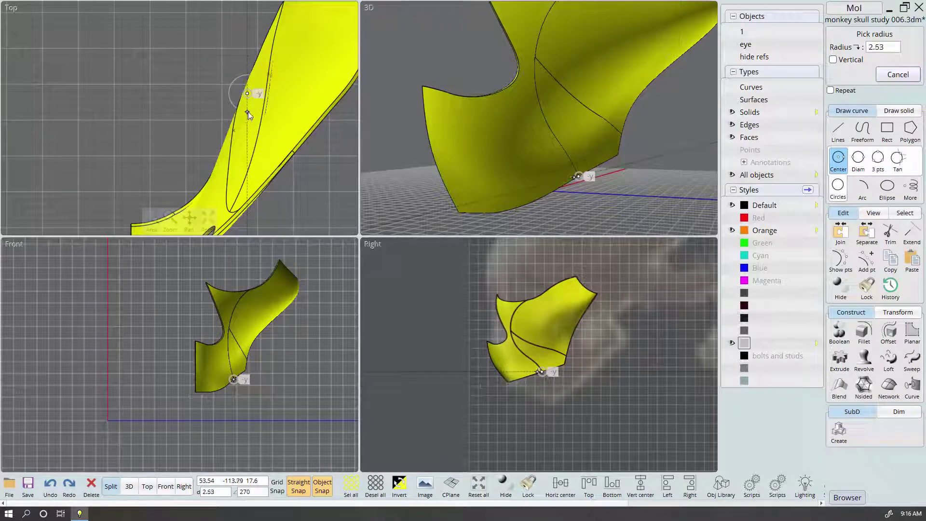
left_click(249, 111)
scroll(539, 384, "up", 4)
scroll(552, 353, "up", 2)
scroll(557, 355, "up", 2)
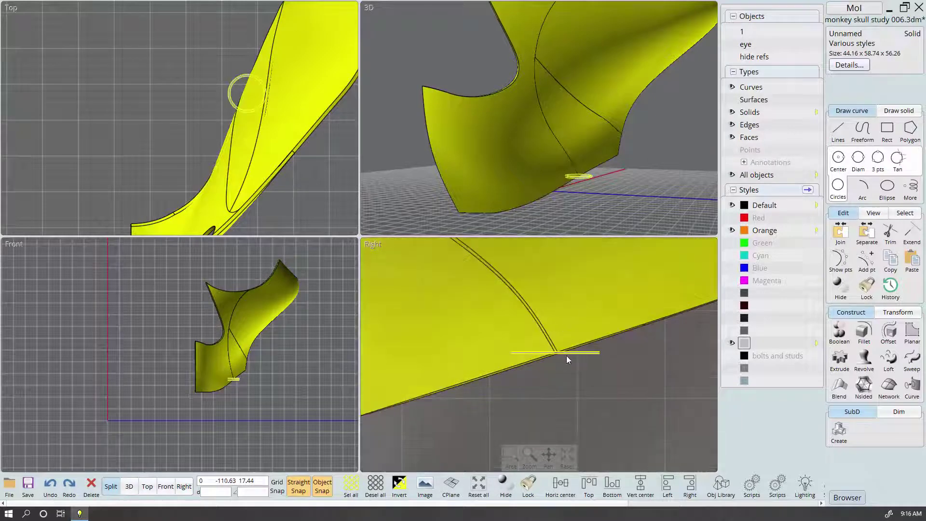
Rotate the small circle twice about the edge corner to align it with the mask edge
key("r")
scroll(571, 359, "up", 2)
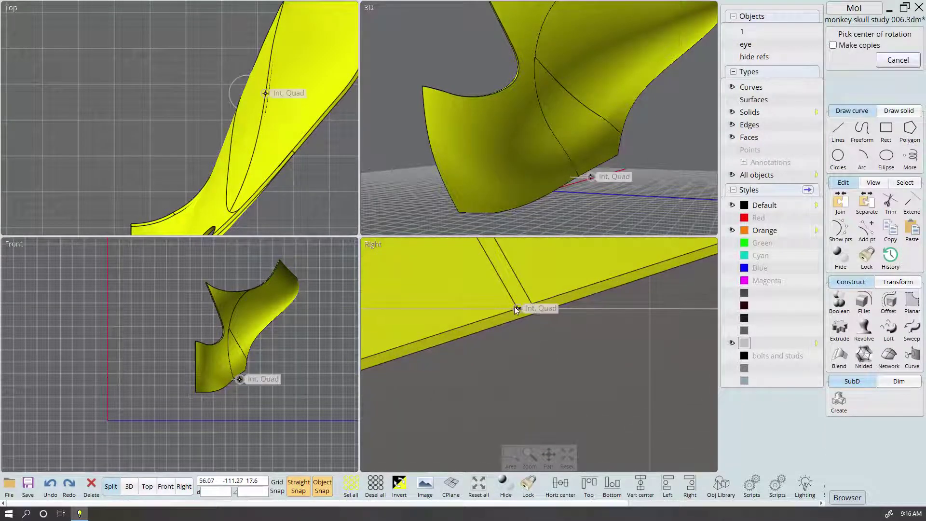
left_click(518, 309)
left_click(688, 309)
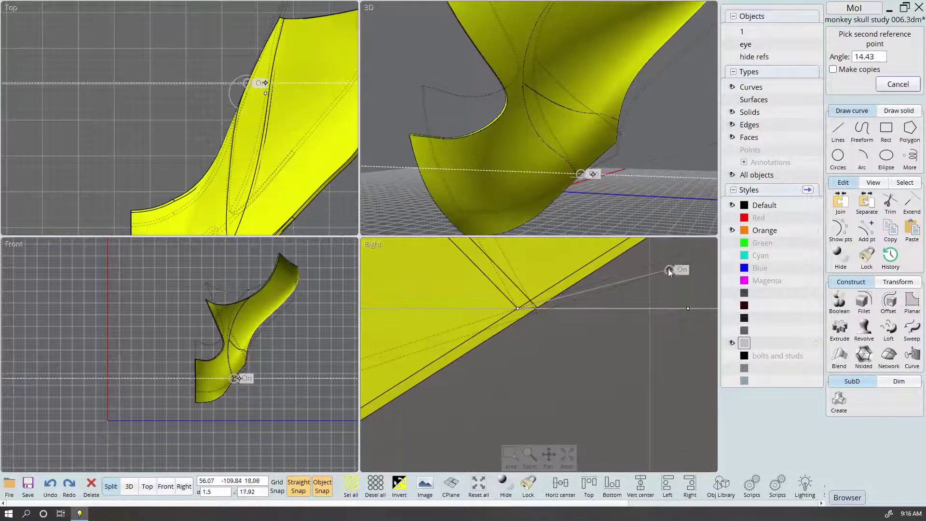
left_click(661, 325)
key("r")
left_click(518, 310)
left_click(674, 312)
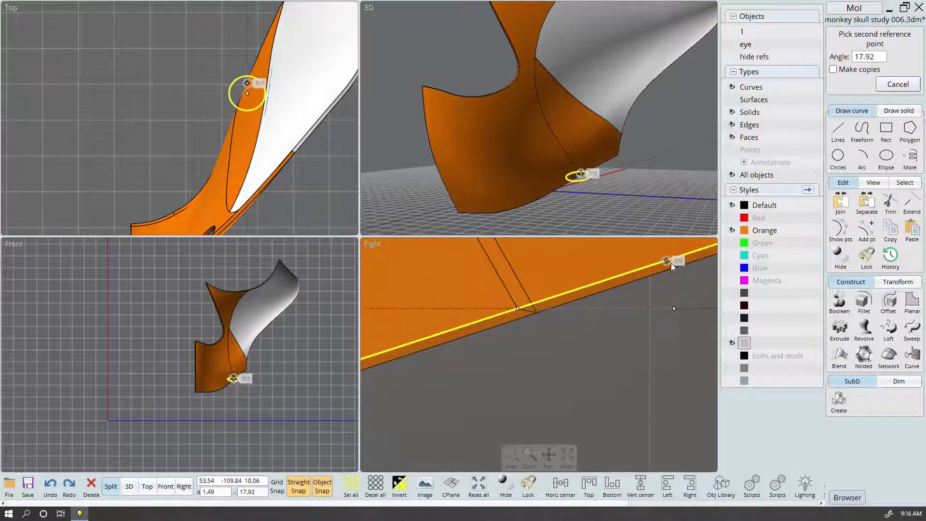
left_click(671, 262)
Sweep the circle along the mask edge rail with a pointy end
left_click(912, 332)
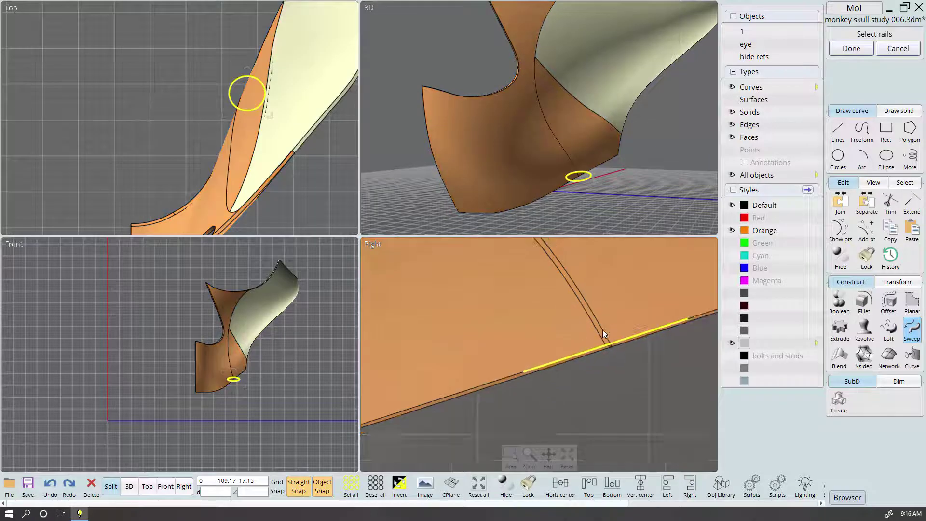
left_click(562, 146)
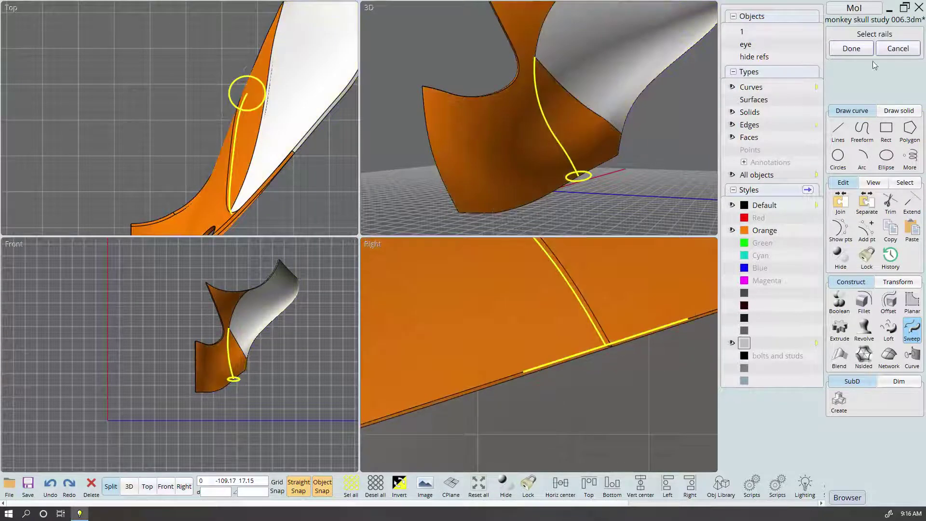
left_click(852, 49)
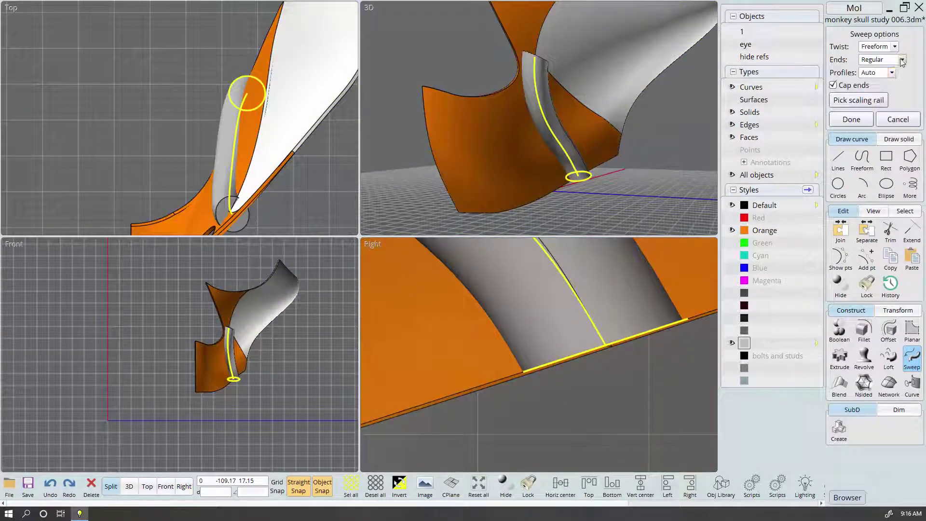
left_click(903, 60)
left_click(895, 79)
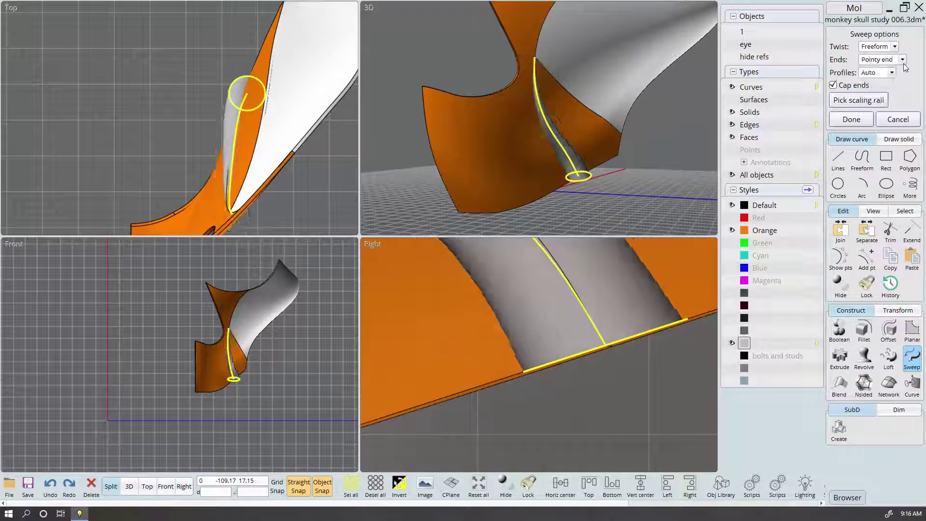
left_click(124, 492)
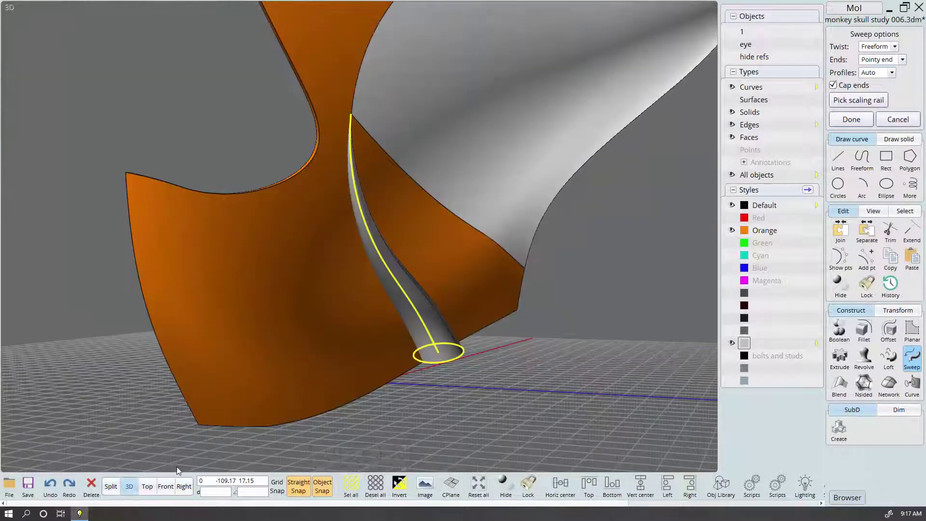
mouse_move(306, 413)
right_mouse_down()
mouse_move(614, 335)
mouse_move(608, 355)
mouse_move(569, 362)
mouse_move(619, 299)
mouse_move(419, 341)
right_mouse_up()
right_click(619, 299)
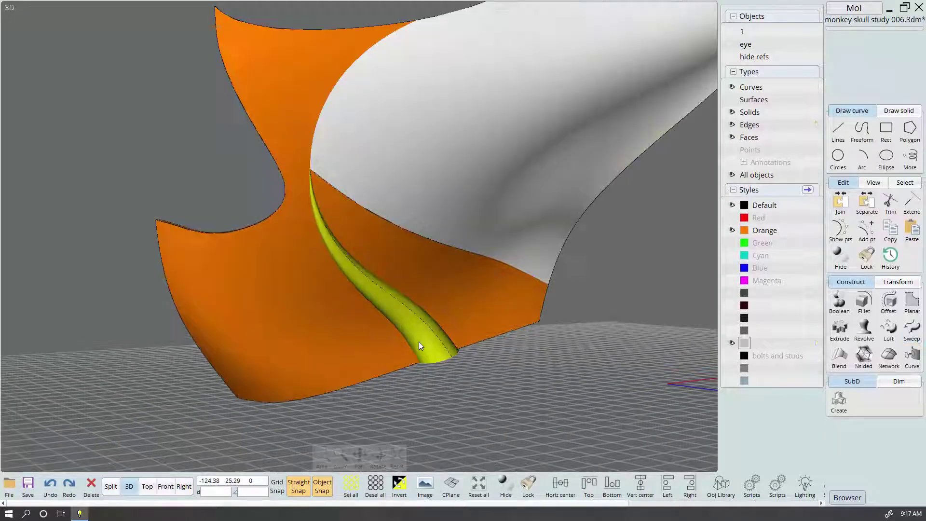
Draw a straight cutting line across the tube in the four-view layout
left_click(111, 487)
scroll(524, 347, "up", 1)
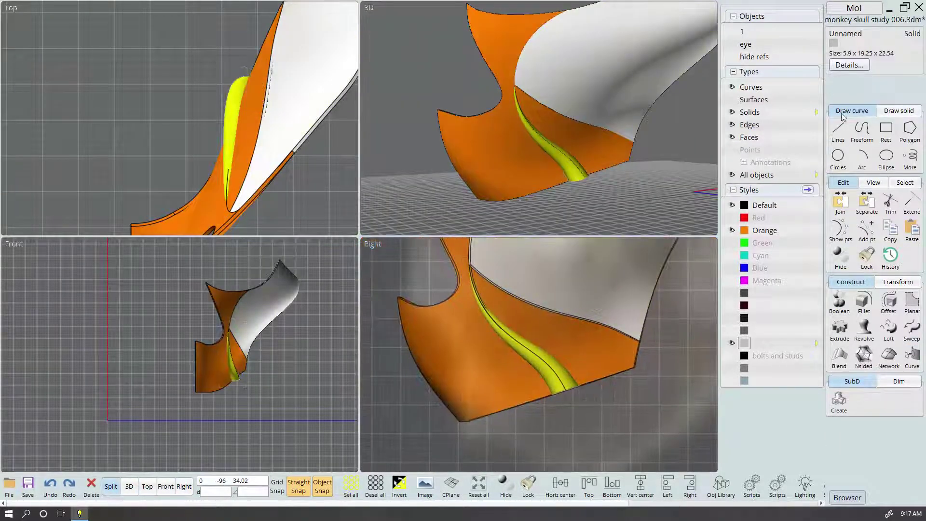
left_click(838, 131)
scroll(505, 332, "up", 3)
left_click(505, 333)
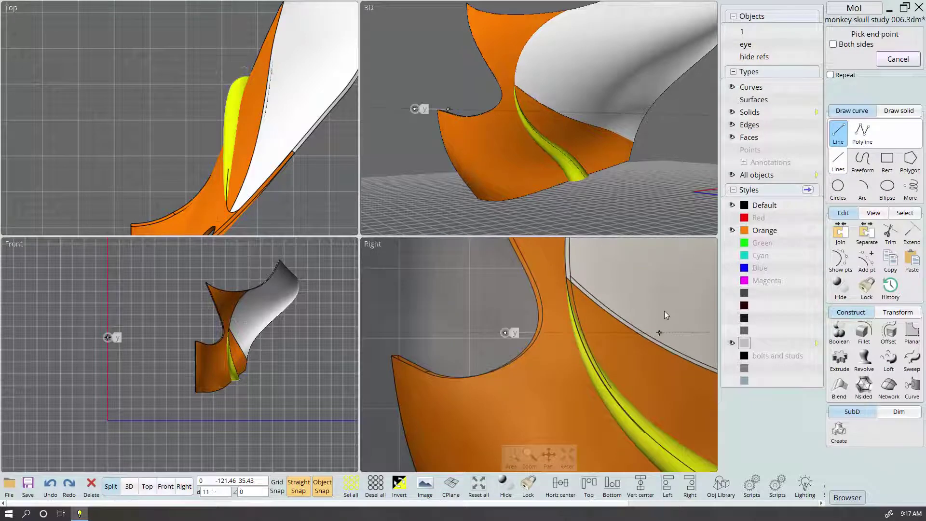
left_click(674, 334)
left_click_drag(524, 330, 522, 325)
Boolean-difference the tube with the line and inspect the cut end in perspective
left_click(606, 399)
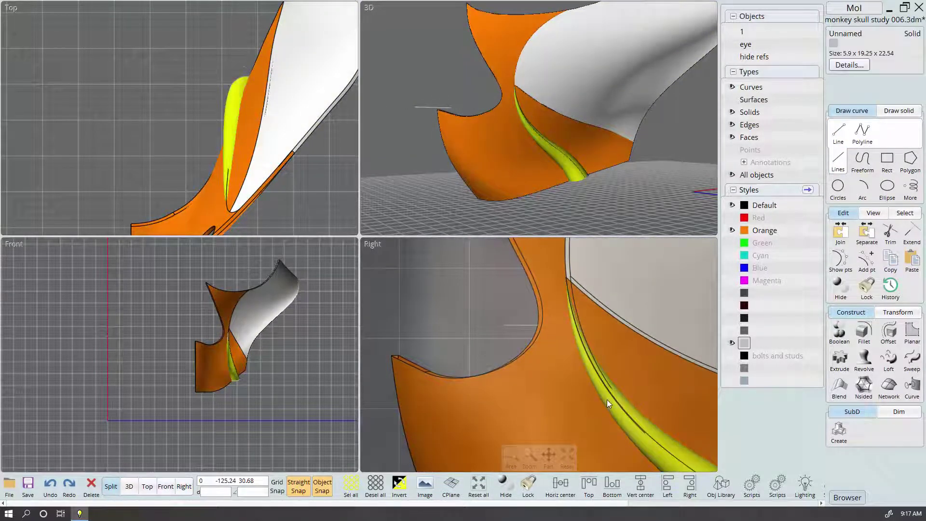
key("b")
left_click(521, 325)
right_click(520, 326)
scroll(479, 307, "up", 3)
scroll(610, 325, "down", 1)
left_click(591, 325)
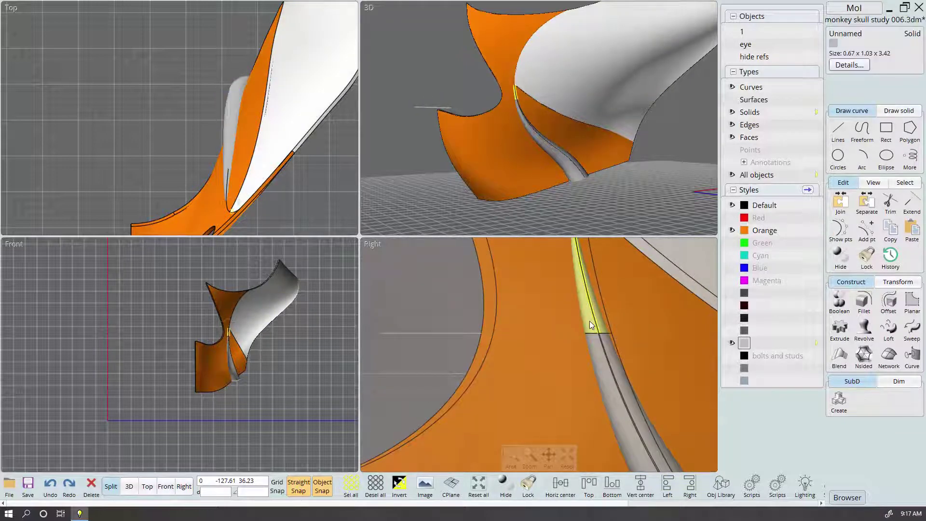
key("Escape")
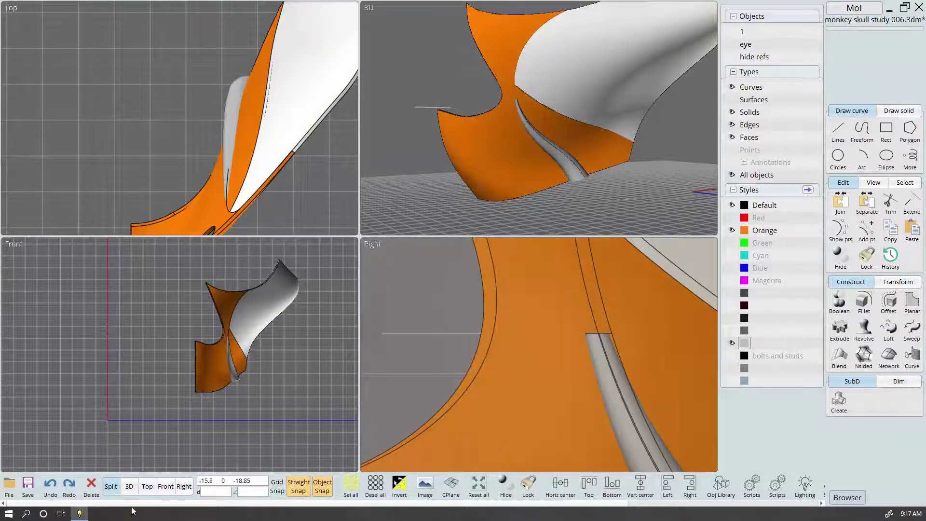
left_click(128, 486)
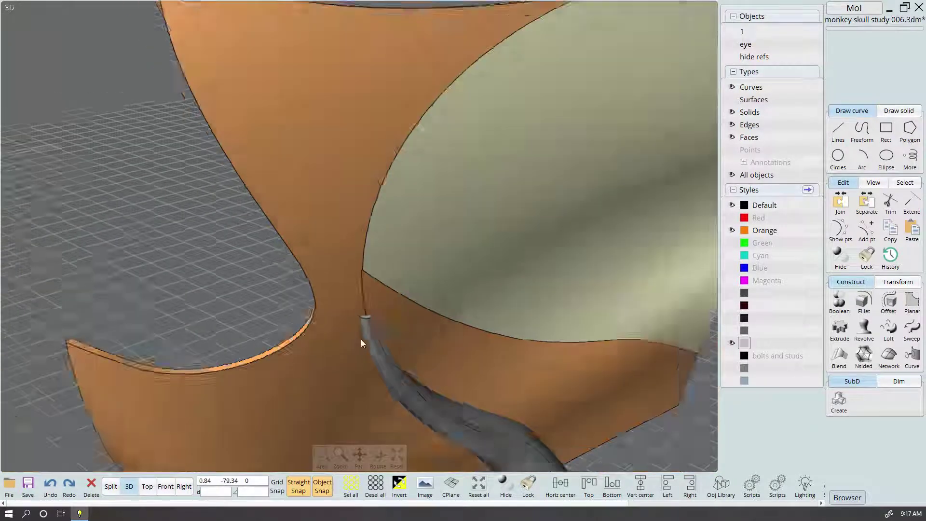
right_click_drag(405, 265, 394, 383)
left_click(110, 486)
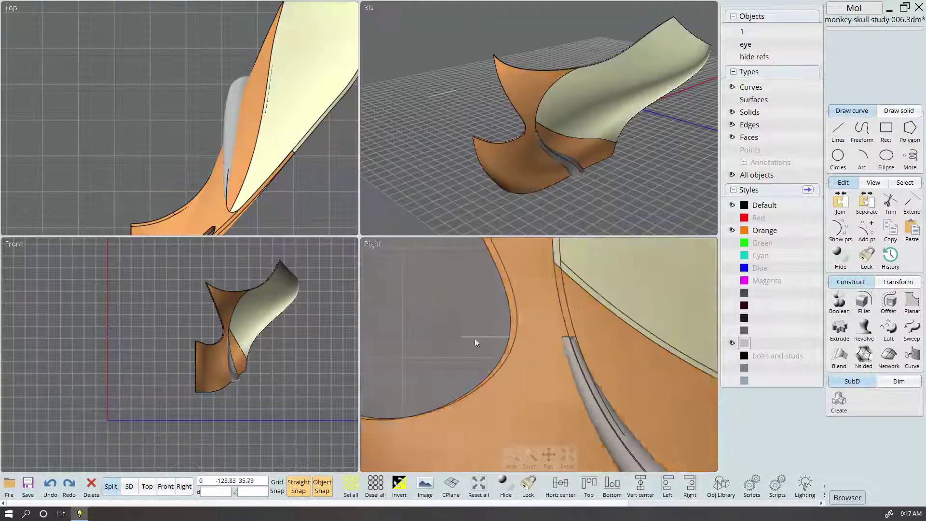
scroll(441, 310, "down", 3)
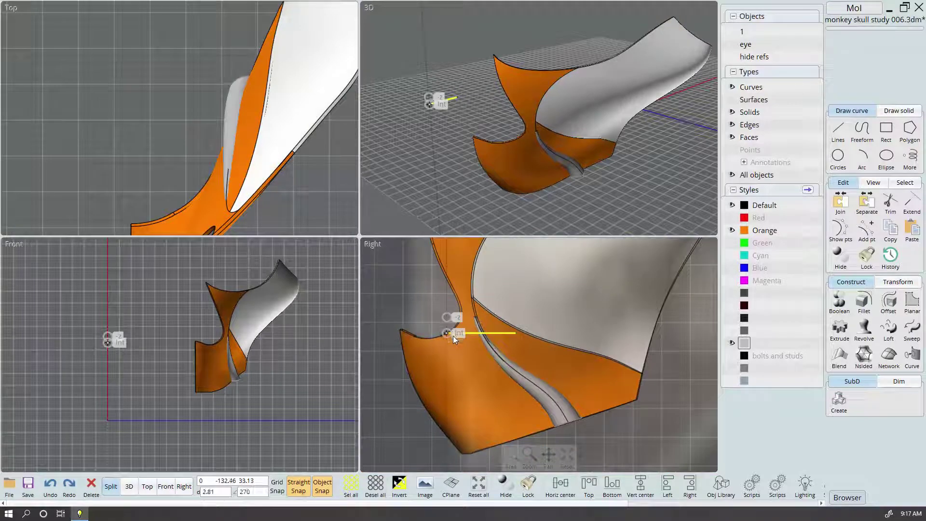
Recut the tube with the line, then delete the line and cut-off tip
left_click(455, 334)
key("b")
right_click_drag(454, 112, 603, 125)
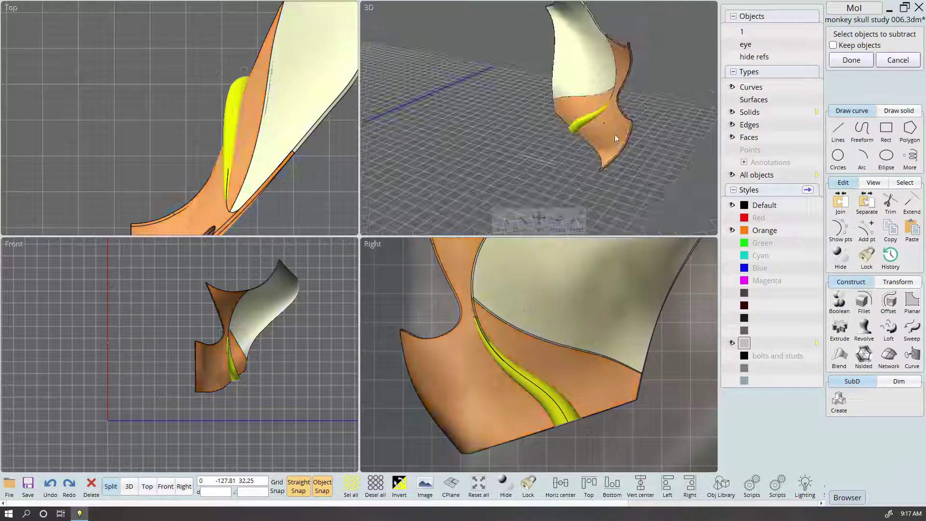
right_click(598, 106)
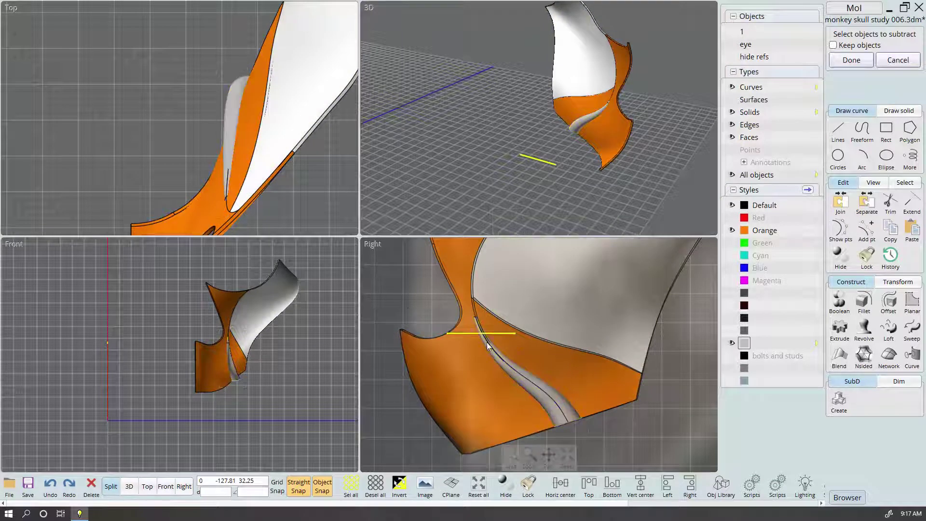
left_click(480, 329)
scroll(480, 330, "up", 3)
left_click(482, 330)
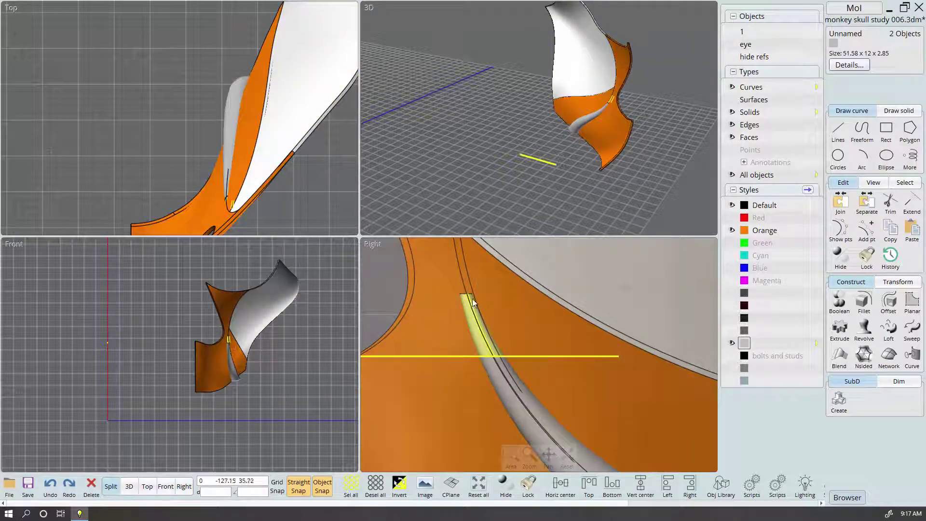
key("Delete")
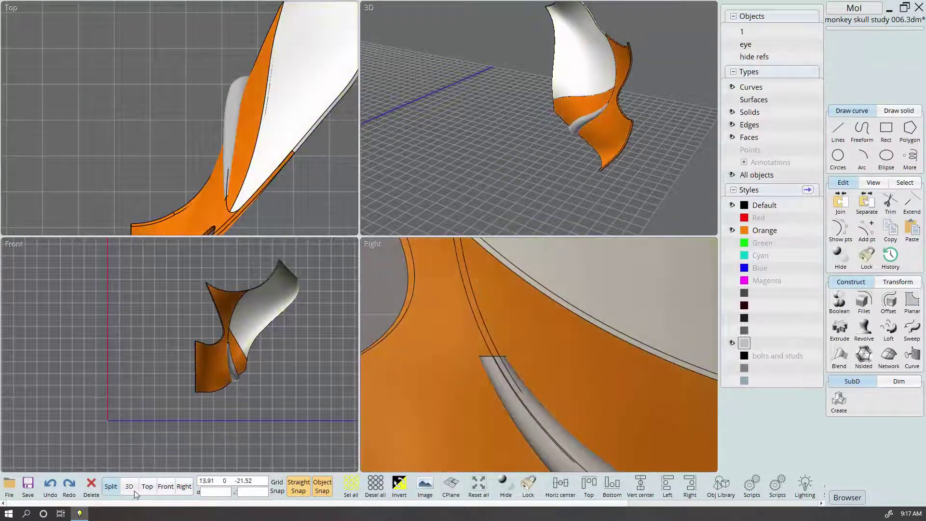
left_click(128, 493)
right_click_drag(551, 291, 478, 238)
scroll(479, 238, "up", 5)
scroll(382, 229, "up", 3)
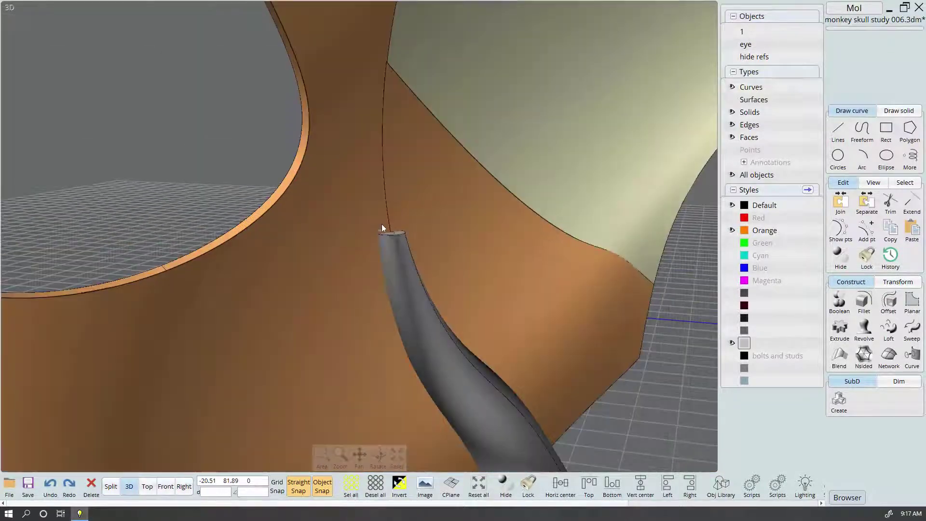
Fillet the tube's cut top edge with a circular shape and radius 0.2
left_click(383, 230)
key("f")
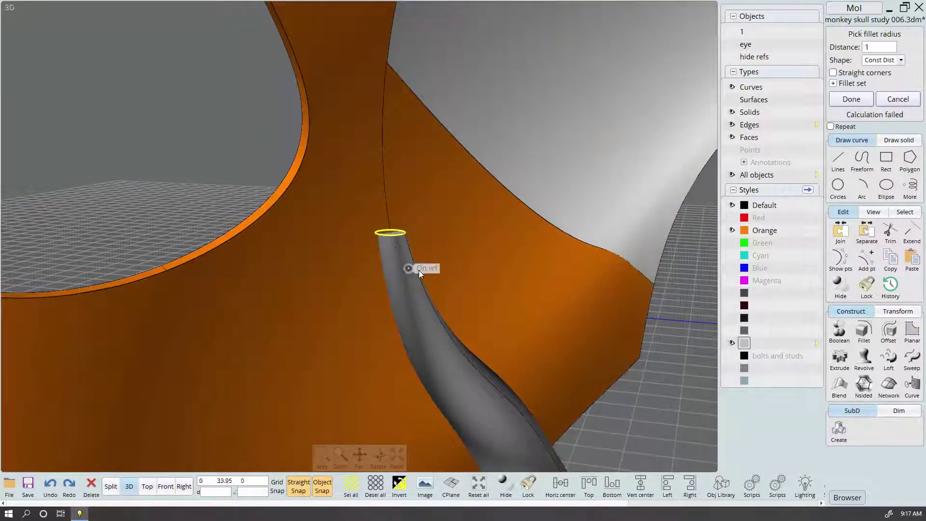
left_click(901, 60)
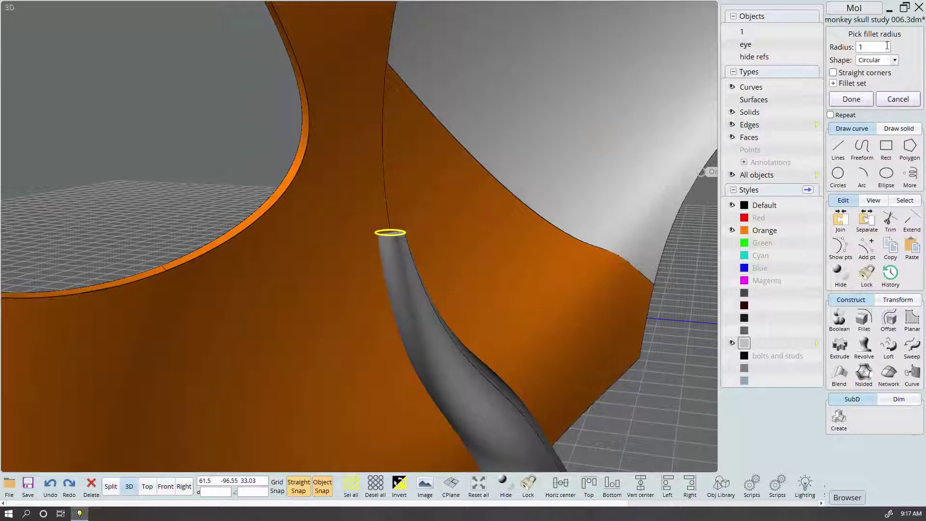
left_click(872, 47)
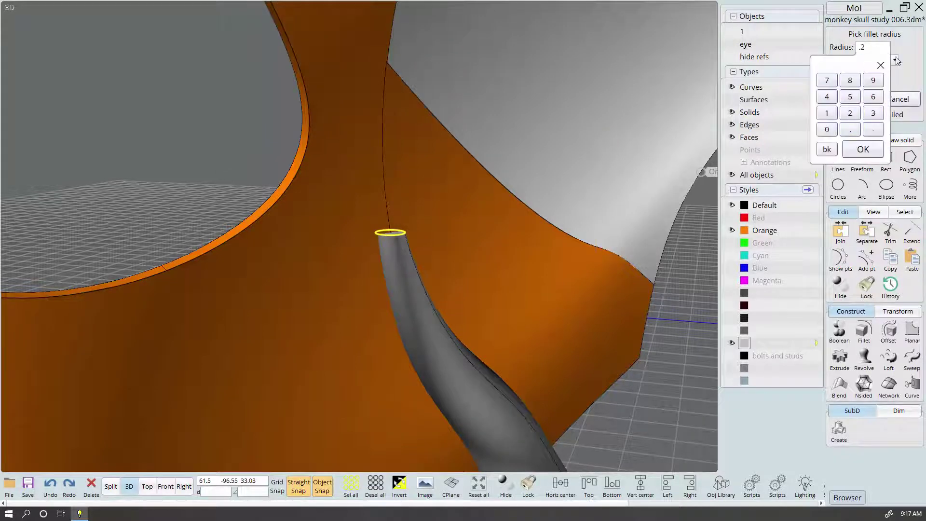
key("Return")
left_click(852, 99)
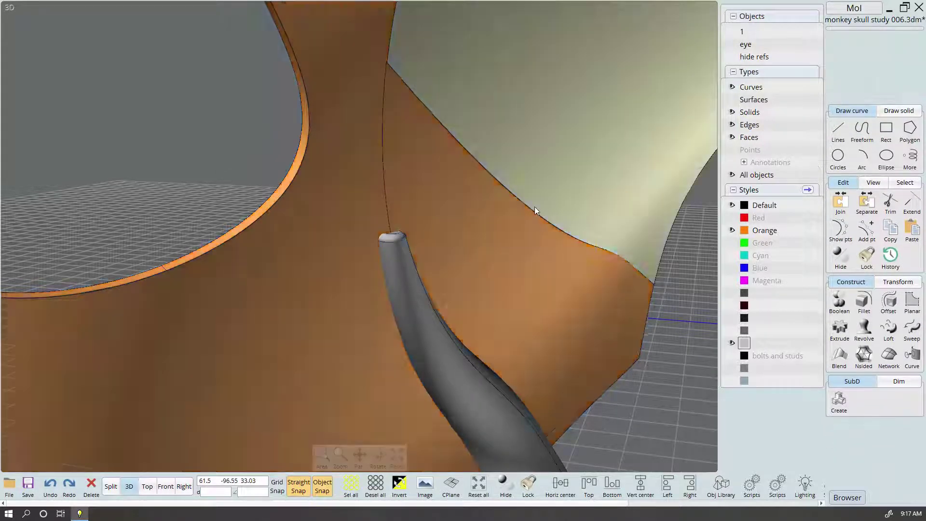
right_click_drag(464, 254, 420, 381)
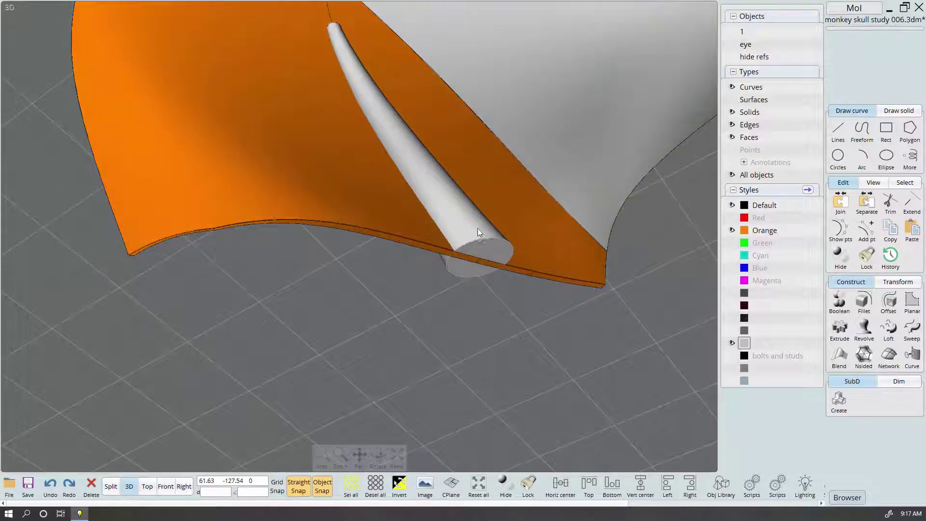
Subtract the orange surface from the tube, keeping the surface, and delete the bottom cap
left_click(471, 228)
key("d")
left_click(580, 224)
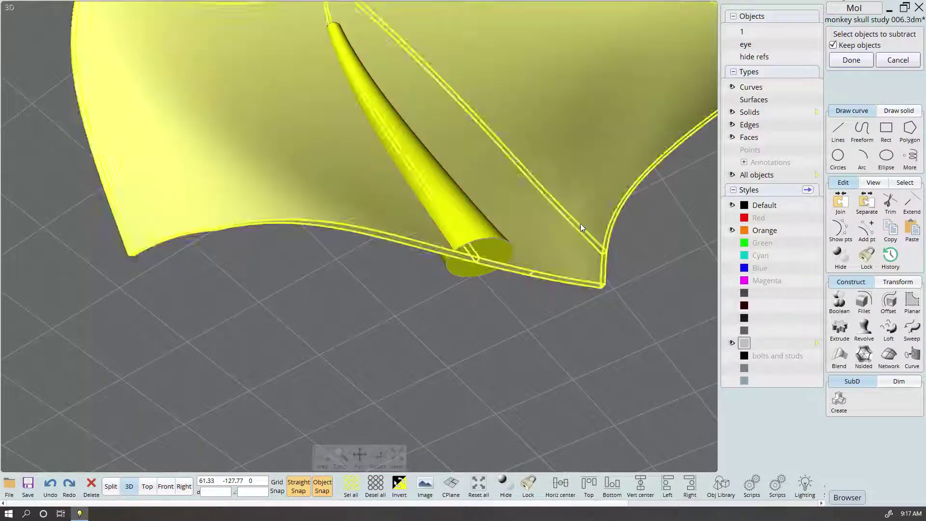
left_click(851, 61)
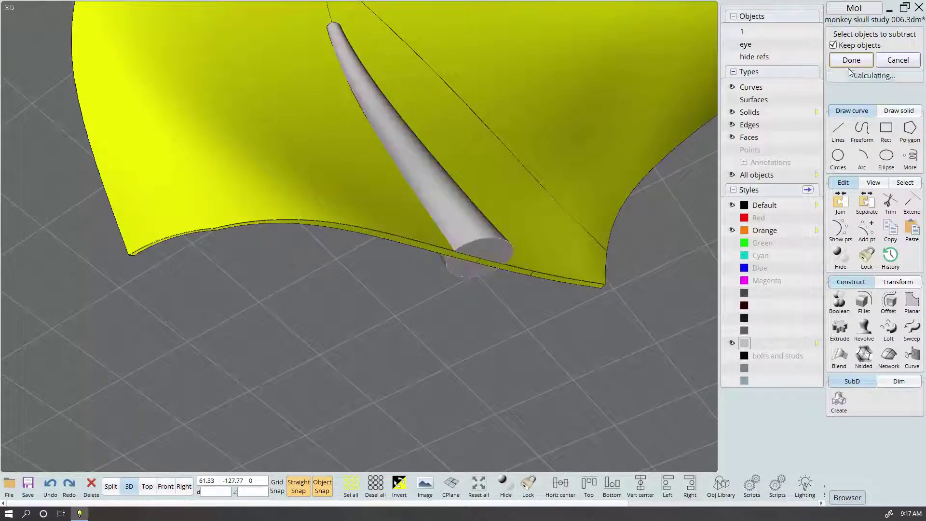
scroll(464, 268, "up", 3)
left_click(464, 271)
key("Delete")
scroll(435, 232, "down", 2)
Union the tube with the orange surface and delete the tube's end cap
left_click(391, 206)
scroll(385, 203, "down", 2)
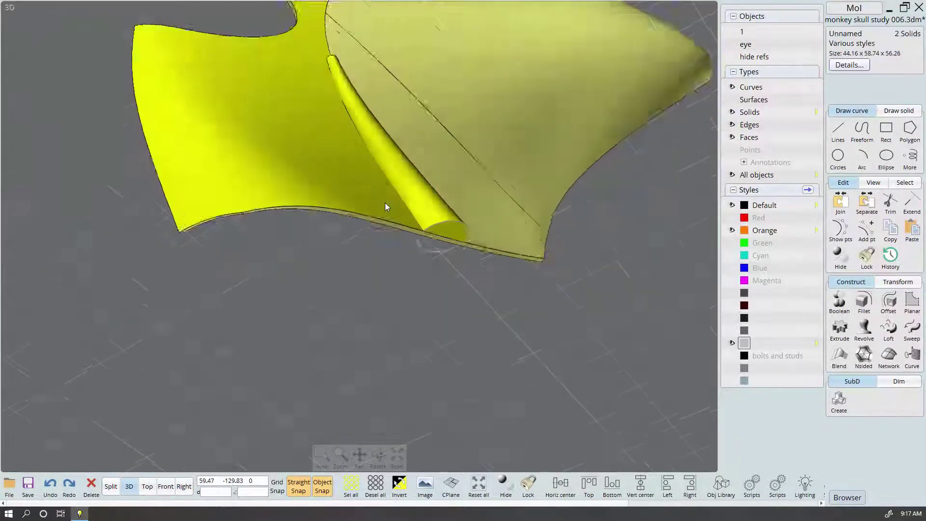
scroll(406, 232, "down", 2)
key("u")
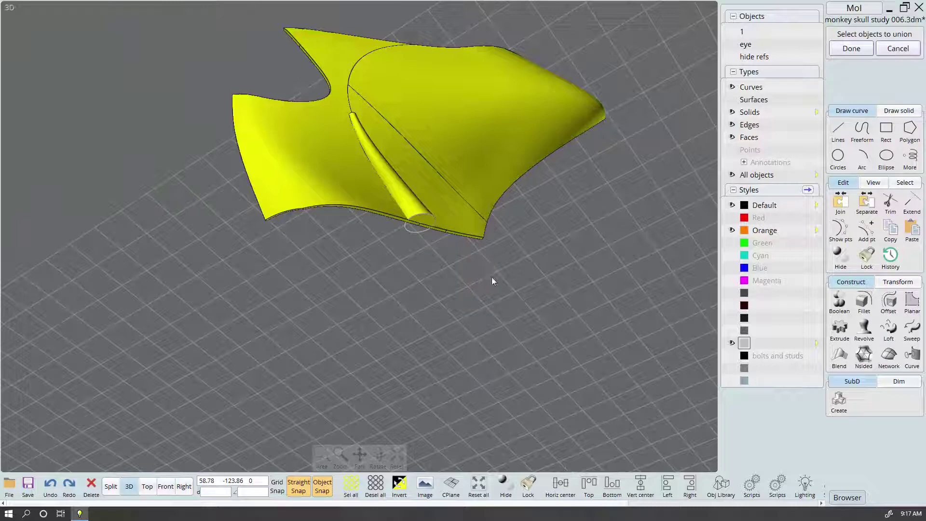
right_click(536, 267)
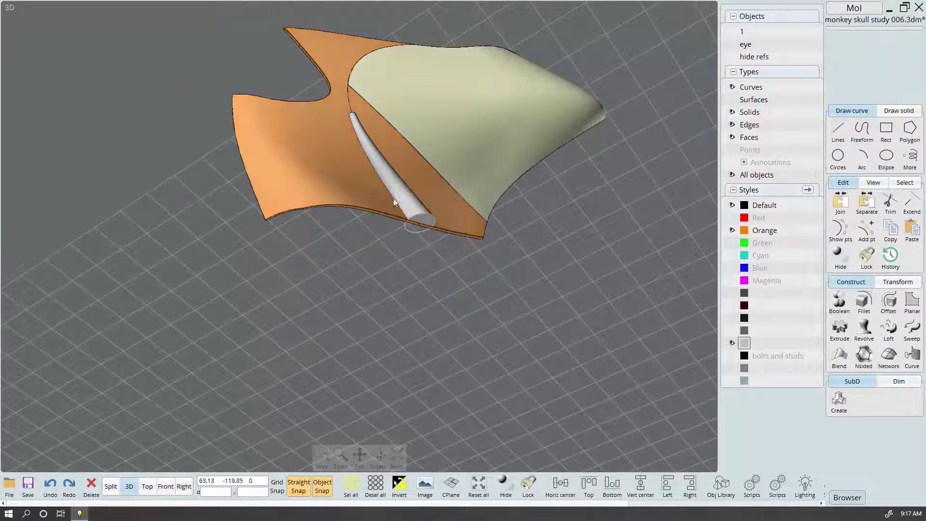
left_click(411, 213)
key("Delete")
right_click(839, 262)
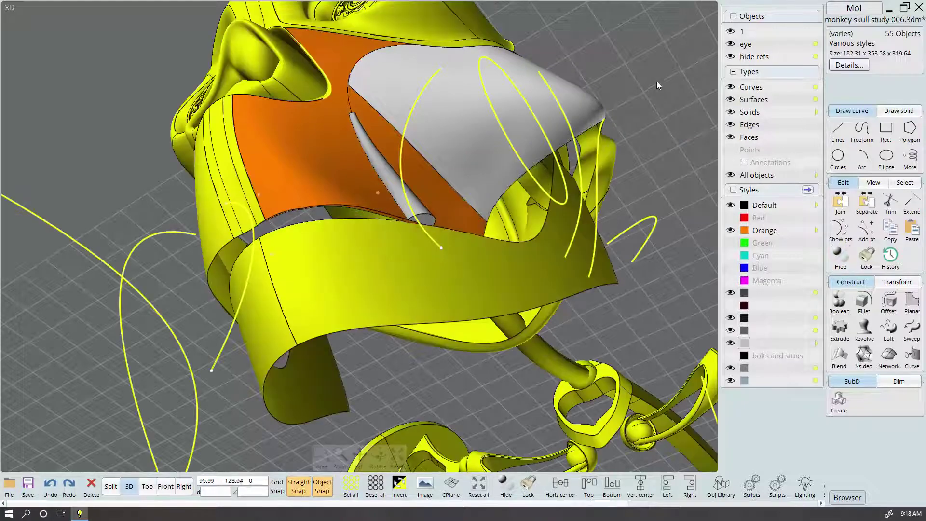
key("Escape")
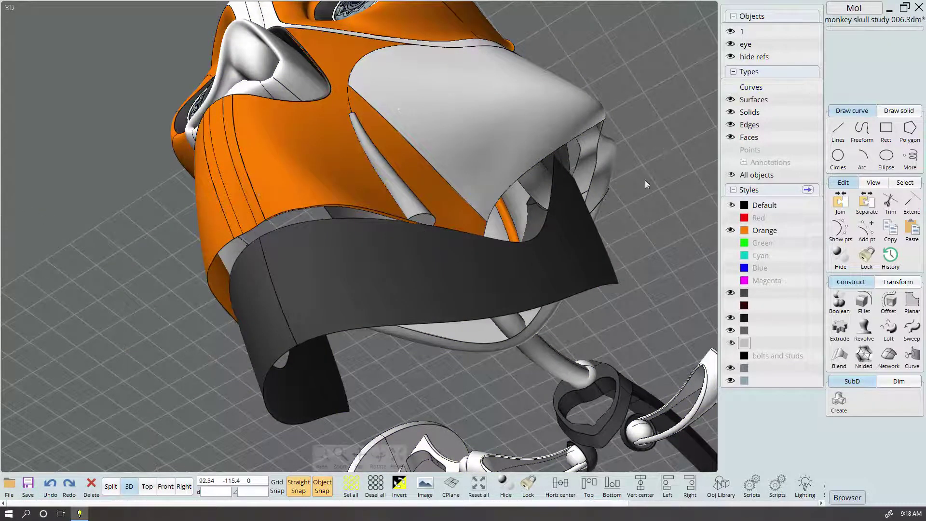
right_click_drag(658, 151, 375, 189)
scroll(374, 188, "up", 3)
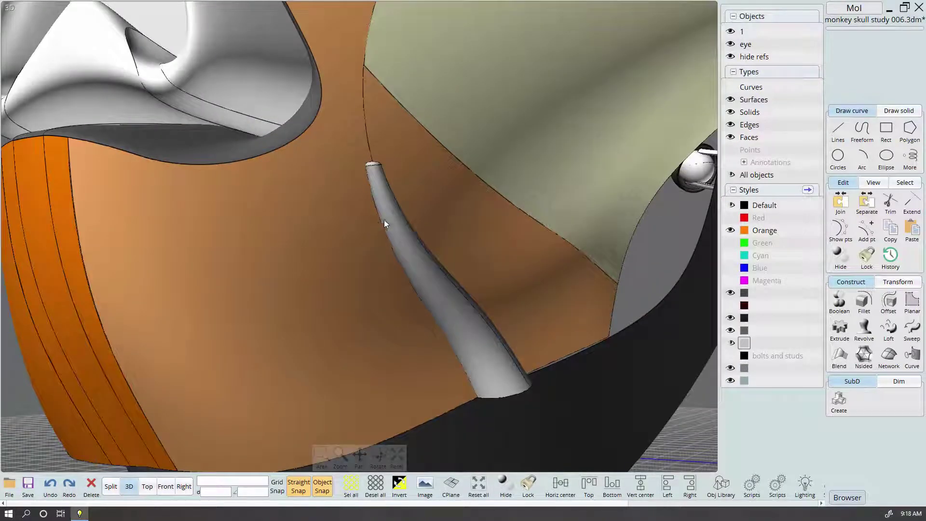
left_click(381, 220)
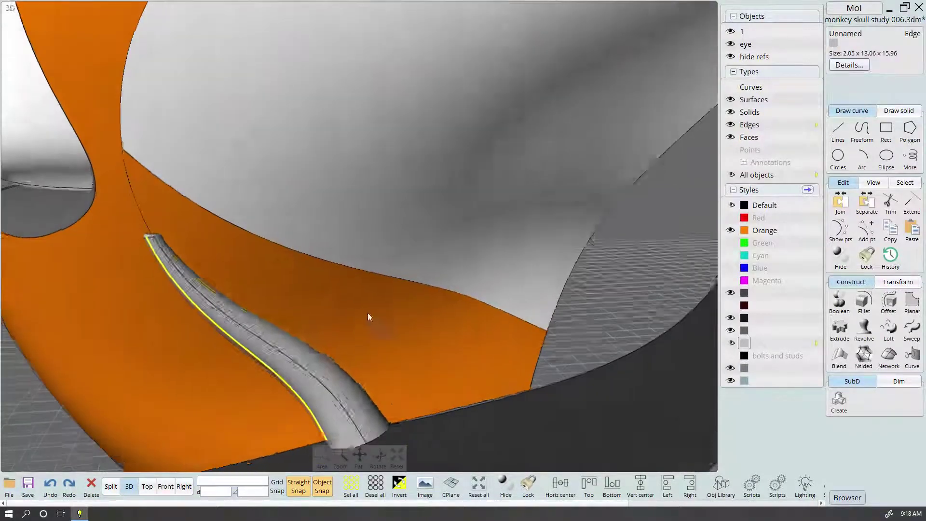
mouse_move(466, 349)
right_mouse_down()
mouse_move(337, 416)
mouse_move(271, 248)
right_mouse_up()
left_click(343, 413)
scroll(271, 252, "up", 3)
scroll(289, 275, "up", 3)
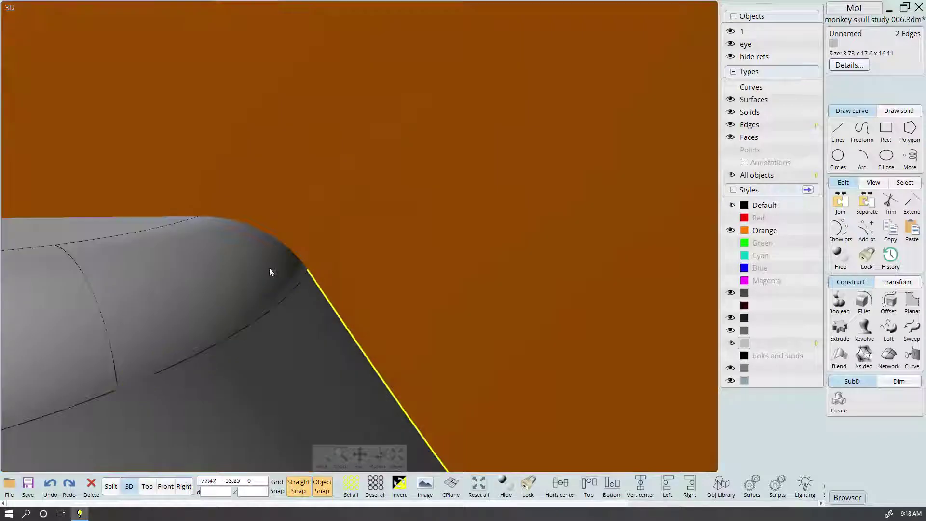
scroll(292, 250, "down", 2)
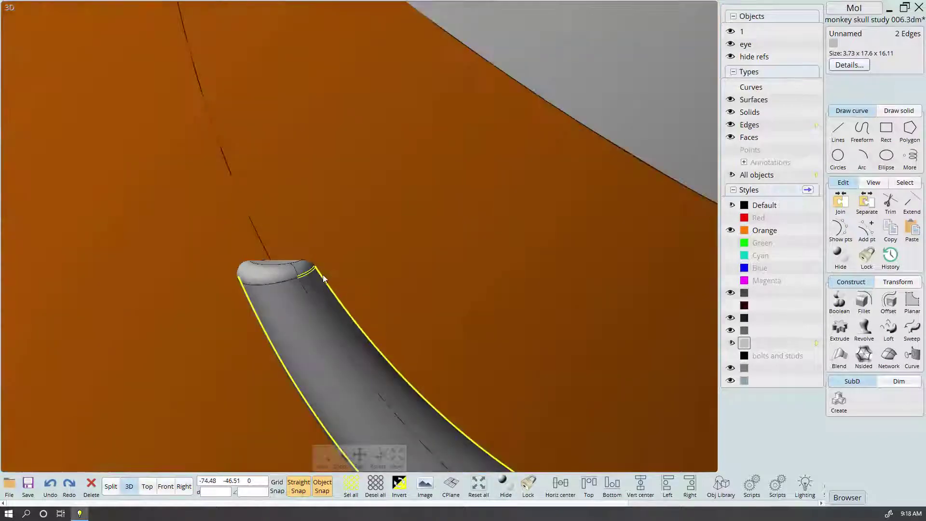
left_click(241, 267)
scroll(187, 424, "down", 3)
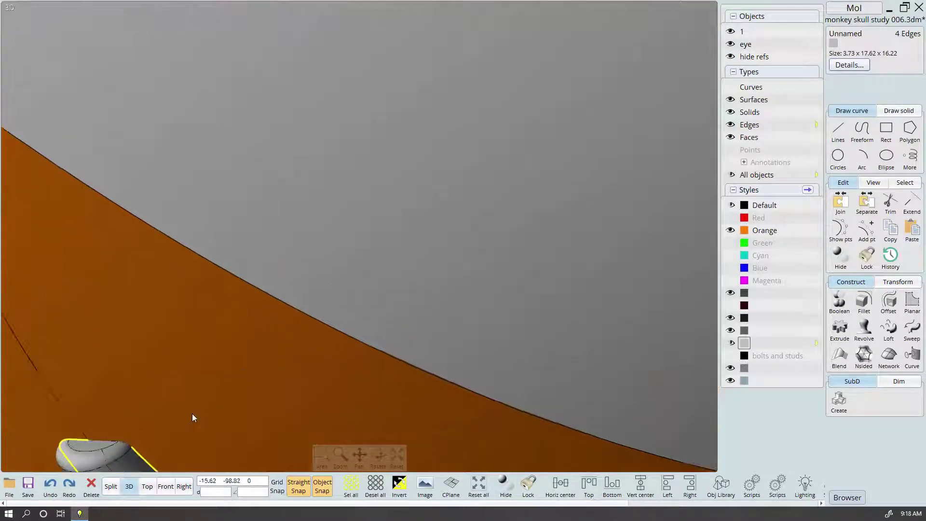
scroll(256, 332, "up", 3)
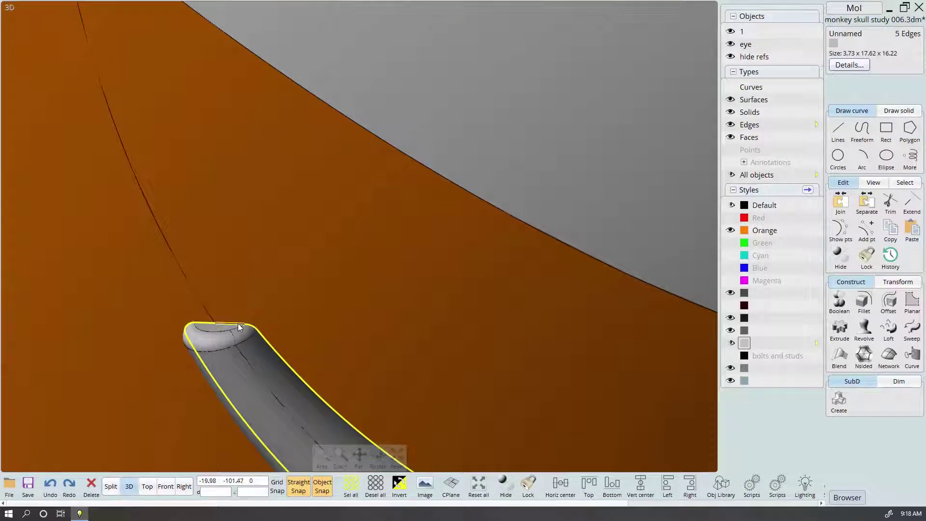
scroll(300, 310, "down", 2)
left_click(864, 300)
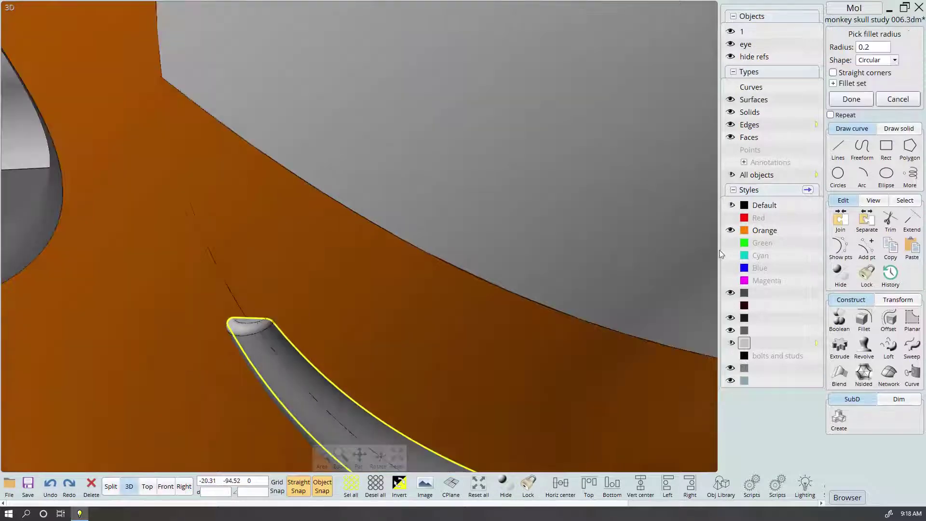
left_click(888, 48)
type("1")
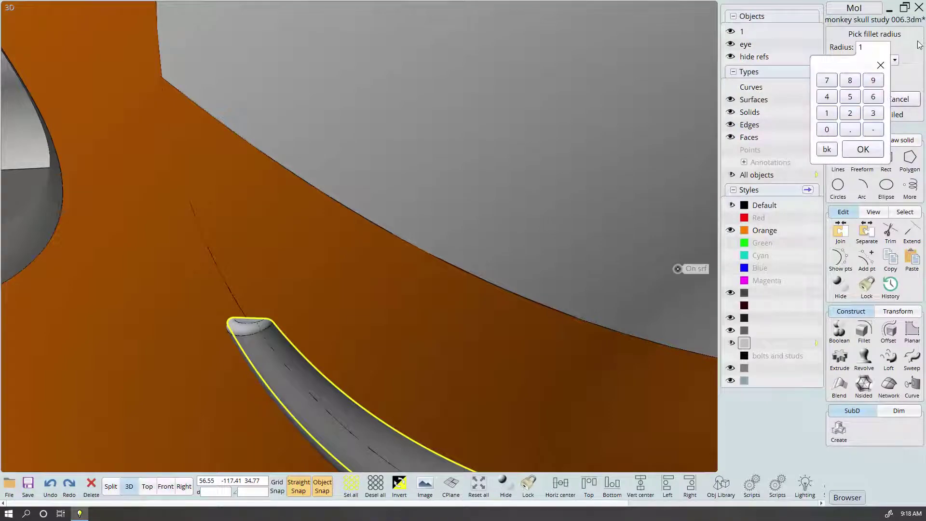
key("Return")
left_click(899, 104)
scroll(503, 253, "down", 3)
right_click_drag(502, 253, 546, 179)
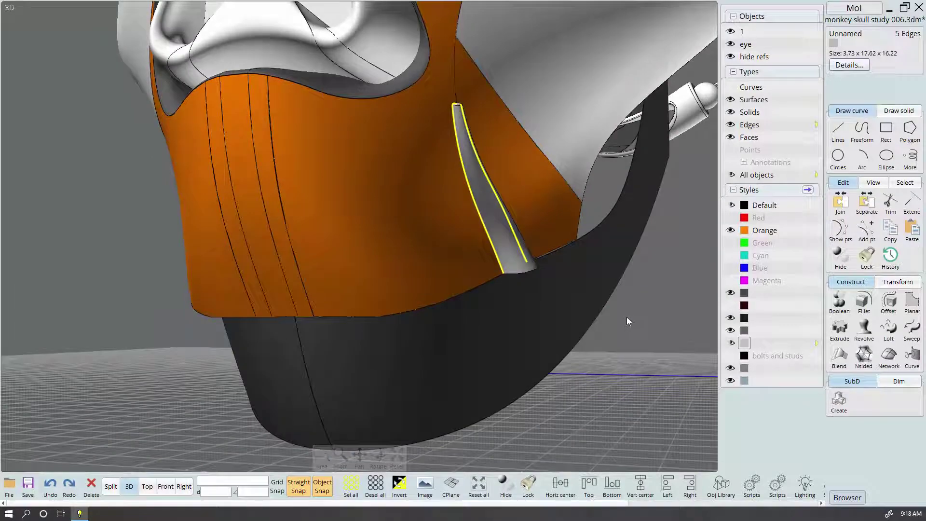
key("ctrl+z")
key("ctrl+z")
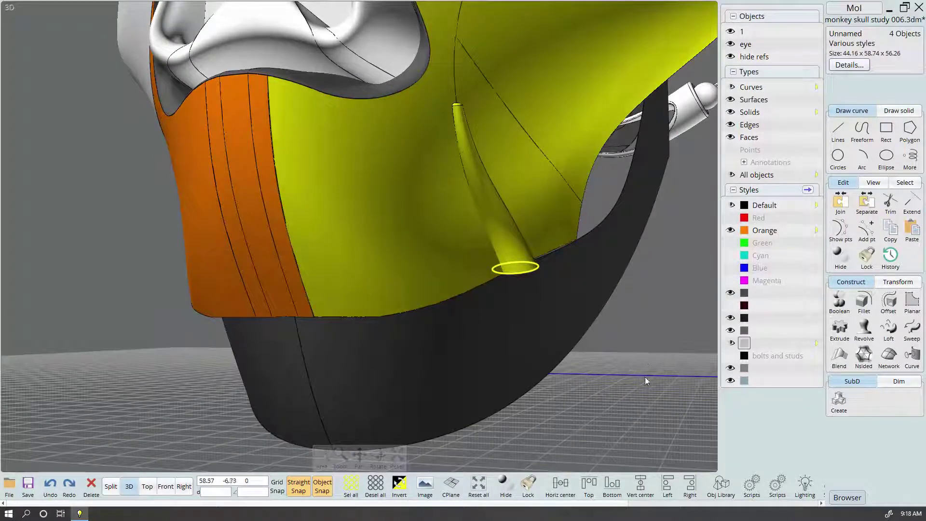
left_click(514, 242)
mouse_move(514, 242)
right_mouse_down()
mouse_move(557, 224)
mouse_move(521, 276)
right_mouse_up()
Draw a cutting line beside the tube tip and turn on hidden-line display
left_click(111, 486)
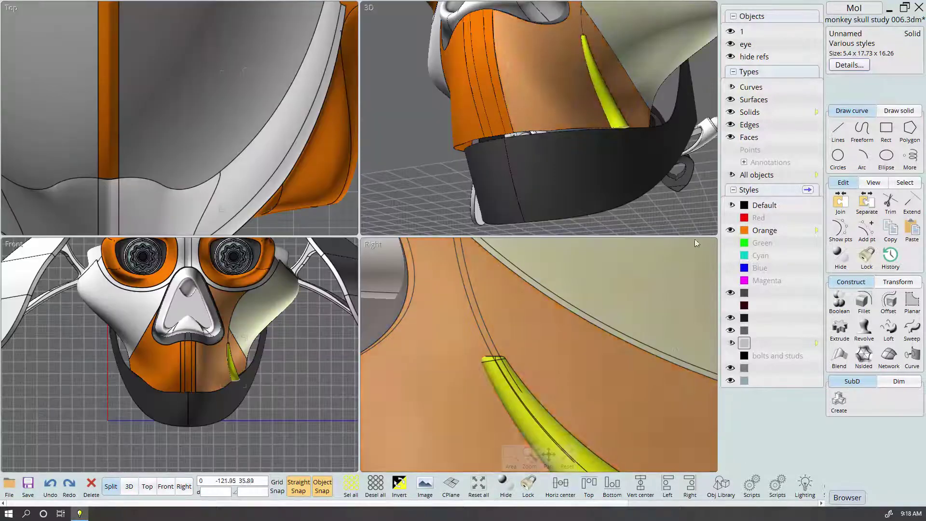
left_click(838, 128)
scroll(532, 323, "up", 2)
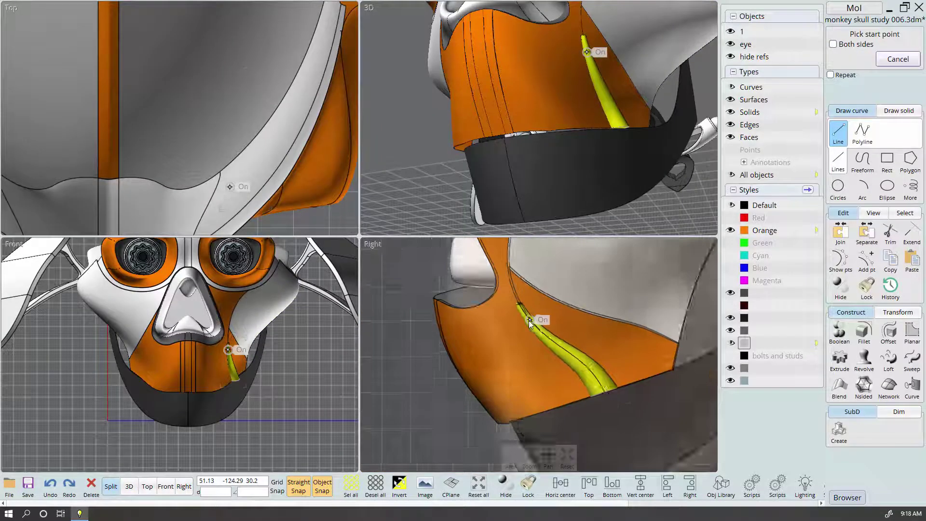
left_click(545, 283)
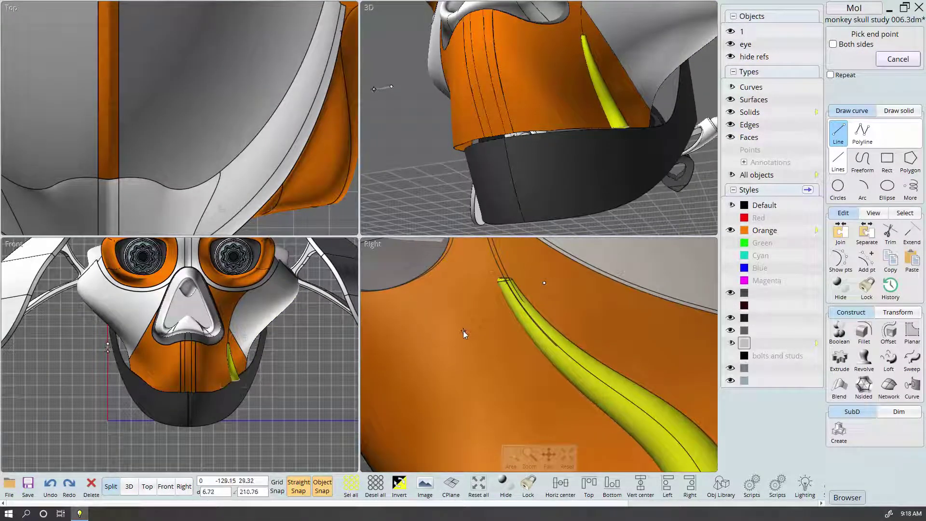
key("Escape")
left_click(874, 212)
left_click(834, 254)
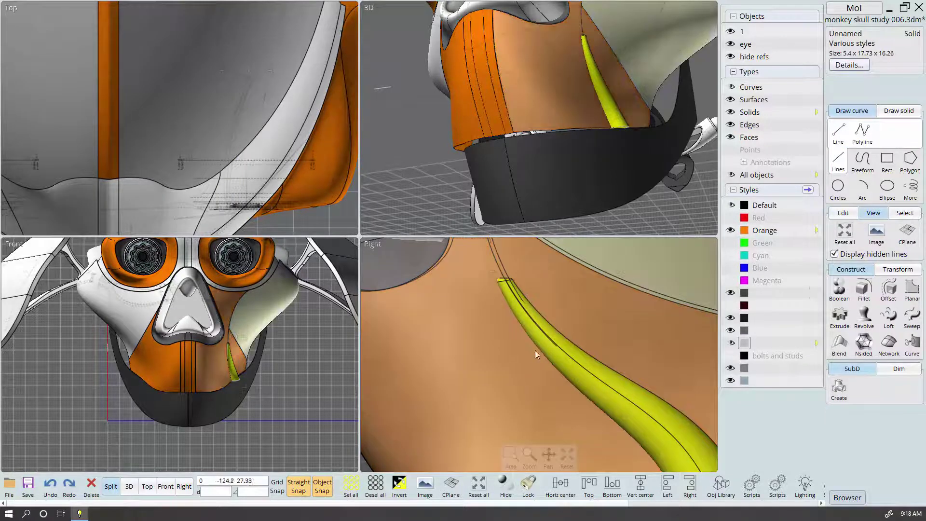
Boolean-difference the tube with the line and delete the tip and line
key("b")
left_click(497, 305)
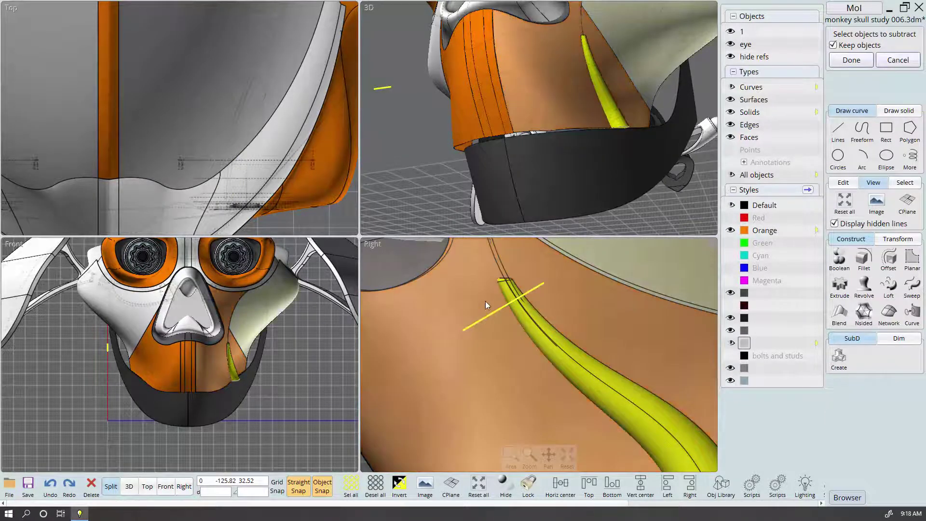
right_click(496, 317)
left_click(573, 356)
key("b")
left_click(490, 314)
right_click(490, 314)
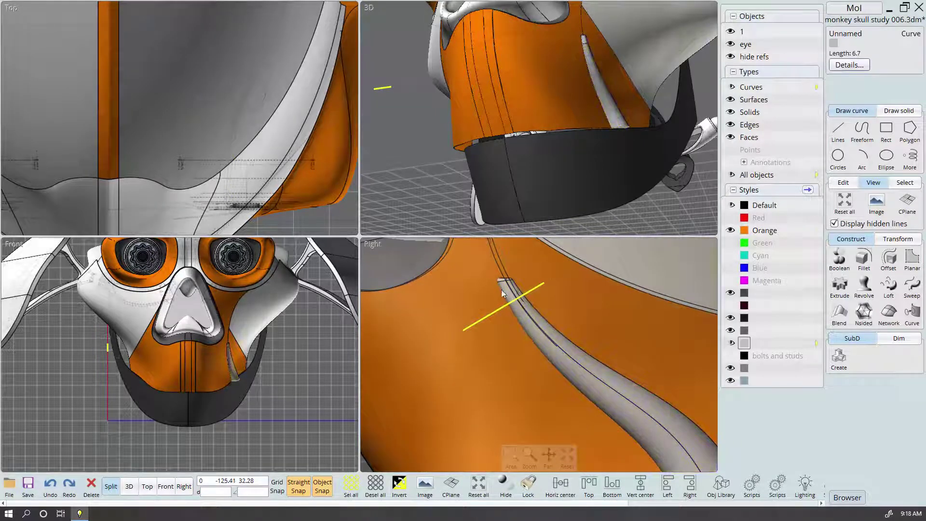
left_click(508, 290)
key("Delete")
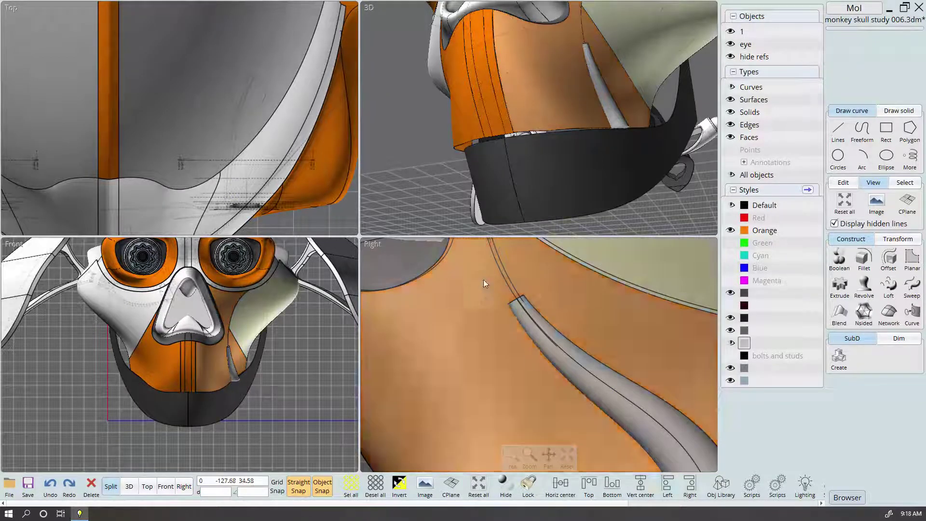
Boolean-union the trimmed tube with the large jaw surface
left_click(528, 331)
left_click(500, 347, "shift")
key("u")
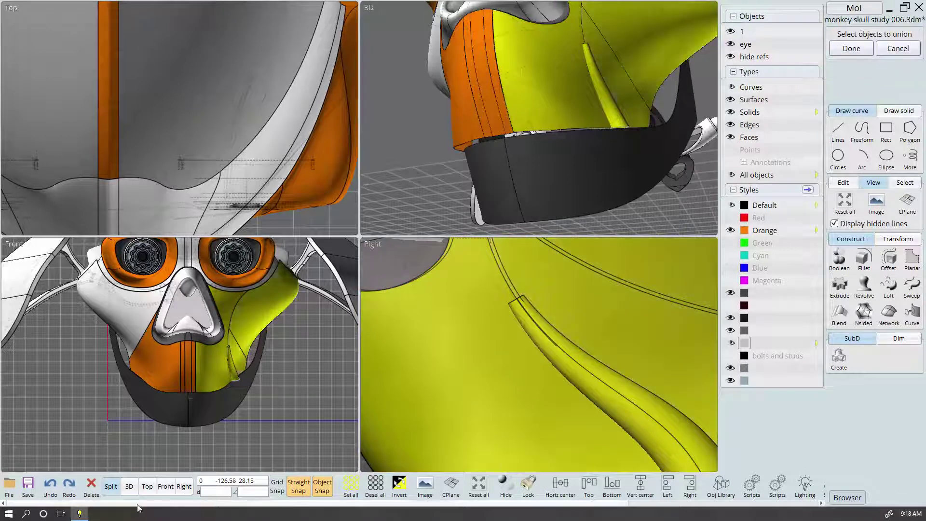
left_click(130, 490)
right_click_drag(519, 280, 483, 227)
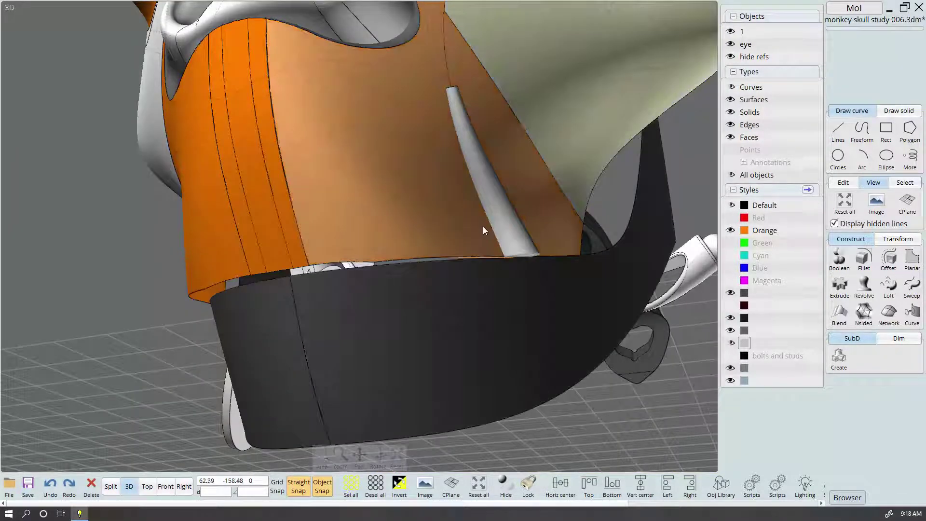
scroll(482, 227, "up", 3)
left_click(834, 223)
left_click(506, 258)
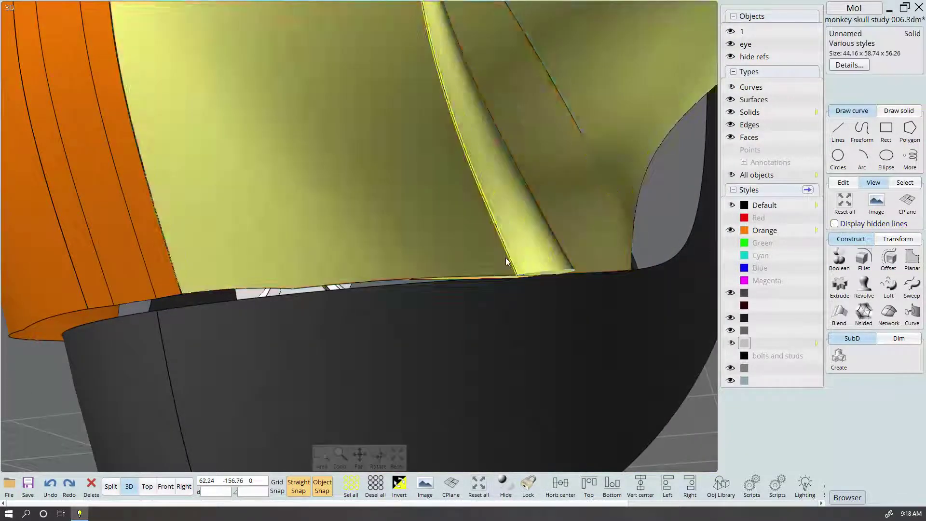
mouse_move(506, 257)
right_mouse_down()
mouse_move(447, 264)
mouse_move(430, 224)
mouse_move(439, 207)
right_mouse_up()
left_click(477, 245)
key("f")
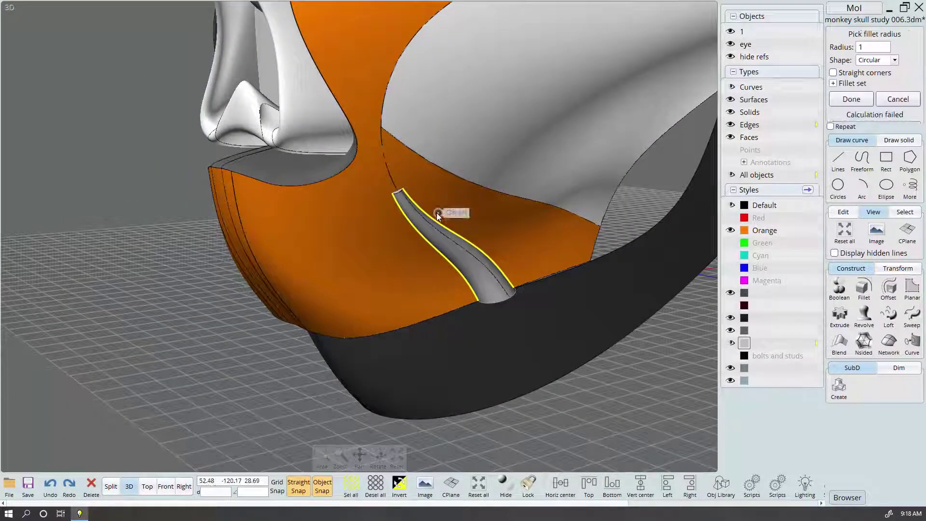
scroll(365, 212, "up", 3)
scroll(366, 212, "up", 3)
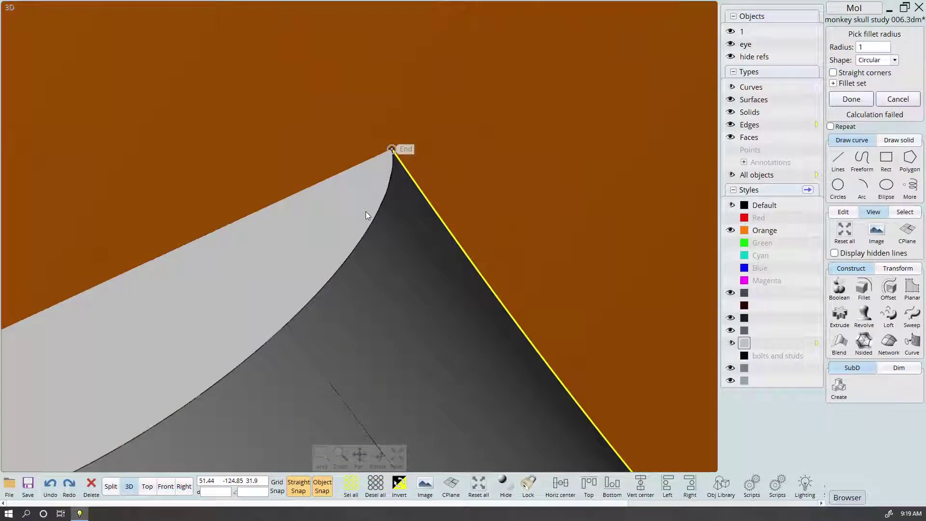
scroll(366, 212, "down", 3)
right_click_drag(365, 211, 551, 308)
scroll(554, 265, "up", 1)
scroll(574, 243, "up", 1)
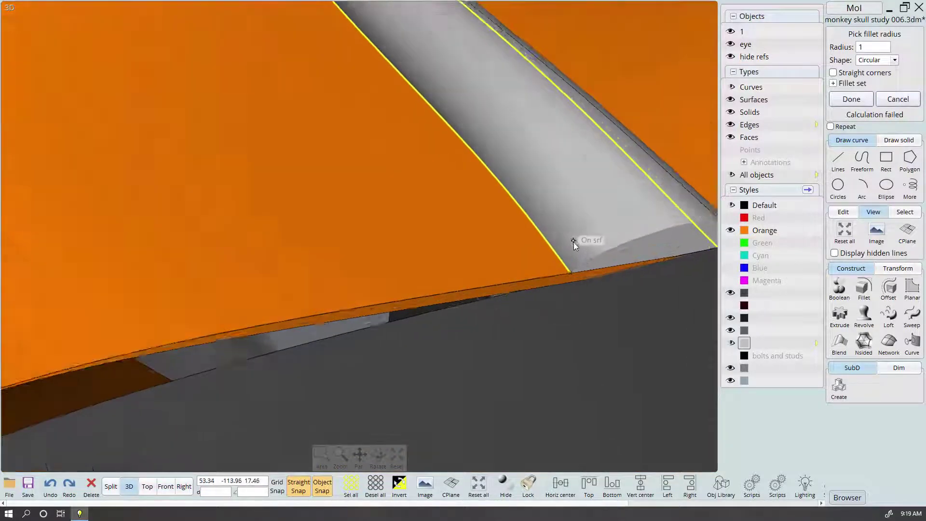
scroll(574, 243, "up", 1)
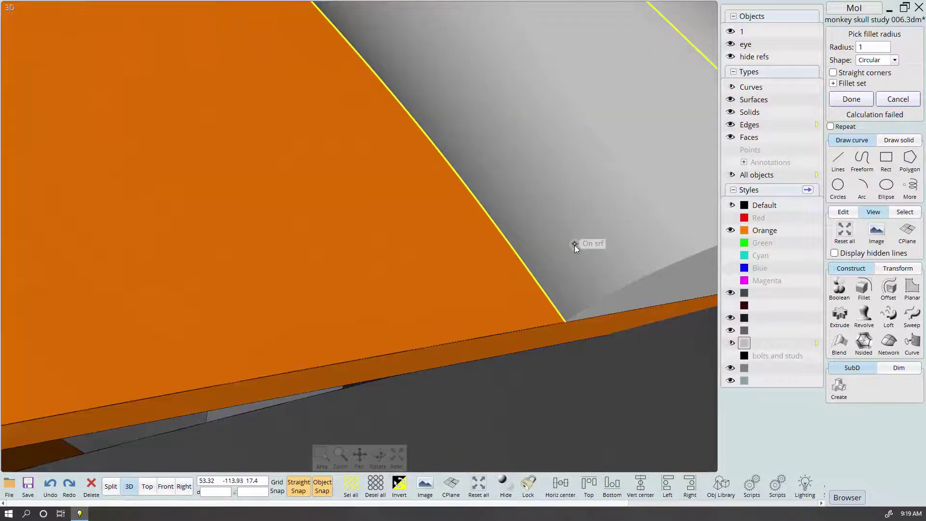
left_click(876, 47)
type(".2")
key("Return")
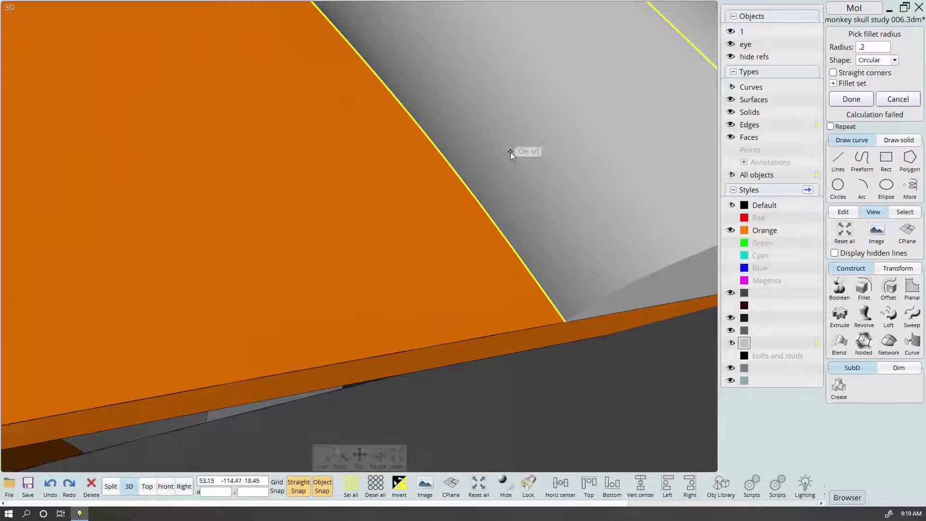
scroll(510, 152, "down", 1)
scroll(510, 152, "down", 2)
left_click(895, 60)
left_click(878, 78)
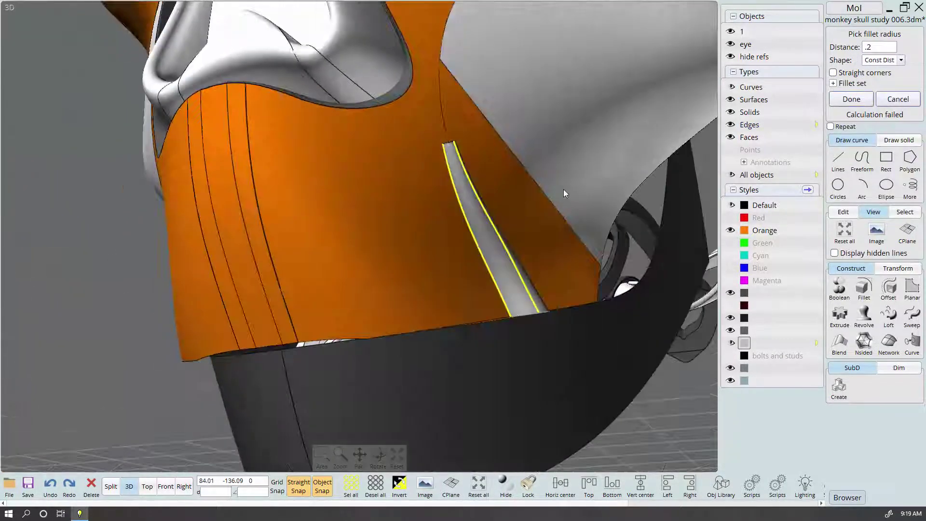
right_click_drag(565, 84, 564, 188)
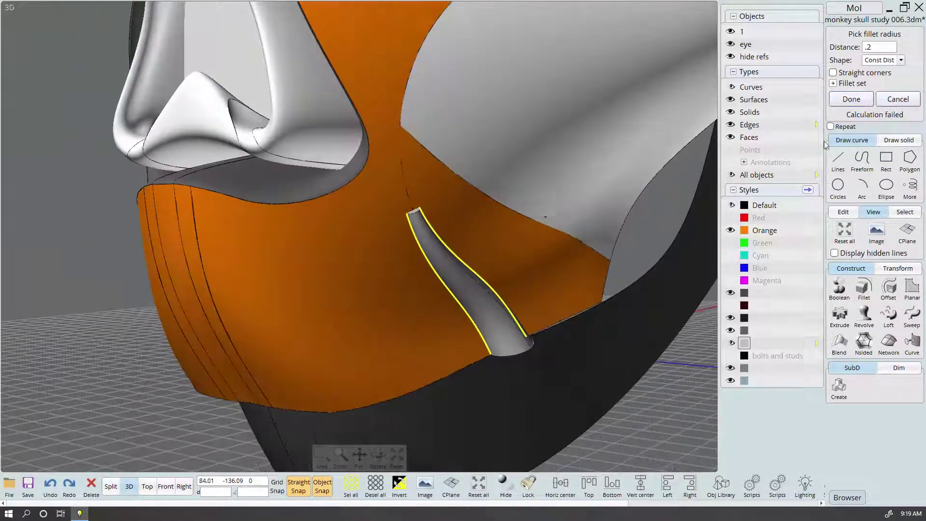
left_click(898, 99)
Join the side face, orange face, tube and dark strip into one surface
left_click(463, 236)
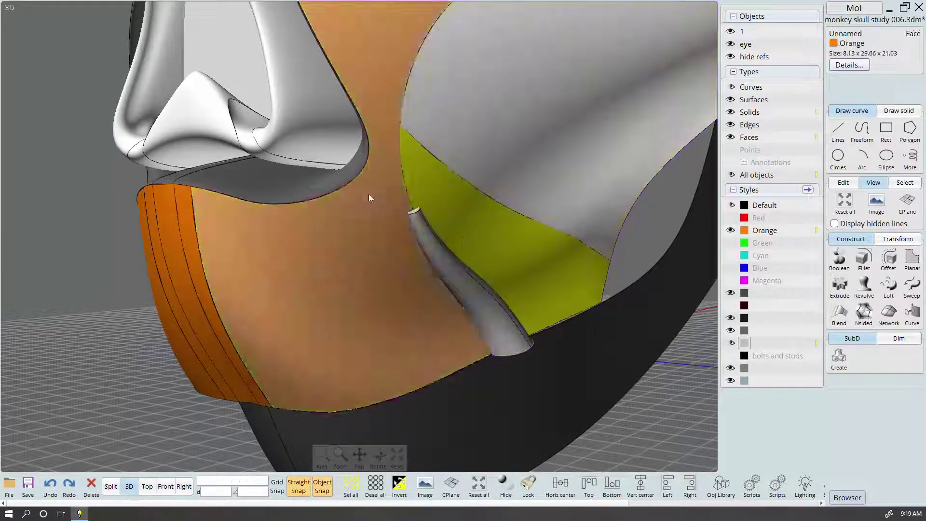
left_click(369, 194)
left_click(435, 256)
scroll(425, 222, "up", 3)
scroll(482, 272, "up", 2)
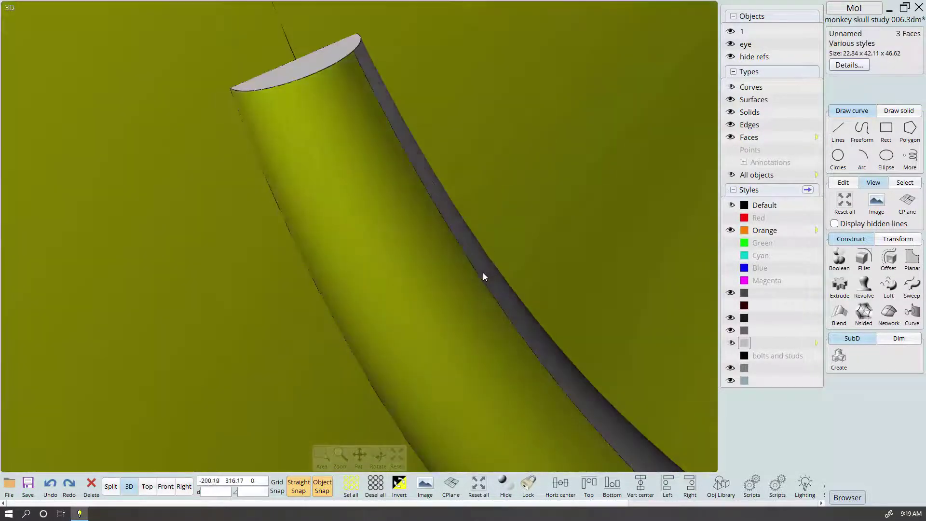
left_click(484, 271)
scroll(484, 271, "down", 4)
left_click(844, 183)
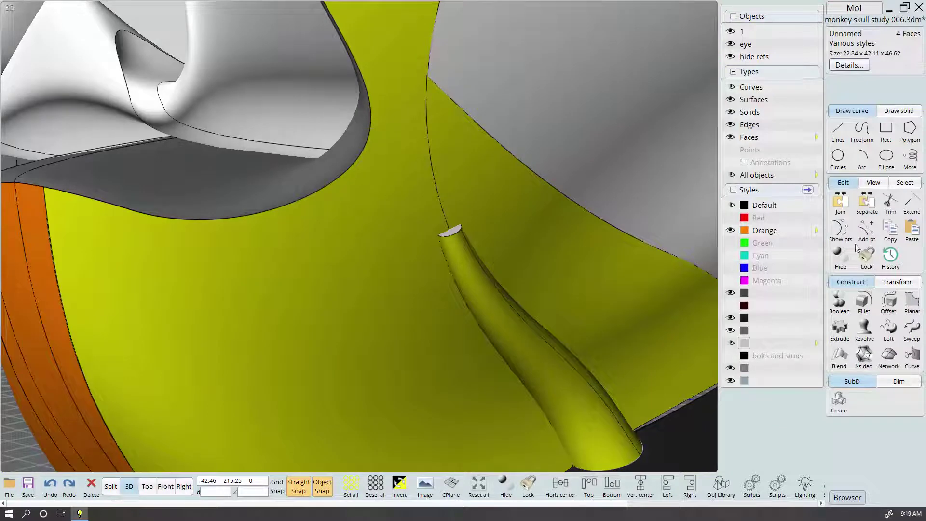
left_click(840, 202)
Try a circular 0.2 fillet on the tube's edge, then cancel it
left_click(464, 298)
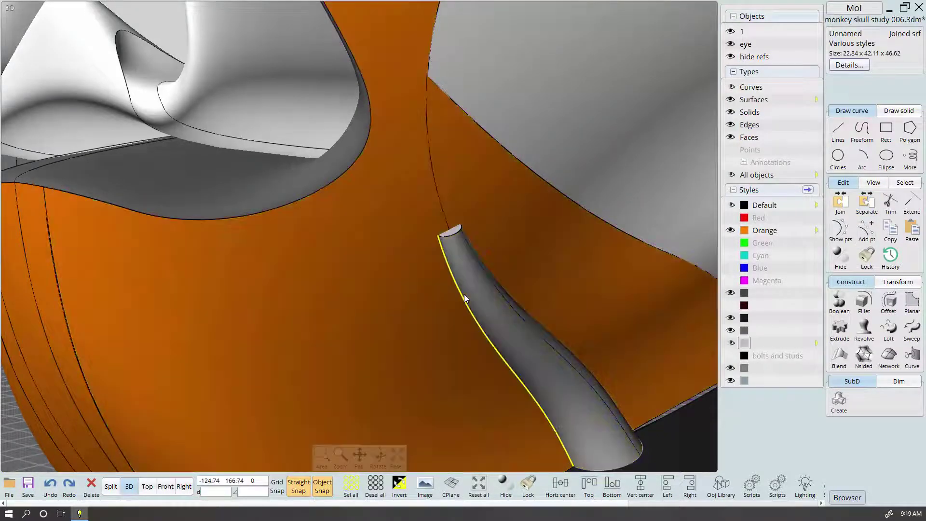
key("f")
right_click(625, 285)
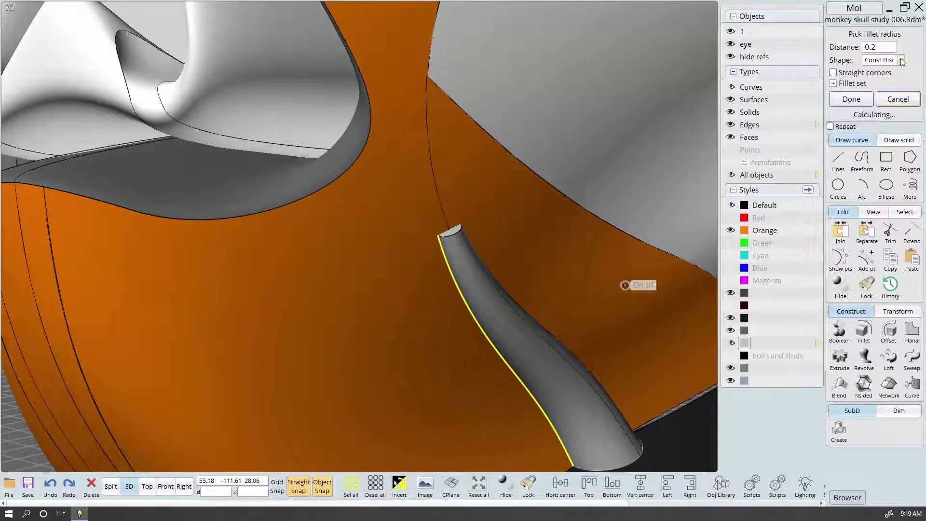
left_click(885, 72)
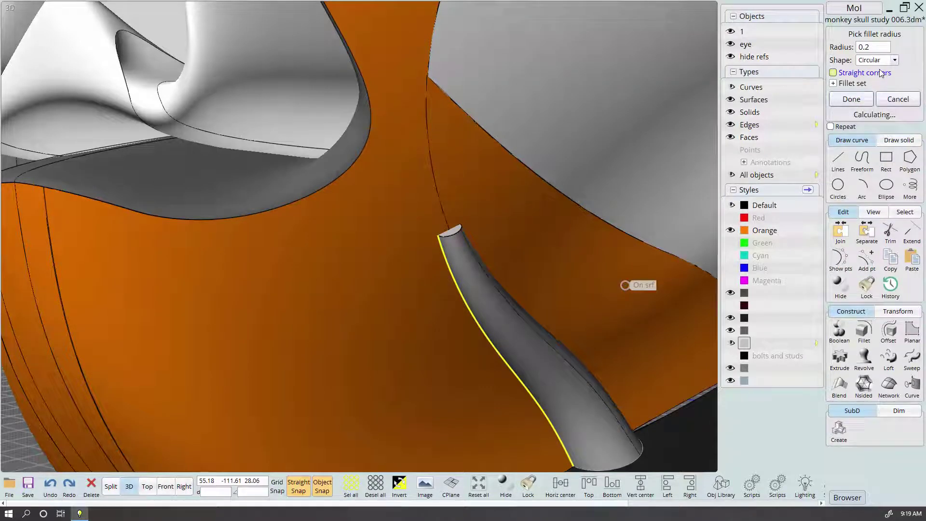
scroll(498, 194, "down", 5)
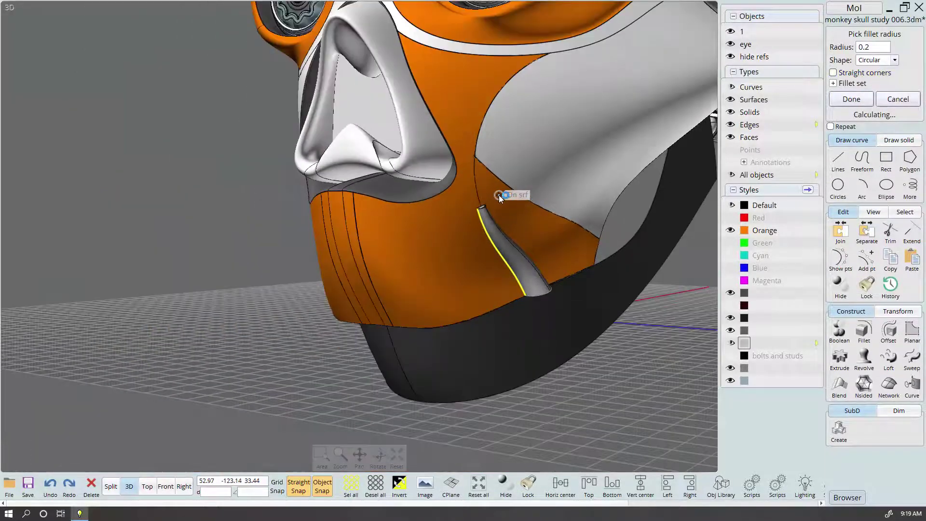
scroll(515, 200, "up", 3)
scroll(579, 179, "up", 2)
mouse_move(580, 174)
right_mouse_down()
mouse_move(466, 149)
mouse_move(464, 185)
right_mouse_up()
scroll(464, 186, "up", 2)
scroll(466, 192, "down", 3)
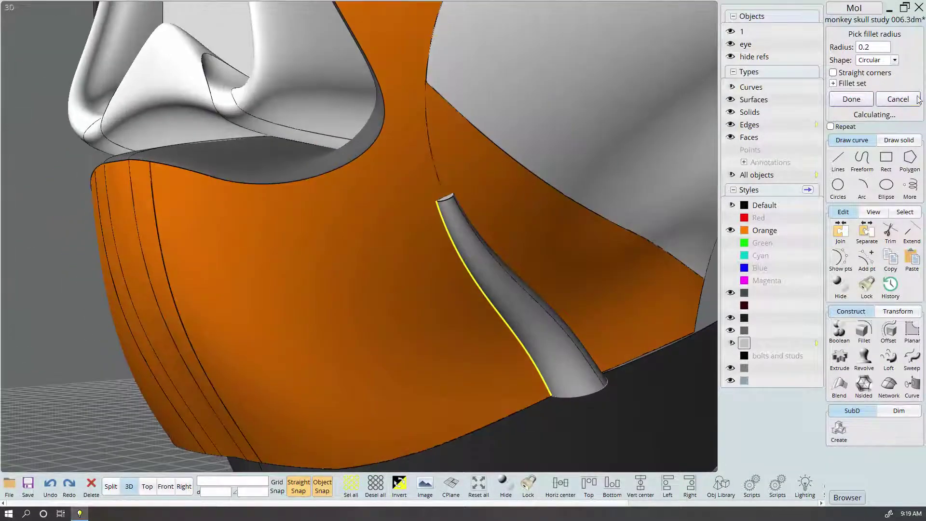
key("Escape")
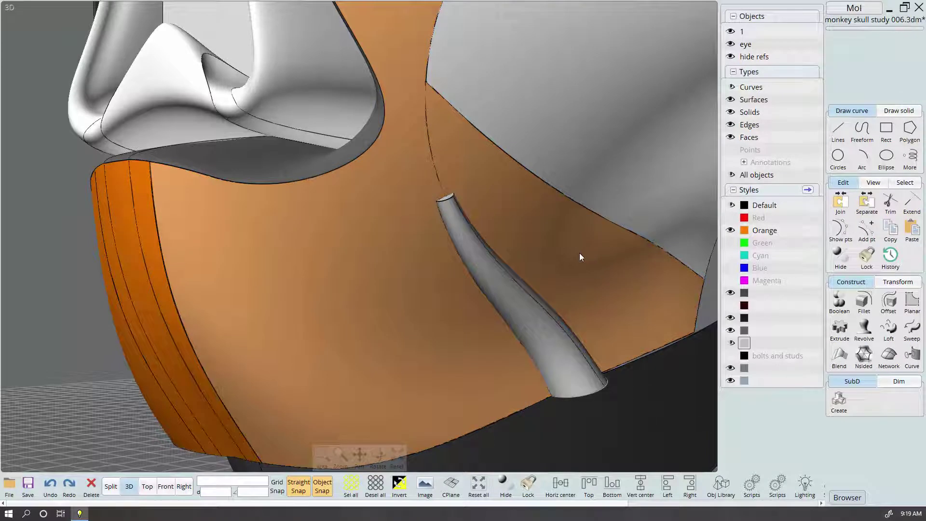
Boolean-union the orange jaw surface with the tube solid
left_click(423, 209)
left_click(381, 214)
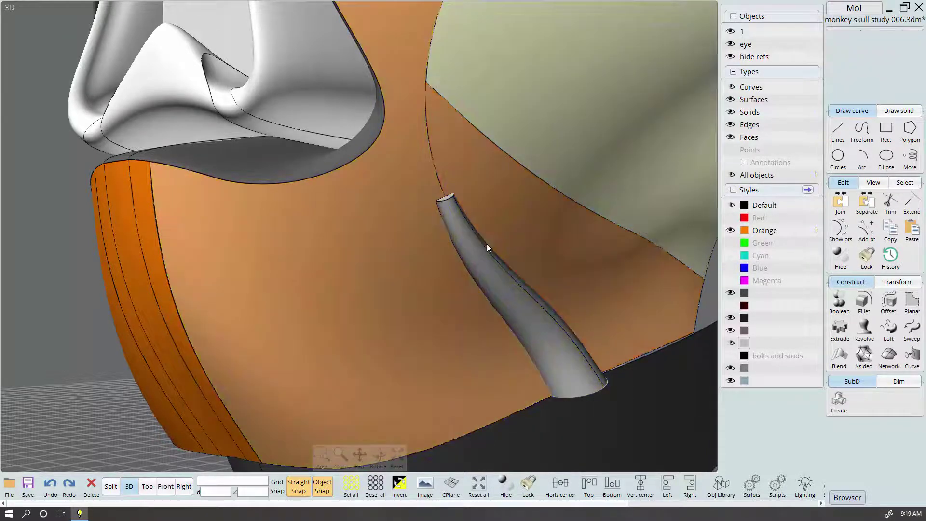
mouse_move(382, 215)
right_mouse_down()
mouse_move(548, 214)
mouse_move(550, 148)
mouse_move(563, 148)
mouse_move(525, 169)
right_mouse_up()
right_click(525, 169)
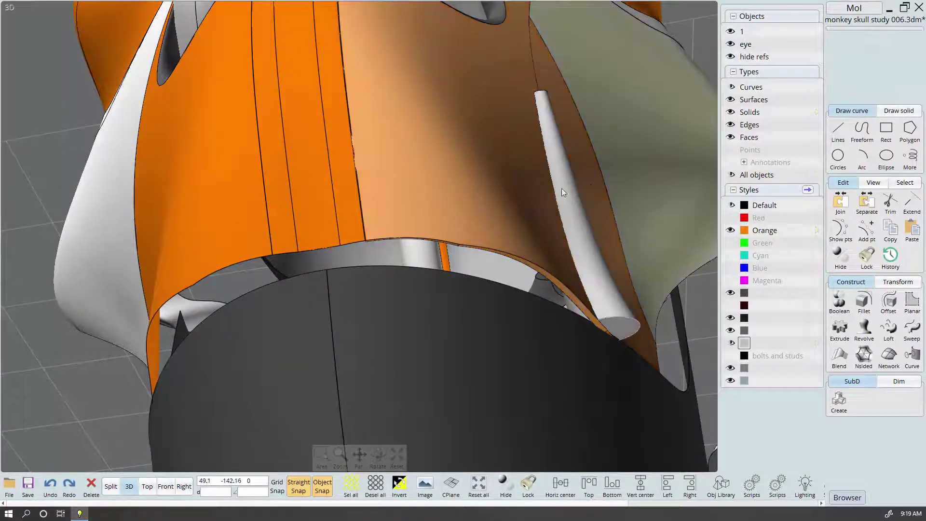
Try a radius 1 fillet on the tube's long edge and cancel when it fails
left_click(568, 188)
left_click(557, 197)
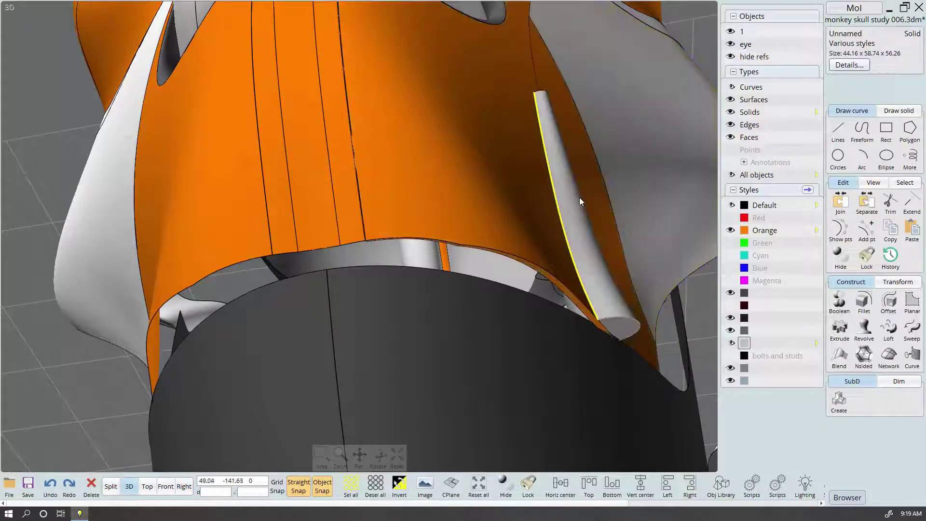
key("f")
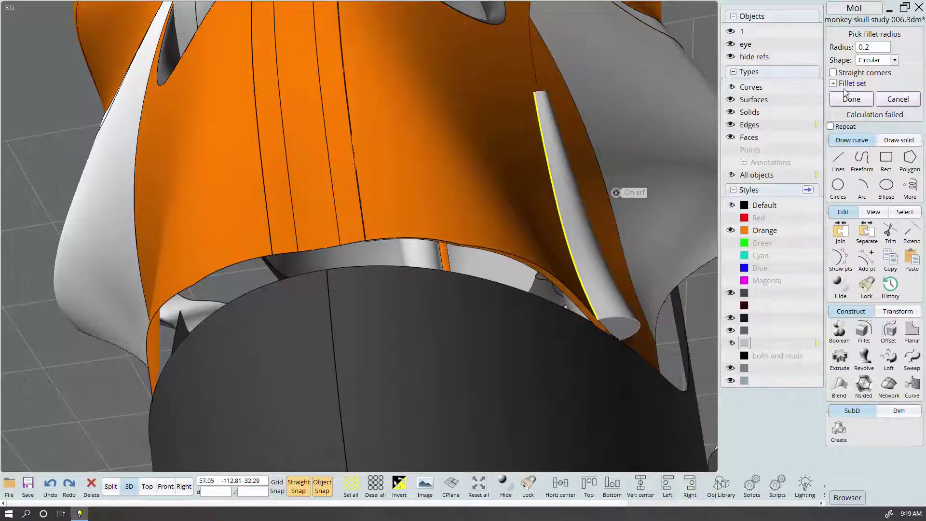
left_click(881, 47)
left_click(830, 116)
left_click(859, 148)
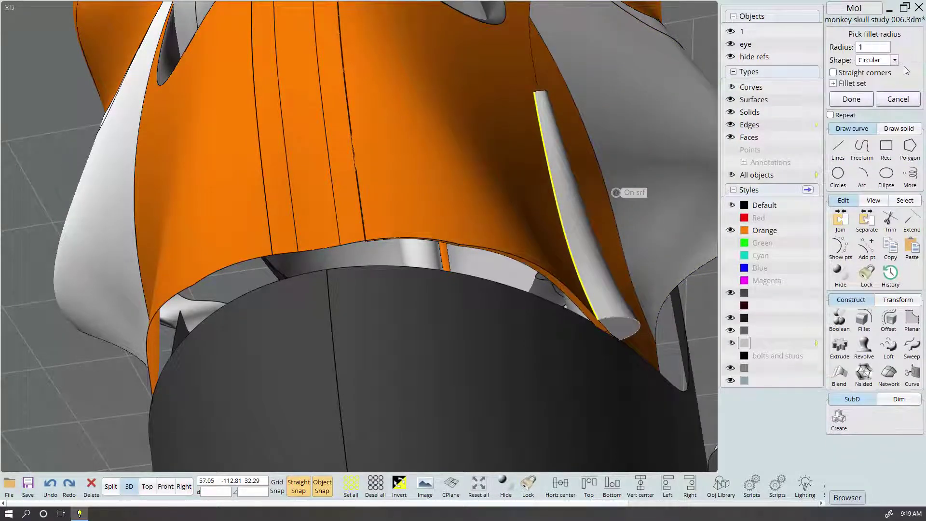
left_click(898, 99)
scroll(595, 180, "down", 3)
Orbit around the head to the front, inspecting jaw edges and faces
mouse_move(595, 180)
right_mouse_down()
mouse_move(552, 366)
mouse_move(592, 409)
right_mouse_up()
left_click(593, 410)
scroll(593, 410, "down", 3)
mouse_move(528, 398)
right_mouse_down()
mouse_move(666, 410)
mouse_move(634, 406)
mouse_move(478, 341)
right_mouse_up()
scroll(524, 370, "up", 5)
left_click(515, 372)
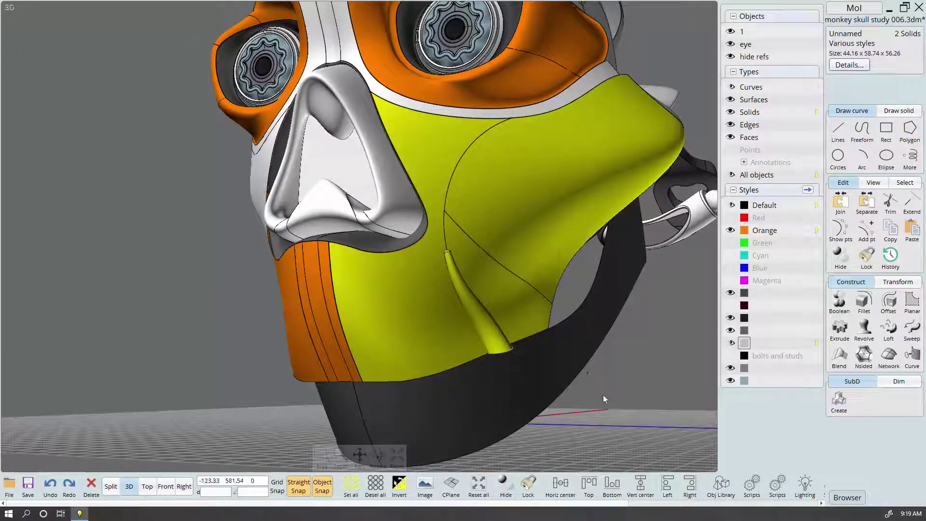
left_click(601, 393)
left_click(469, 340)
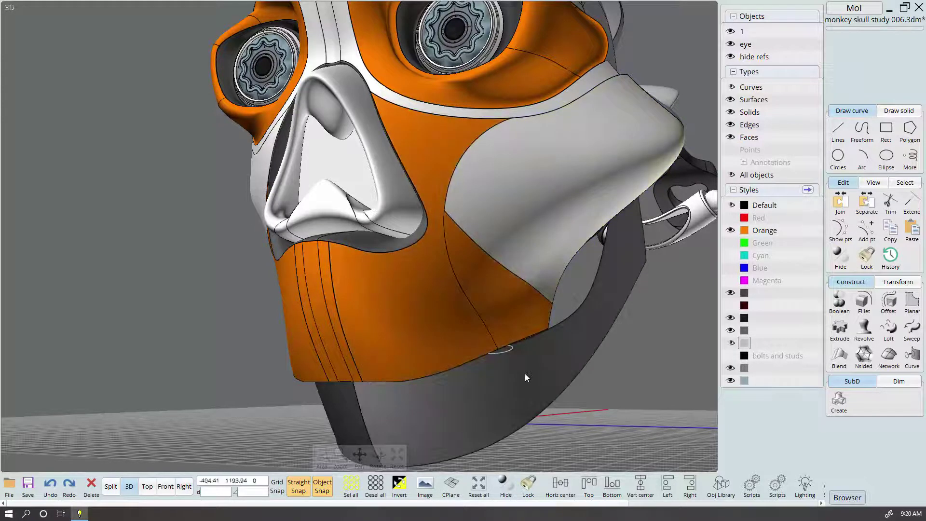
scroll(525, 374, "down", 3)
left_click(506, 355)
key("Escape")
mouse_move(499, 364)
right_mouse_down()
mouse_move(547, 388)
mouse_move(569, 382)
mouse_move(554, 396)
mouse_move(562, 386)
mouse_move(543, 383)
mouse_move(583, 377)
mouse_move(539, 393)
mouse_move(533, 344)
mouse_move(490, 359)
mouse_move(539, 359)
mouse_move(566, 383)
right_mouse_up()
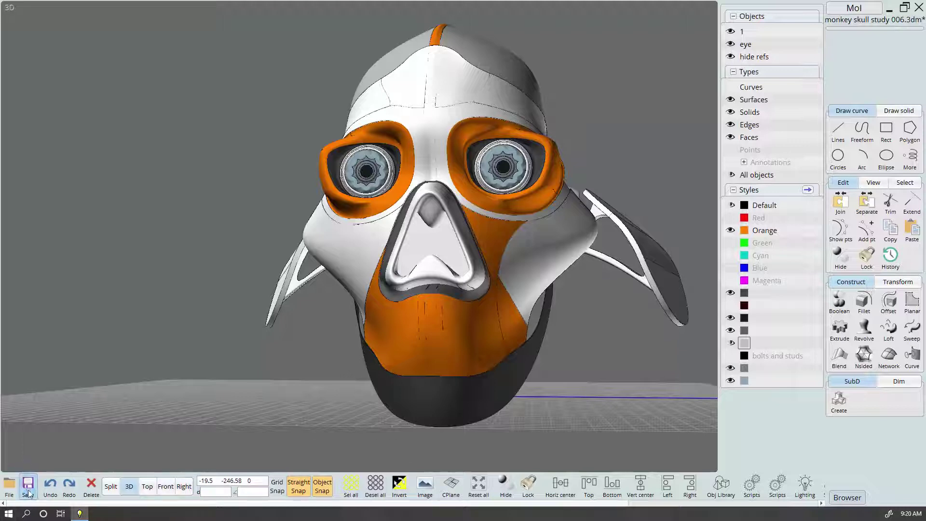
Save the model and switch to four views, abandoning a started line
left_click(480, 273)
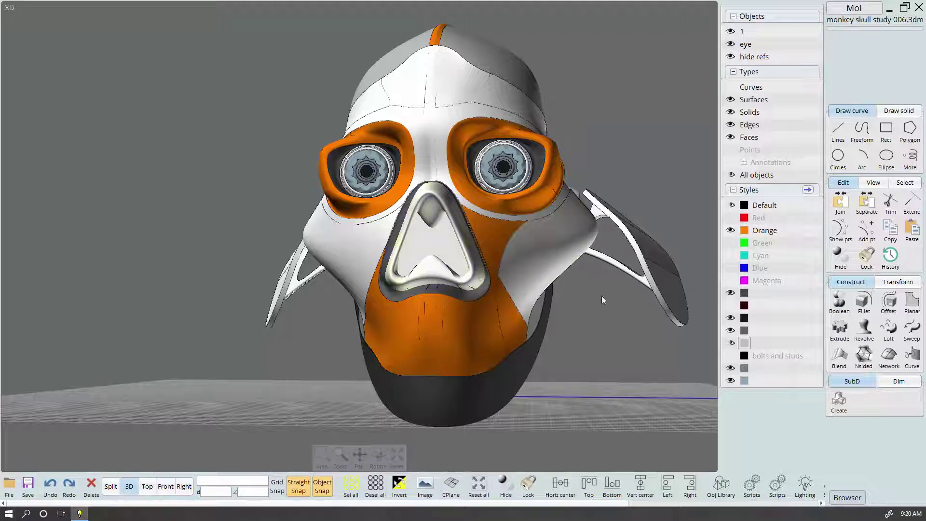
mouse_move(516, 344)
right_mouse_down()
mouse_move(592, 349)
mouse_move(581, 372)
right_mouse_up()
left_click(535, 321)
left_click(110, 487)
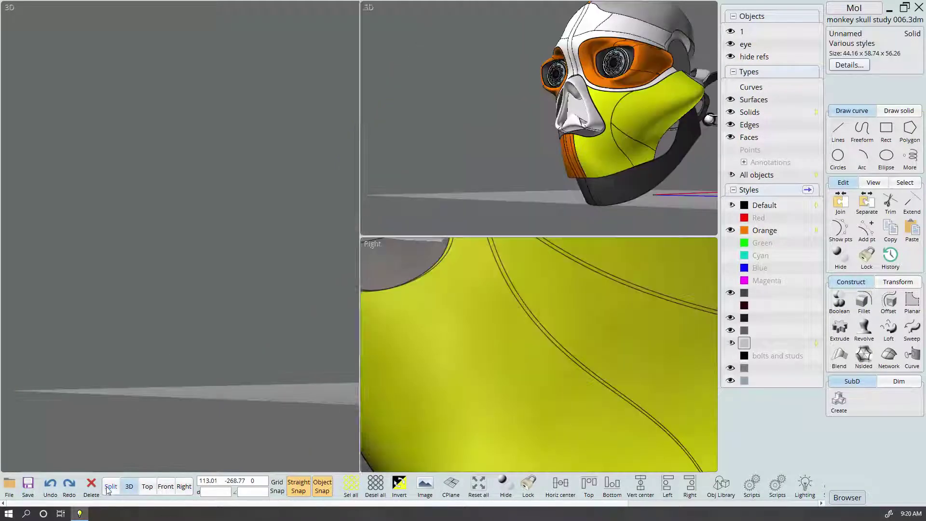
left_click(838, 131)
scroll(611, 143, "up", 3)
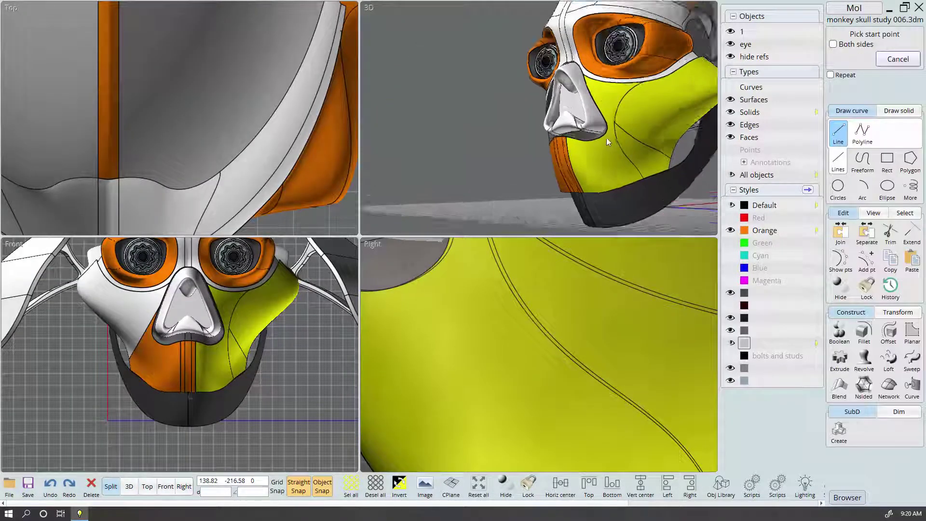
left_click(619, 124)
scroll(490, 381, "down", 2)
scroll(490, 381, "down", 2)
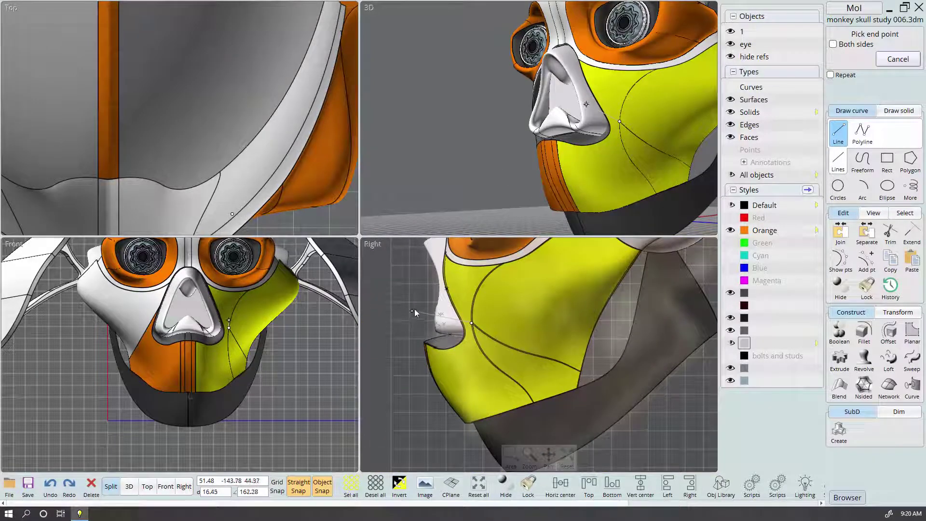
key("Escape")
Delete the thin strip surface and join the remaining jaw surfaces
left_click(442, 355)
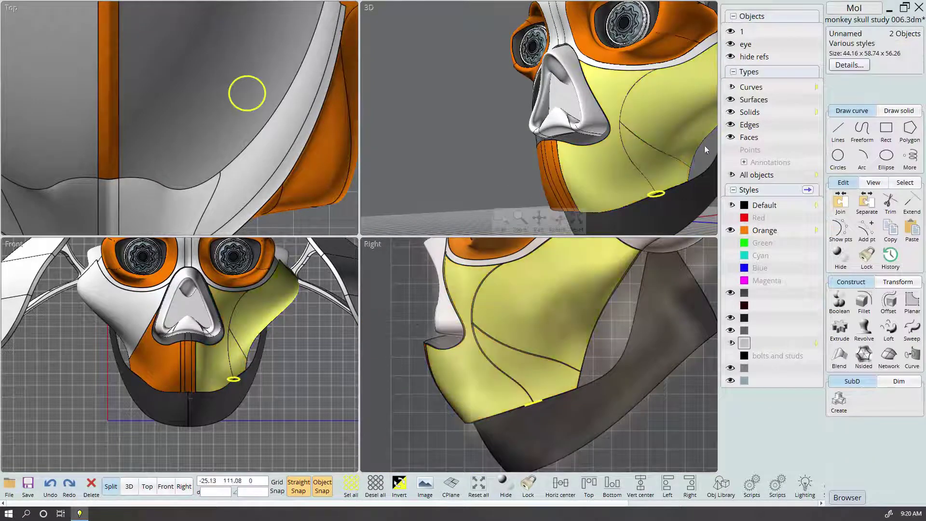
left_click(623, 165)
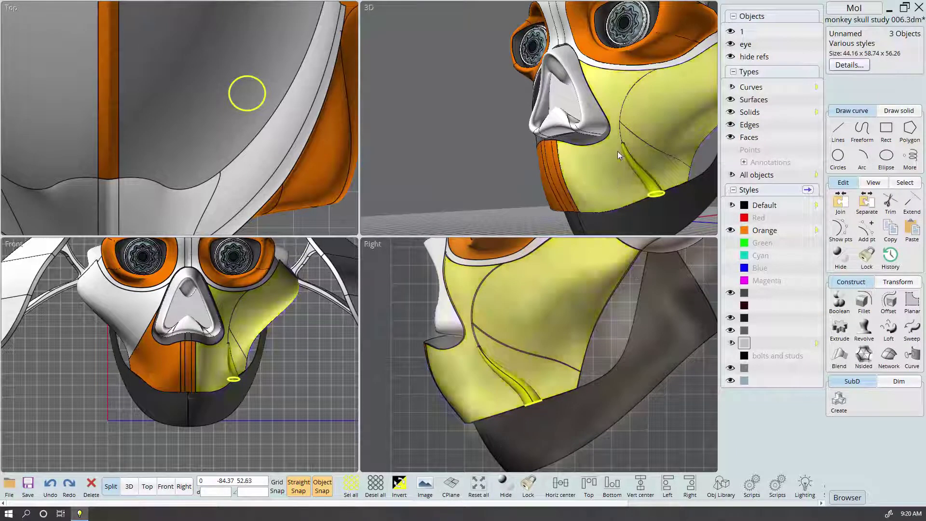
key("Delete")
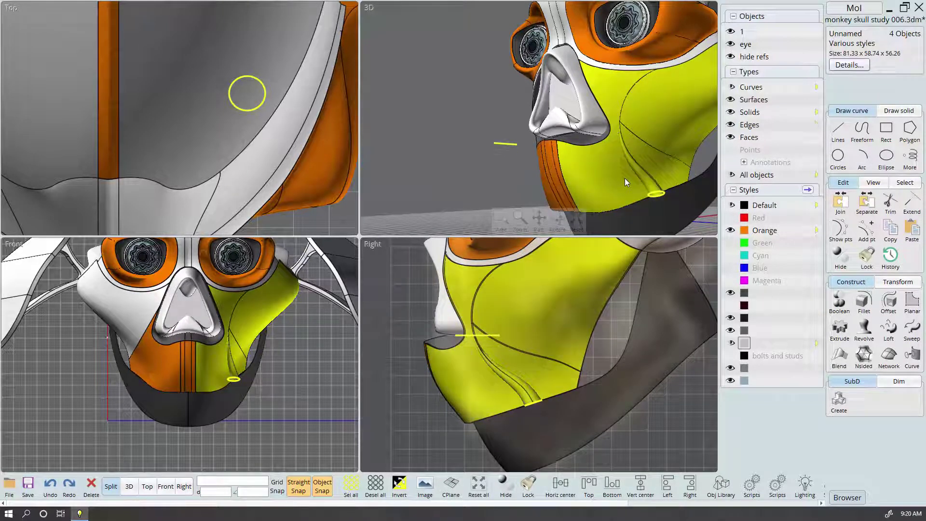
key("ctrl+j")
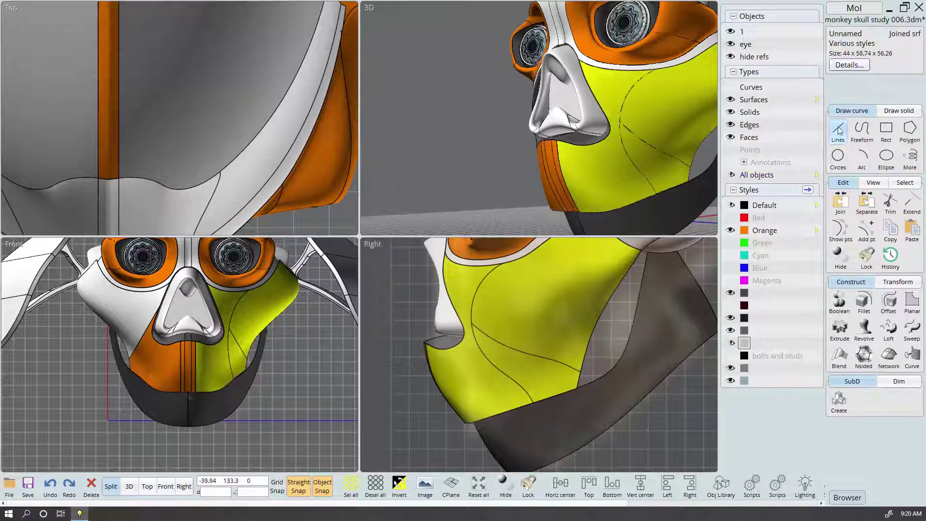
Trim the front jaw face, keeping both pieces, with a line from the curve intersection to below the chin
left_click(838, 130)
left_click(620, 122)
scroll(459, 306, "up", 2)
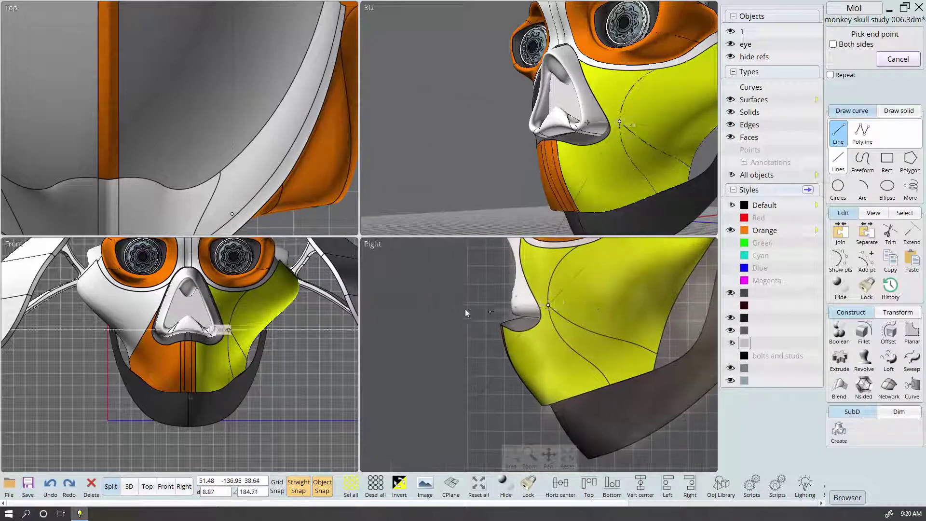
left_click(456, 304)
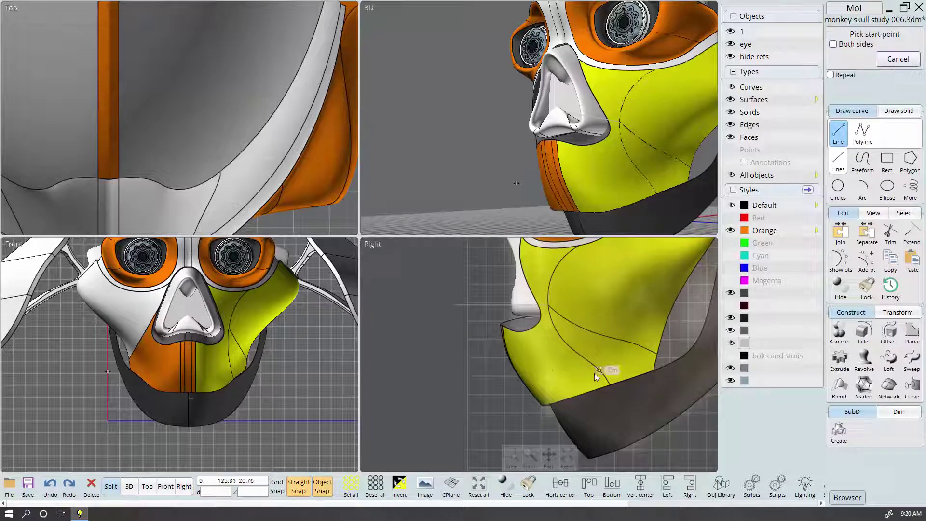
left_click(540, 372)
left_click(539, 372)
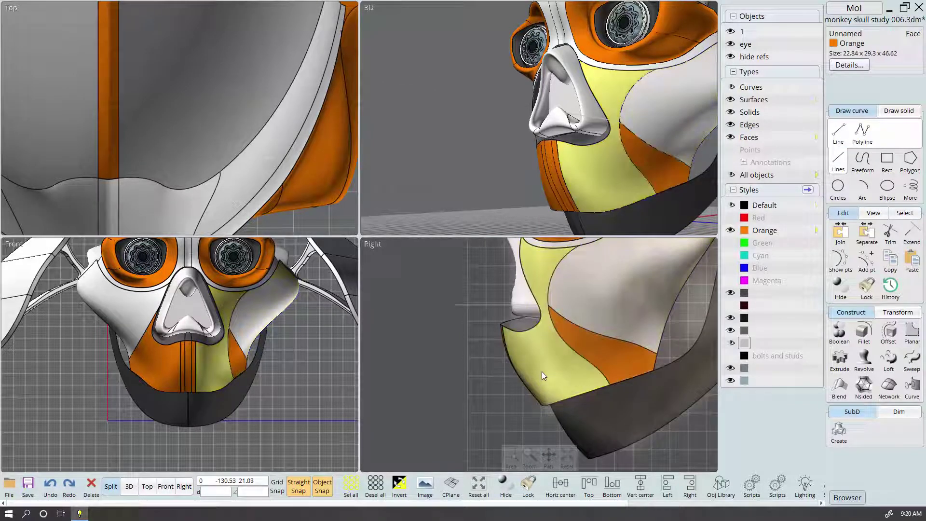
key("t")
left_click(526, 305)
right_click(566, 364)
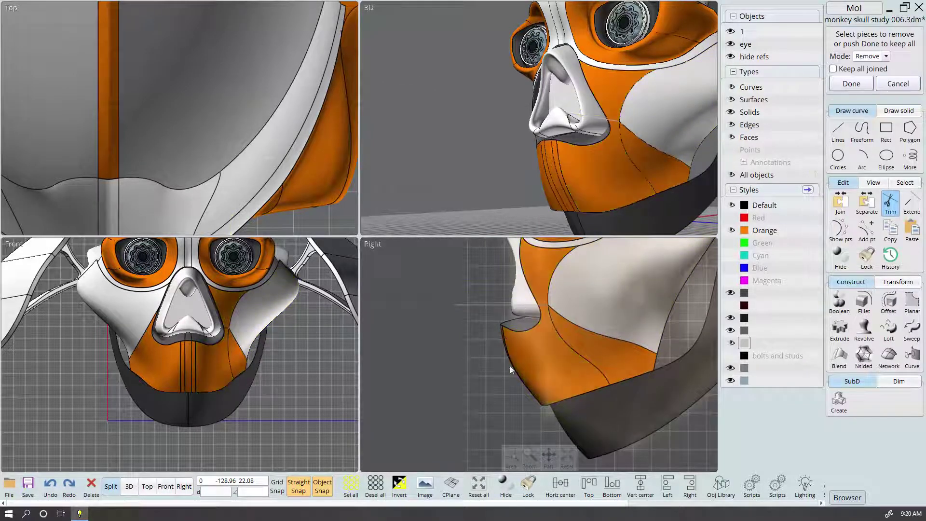
left_click(861, 88)
Select the separated chin patch and show its control points
left_click(622, 183)
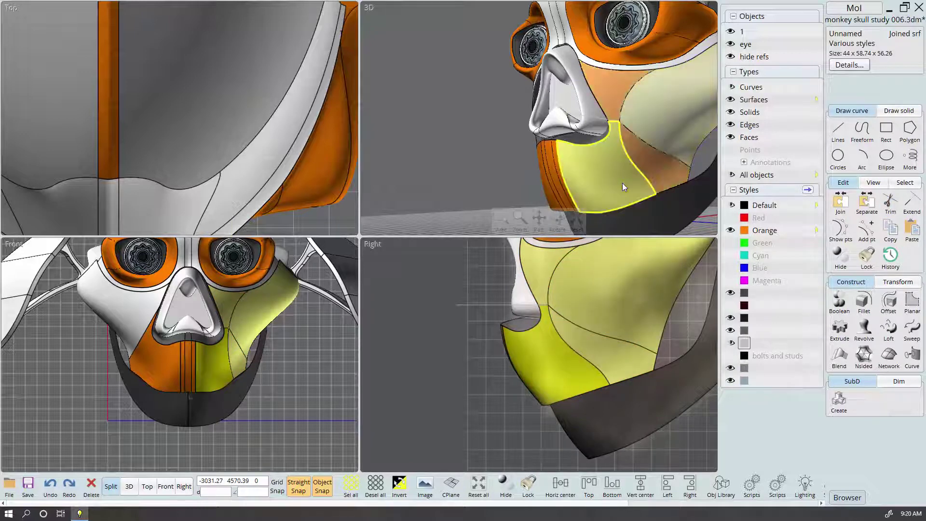
left_click(591, 186)
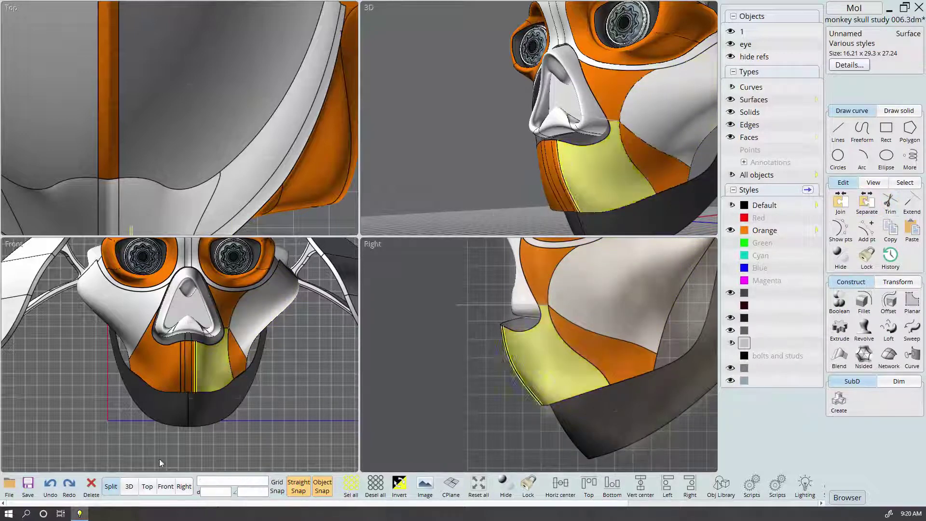
right_click_drag(650, 212, 646, 172)
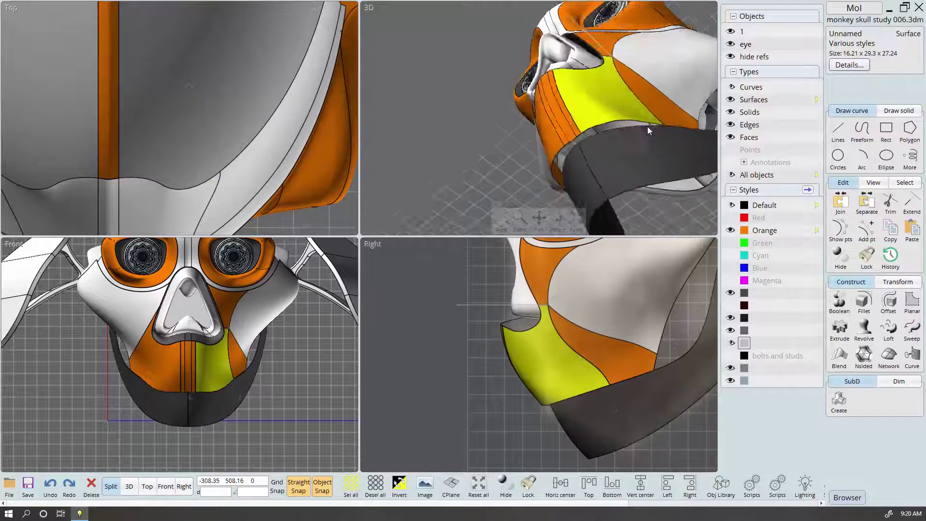
left_click(645, 175)
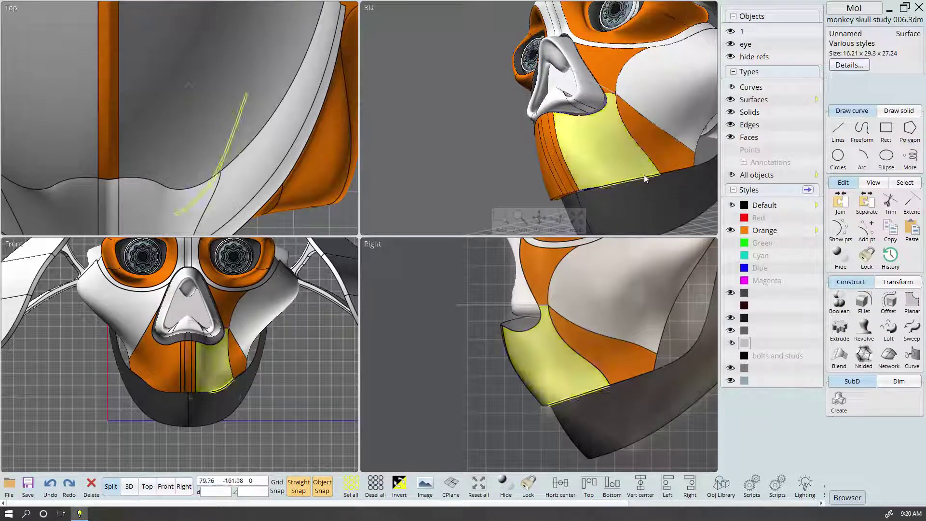
key("F3")
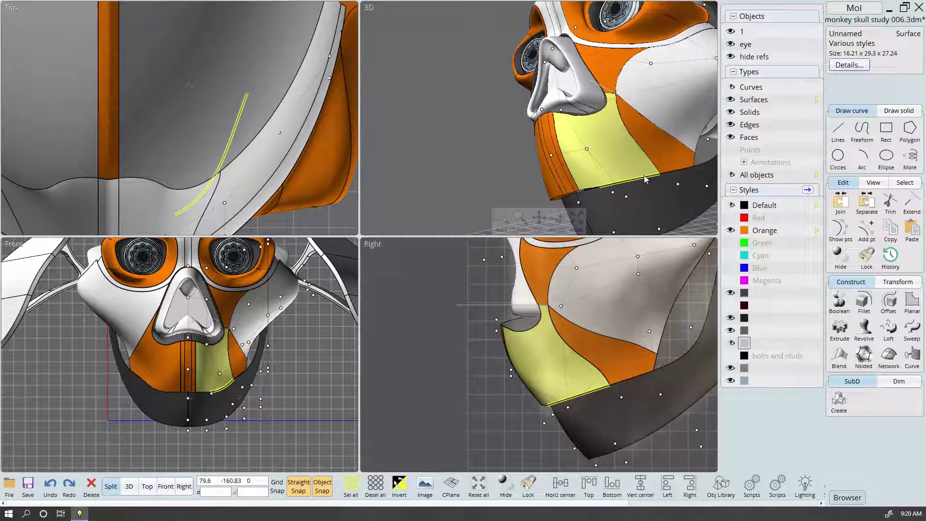
Maximize the 3D view and duplicate the chin patch's bottom edge with copy and paste
left_click(130, 487)
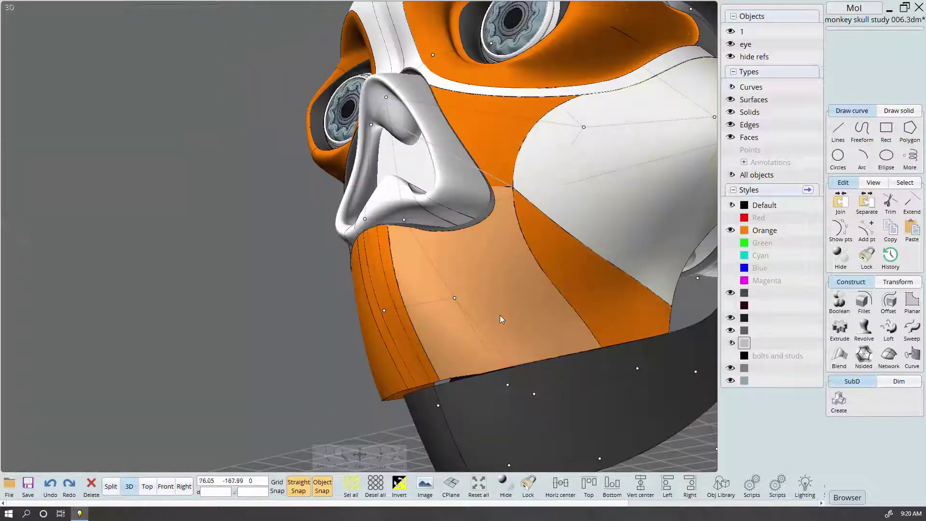
key("Escape")
left_click(532, 331)
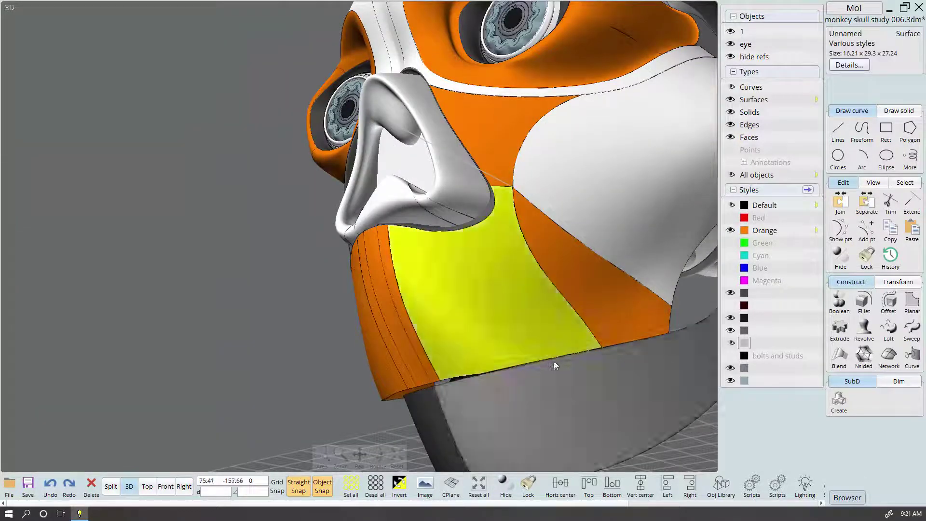
left_click(556, 365)
key("ctrl+c")
key("ctrl+v")
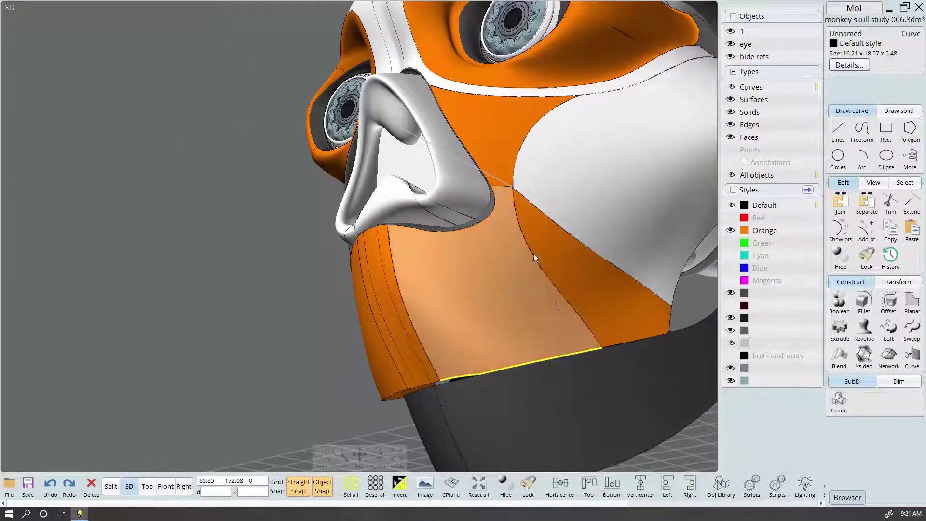
key("Escape")
Join the cheek seam, under-nose edges and chin-panel outline edges into one curve
left_click(533, 257)
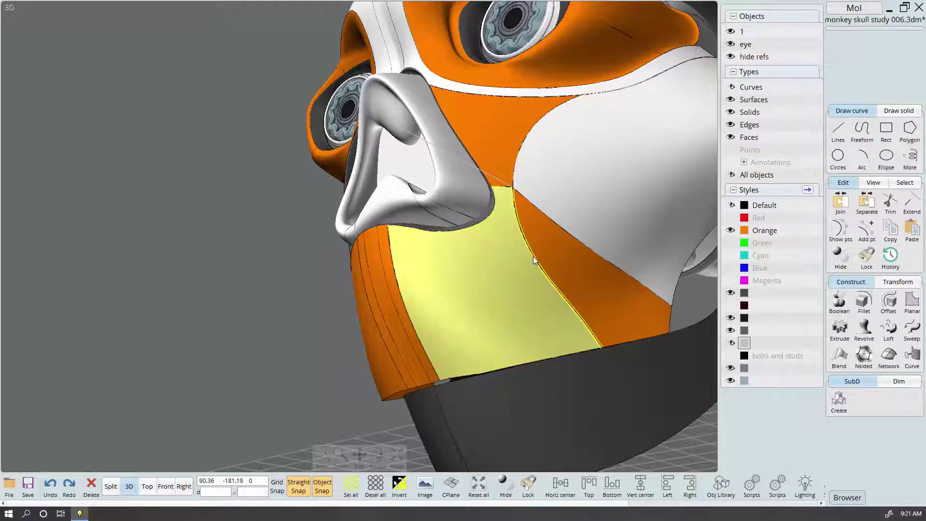
left_click(410, 311)
left_click(493, 207)
left_click(504, 199)
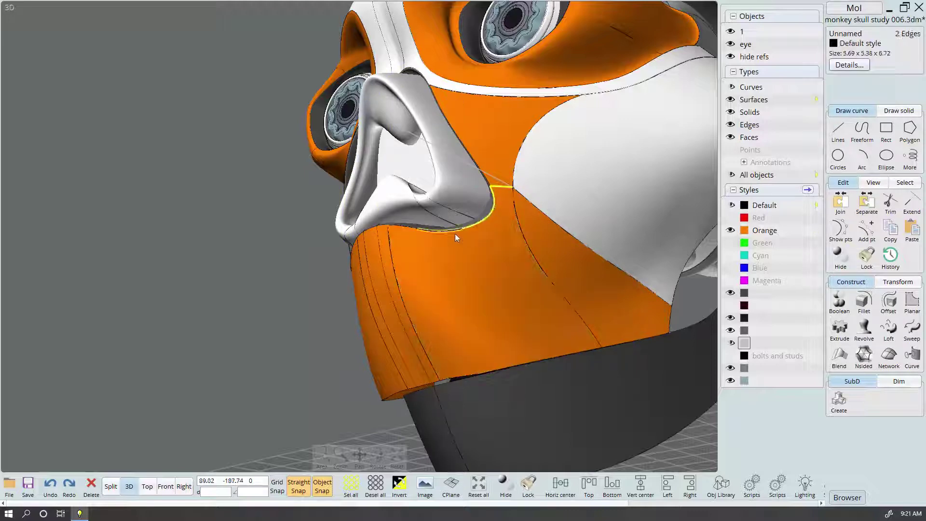
left_click(419, 232)
left_click(406, 227)
double_click(407, 228)
key("j")
right_click(517, 268)
Select the chin panel's long boundary edges, then clear them and delete the old chin face
left_click(523, 237)
left_click(399, 287)
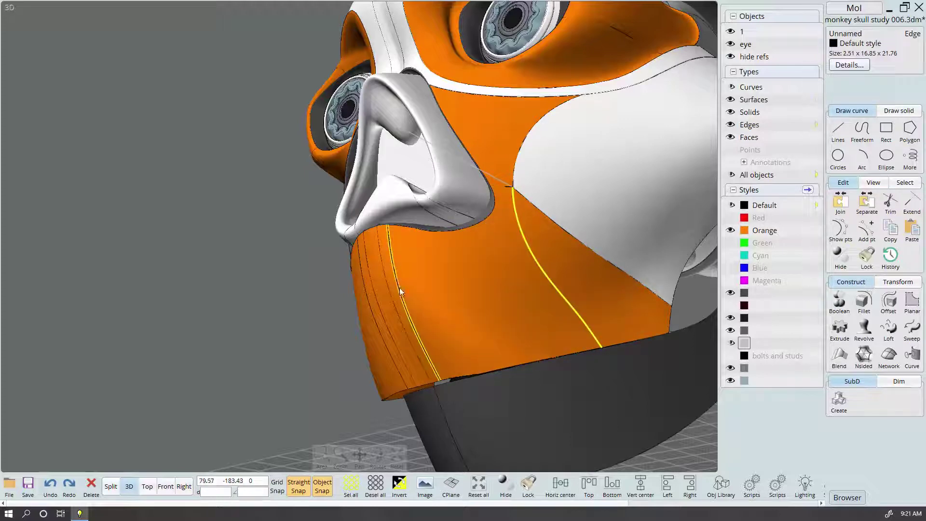
left_click(454, 229)
left_click(539, 361)
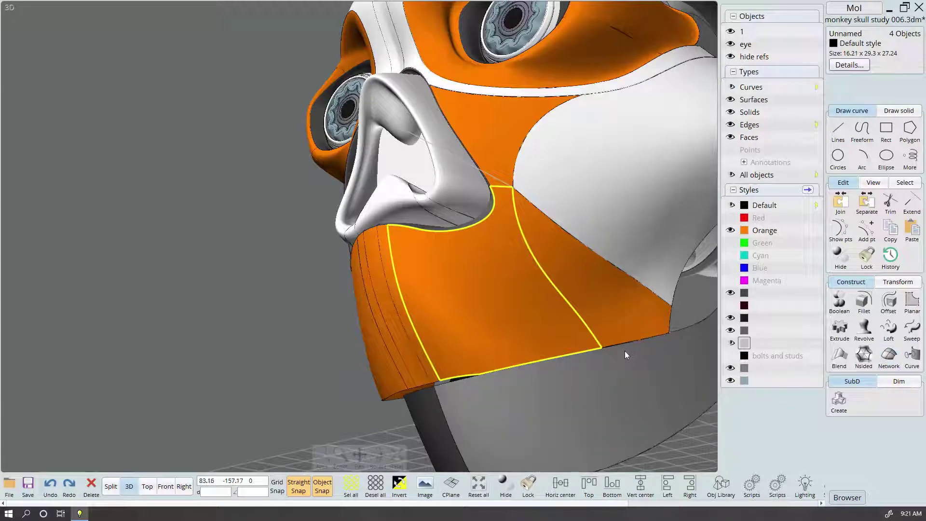
key("Escape")
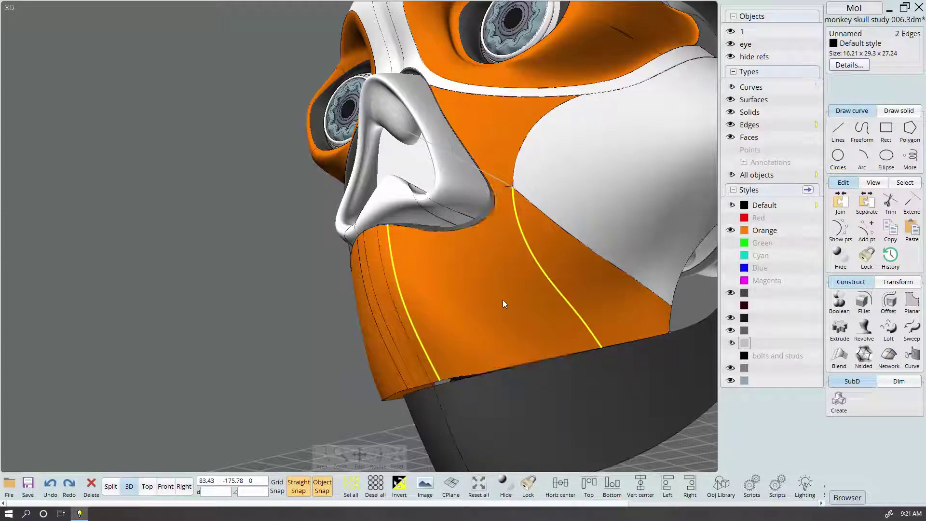
key("Escape")
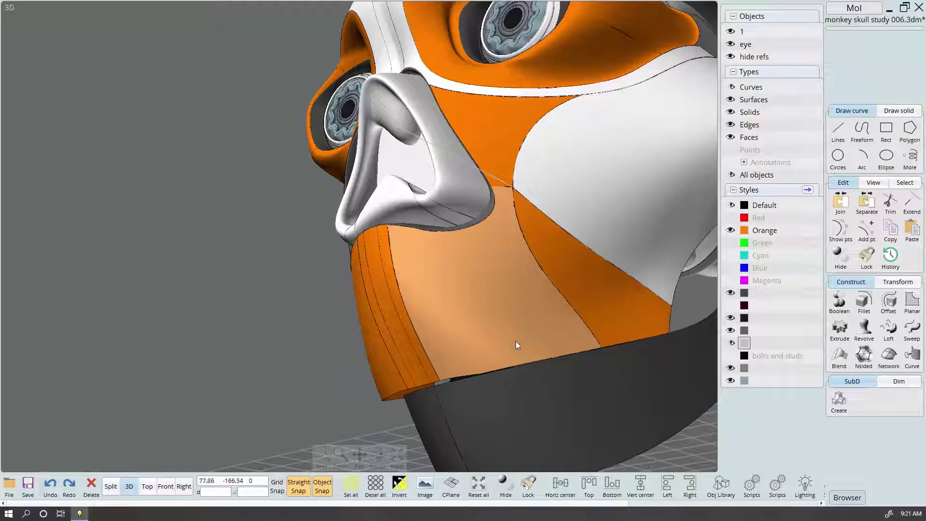
left_click(515, 342)
key("Delete")
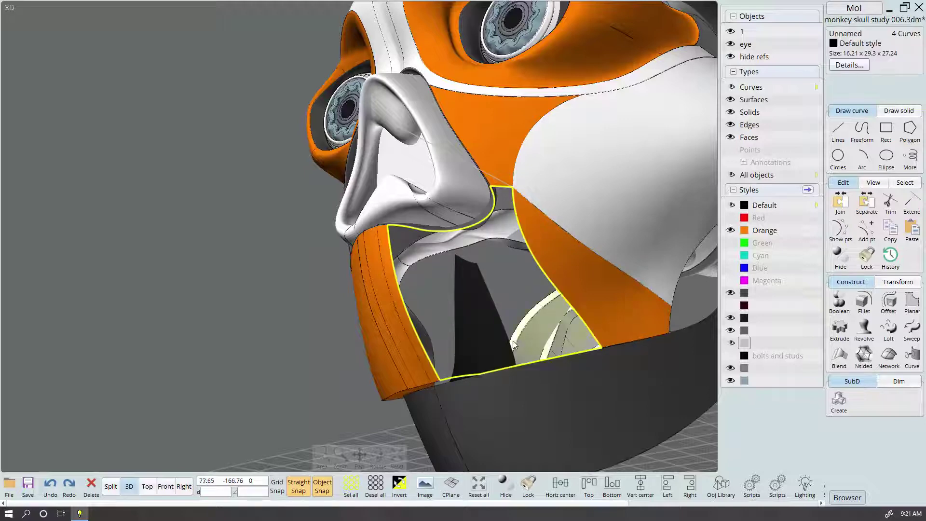
Fill the chin opening with a network surface and accept it
left_click(889, 369)
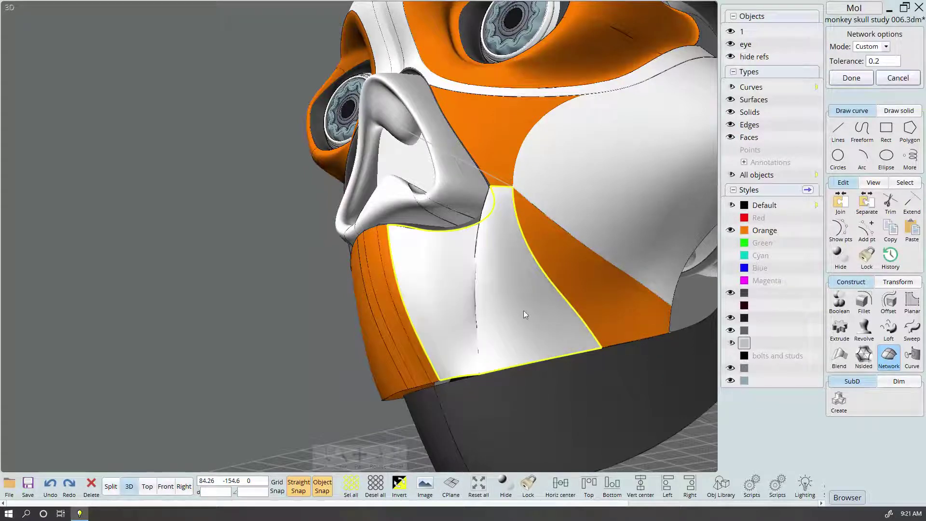
mouse_move(545, 314)
right_mouse_down()
mouse_move(599, 320)
mouse_move(561, 351)
mouse_move(660, 354)
right_mouse_up()
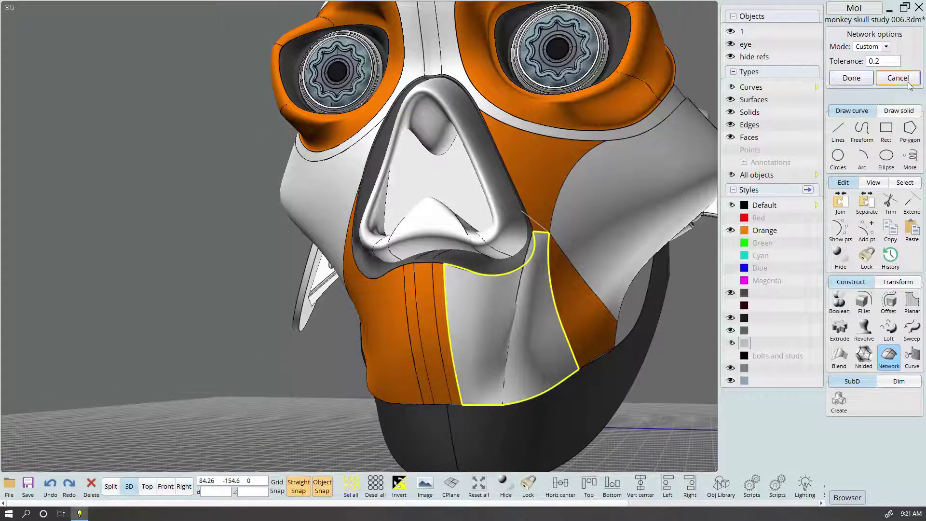
key("Return")
right_click_drag(626, 394, 649, 402)
left_click(649, 401)
scroll(536, 165, "up", 5)
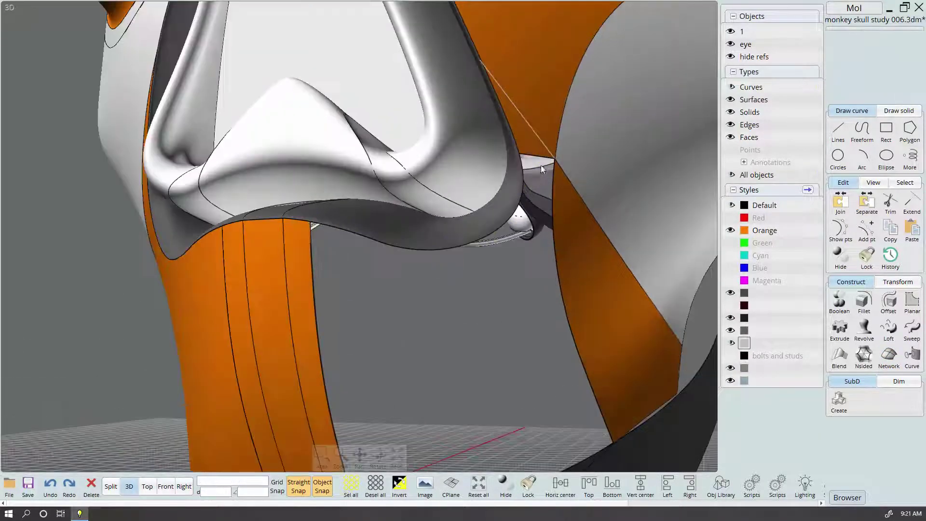
Inspect the nostril edge curve's control points and the band surface corner around the chin
left_click(523, 166)
scroll(524, 165, "down", 5)
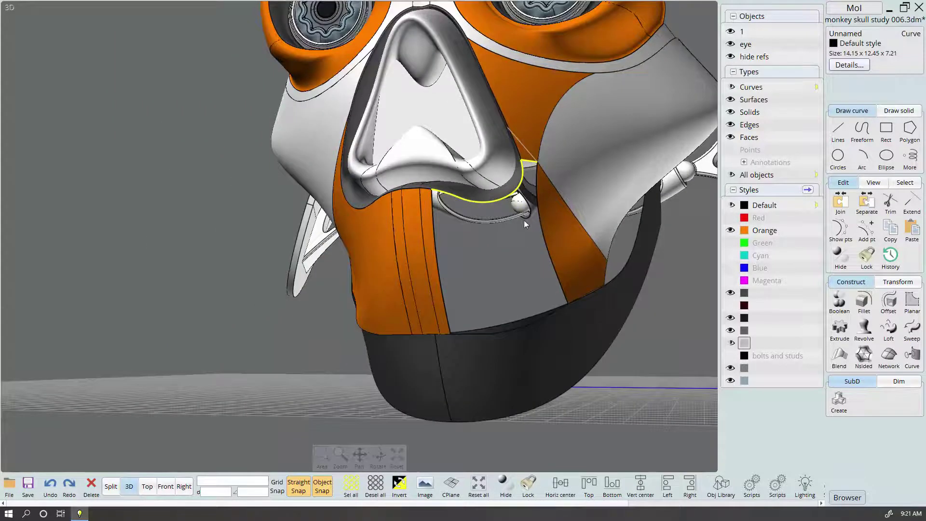
mouse_move(523, 221)
right_mouse_down()
mouse_move(476, 218)
mouse_move(512, 198)
mouse_move(488, 223)
right_mouse_up()
scroll(488, 223, "up", 3)
scroll(463, 166, "up", 3)
scroll(448, 124, "down", 1)
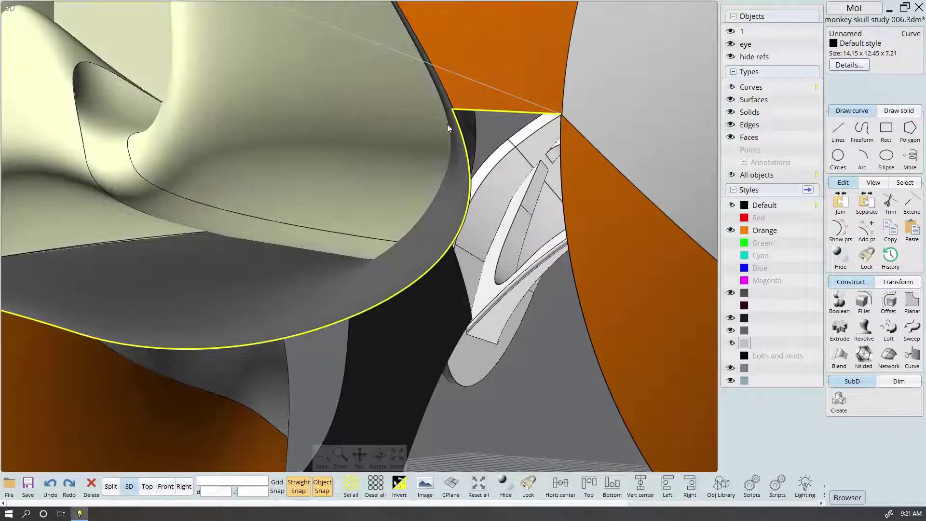
key("p")
scroll(458, 117, "up", 4)
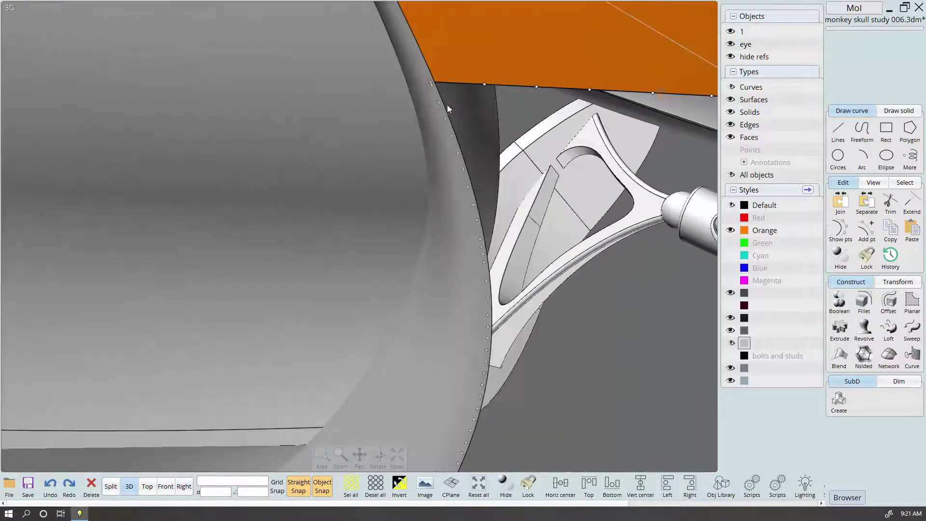
mouse_move(448, 105)
right_mouse_down()
mouse_move(515, 82)
mouse_move(494, 152)
right_mouse_up()
scroll(451, 284, "up", 3)
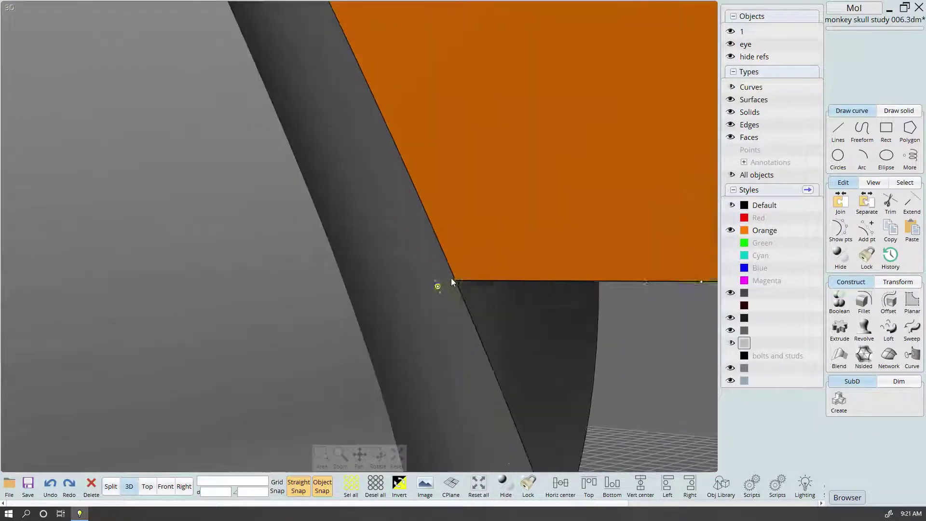
left_click(434, 278)
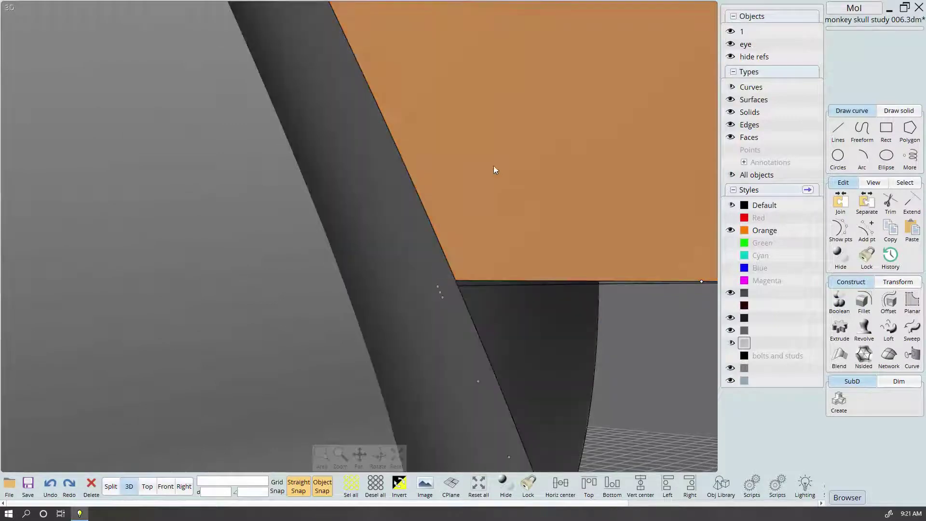
scroll(493, 170, "down", 5)
scroll(512, 246, "down", 5)
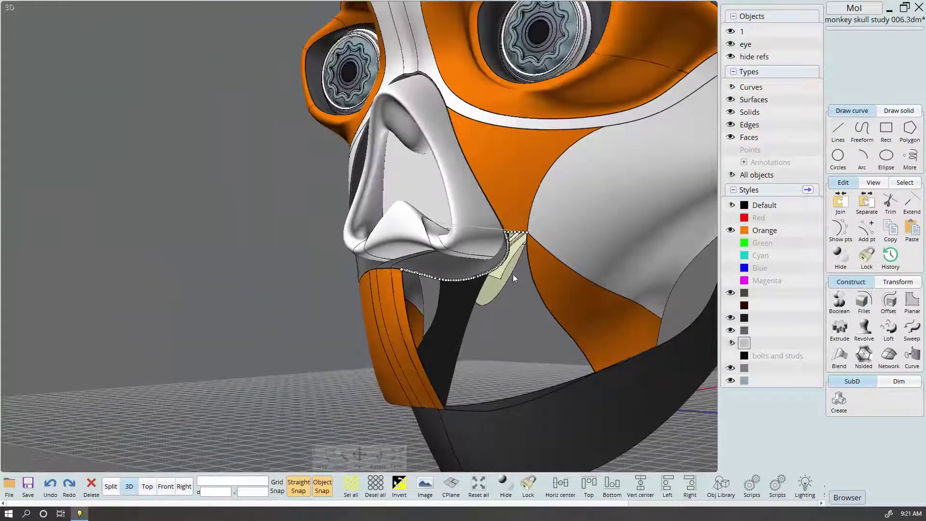
mouse_move(513, 275)
right_mouse_down()
mouse_move(590, 276)
mouse_move(551, 276)
mouse_move(537, 384)
mouse_move(542, 378)
right_mouse_up()
left_click(550, 276)
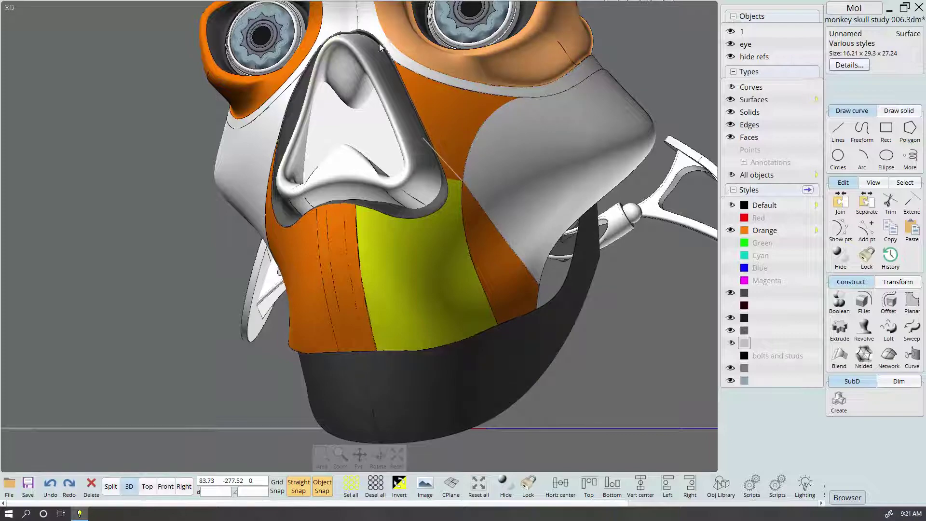
mouse_move(481, 323)
right_mouse_down()
mouse_move(586, 359)
mouse_move(572, 340)
mouse_move(542, 347)
mouse_move(592, 329)
mouse_move(587, 344)
right_mouse_up()
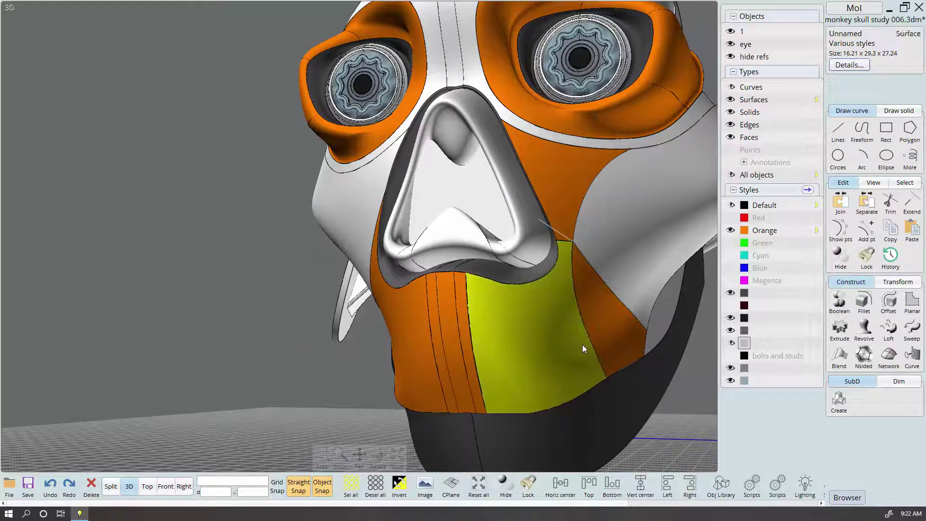
left_click(583, 344)
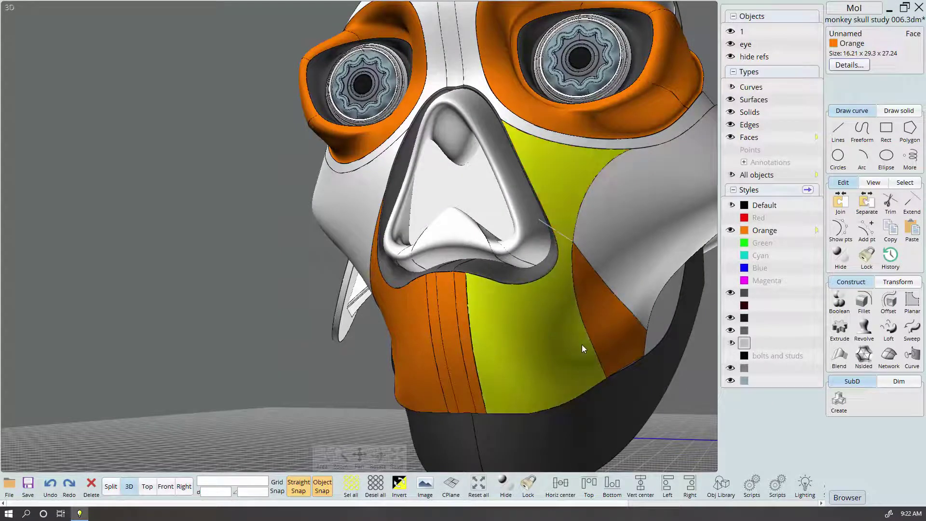
left_click(566, 235)
key("Escape")
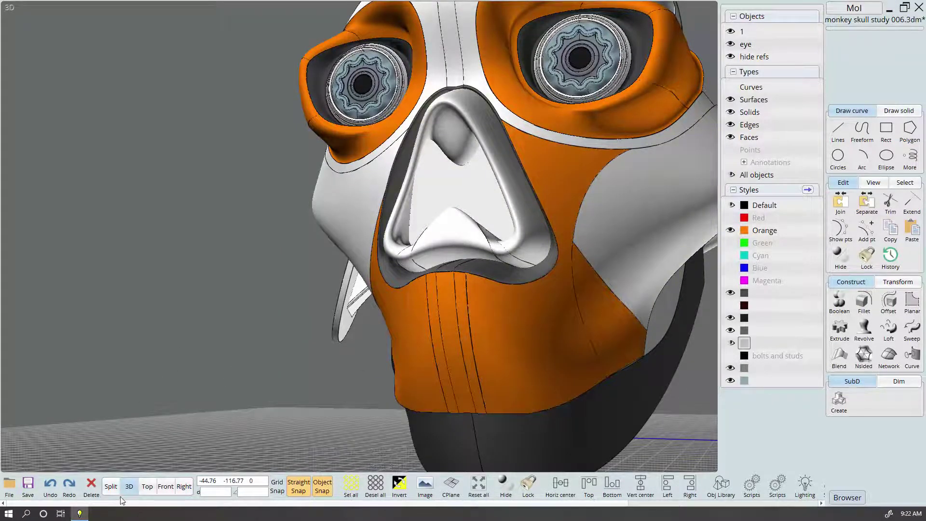
In the four-view layout, begin a point-by-point freeform curve on the cheek edge, then restart it
left_click(113, 487)
scroll(672, 282, "down", 1)
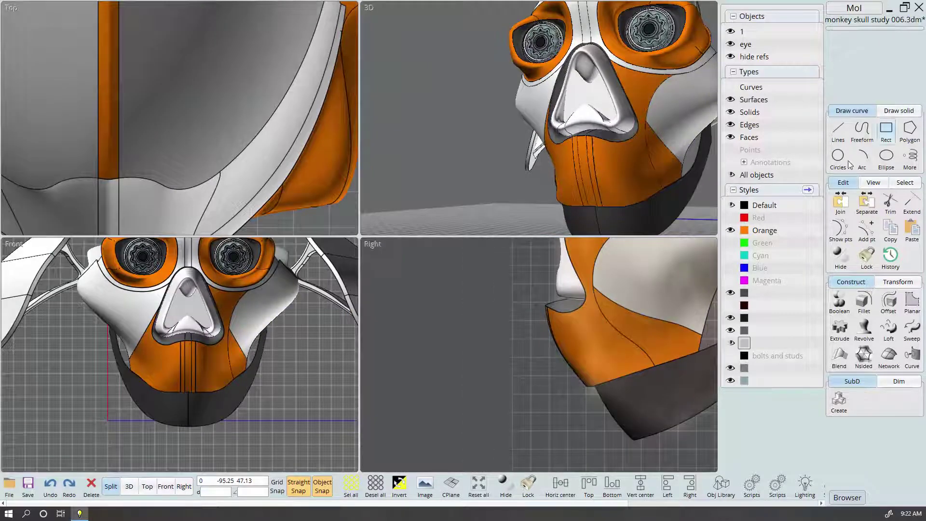
left_click(838, 157)
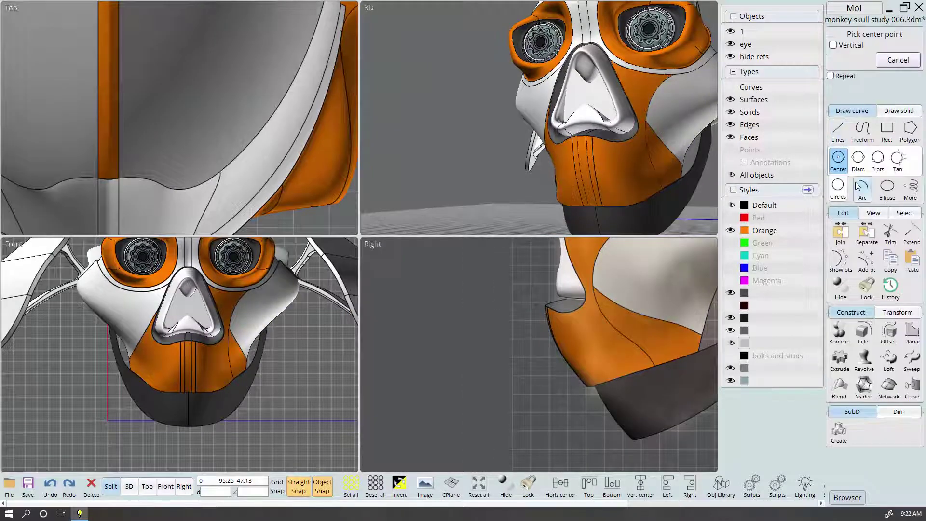
left_click(862, 130)
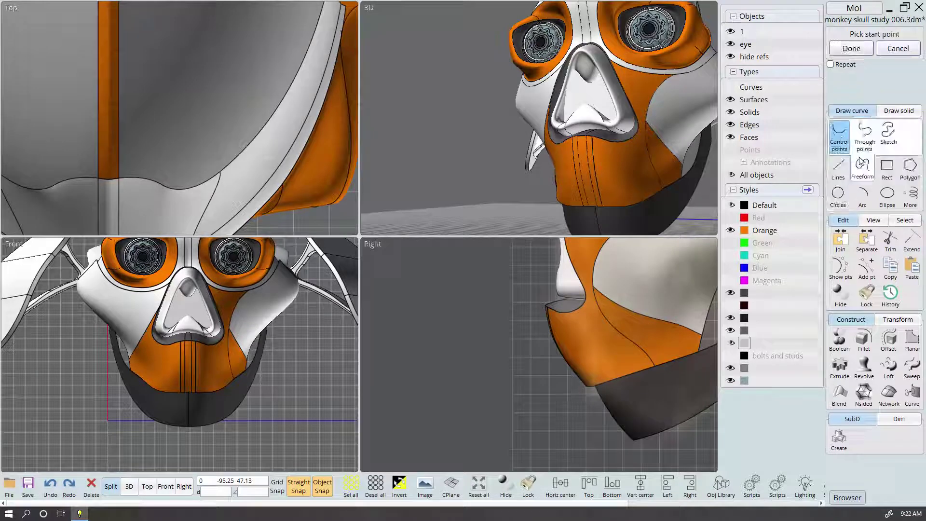
left_click(866, 144)
scroll(577, 319, "up", 1)
scroll(623, 293, "up", 1)
scroll(612, 337, "up", 1)
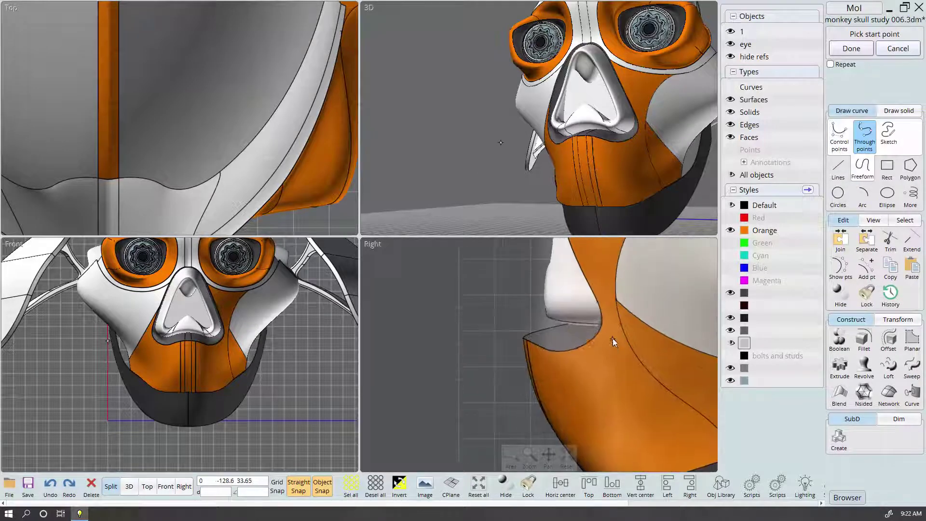
scroll(636, 309, "up", 1)
left_click(634, 304)
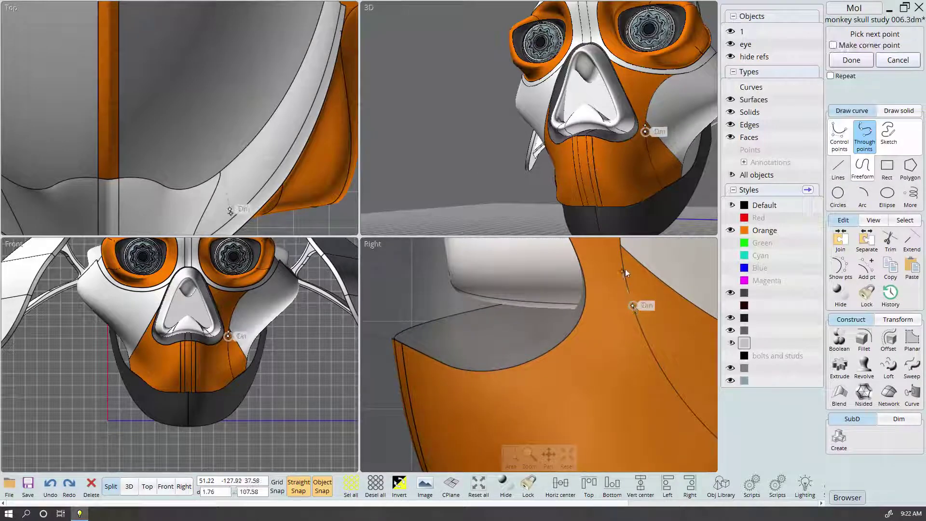
left_click(624, 277)
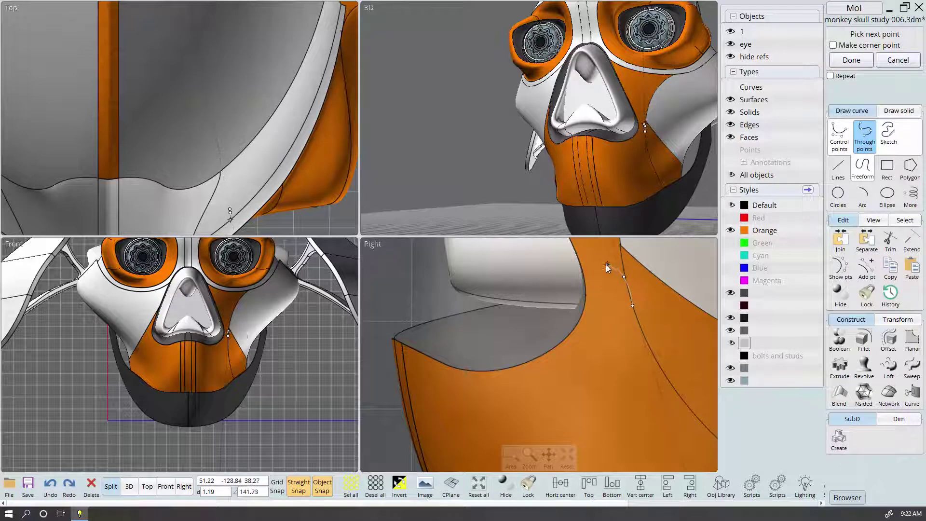
left_click(606, 264)
key("BackSpace")
key("BackSpace")
key("BackSpace")
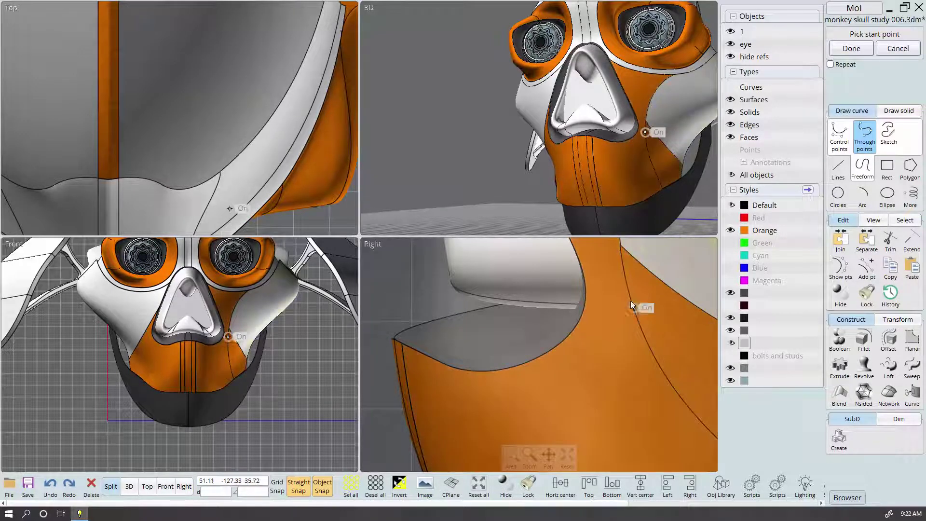
Draw a new curve across the cheek edge and lower its peak control point
left_click(630, 298)
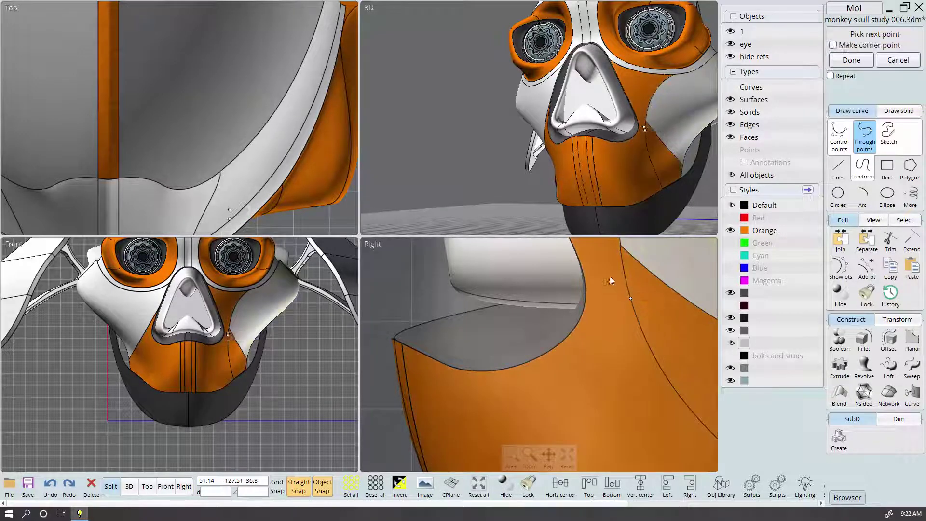
left_click(589, 303)
scroll(633, 317, "up", 3)
right_click(629, 295)
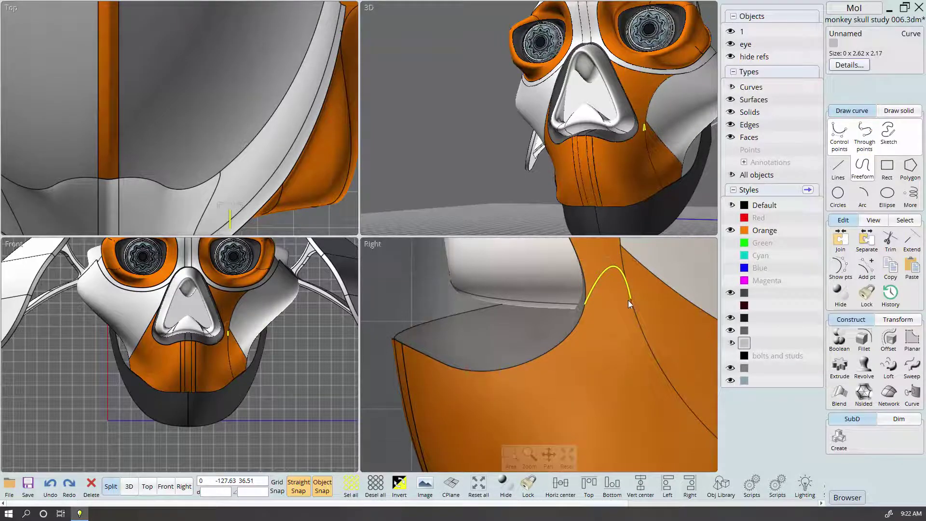
scroll(625, 305, "down", 1)
scroll(599, 273, "up", 1)
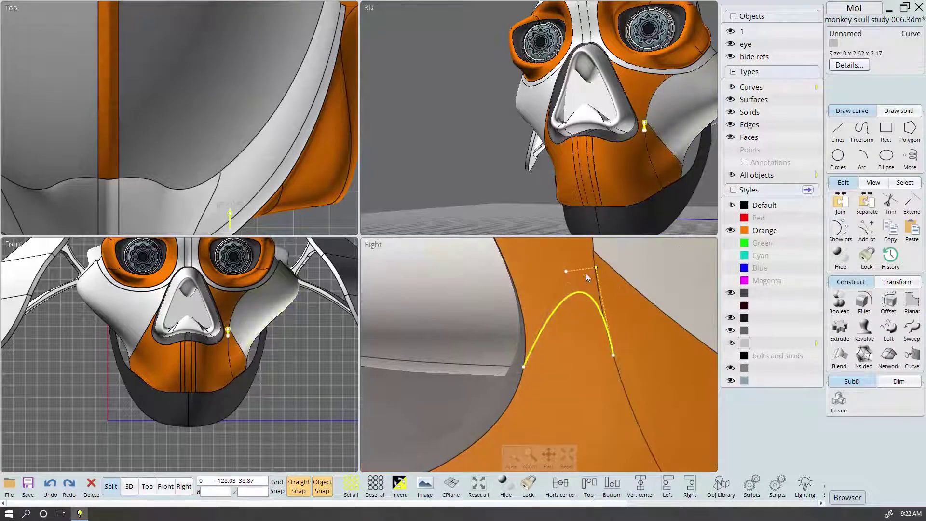
left_click(584, 276)
left_click_drag(583, 277, 578, 295)
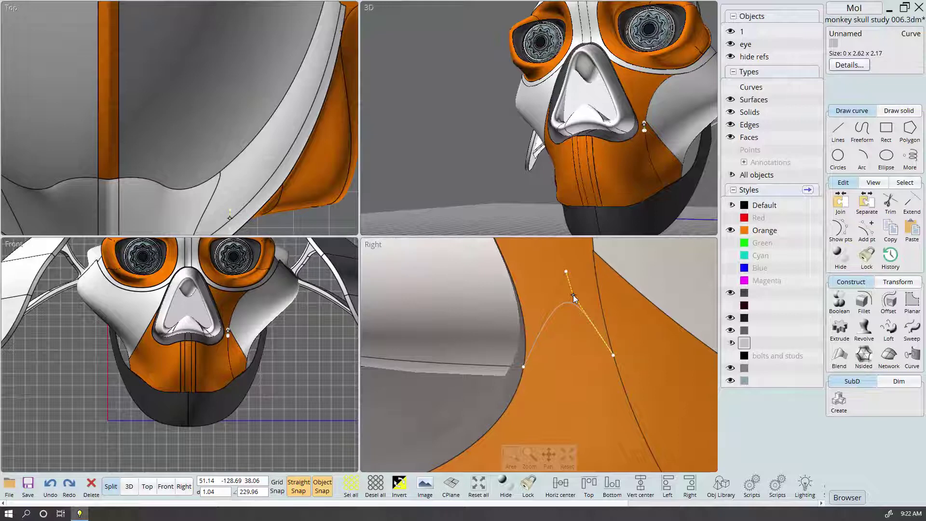
Trim the cheek face with the curve and delete the unwanted piece
left_click(594, 370)
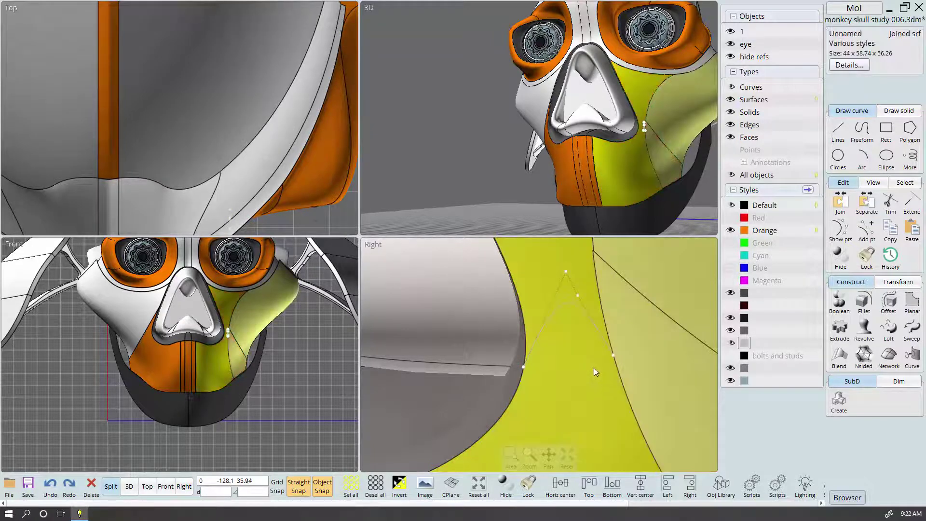
key("t")
left_click(590, 325)
right_click(590, 324)
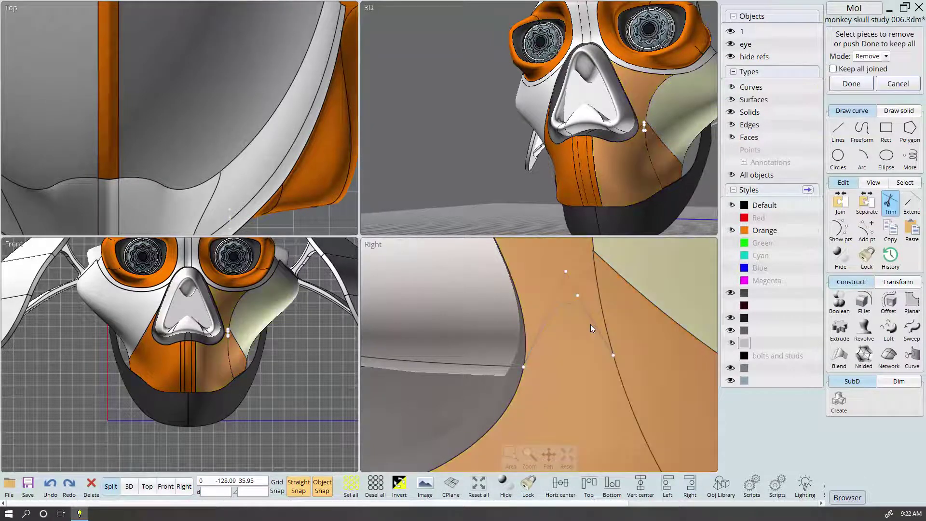
left_click(852, 84)
scroll(629, 142, "up", 3)
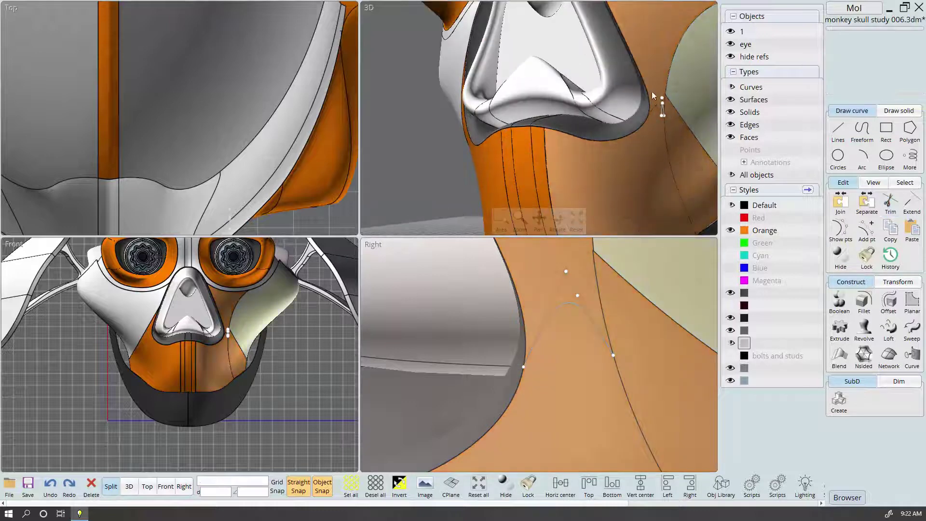
Separate the trimmed chin patch into individual surfaces and clear the selection
left_click(648, 165)
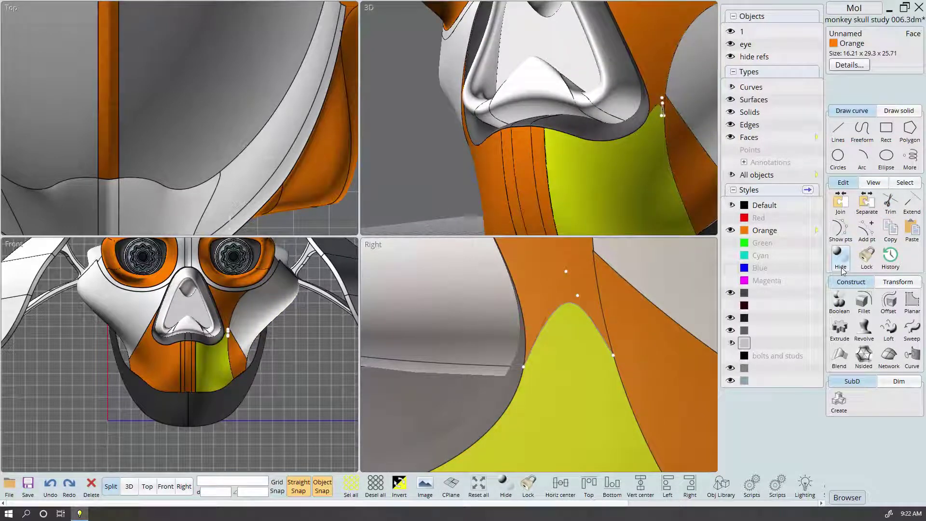
left_click(865, 208)
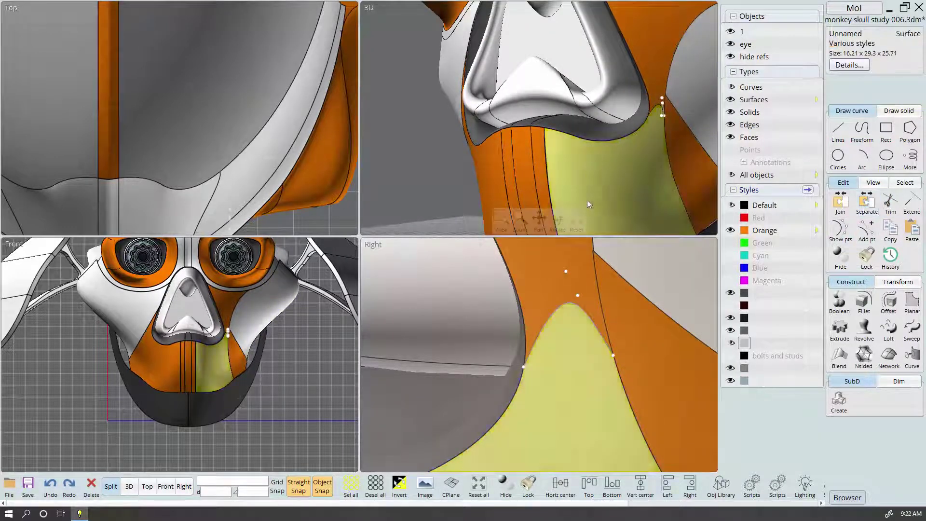
left_click(585, 305)
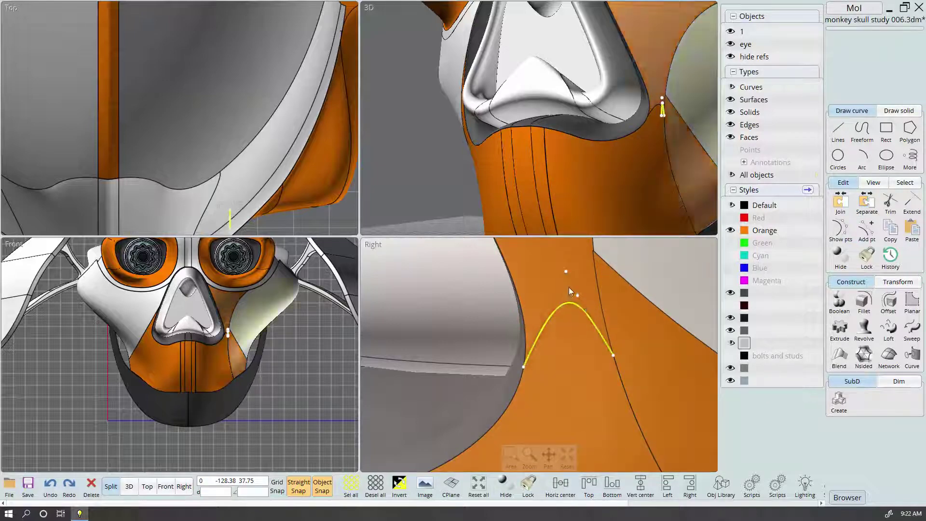
key("Escape")
In a maximized 3D view, select the chin surface and its boundary edges
left_click(129, 486)
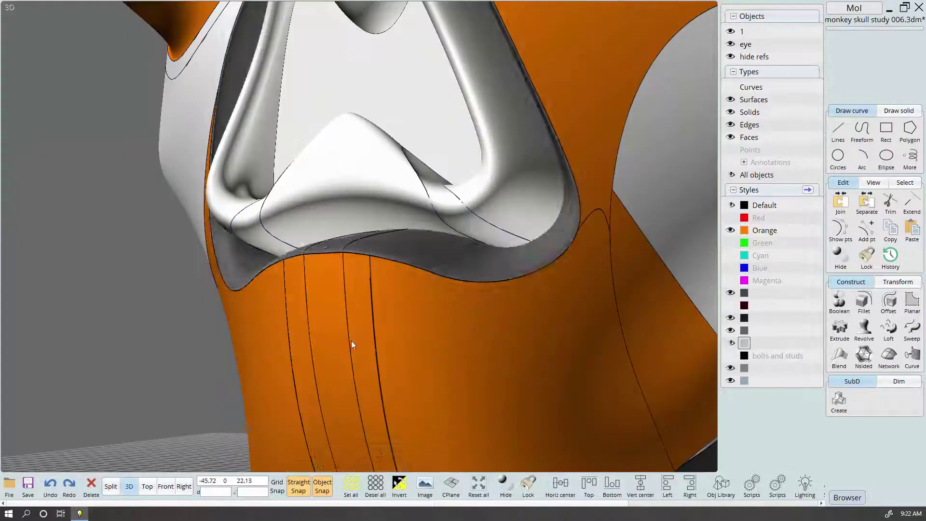
scroll(422, 270, "down", 5)
right_click_drag(511, 277, 471, 272)
left_click(489, 216)
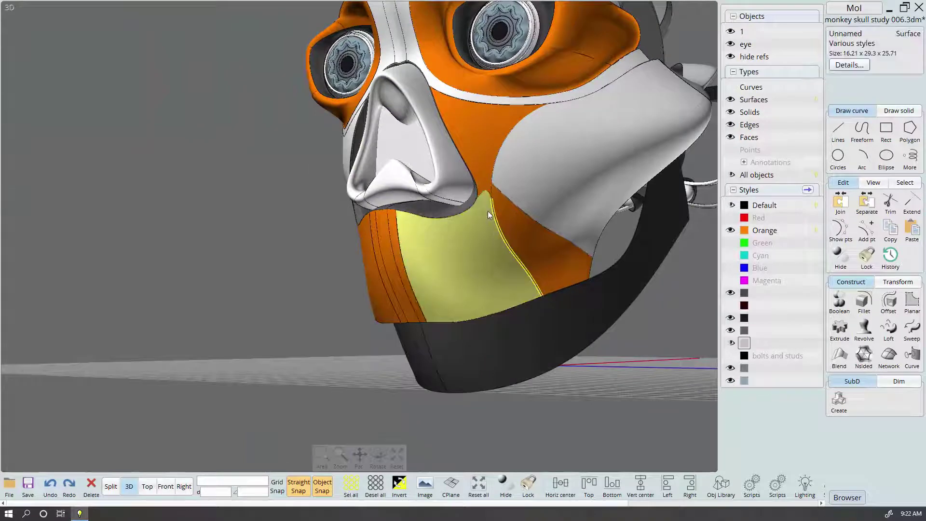
left_click(489, 200)
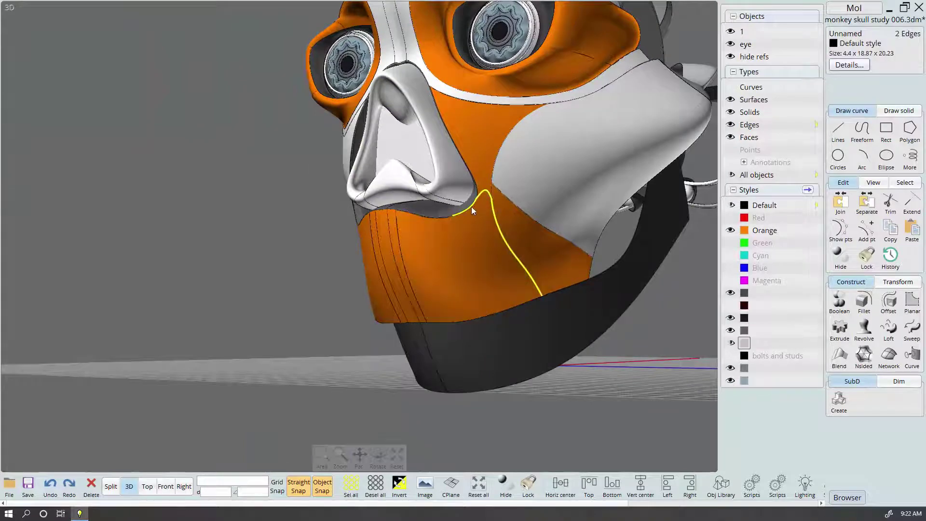
left_click(406, 214)
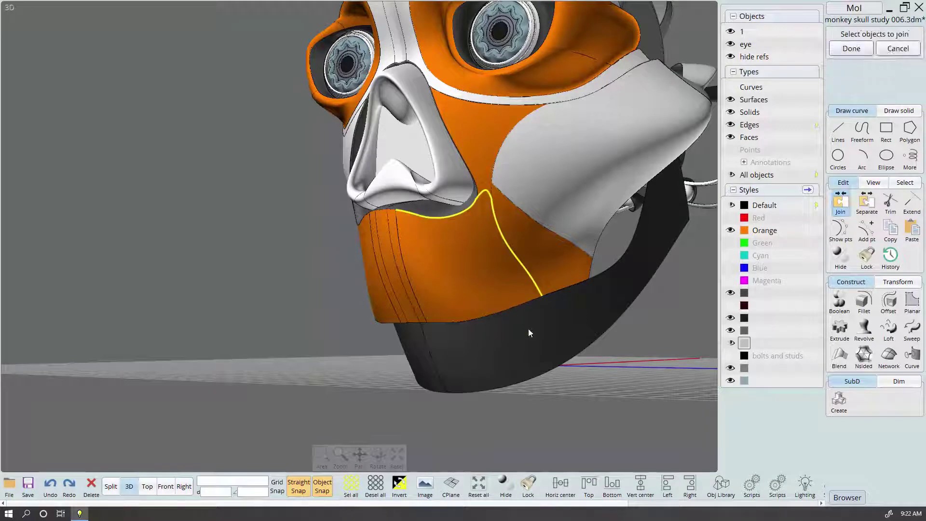
left_click(579, 433)
left_click(403, 267)
left_click(459, 325)
Join the bottom chin edges into one boundary curve
left_click(514, 310)
left_click(457, 320)
key("j")
right_click(606, 417)
left_click(402, 277)
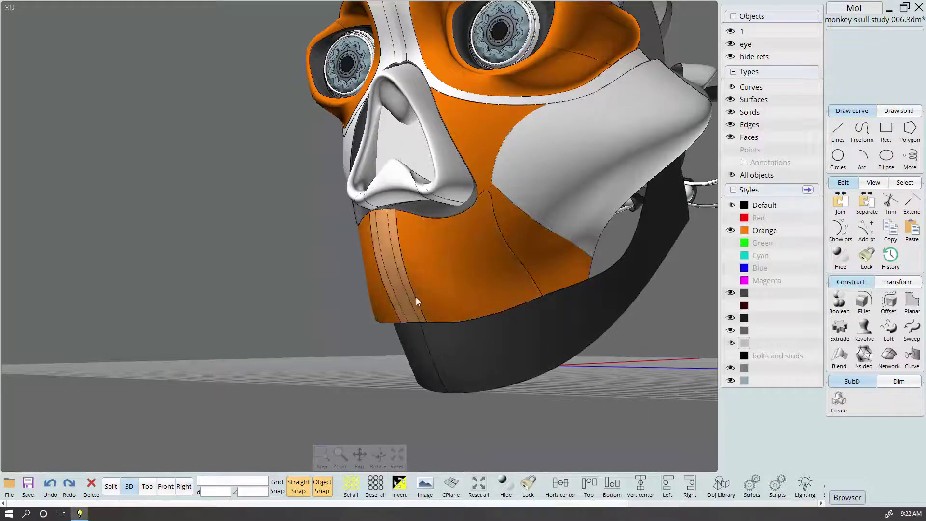
left_click(411, 286)
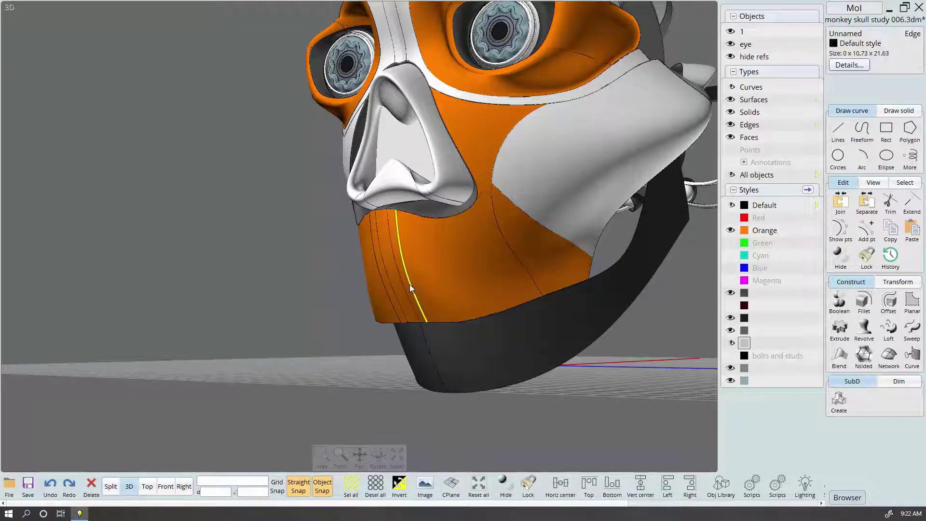
Delete the orange chin surface and select the curves outlining the hole
left_click(456, 263)
key("Delete")
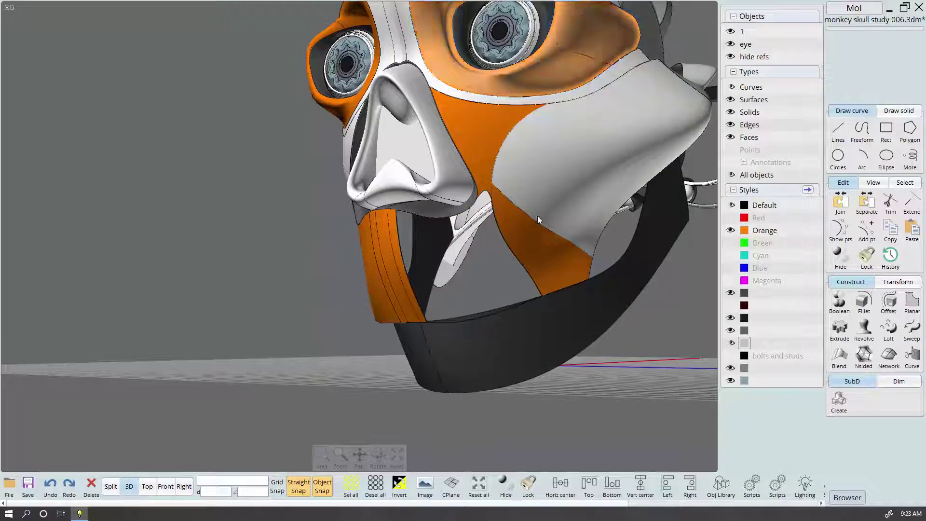
left_click(485, 319)
left_click(422, 304)
Fill the hole with a Network surface in Normal mode and accept it
left_click(889, 357)
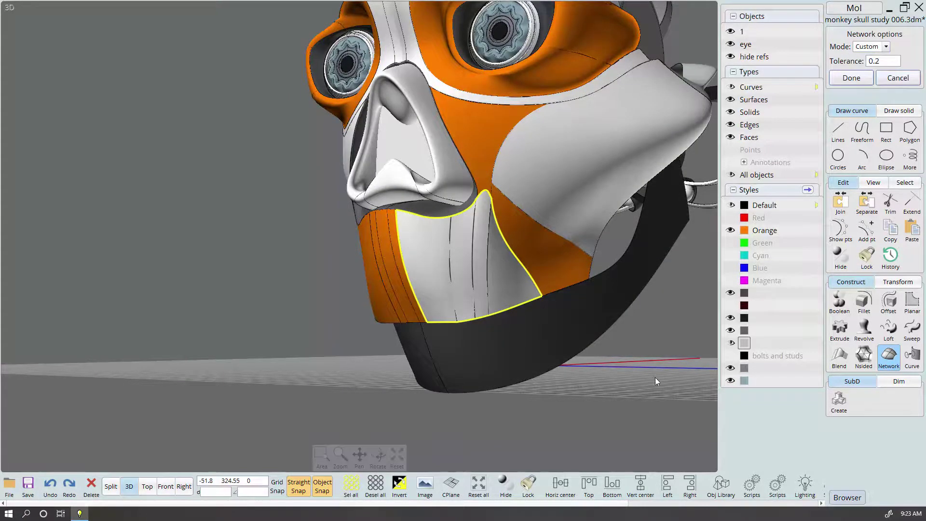
mouse_move(655, 378)
right_mouse_down()
mouse_move(671, 298)
mouse_move(646, 360)
mouse_move(661, 370)
mouse_move(641, 362)
right_mouse_up()
scroll(454, 277, "up", 3)
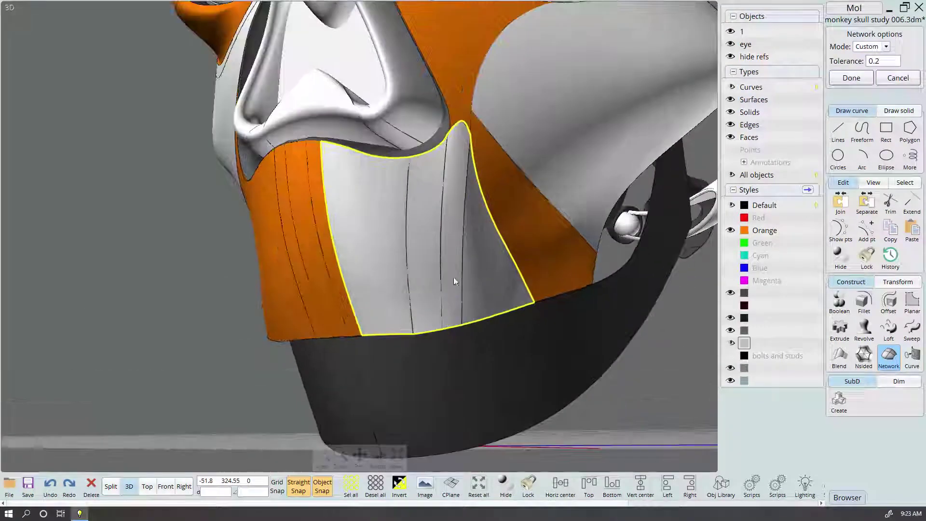
left_click(884, 47)
mouse_move(492, 290)
right_mouse_down()
mouse_move(584, 183)
mouse_move(853, 63)
right_mouse_up()
left_click(852, 64)
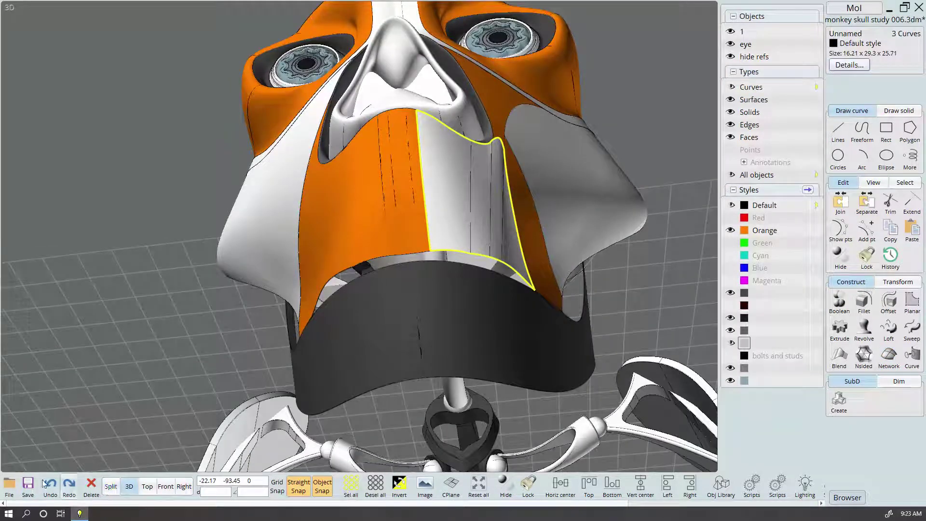
Delete the leftover boundary curves and join the chin surface with the neighbouring cheek surface
key("Delete")
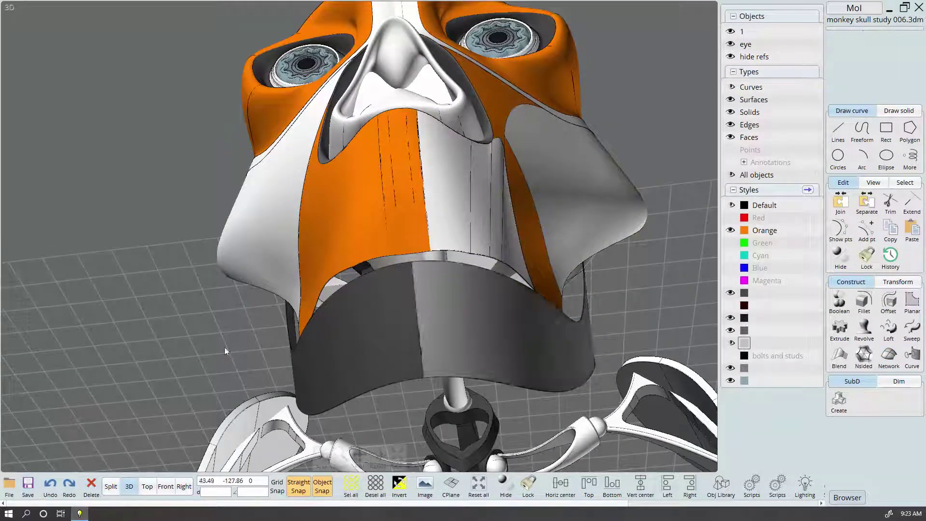
left_click(469, 253)
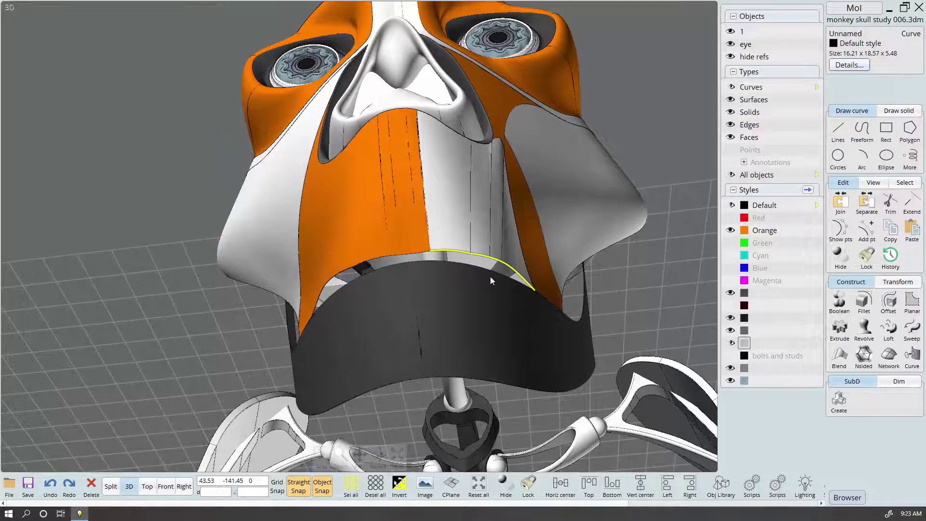
scroll(467, 263, "up", 5)
scroll(426, 223, "down", 2)
scroll(427, 224, "down", 3)
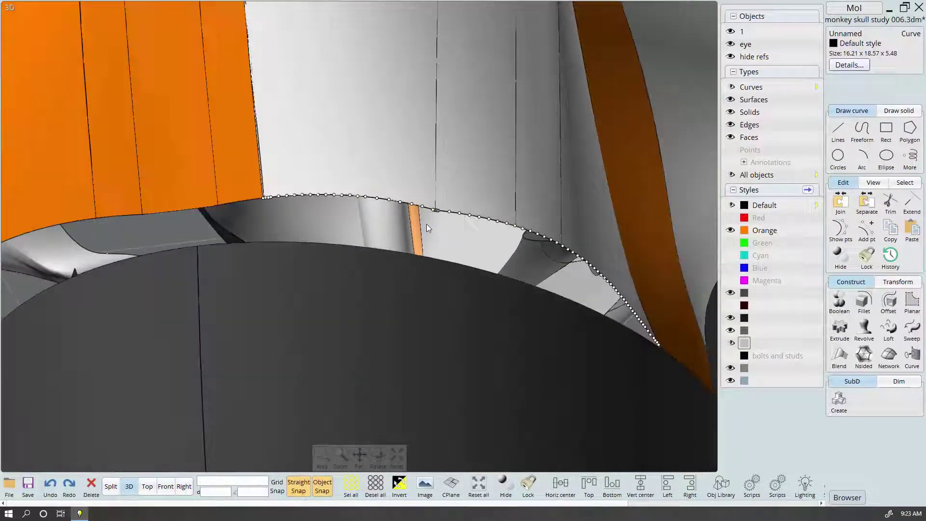
scroll(427, 223, "down", 3)
key("Escape")
left_click(444, 182)
left_click(479, 205)
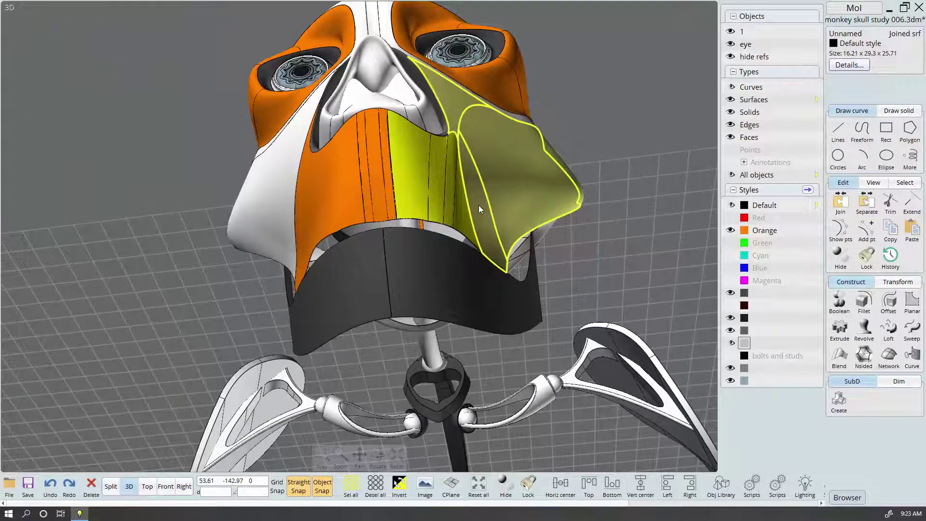
left_click(840, 202)
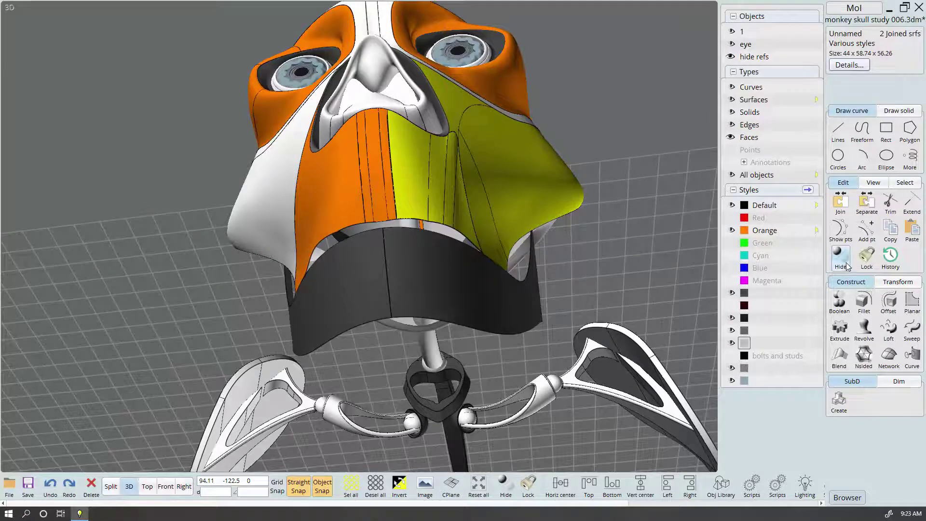
left_click(682, 264)
Isolate the lower edge curve and surface, then inspect the boundary and edge curves
left_click(464, 242)
left_click(481, 206)
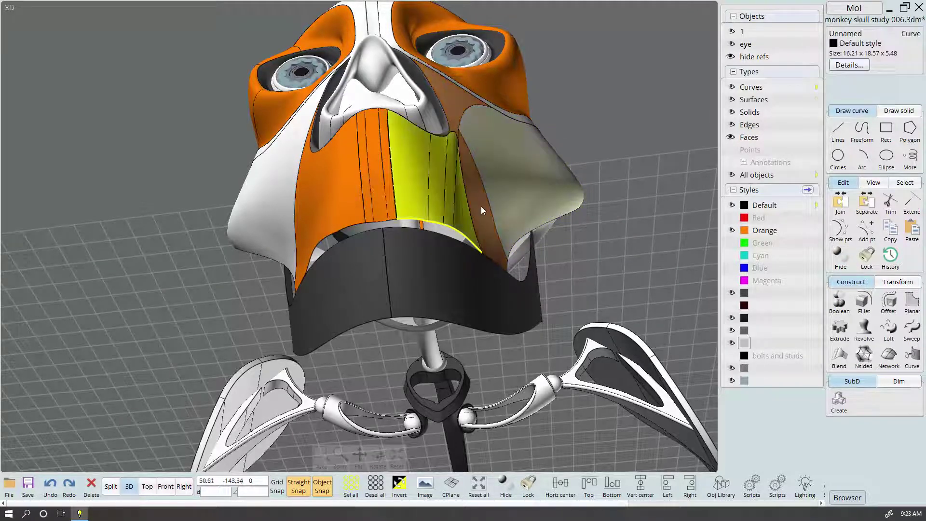
right_click(841, 257)
left_click(690, 289)
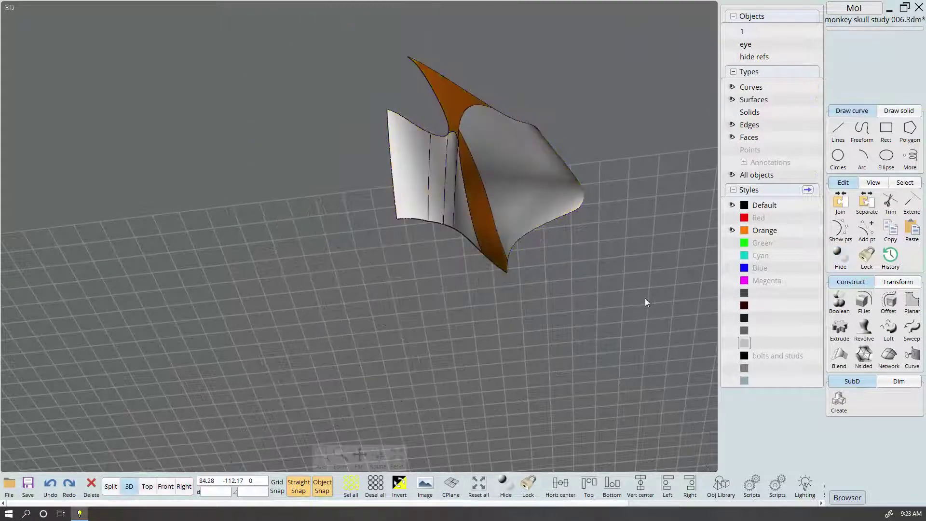
left_click(435, 254)
scroll(431, 257, "up", 3)
scroll(421, 252, "up", 2)
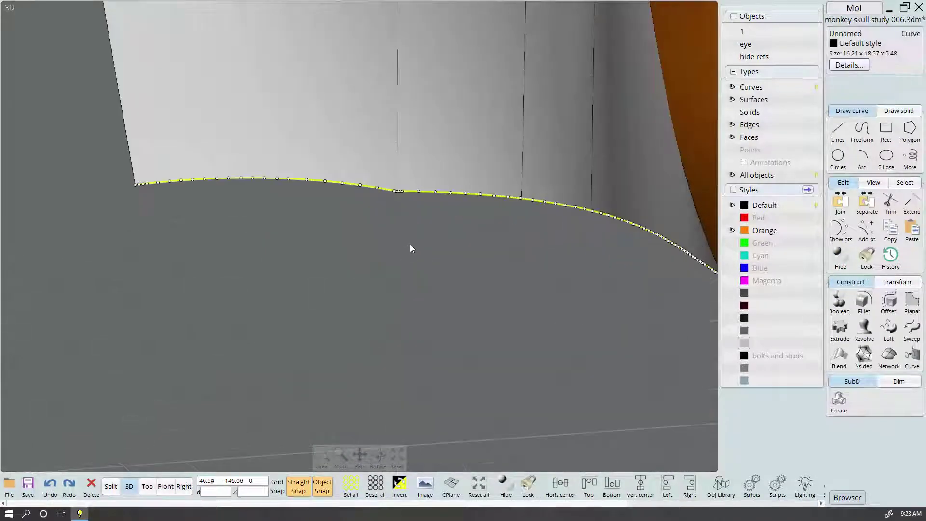
left_click(456, 124)
key("Escape")
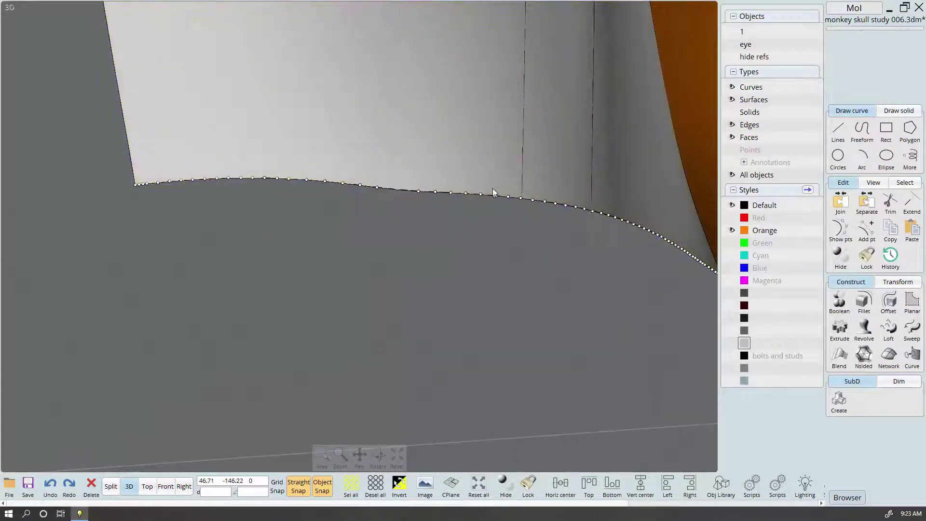
scroll(536, 182, "down", 3)
scroll(528, 218, "up", 3)
scroll(499, 210, "up", 2)
left_click(298, 181)
scroll(561, 268, "up", 3)
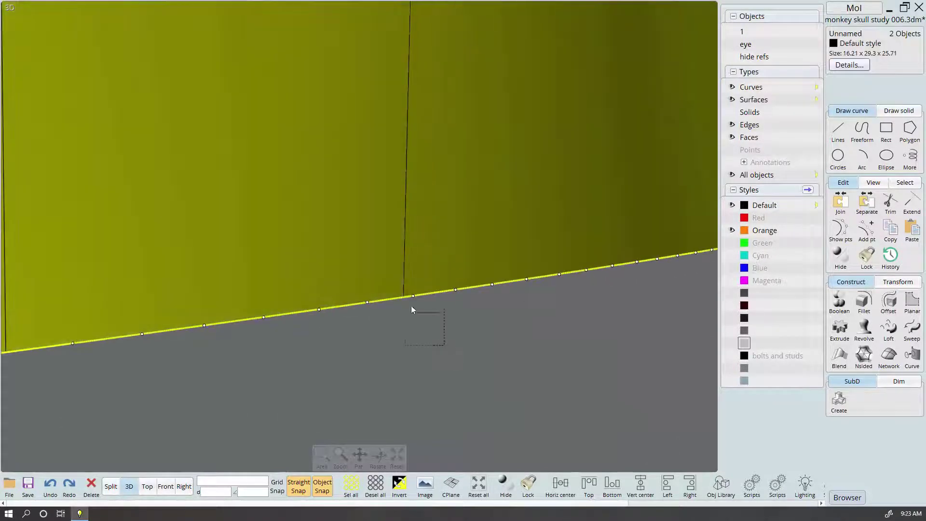
key("Escape")
scroll(507, 181, "down", 2)
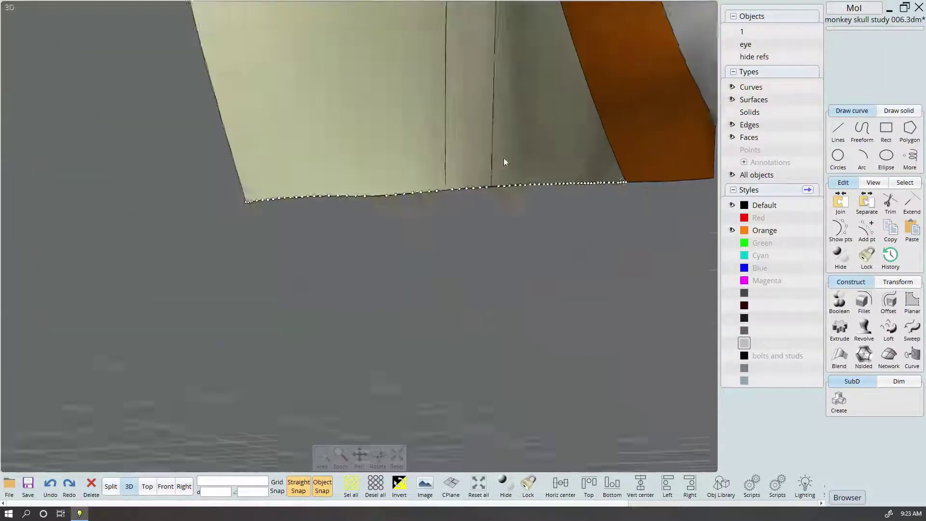
scroll(471, 232, "down", 3)
Show the hidden curves again and inspect the grey surface's edge curves
left_click(446, 313)
scroll(420, 207, "up", 3)
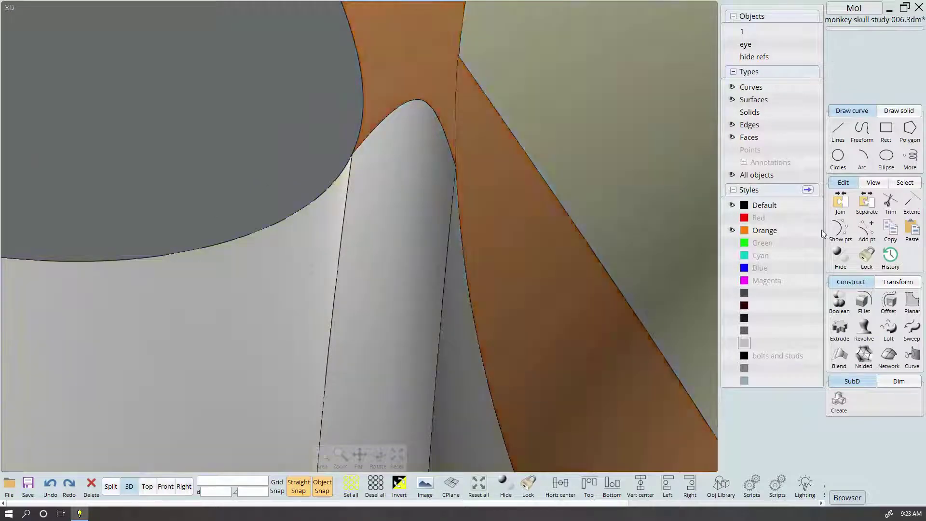
left_click(840, 257)
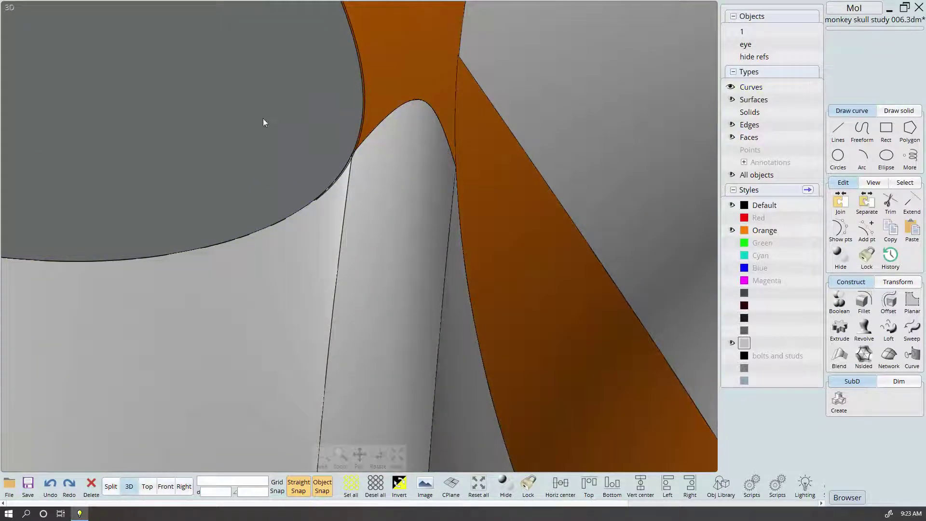
scroll(311, 131, "up", 2)
left_click(583, 215)
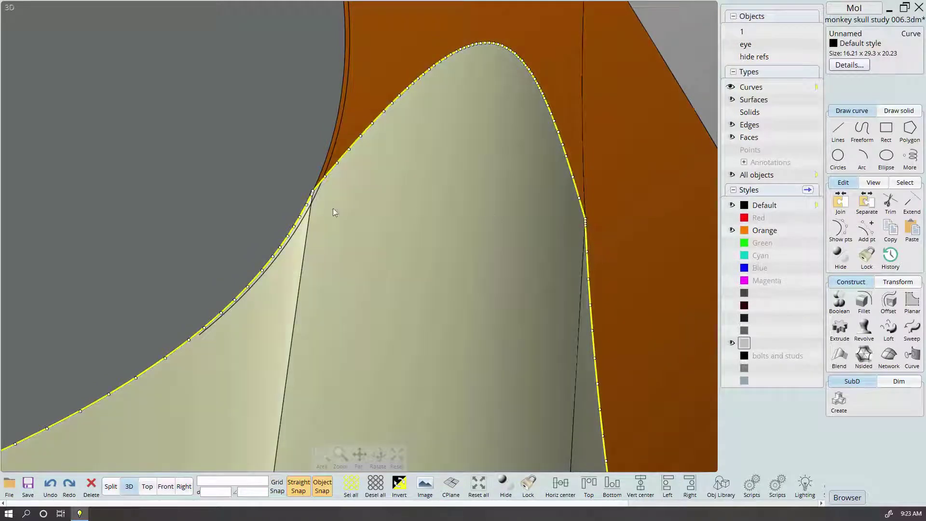
scroll(246, 176, "up", 3)
right_click_drag(502, 225, 520, 258)
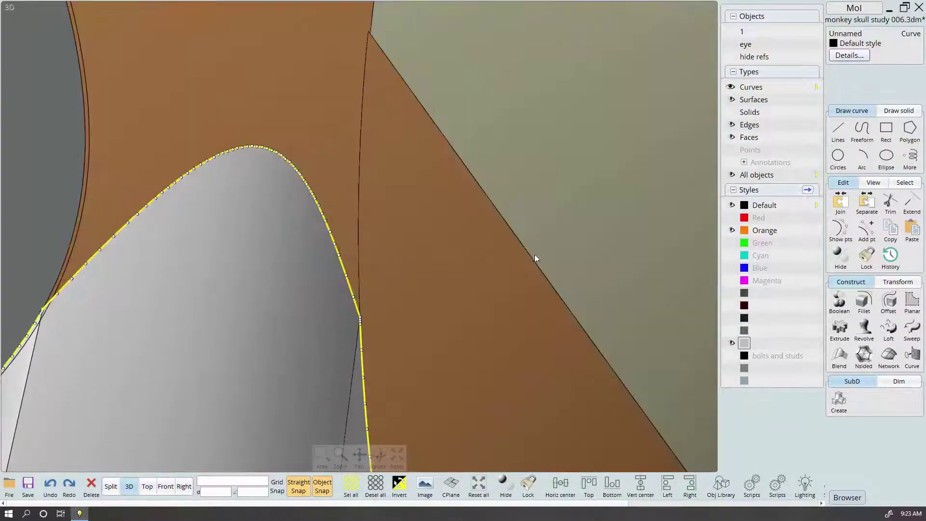
key("Escape")
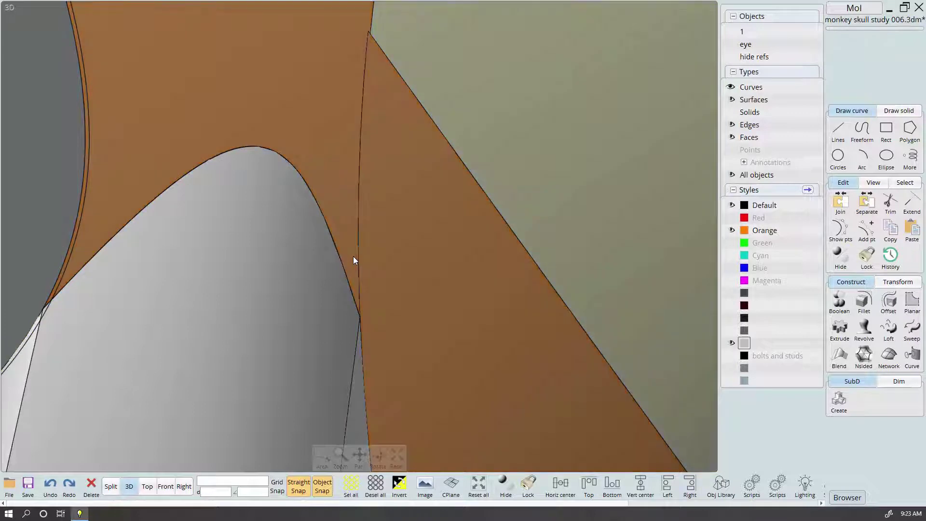
left_click(358, 312)
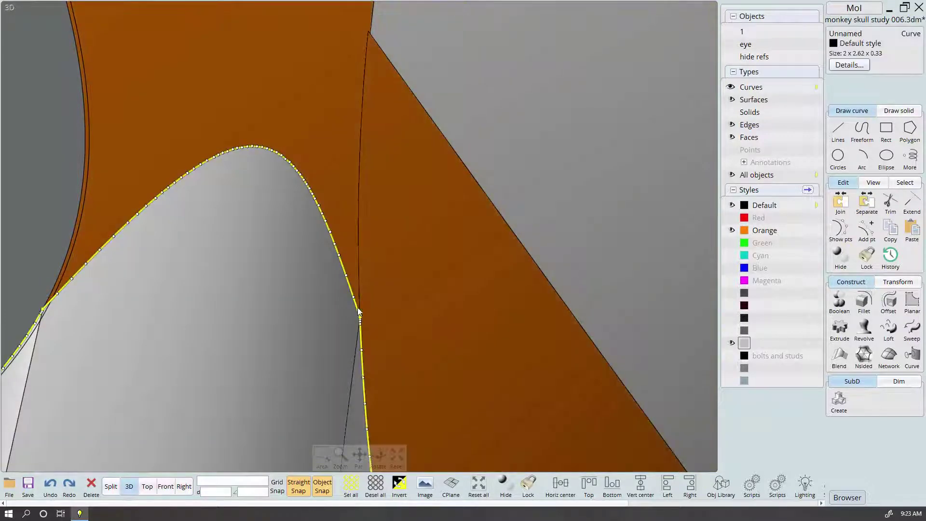
scroll(368, 245, "up", 3)
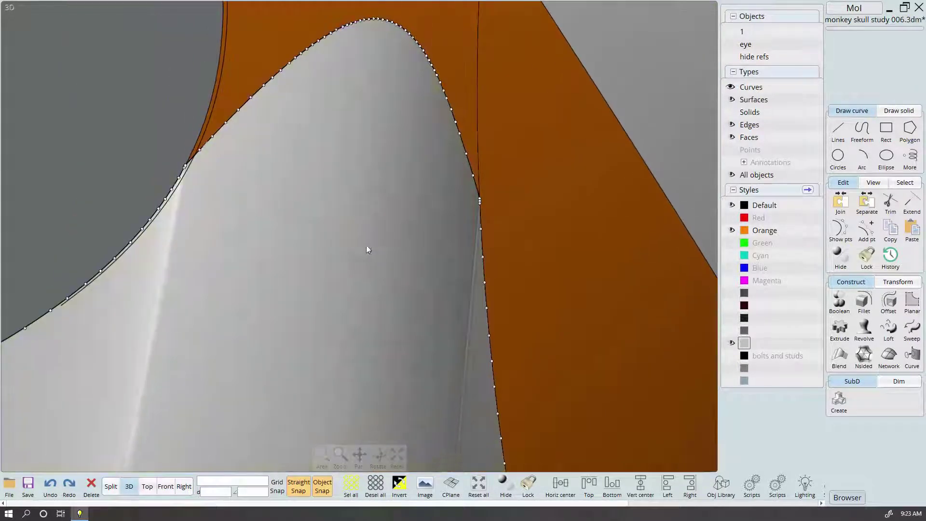
left_click(364, 243)
scroll(478, 197, "up", 3)
scroll(464, 201, "up", 3)
scroll(446, 188, "down", 4)
scroll(405, 199, "down", 3)
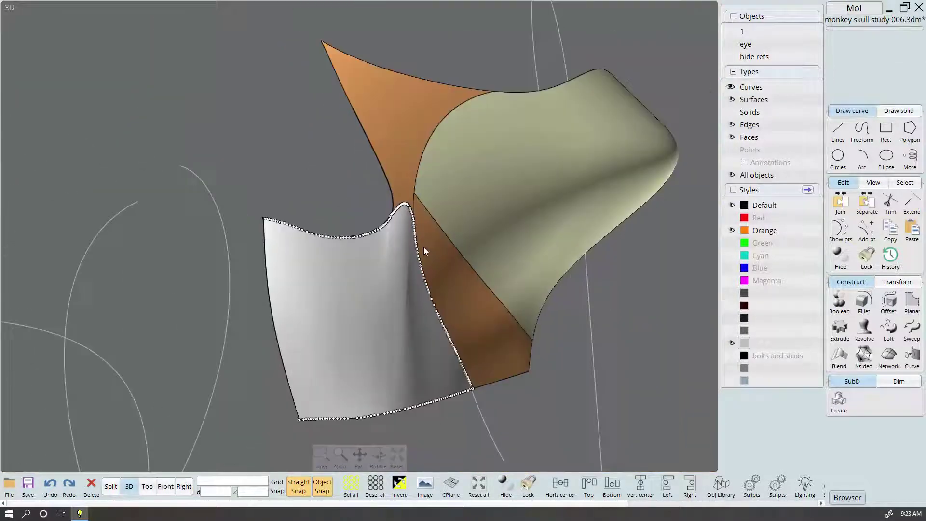
scroll(423, 246, "down", 1)
scroll(408, 239, "up", 3)
scroll(399, 223, "up", 2)
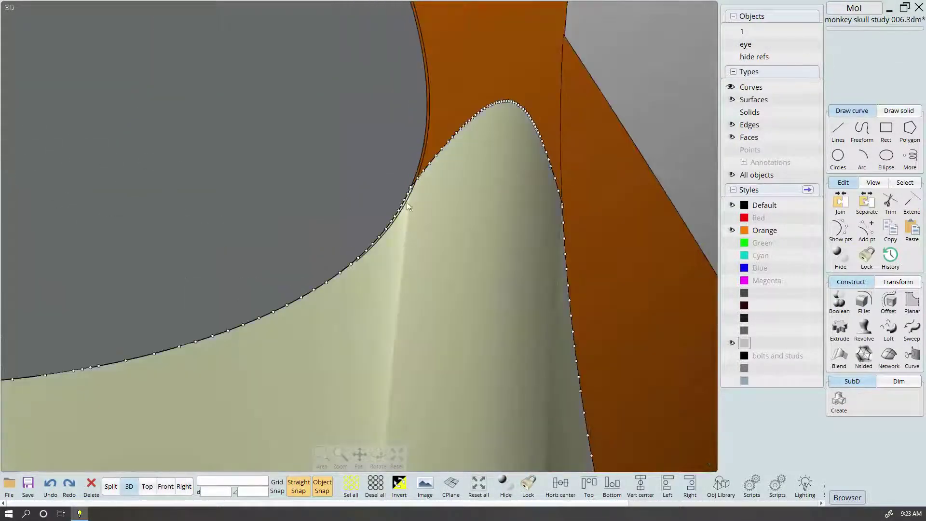
scroll(408, 200, "up", 2)
scroll(429, 136, "down", 3)
scroll(490, 270, "down", 2)
scroll(460, 361, "up", 2)
scroll(416, 360, "up", 2)
Pick two lower-edge control points, switch to four views and orbit the 3D view
left_click(416, 359)
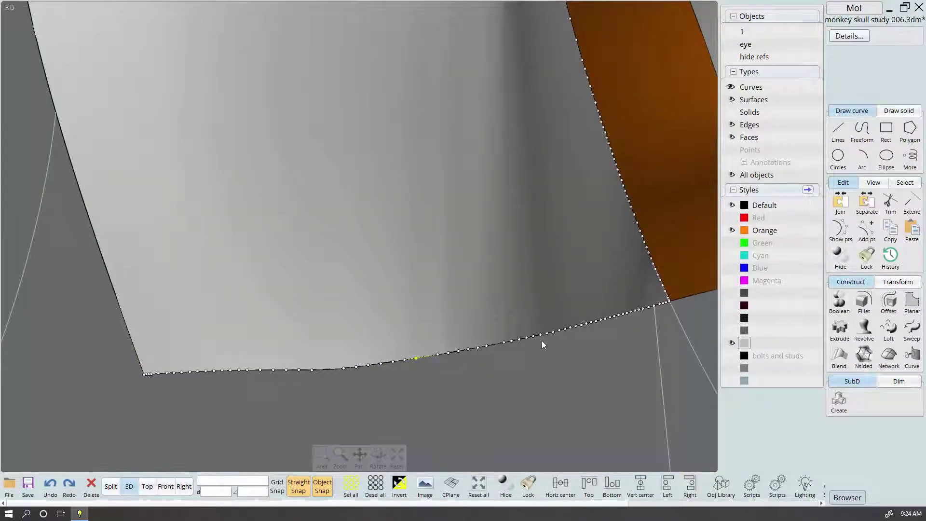
scroll(528, 304, "down", 3)
scroll(448, 349, "up", 2)
left_click(455, 331)
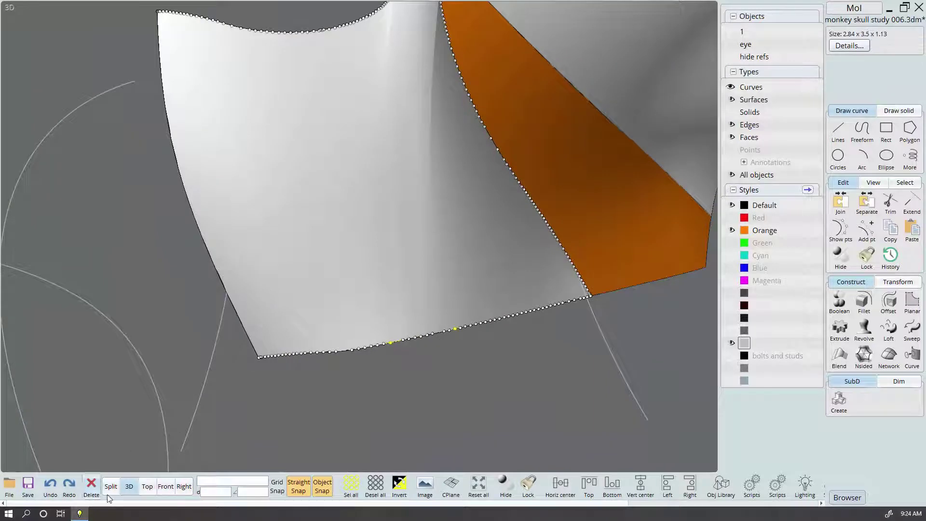
left_click(111, 487)
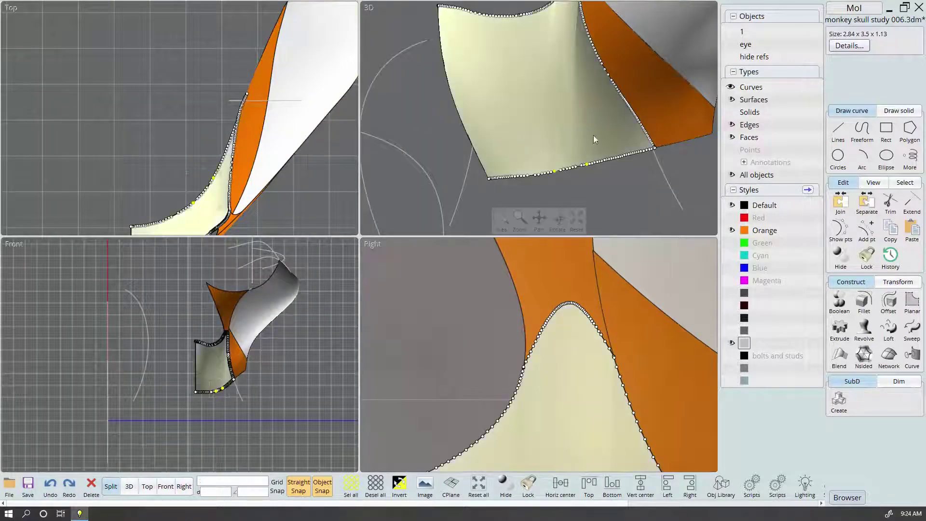
right_click_drag(594, 141, 674, 159)
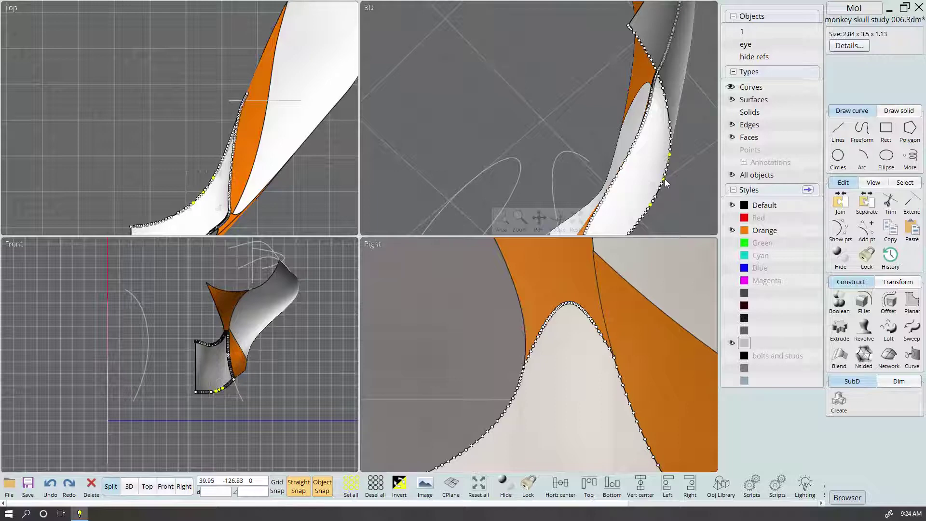
Drag the lower-edge control points to reshape both lobes and smooth out the notch
left_click_drag(666, 182, 696, 191)
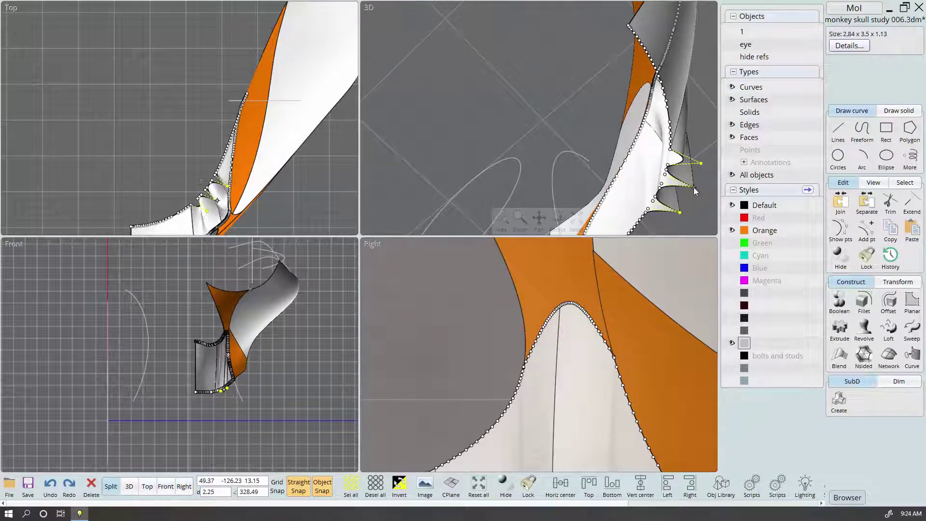
left_click(541, 136)
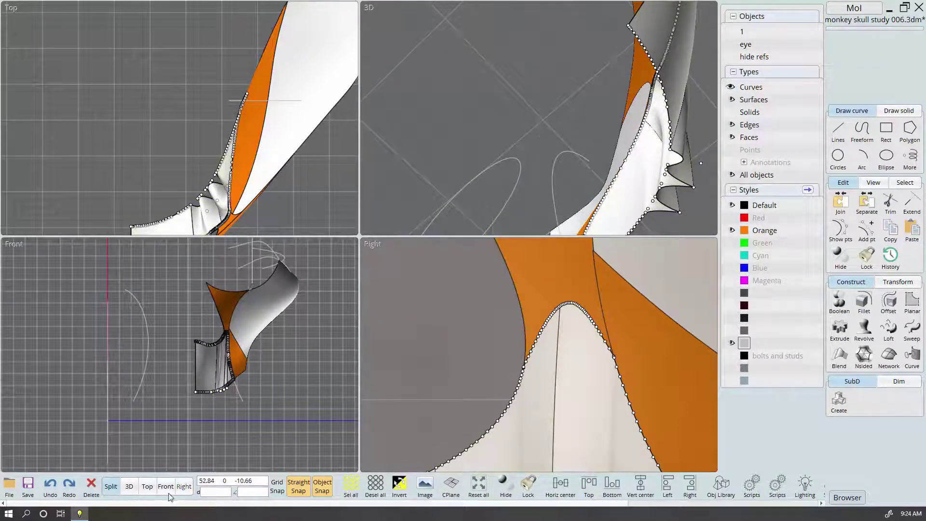
left_click(130, 487)
scroll(647, 305, "up", 5)
scroll(600, 173, "down", 2)
scroll(552, 244, "up", 2)
scroll(534, 238, "up", 2)
left_click(534, 238)
left_click(601, 238)
left_click_drag(625, 238, 622, 266)
right_click_drag(623, 266, 385, 314)
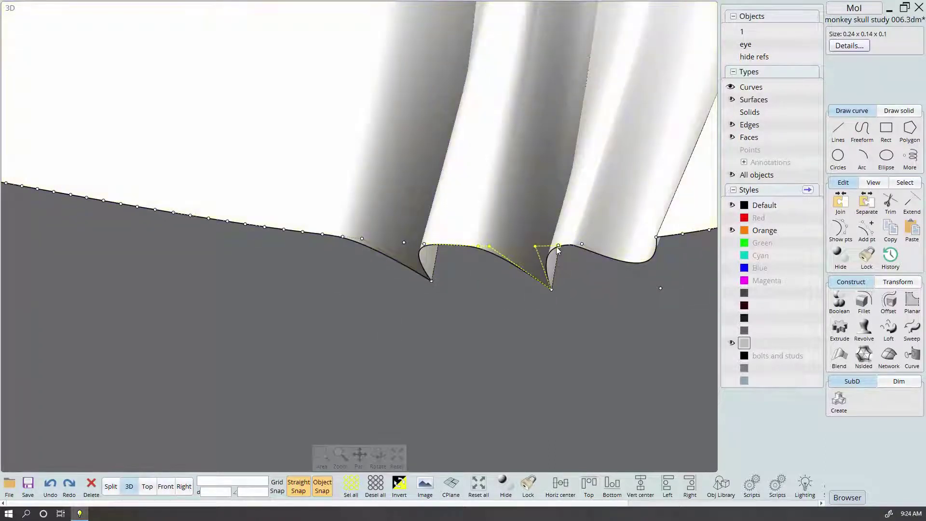
left_click_drag(540, 251, 520, 221)
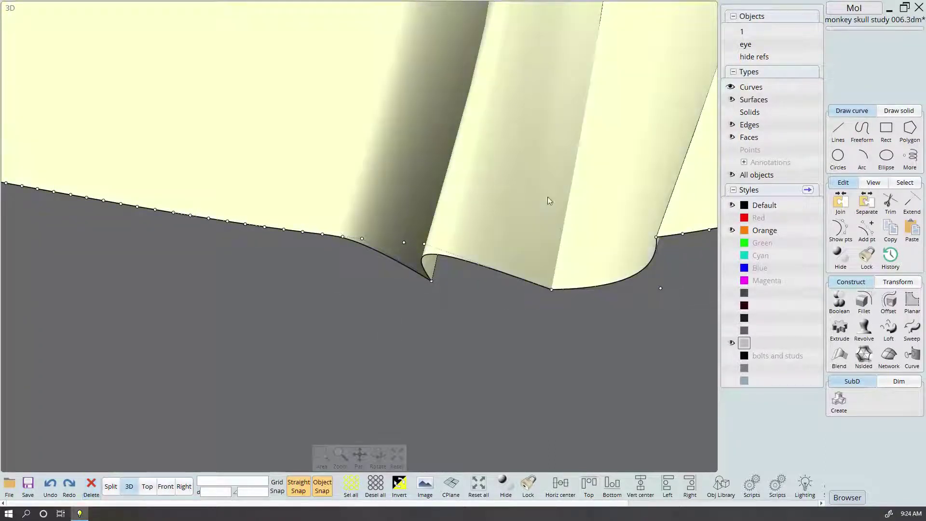
left_click_drag(427, 246, 397, 226)
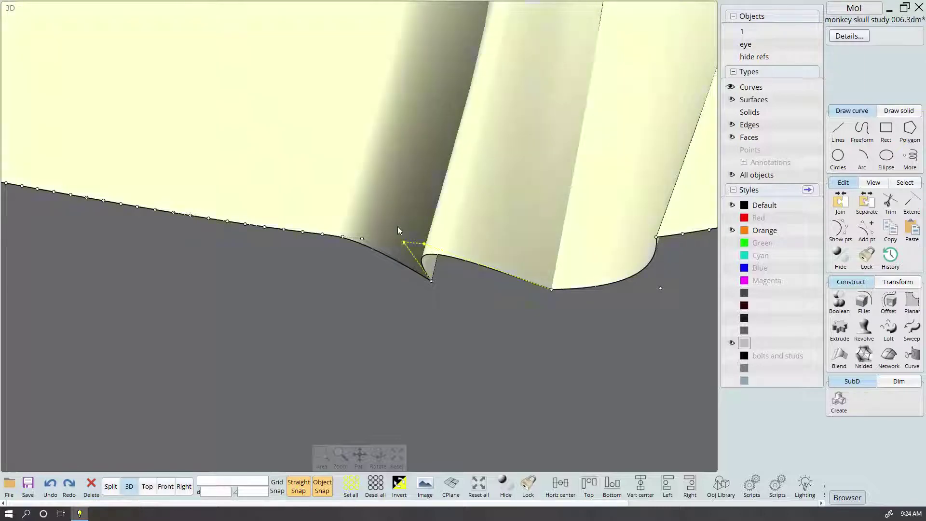
Slide the surface corner point along the edge and delete a surplus control point
mouse_move(414, 237)
right_mouse_down()
mouse_move(536, 324)
mouse_move(516, 279)
right_mouse_up()
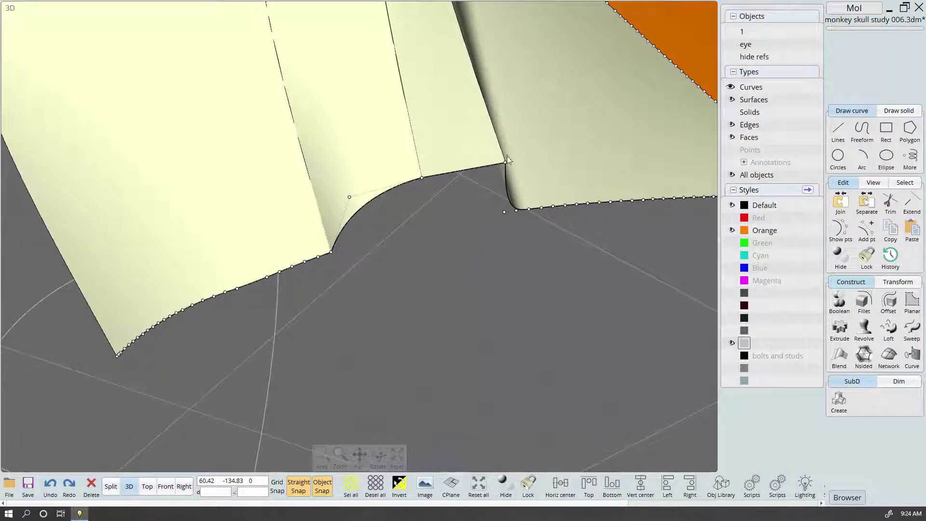
mouse_move(504, 165)
left_mouse_down()
mouse_move(422, 178)
mouse_move(419, 188)
left_mouse_up()
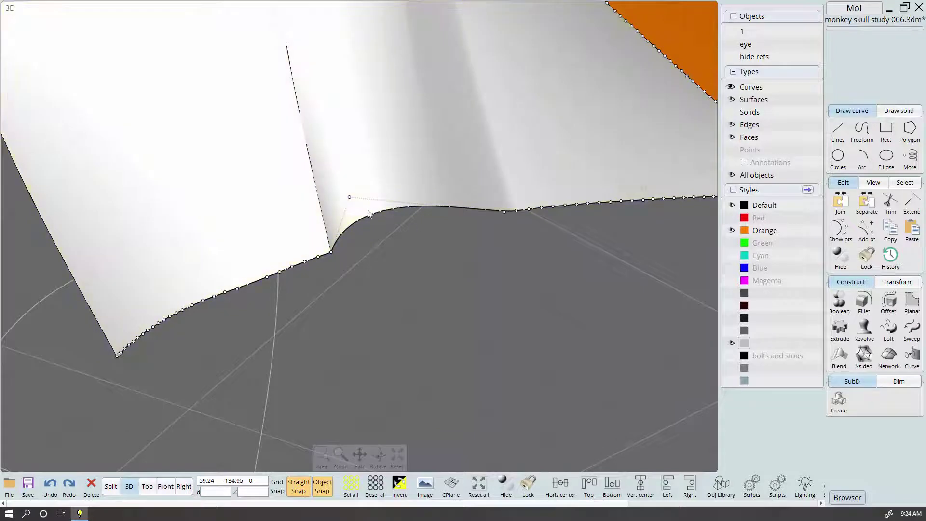
right_click_drag(418, 187, 489, 265)
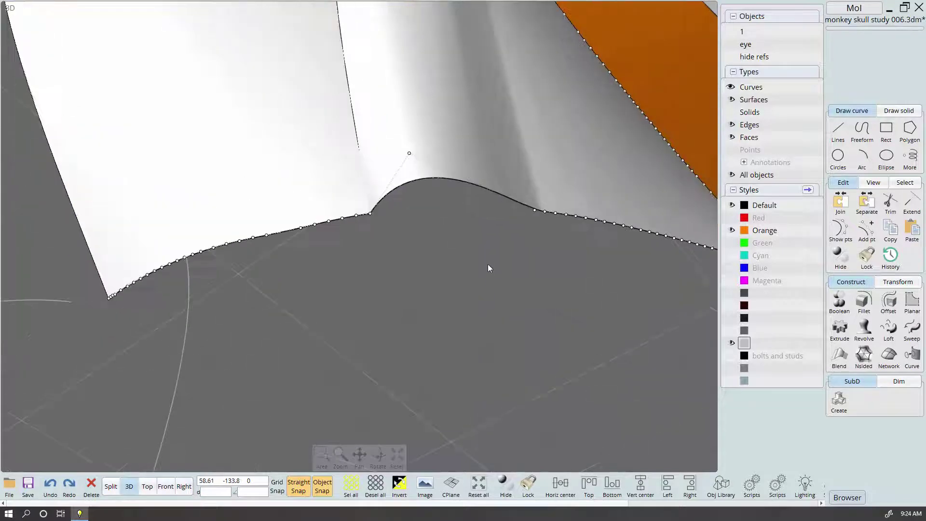
left_click(371, 213)
key("Delete")
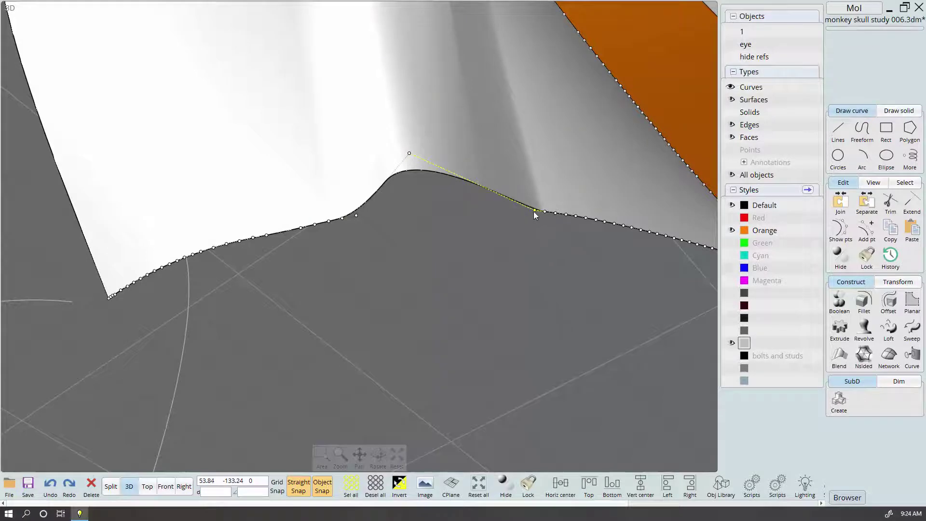
left_click(110, 487)
right_click_drag(620, 124, 611, 157)
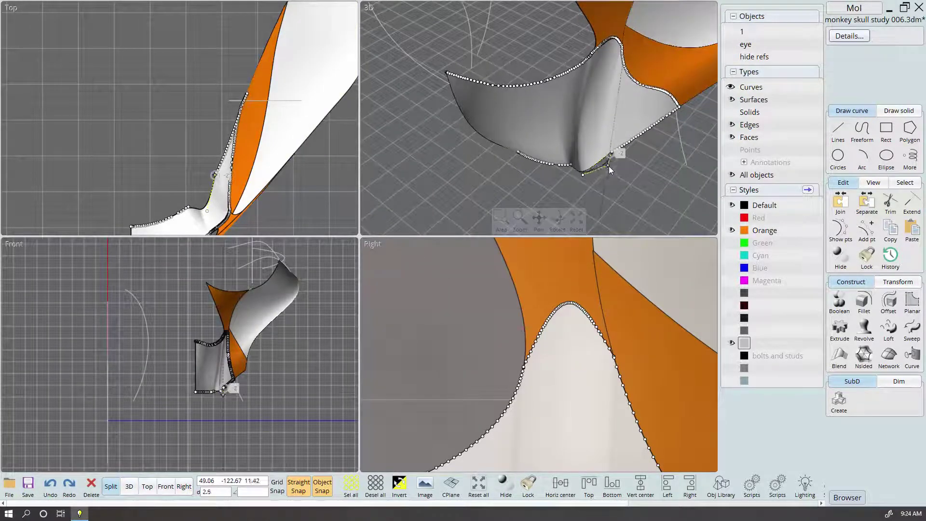
Draw a curve along the chin patch edge and shape it in the top view
left_click(612, 179)
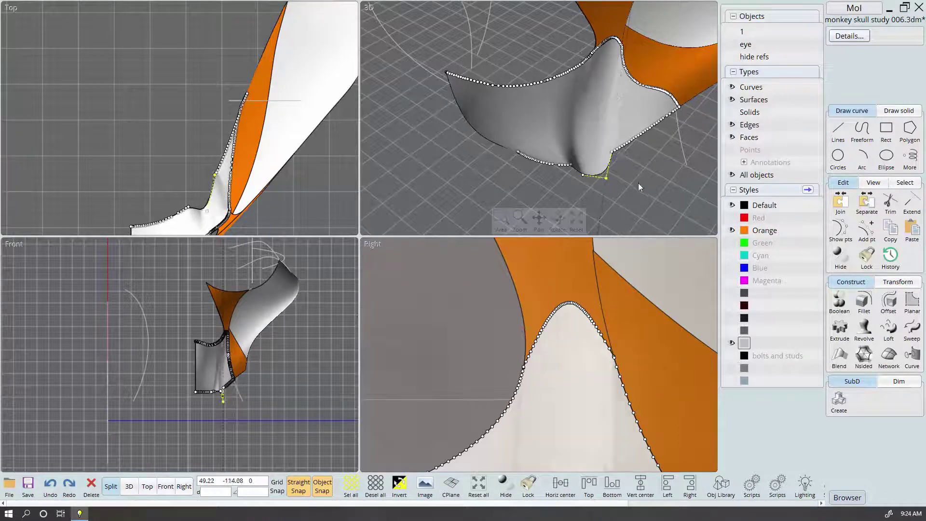
right_click_drag(638, 184, 685, 141)
right_click(642, 170)
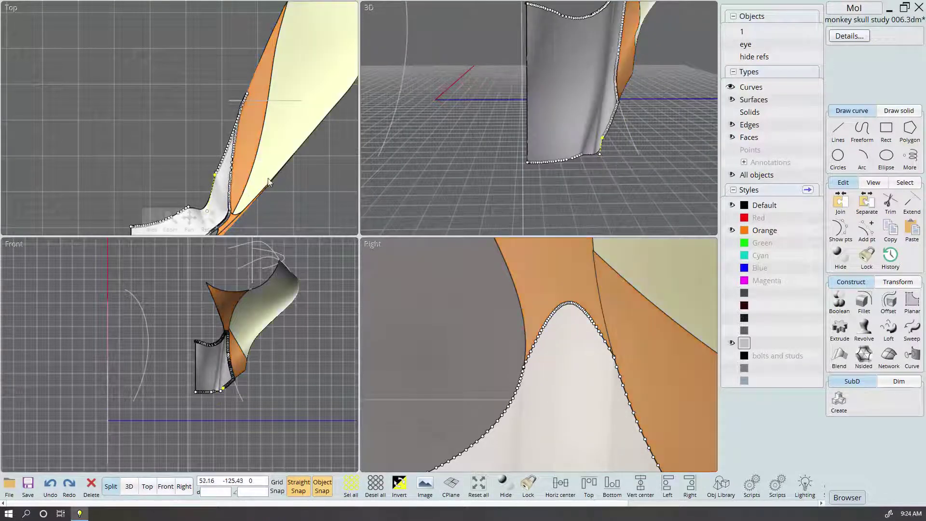
scroll(201, 107, "up", 3)
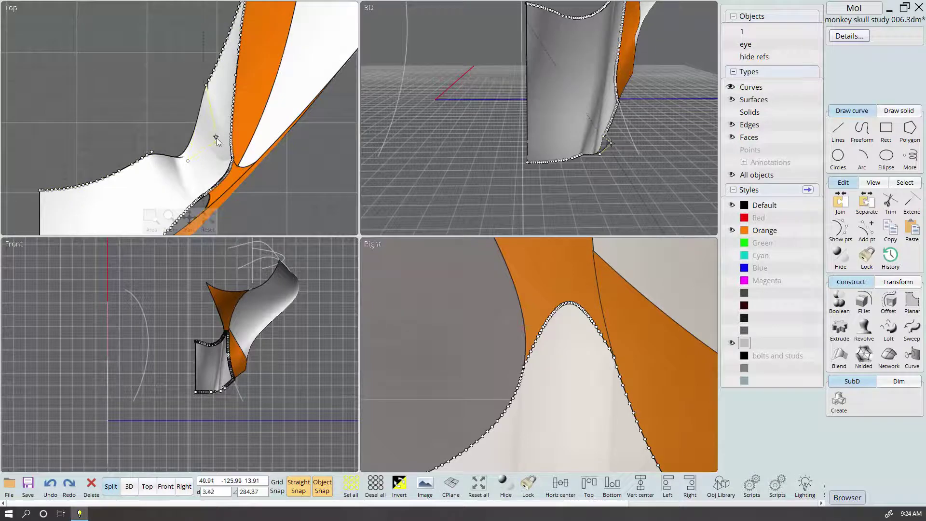
left_click_drag(194, 138, 231, 145)
mouse_move(669, 149)
right_mouse_down()
mouse_move(553, 166)
mouse_move(550, 155)
right_mouse_up()
mouse_move(527, 382)
right_mouse_down()
mouse_move(572, 368)
mouse_move(574, 389)
right_mouse_up()
scroll(578, 381, "up", 3)
scroll(574, 380, "up", 2)
Raise the edge curve's control points into a tall, narrow bump
left_click(556, 358)
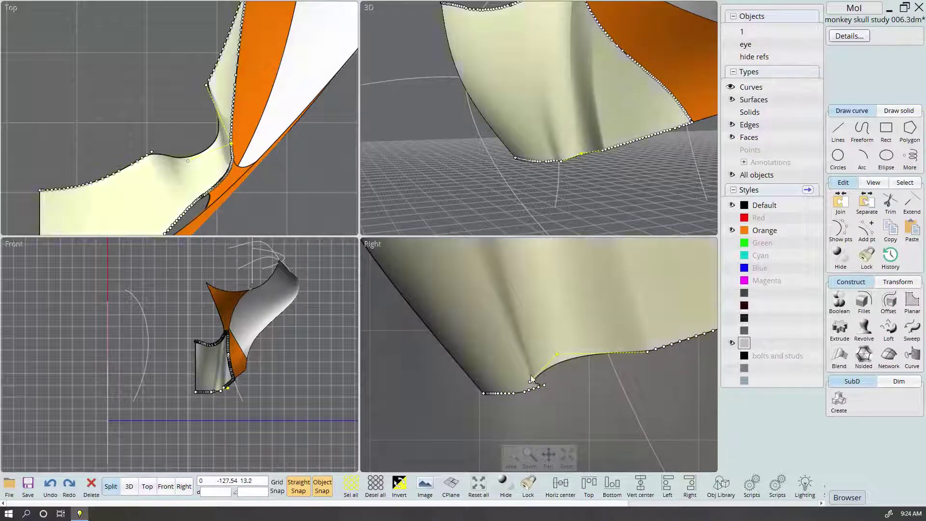
left_click(566, 358)
left_click_drag(556, 357, 580, 341)
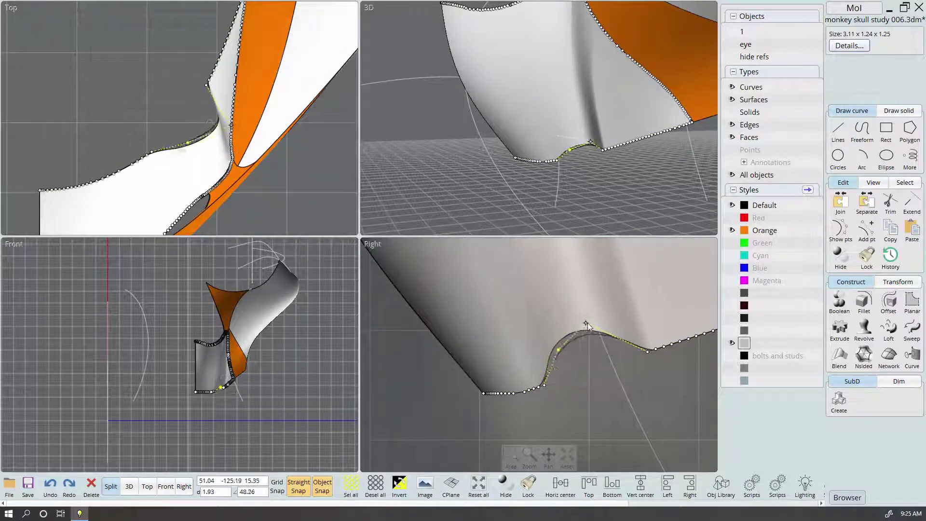
mouse_move(580, 316)
left_mouse_down()
mouse_move(594, 320)
mouse_move(559, 347)
left_mouse_up()
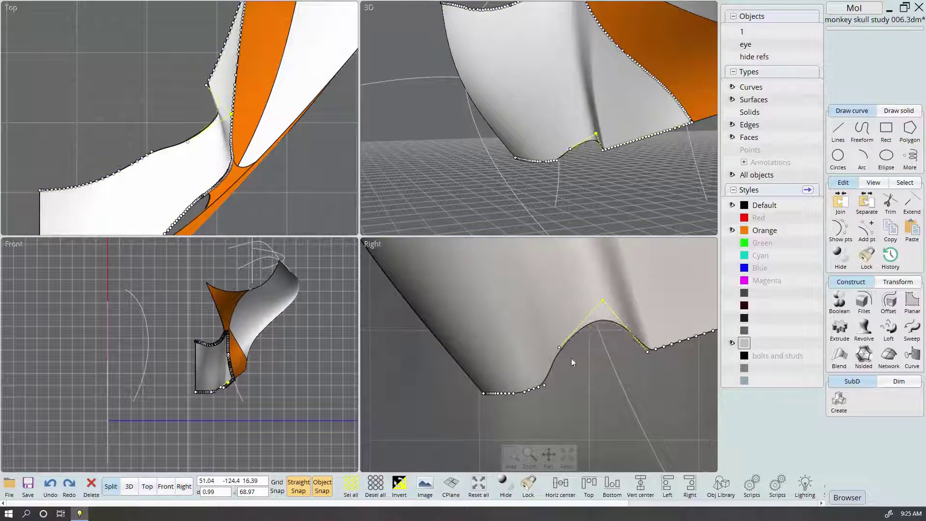
left_click_drag(560, 343, 557, 339)
left_click(592, 381)
Refine the notch's points in front and side views, then review it in 3D
right_click_drag(621, 155, 285, 413)
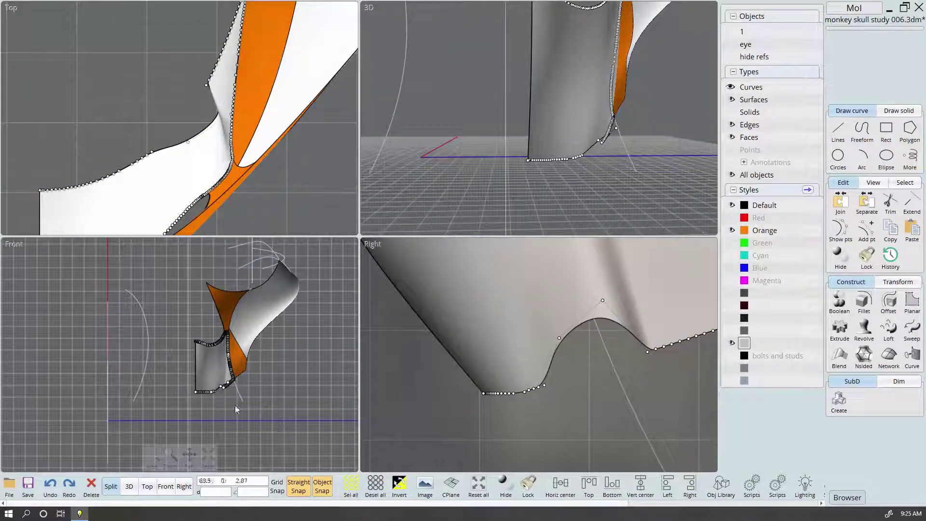
scroll(250, 400, "up", 3)
scroll(211, 360, "up", 2)
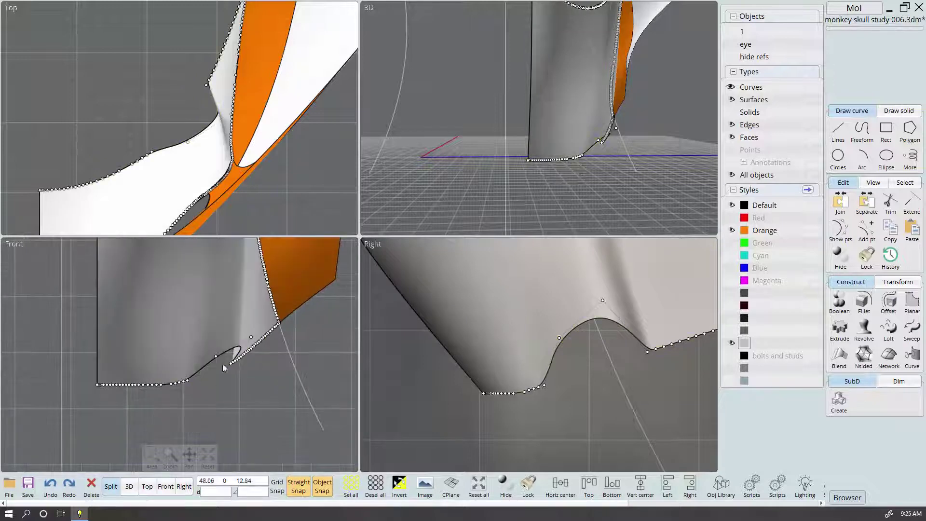
left_click(251, 338)
mouse_move(250, 337)
left_mouse_down()
mouse_move(272, 330)
mouse_move(265, 321)
left_mouse_up()
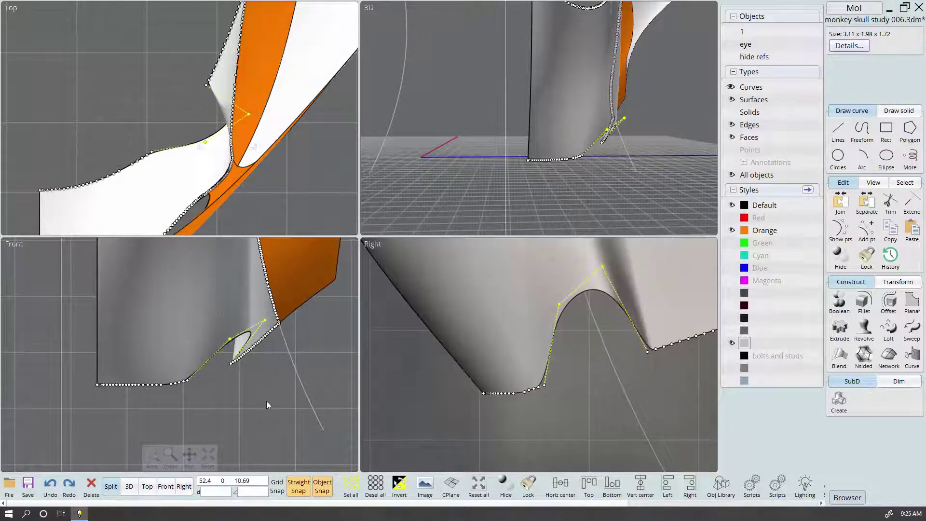
scroll(544, 332, "down", 2)
right_click_drag(544, 331, 552, 334)
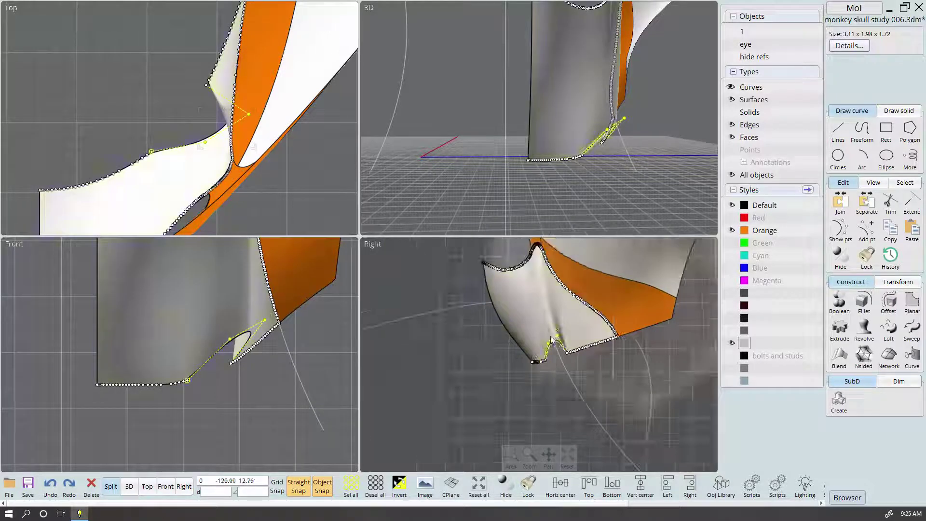
scroll(554, 339, "up", 2)
mouse_move(545, 353)
left_mouse_down()
mouse_move(536, 352)
mouse_move(542, 392)
mouse_move(549, 356)
left_mouse_up()
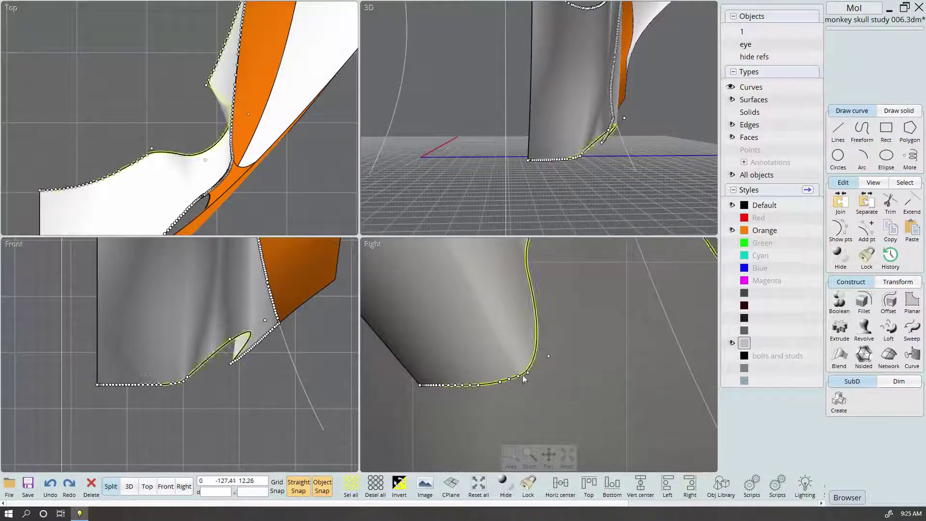
left_click(545, 395)
left_click(533, 379)
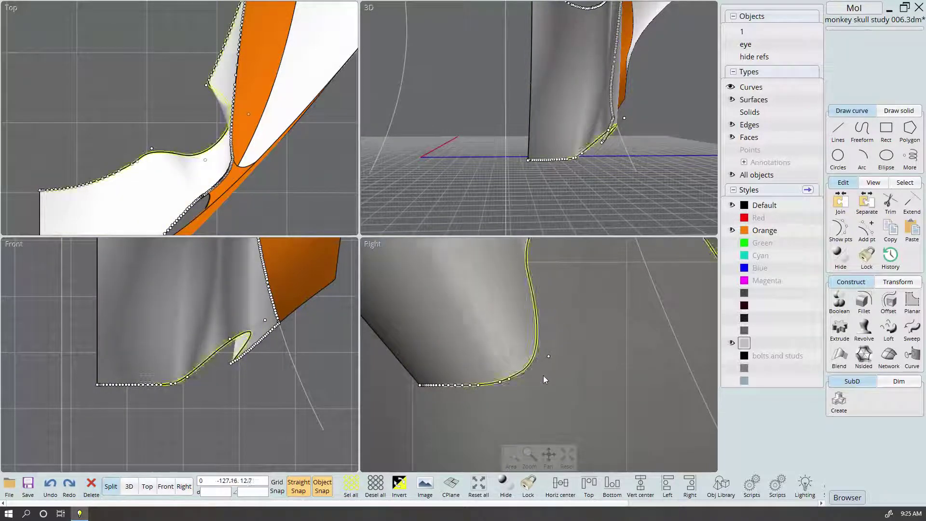
scroll(668, 428, "down", 2)
scroll(644, 421, "up", 2)
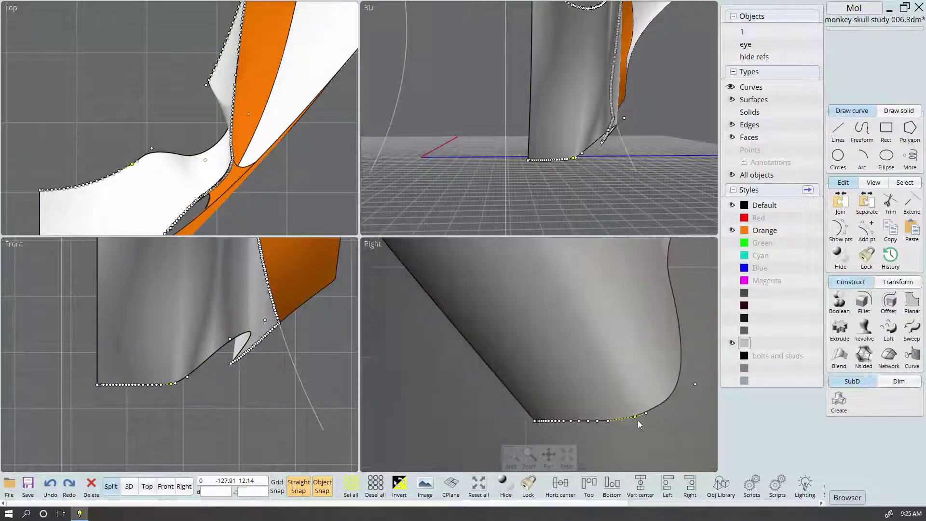
left_click(635, 417)
scroll(654, 422, "down", 2)
scroll(654, 422, "up", 1)
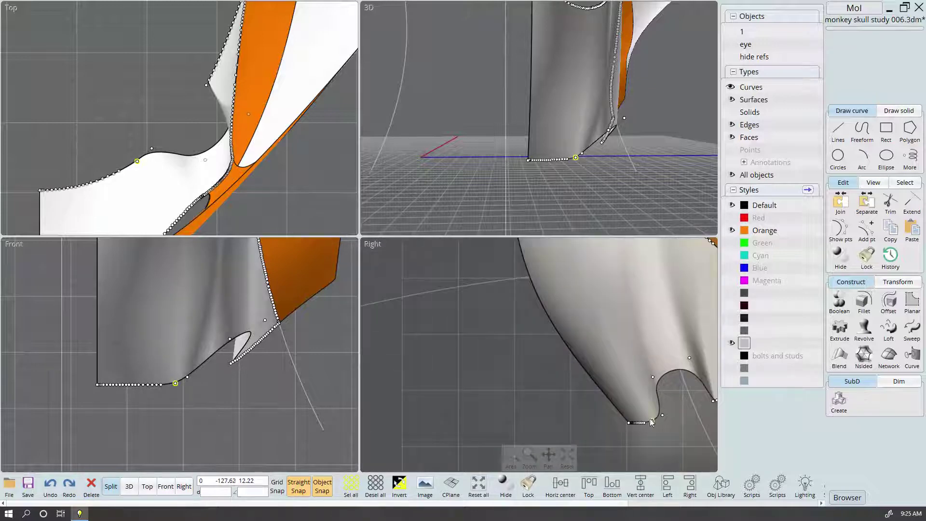
left_click(128, 487)
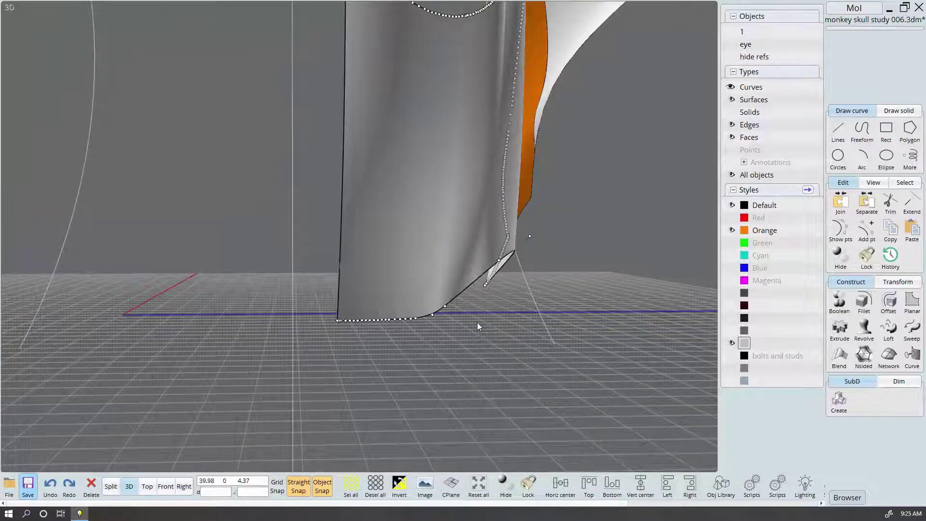
scroll(477, 322, "down", 3)
right_click_drag(477, 322, 608, 354)
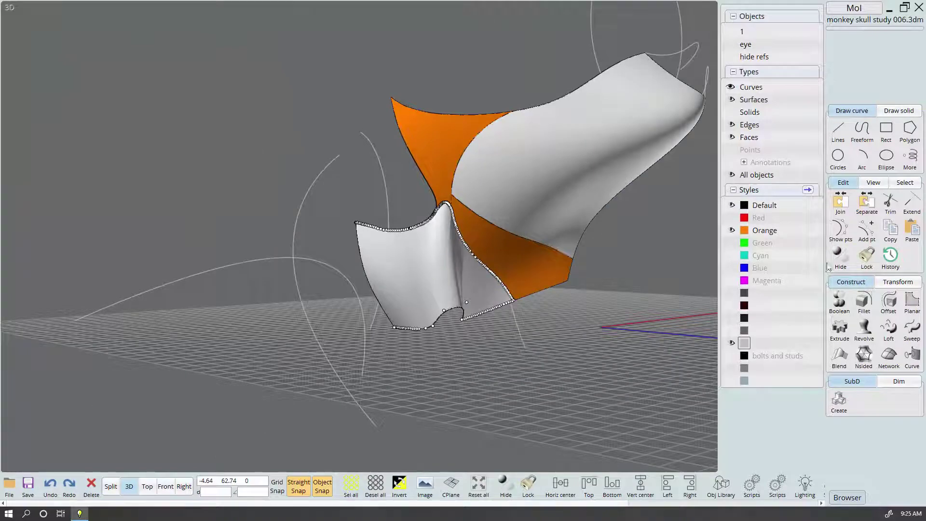
right_click(839, 257)
left_click(580, 366)
right_click_drag(616, 411, 601, 356)
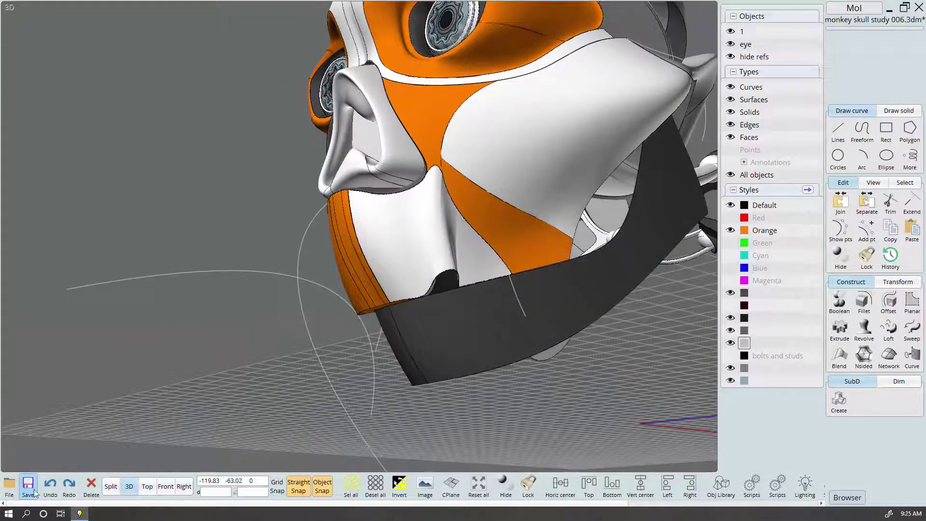
scroll(477, 251, "down", 5)
mouse_move(471, 261)
right_mouse_down()
mouse_move(452, 314)
mouse_move(351, 307)
right_mouse_up()
scroll(391, 290, "up", 3)
scroll(407, 281, "up", 2)
scroll(408, 282, "down", 3)
left_click(391, 195)
scroll(391, 194, "up", 3)
scroll(391, 194, "up", 2)
key("Escape")
left_click(498, 141)
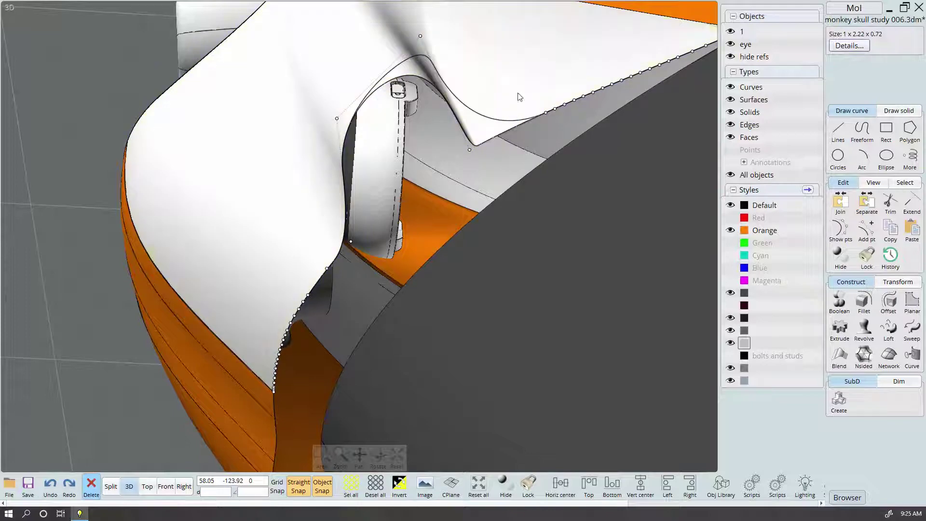
left_click_drag(519, 97, 494, 146)
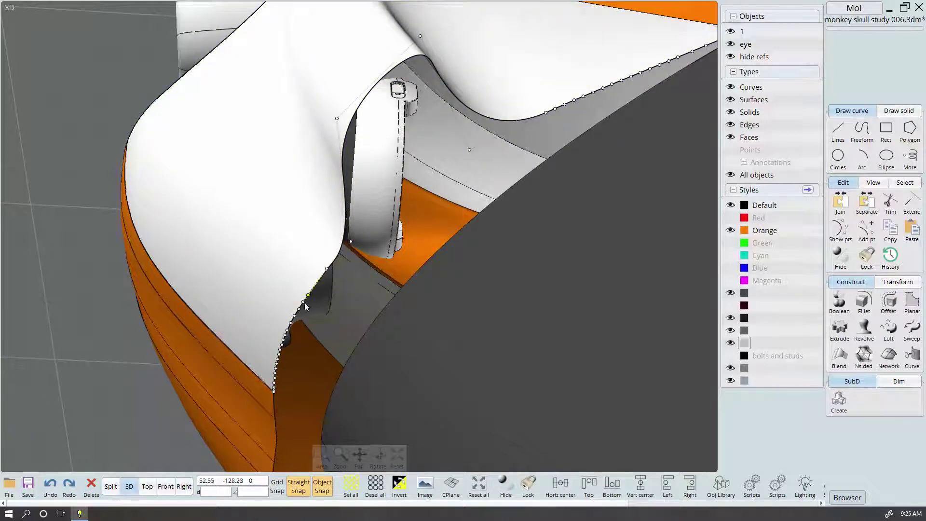
left_click(293, 286)
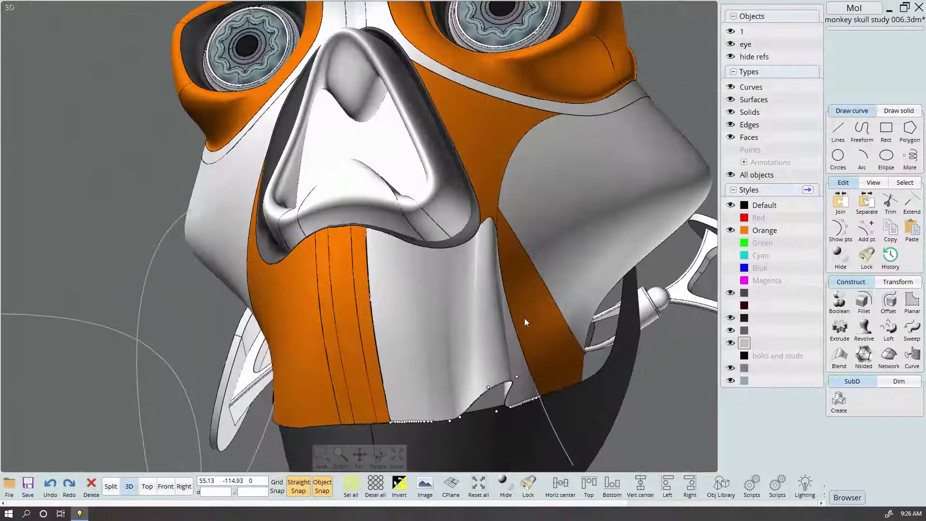
mouse_move(525, 318)
right_mouse_down()
mouse_move(425, 387)
mouse_move(475, 414)
mouse_move(497, 368)
right_mouse_up()
left_click(436, 385)
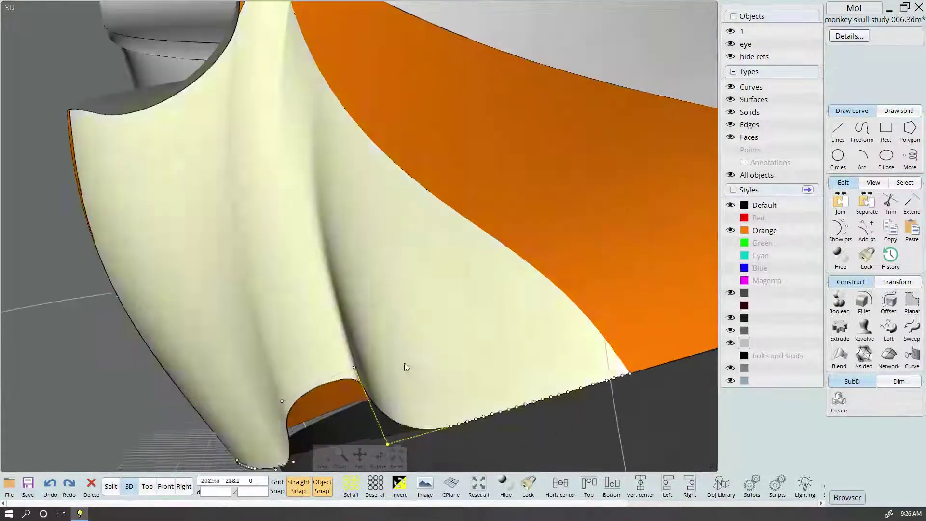
scroll(497, 368, "up", 3)
Switch to four views and select the patch boundary curve to expose its points
right_click_drag(409, 342, 504, 288)
left_click(501, 279)
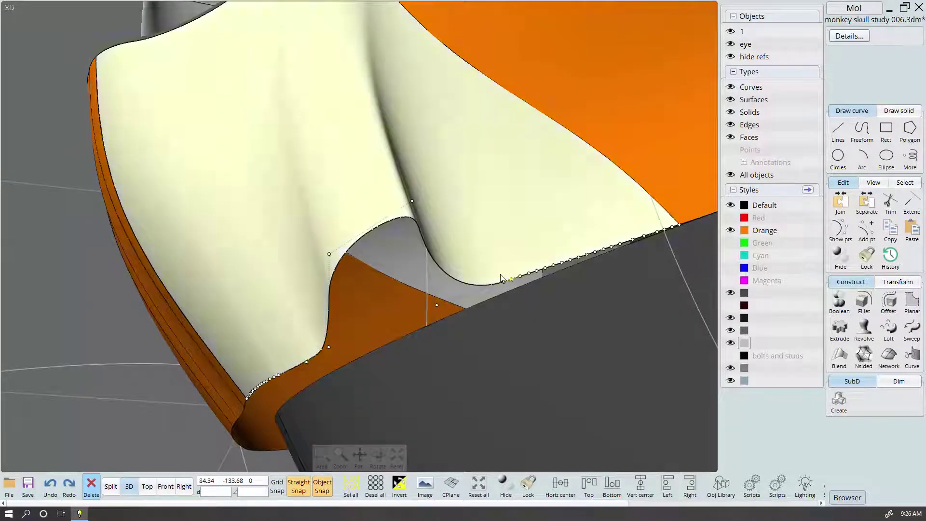
left_click(187, 375)
left_click(111, 485)
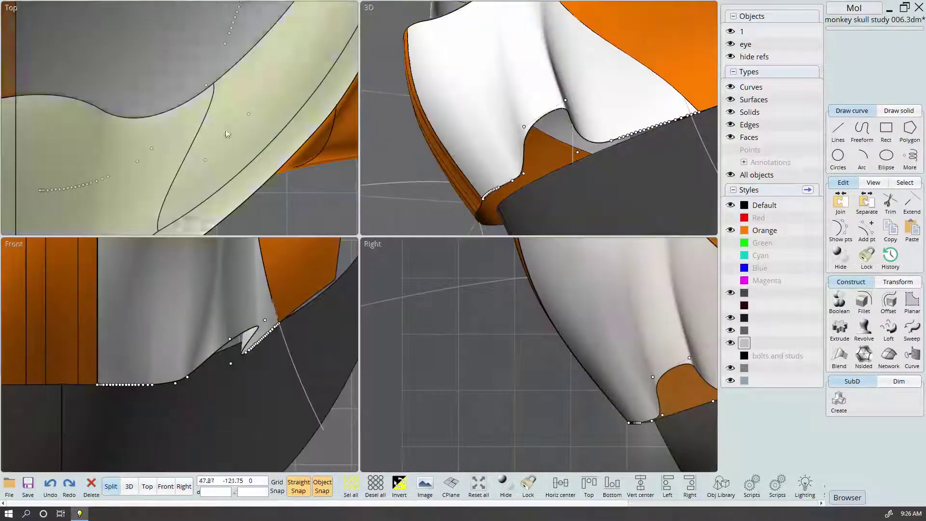
left_click(206, 85)
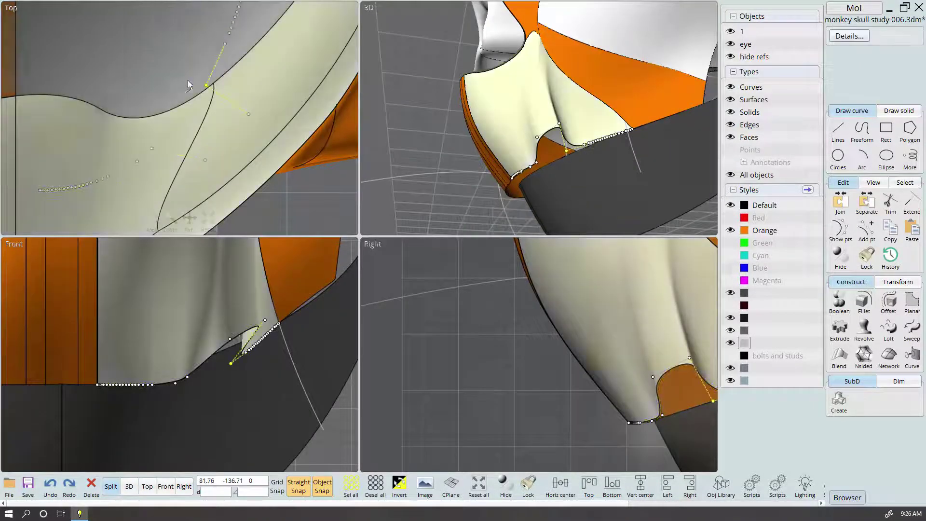
scroll(208, 87, "up", 2)
left_click(219, 82)
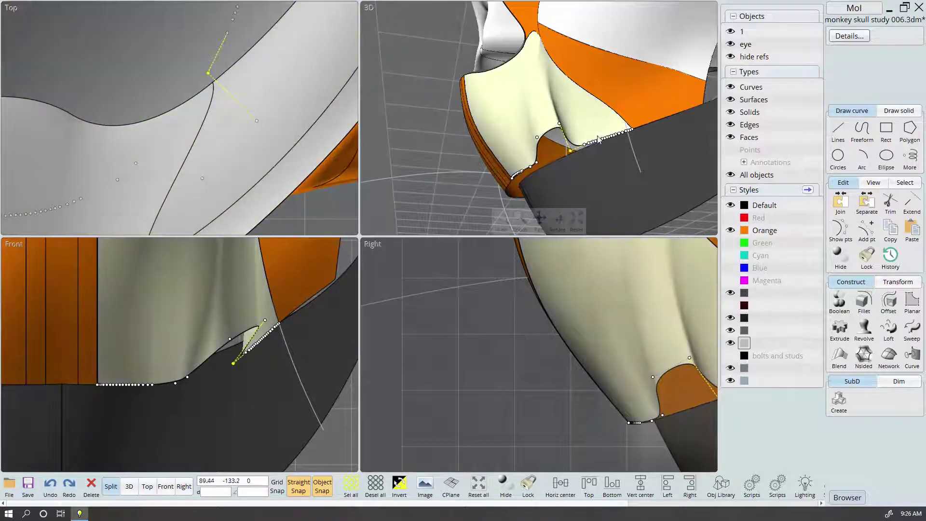
Drag the boundary curve's pointed tip to a new position in Top and Front views
right_click_drag(521, 116, 544, 81)
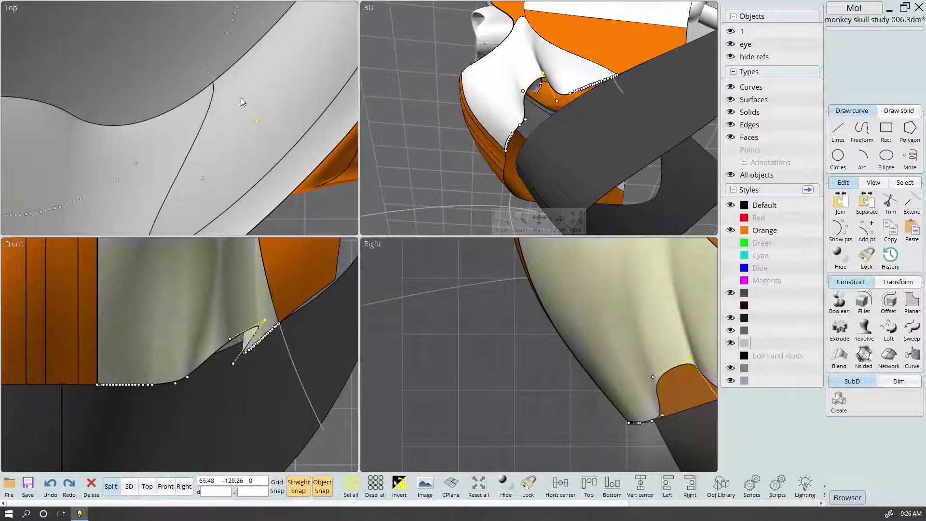
scroll(237, 104, "down", 2)
left_click(257, 126)
left_click_drag(252, 143, 252, 140)
right_click_drag(436, 133, 673, 157)
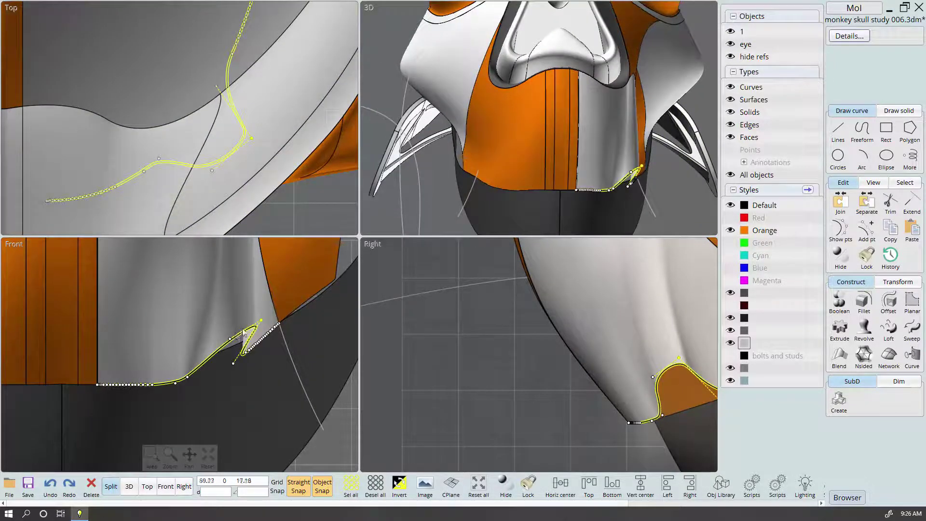
left_click_drag(233, 330, 246, 329)
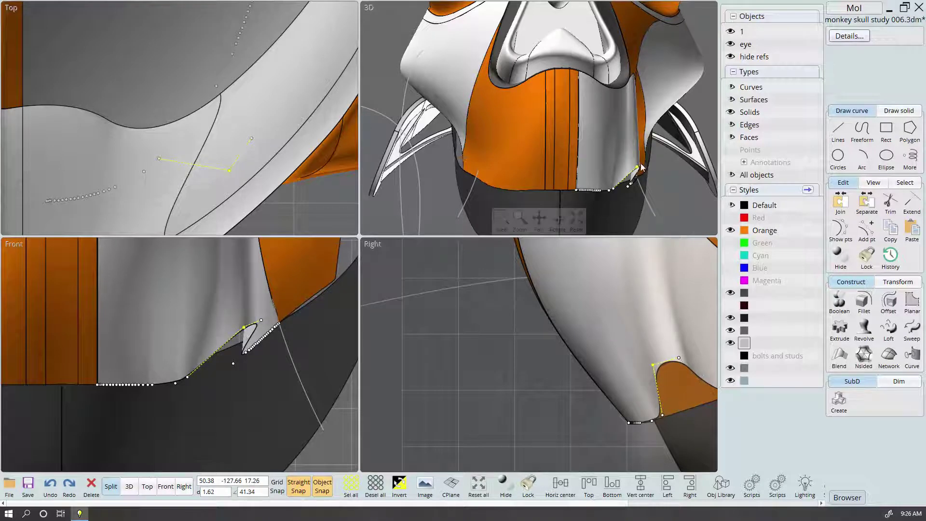
right_click_drag(506, 181, 611, 149)
scroll(610, 150, "up", 5)
scroll(609, 94, "down", 3)
scroll(610, 93, "down", 2)
left_click(128, 486)
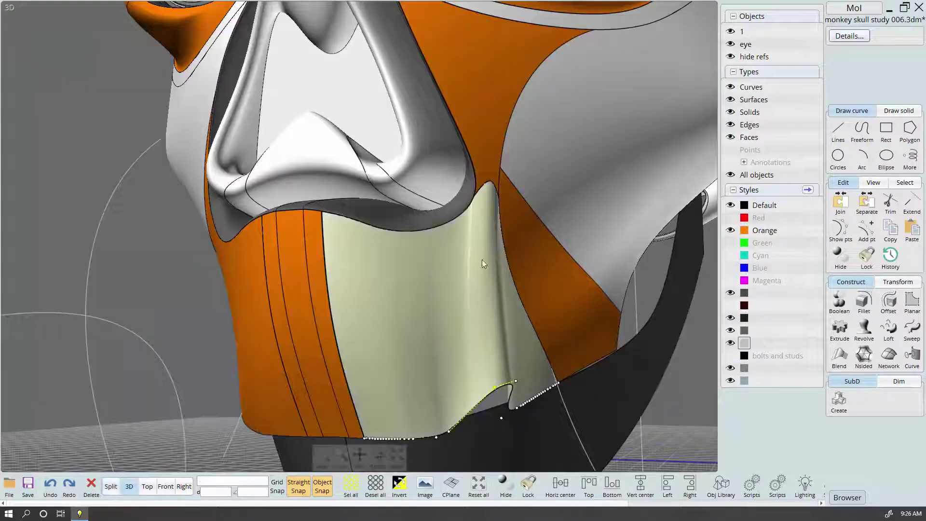
scroll(485, 231, "up", 2)
left_click(474, 185)
scroll(475, 186, "up", 2)
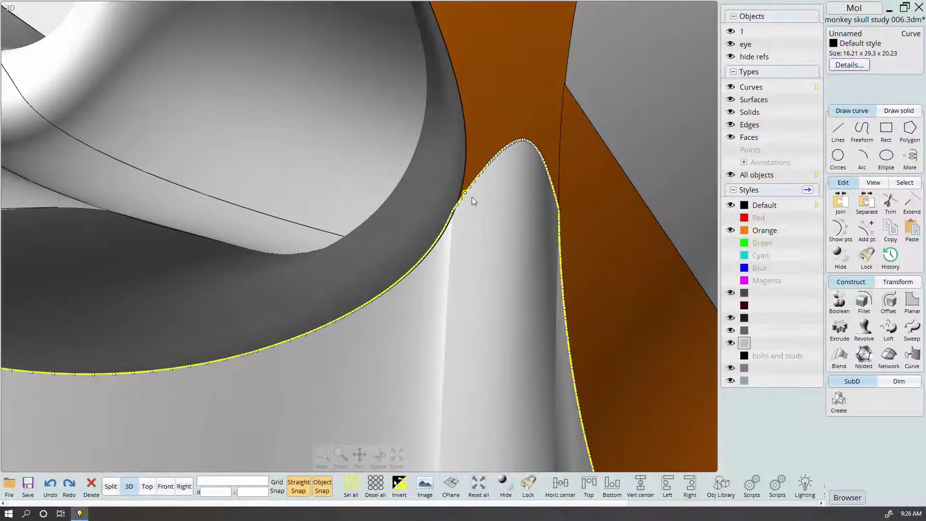
scroll(466, 208, "up", 2)
scroll(441, 206, "up", 2)
scroll(423, 218, "up", 2)
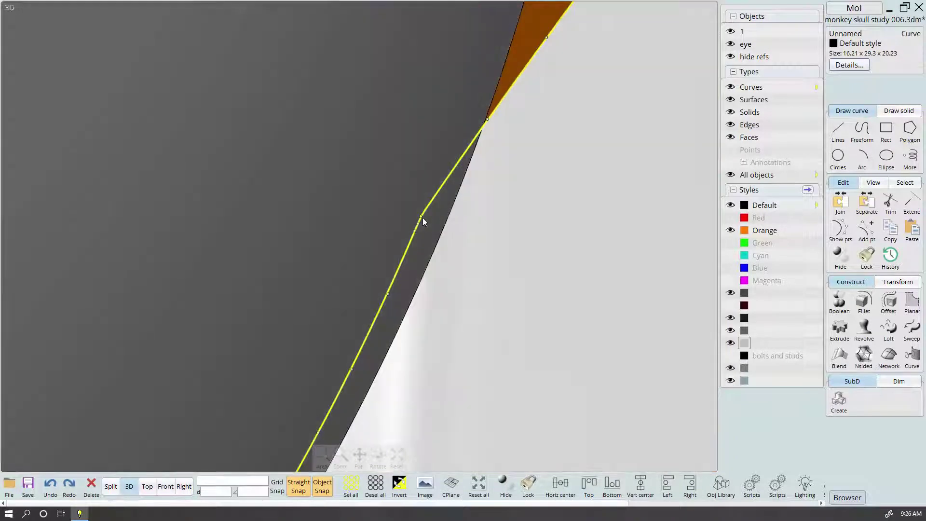
key("Escape")
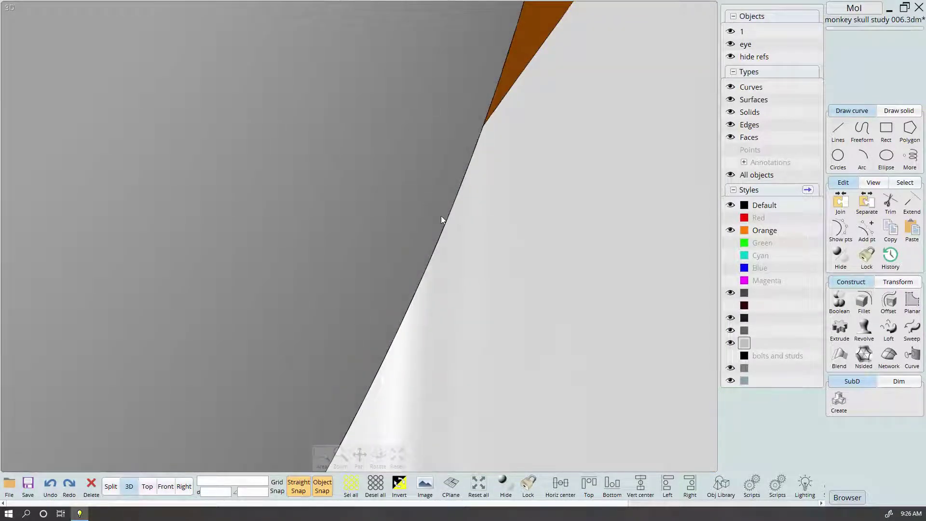
left_click(441, 216)
left_click(421, 216)
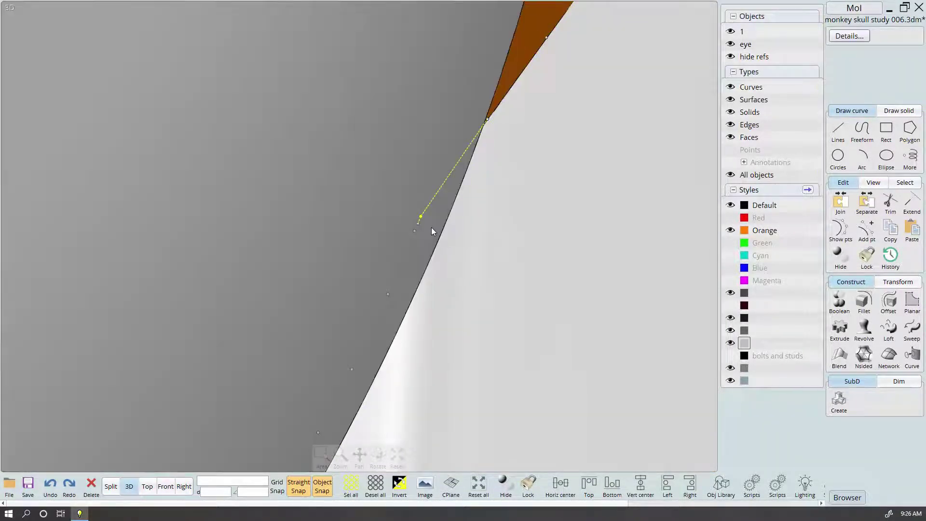
key("Escape")
scroll(419, 248, "down", 3)
left_click(450, 272)
scroll(413, 238, "up", 3)
scroll(412, 242, "down", 2)
scroll(429, 122, "down", 2)
left_click(432, 254)
left_click(410, 286)
key("Escape")
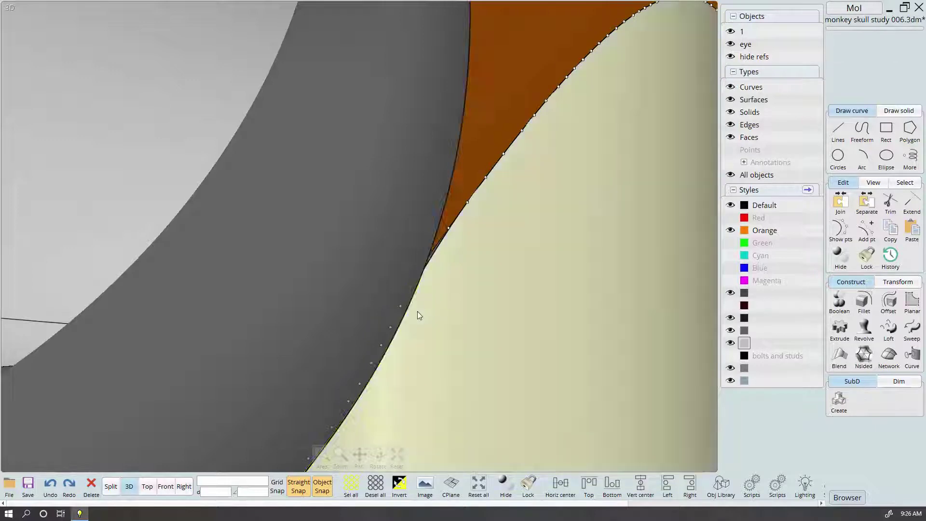
right_click_drag(410, 286, 423, 246)
scroll(376, 218, "up", 2)
scroll(346, 189, "up", 2)
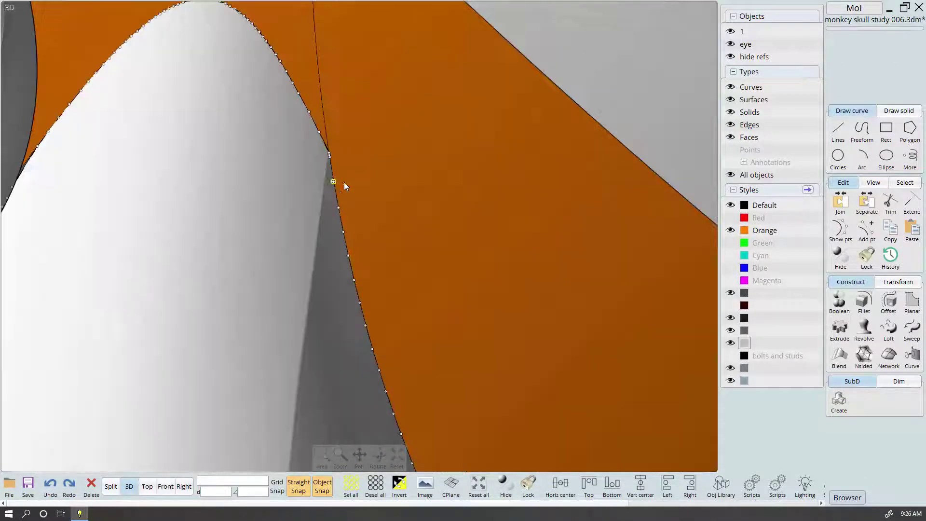
scroll(340, 166, "up", 2)
scroll(336, 157, "up", 2)
left_click(336, 159)
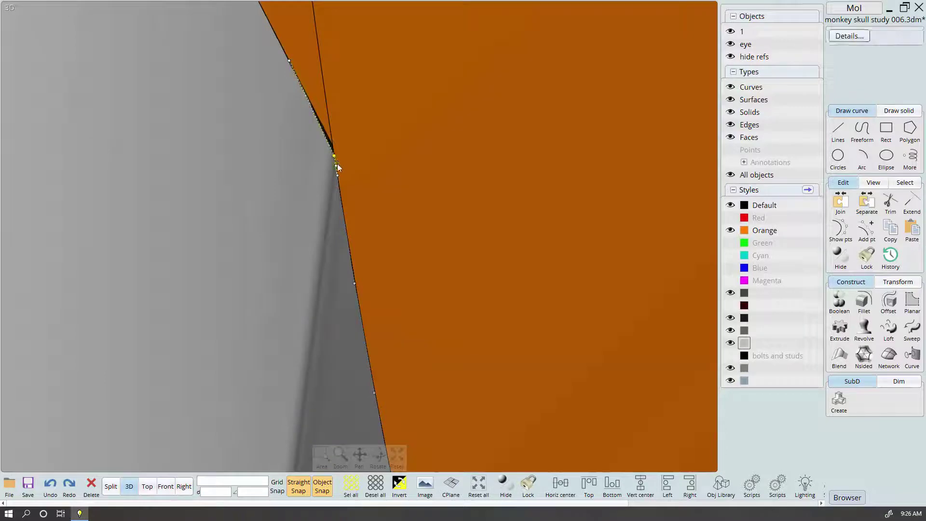
key("Escape")
scroll(338, 170, "down", 3)
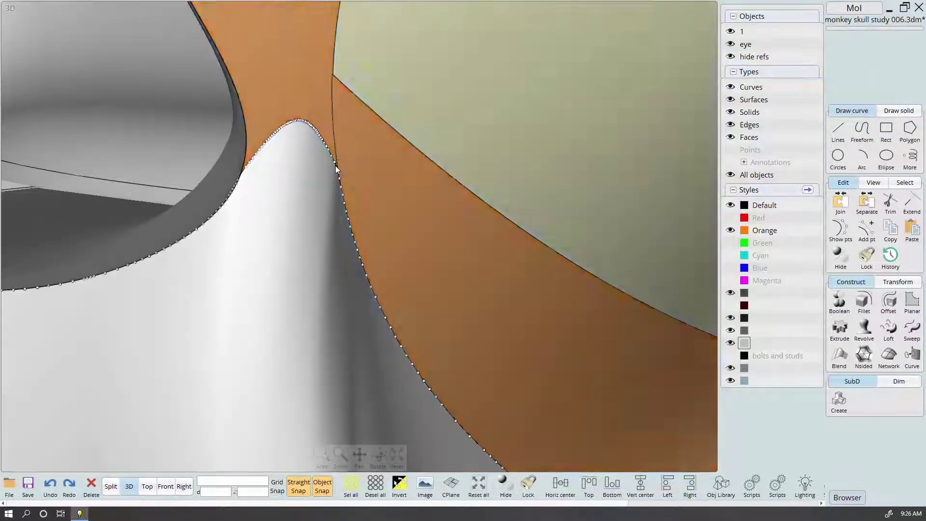
scroll(341, 177, "down", 2)
scroll(337, 182, "up", 2)
scroll(331, 180, "up", 1)
scroll(340, 173, "down", 2)
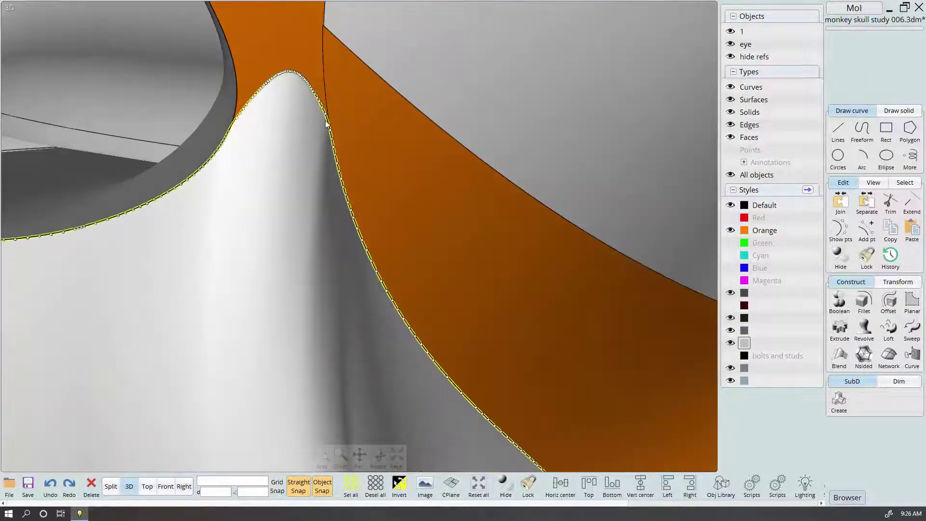
scroll(351, 163, "down", 3)
right_click_drag(357, 154, 390, 99)
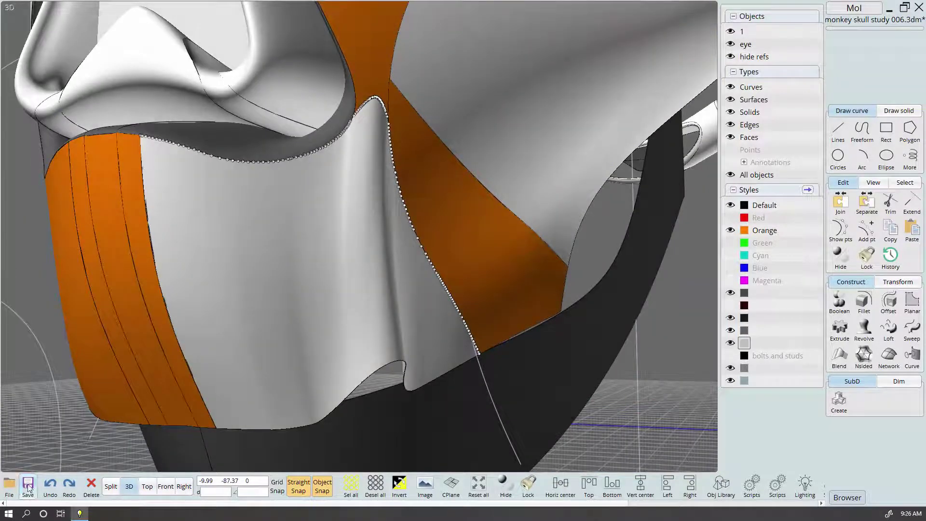
scroll(484, 145, "down", 3)
right_click_drag(467, 177, 503, 372)
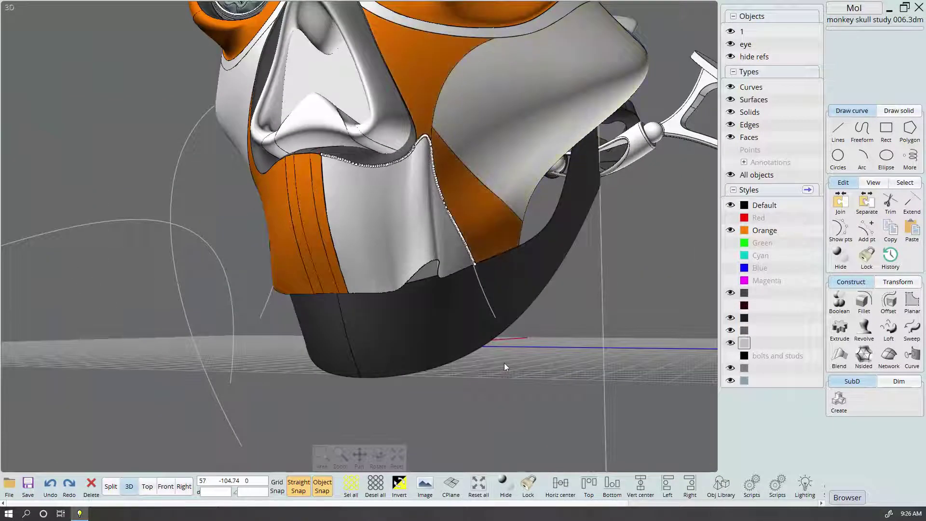
scroll(506, 366, "up", 2)
left_click(432, 147)
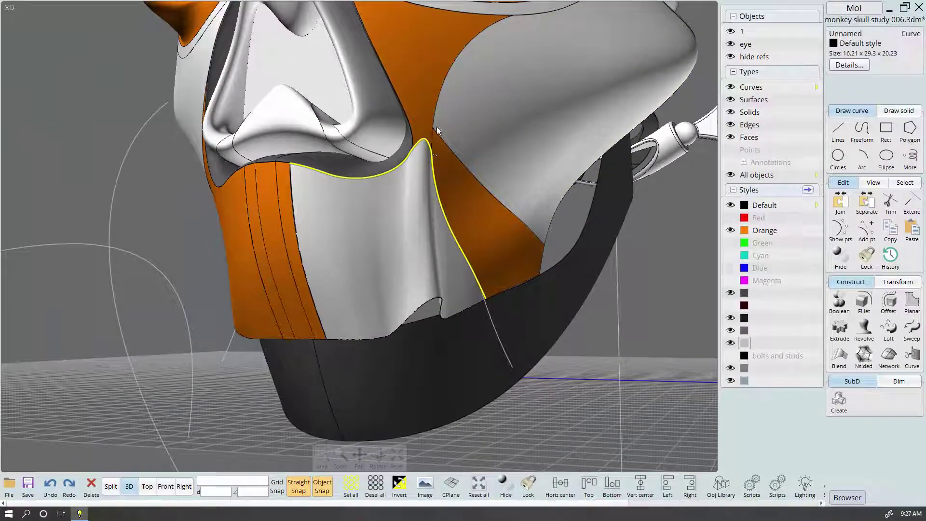
mouse_move(439, 189)
right_mouse_down()
mouse_move(450, 197)
mouse_move(389, 169)
right_mouse_up()
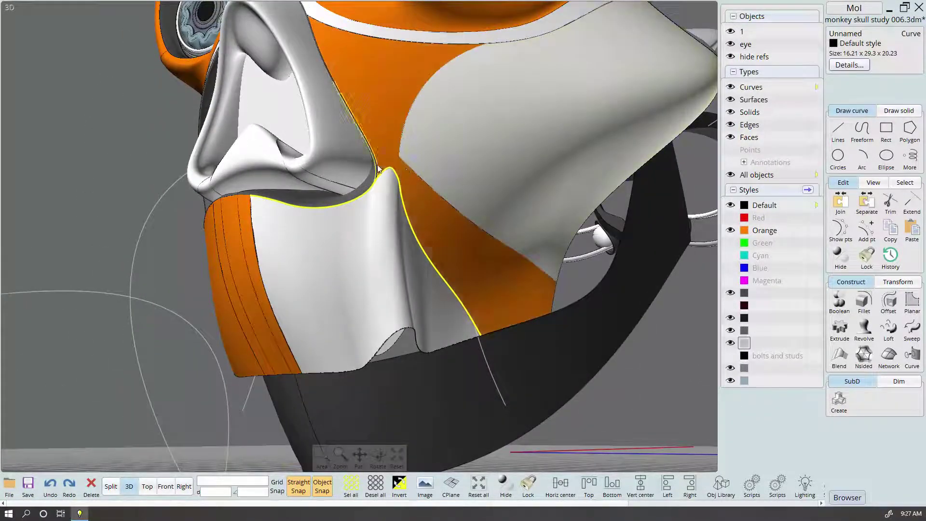
right_click_drag(504, 358, 436, 324)
Offset the boundary curve and delete one of the two resulting curves
left_click(110, 487)
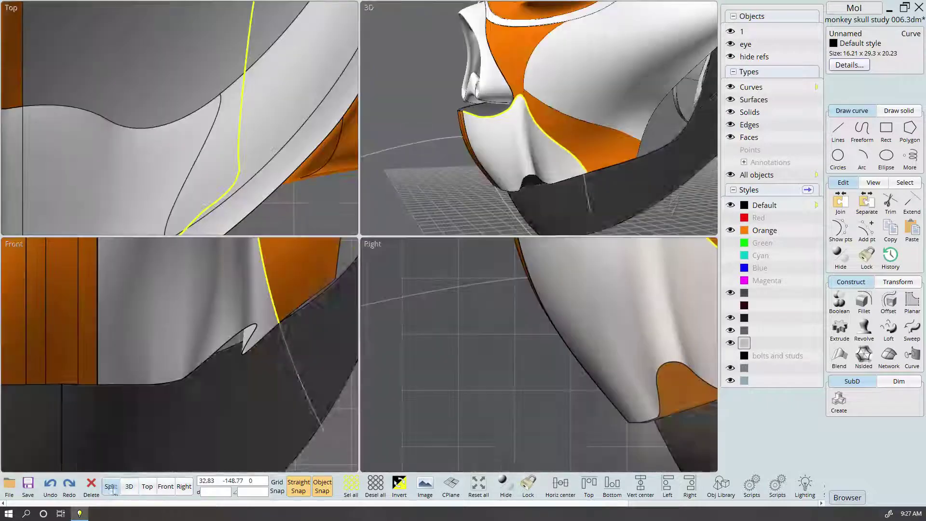
scroll(306, 314, "down", 3)
scroll(292, 314, "up", 5)
scroll(292, 314, "up", 3)
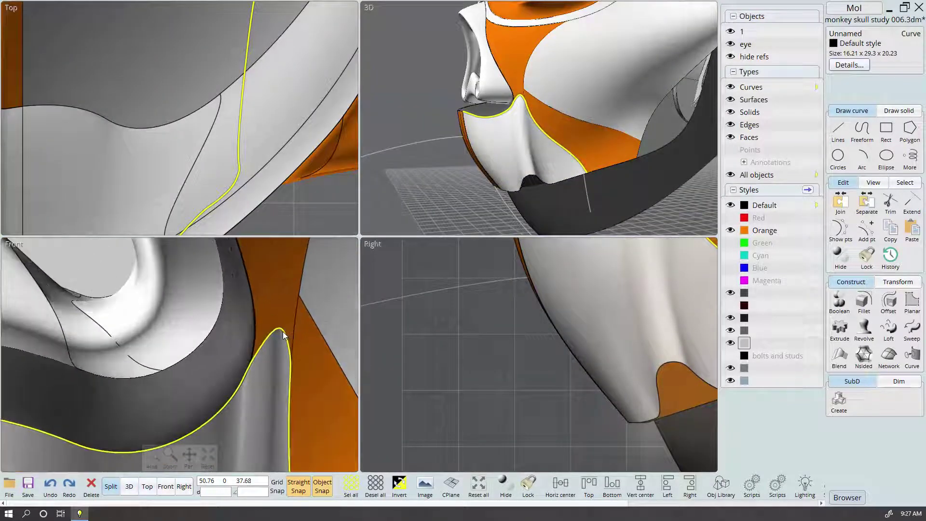
key("o")
scroll(279, 340, "up", 2)
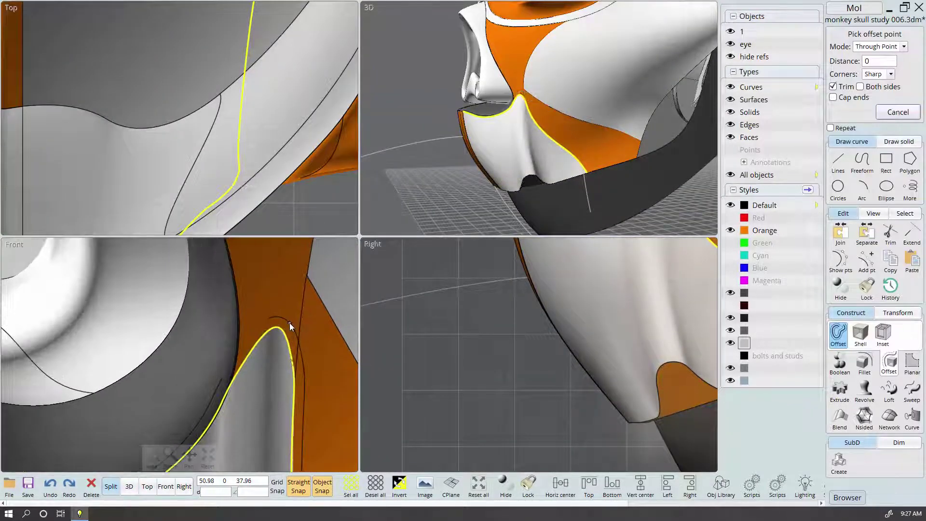
left_click(290, 323)
key("Delete")
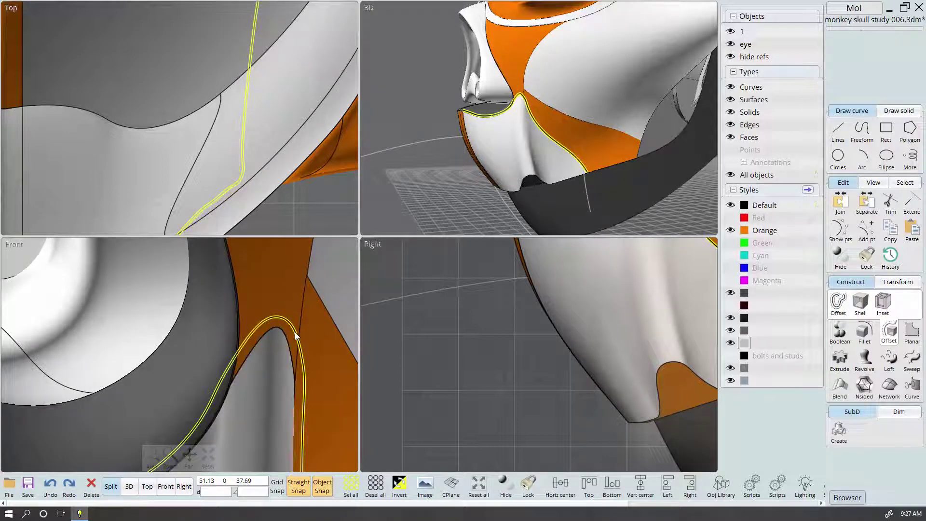
scroll(623, 339, "down", 2)
scroll(610, 375, "down", 2)
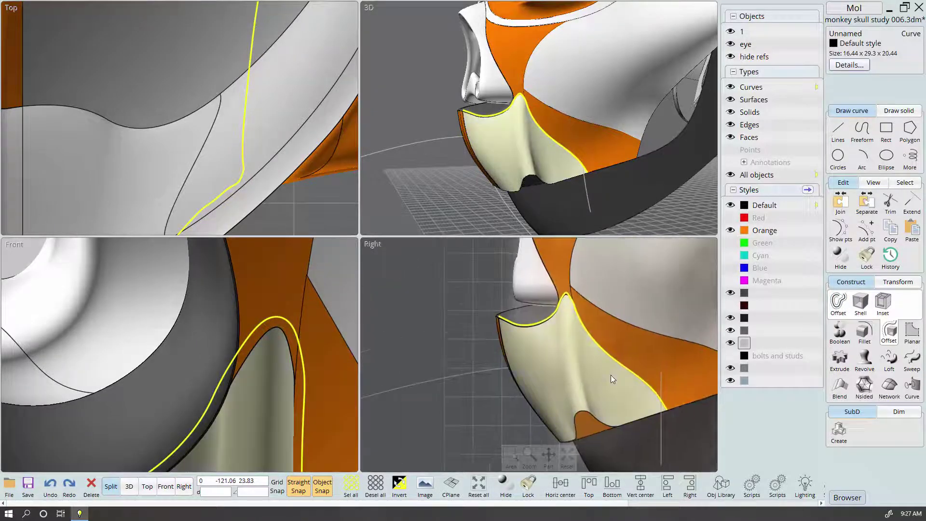
Extrude the offset curve on both sides into a thin cutting strip
key("e")
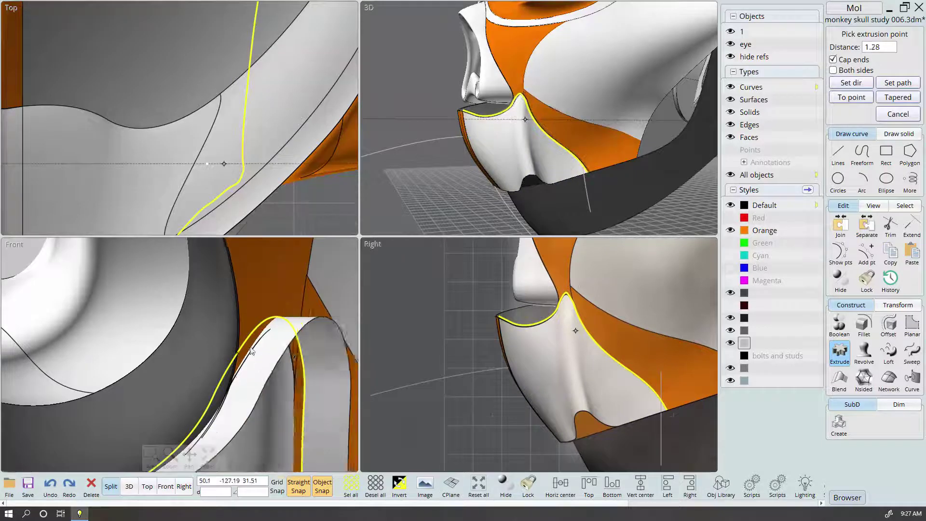
mouse_move(551, 137)
right_mouse_down()
mouse_move(610, 133)
mouse_move(572, 145)
right_mouse_up()
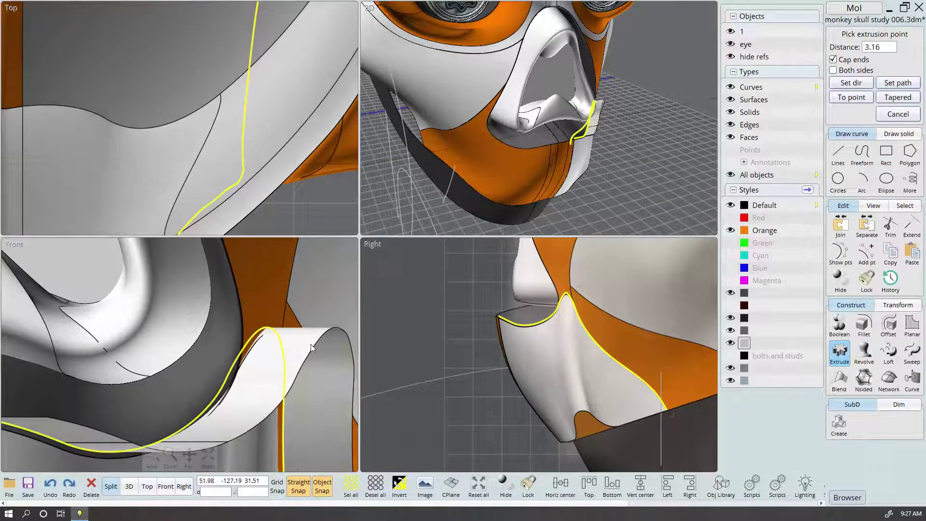
left_click(345, 328)
right_click_drag(595, 108, 599, 145)
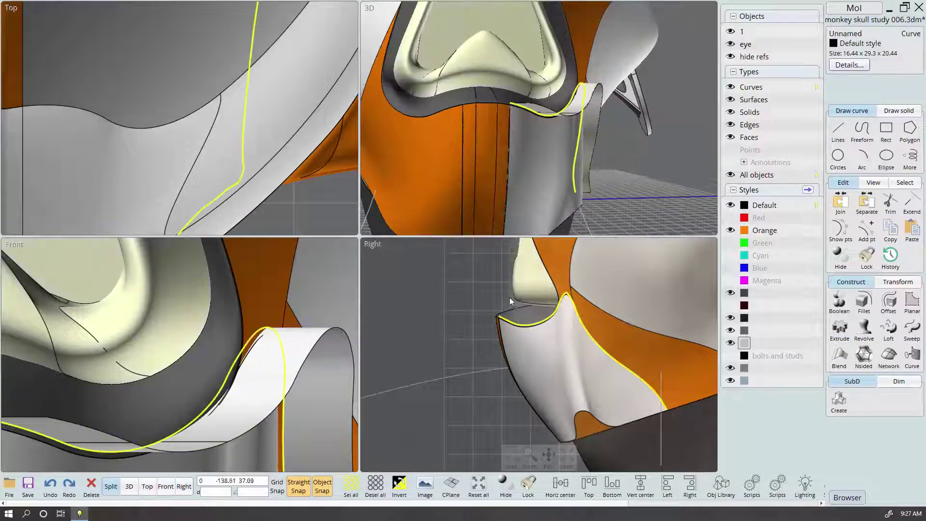
right_click(508, 291)
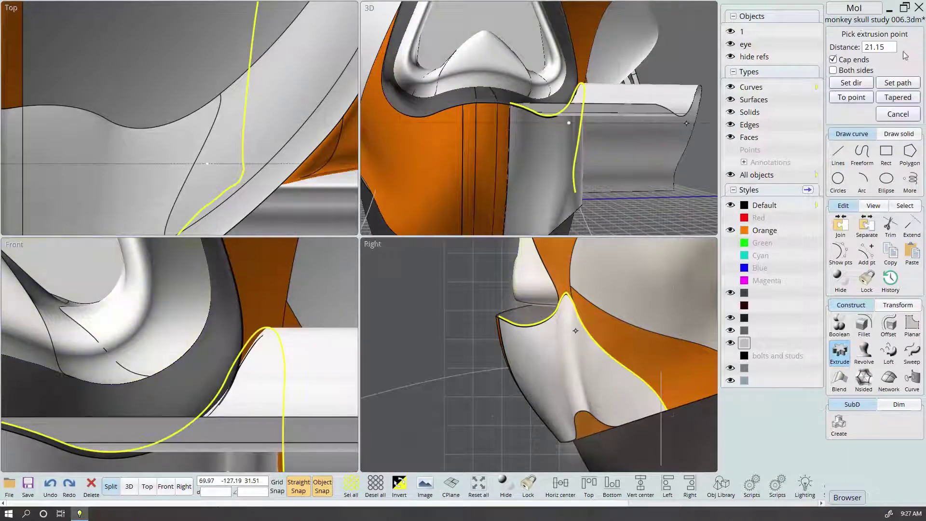
left_click(833, 70)
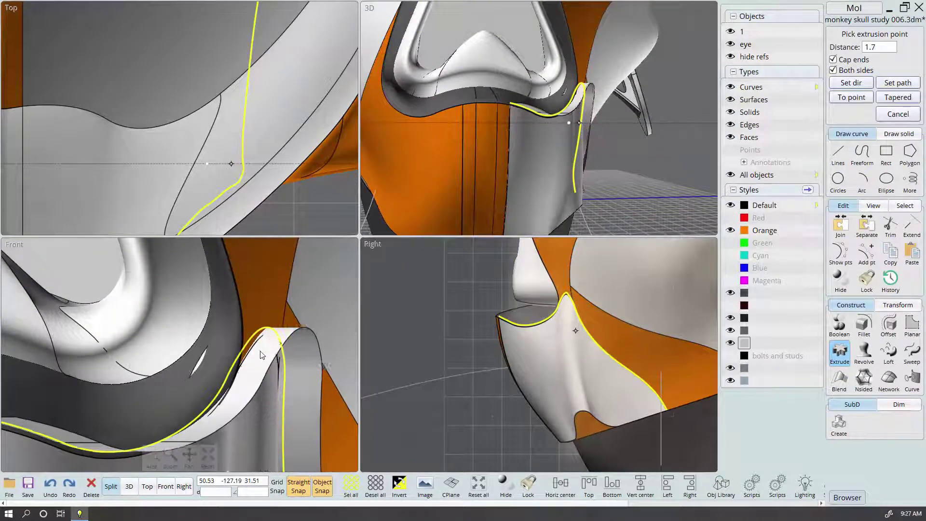
key("Escape")
left_click(129, 487)
Trim the orange cheek surface with the strip, removing the thin sliver
left_click(576, 345)
scroll(527, 349, "down", 3)
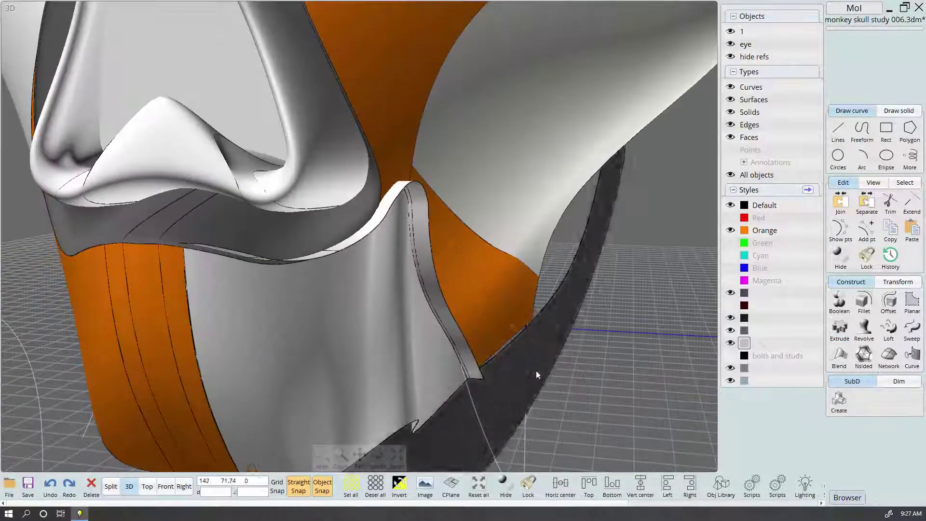
left_click(497, 279)
scroll(462, 242, "up", 5)
scroll(470, 239, "down", 2)
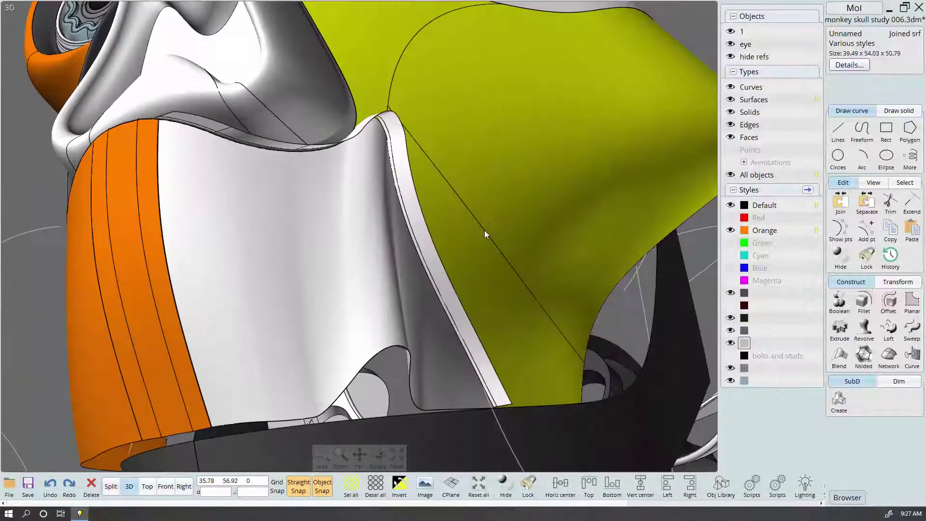
right_click_drag(480, 233, 335, 118)
scroll(336, 118, "up", 4)
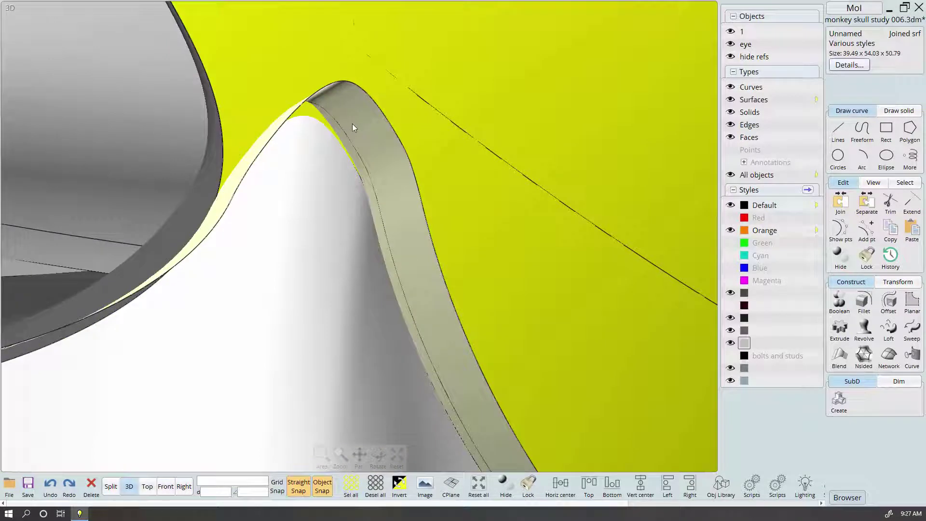
key("t")
left_click(366, 124)
right_click(308, 112)
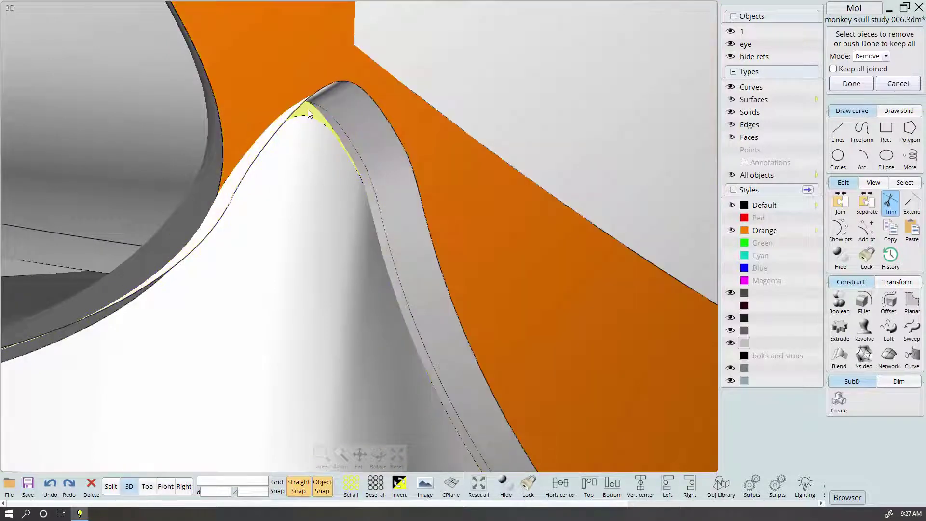
right_click_drag(307, 110, 329, 176)
scroll(529, 429, "up", 3)
scroll(530, 430, "up", 2)
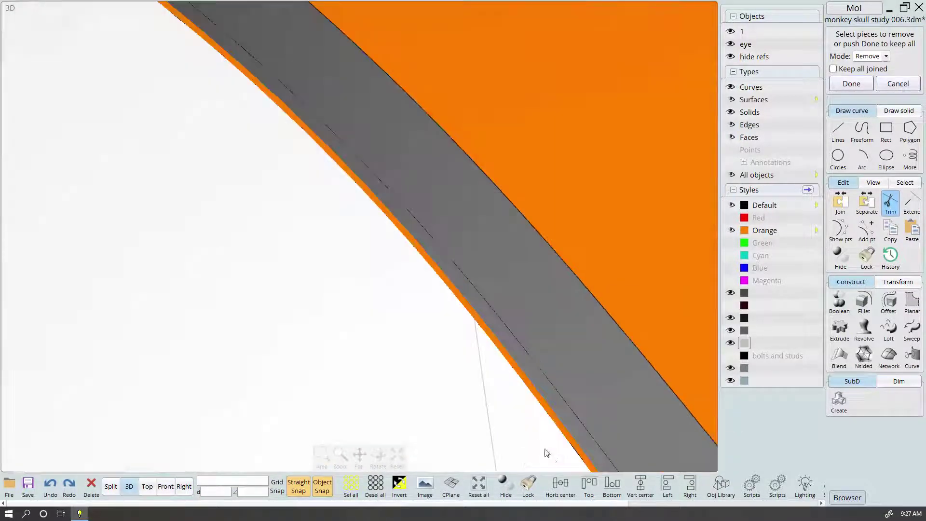
scroll(562, 428, "down", 1)
scroll(562, 428, "down", 1)
scroll(487, 214, "down", 2)
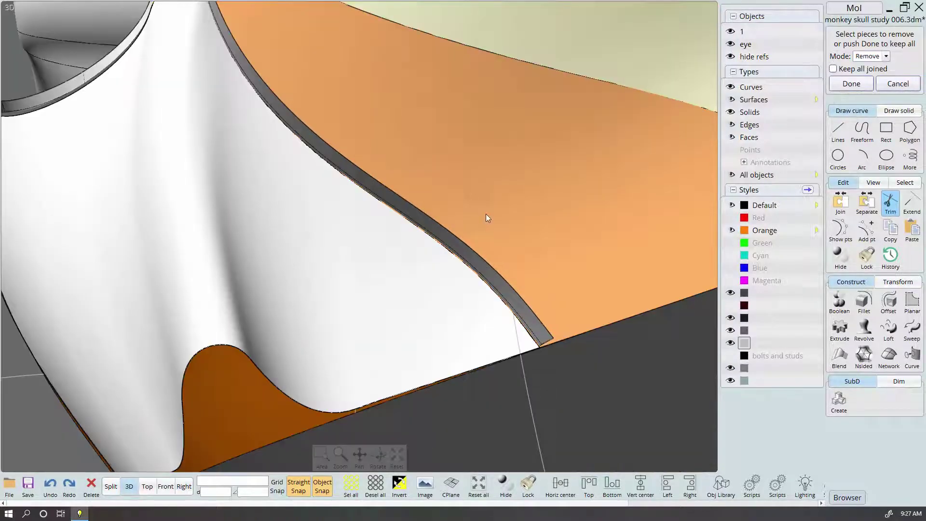
right_click(364, 143)
Inspect the trimmed cheek edge at both strip ends, then return to four views
right_click_drag(364, 142, 310, 203)
scroll(290, 221, "up", 2)
scroll(290, 221, "down", 2)
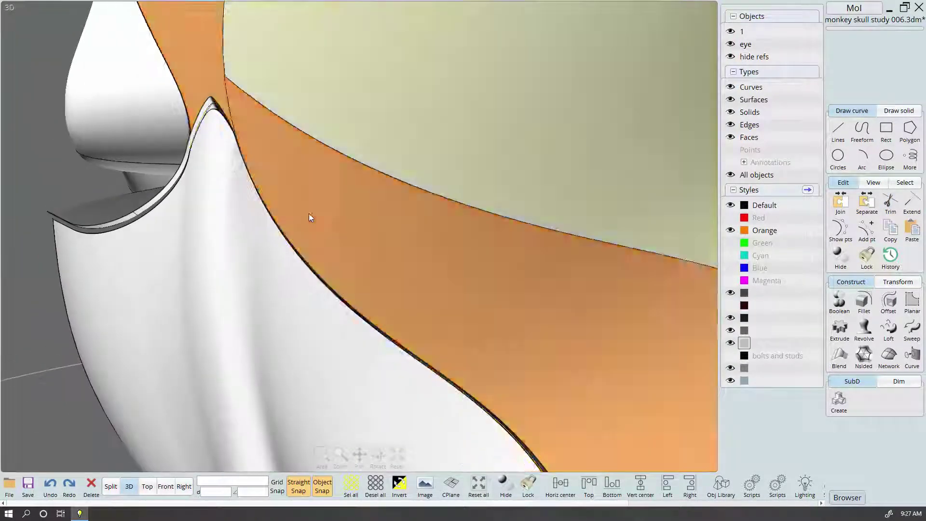
left_click(445, 300)
right_click_drag(445, 300, 437, 240)
scroll(585, 316, "up", 2)
scroll(585, 316, "up", 2)
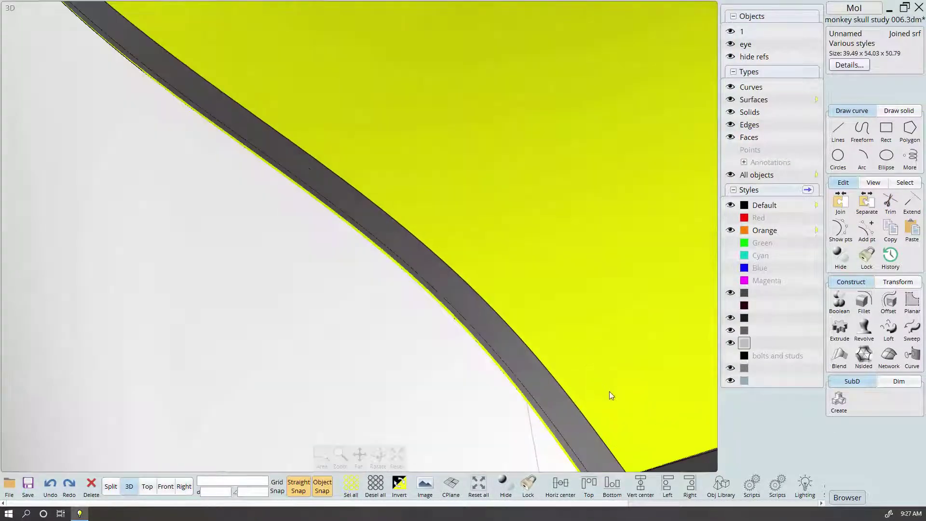
right_click_drag(607, 381, 492, 243)
left_click(491, 244)
scroll(422, 283, "up", 2)
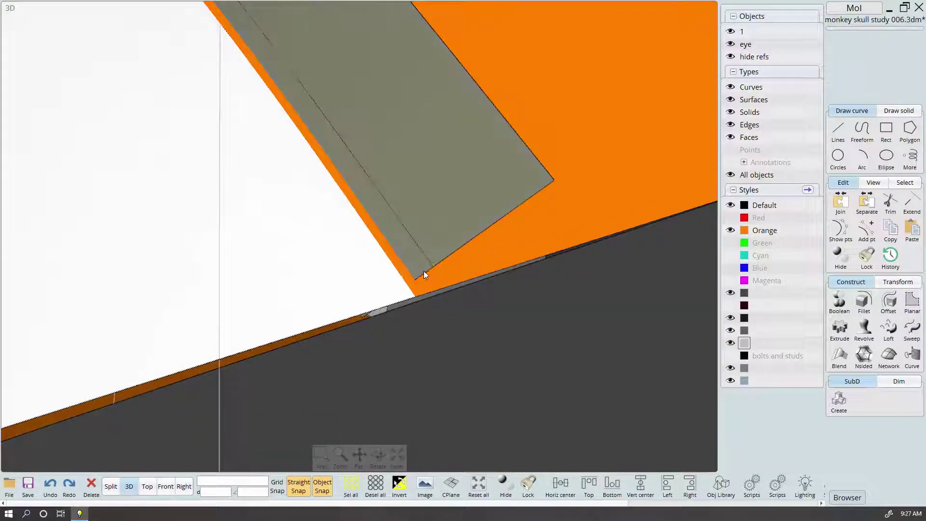
scroll(423, 273, "down", 2)
scroll(423, 271, "down", 1)
mouse_move(468, 249)
right_mouse_down()
mouse_move(439, 273)
mouse_move(560, 269)
mouse_move(144, 466)
right_mouse_up()
left_click(111, 485)
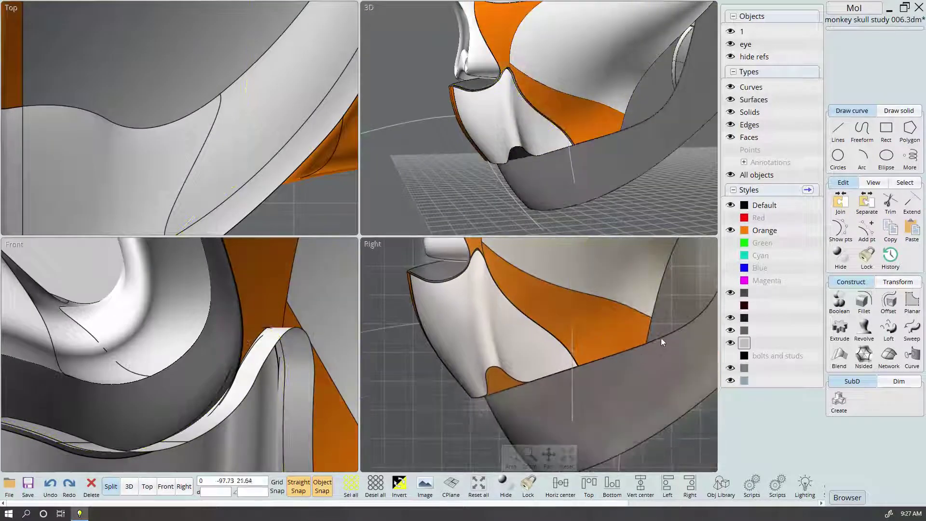
Delete the first cutting strip
left_click(570, 381)
scroll(556, 370, "up", 3)
left_click(539, 367)
scroll(552, 374, "up", 2)
left_click(535, 357)
left_click(556, 359)
left_click(589, 353)
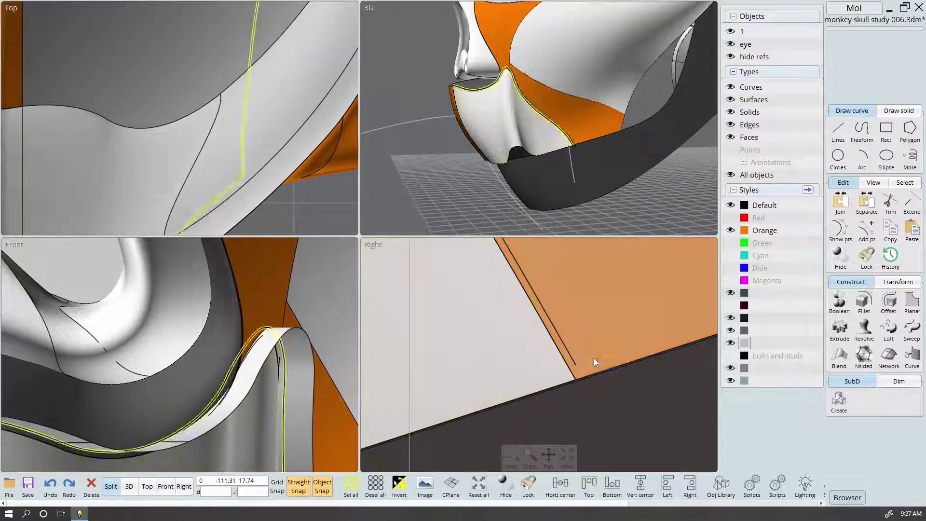
right_click_drag(576, 364, 590, 108)
scroll(557, 94, "up", 3)
left_click(558, 94)
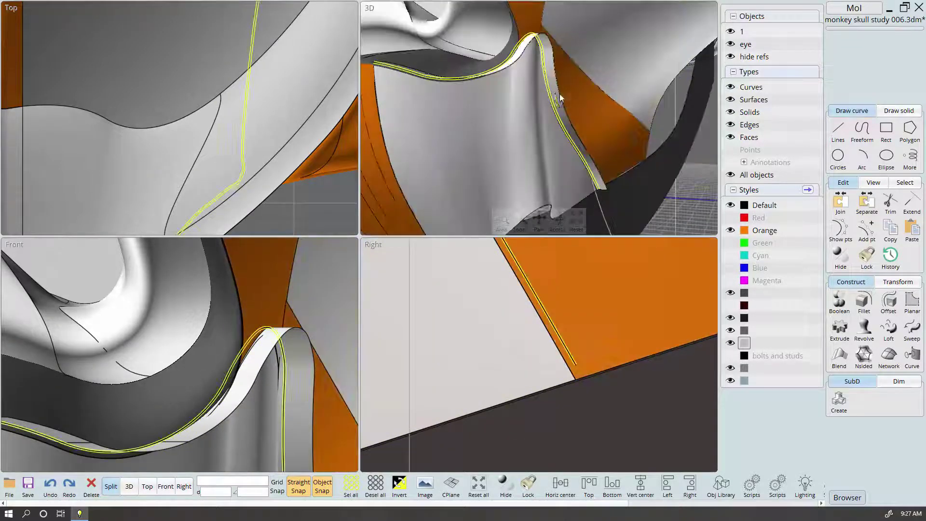
left_click(556, 100)
left_click(557, 84)
key("Delete")
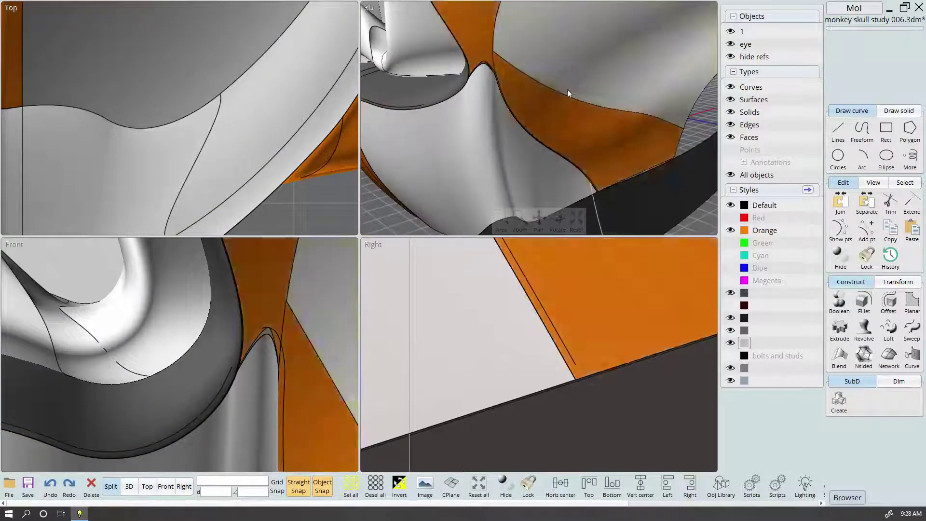
Duplicate the cheek surface's boundary edge and show the copy's control points
right_click_drag(556, 88, 510, 91)
scroll(510, 91, "up", 2)
left_click(515, 71)
scroll(527, 87, "down", 2)
key("ctrl+c")
key("ctrl+v")
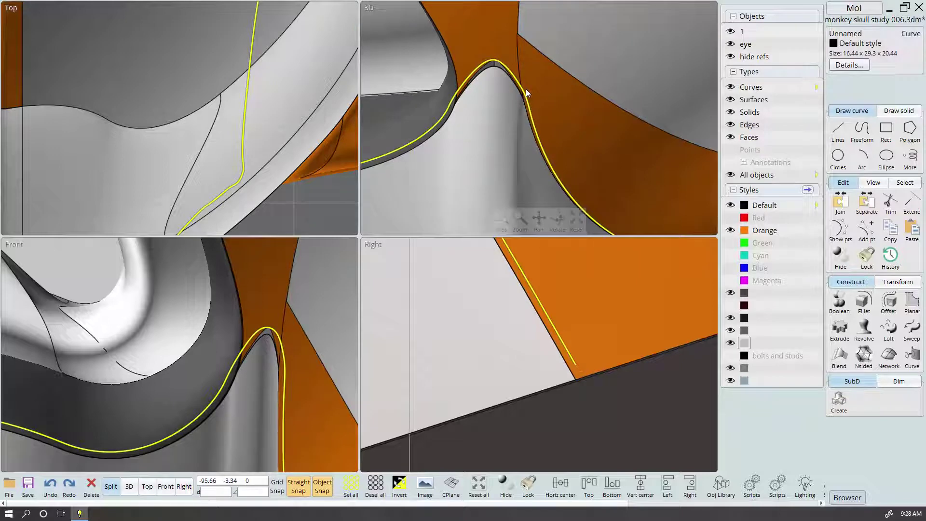
key("F3")
Stretch the duplicate curve's end past the dark band and extrude it
mouse_move(617, 188)
right_mouse_down()
mouse_move(608, 92)
mouse_move(642, 143)
right_mouse_up()
scroll(583, 373, "up", 1)
left_click_drag(586, 361, 597, 379)
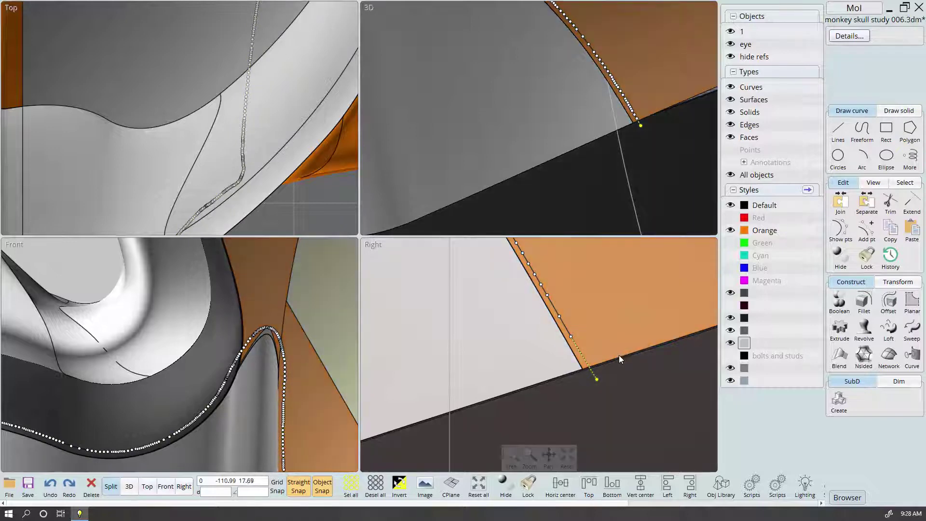
key("Escape")
left_click(590, 362)
scroll(258, 423, "down", 1)
key("e")
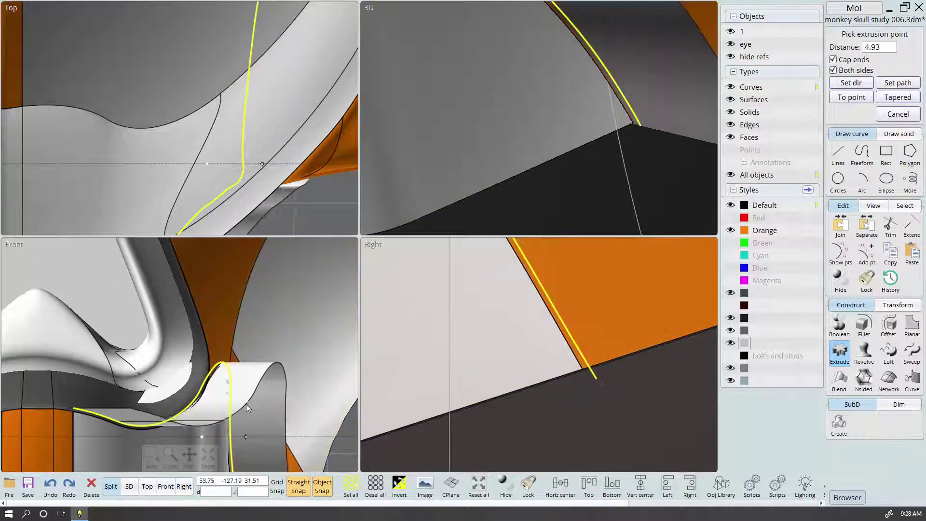
Finish the two-sided cutting strip along the chin seam
left_click(236, 408)
left_click(130, 487)
right_click_drag(435, 326, 609, 395)
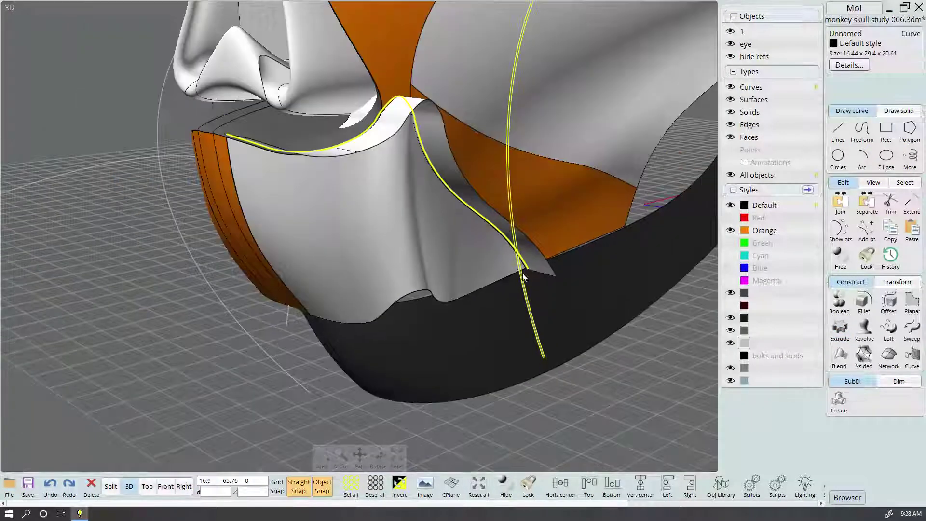
key("Escape")
Try joining the strip, undo it, and re-extrude the strip from the seam edge
left_click(529, 246)
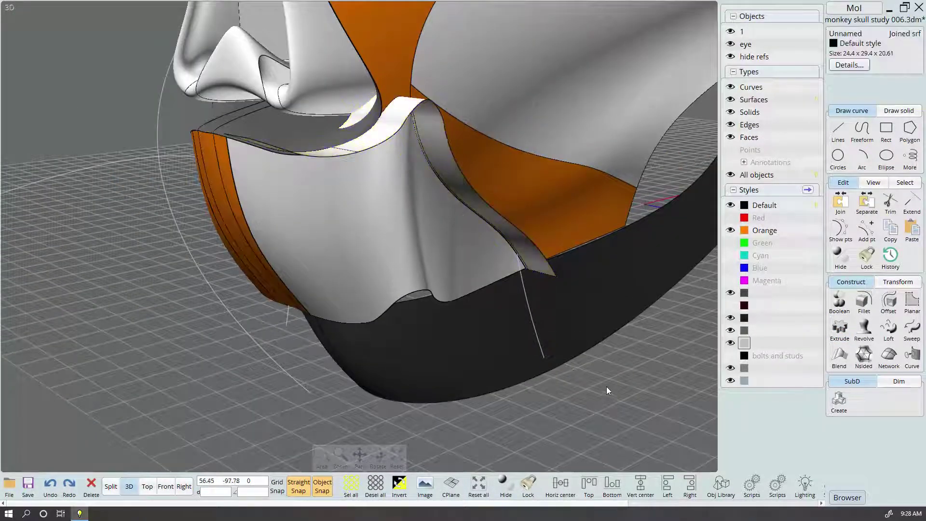
key("j")
key("j")
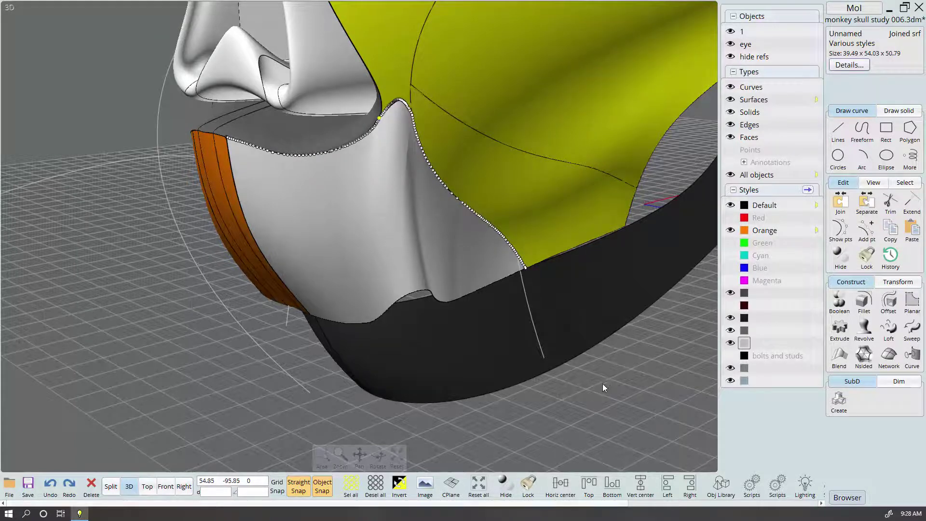
key("ctrl+z")
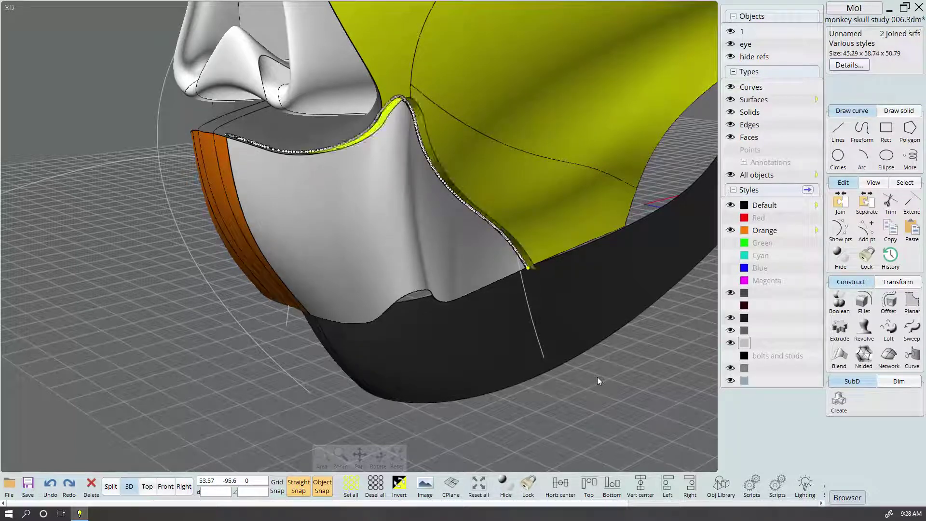
key("j")
left_click(598, 386)
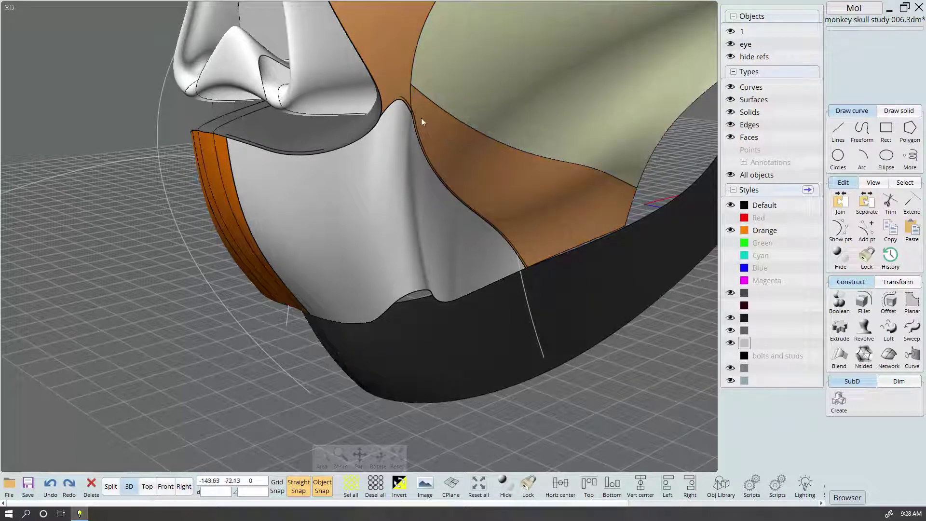
left_click(413, 115)
key("e")
Start trimming the orange cheek surface
left_click(577, 367)
left_click(533, 170)
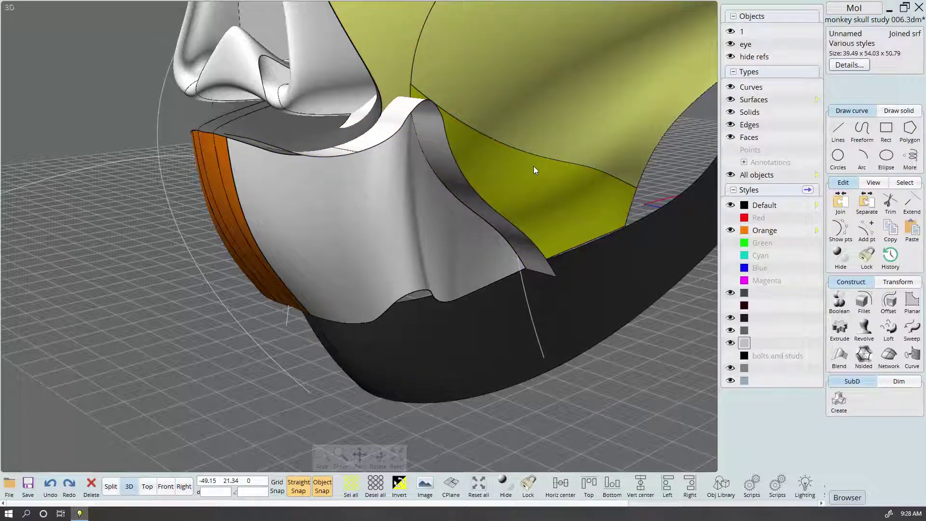
key("t")
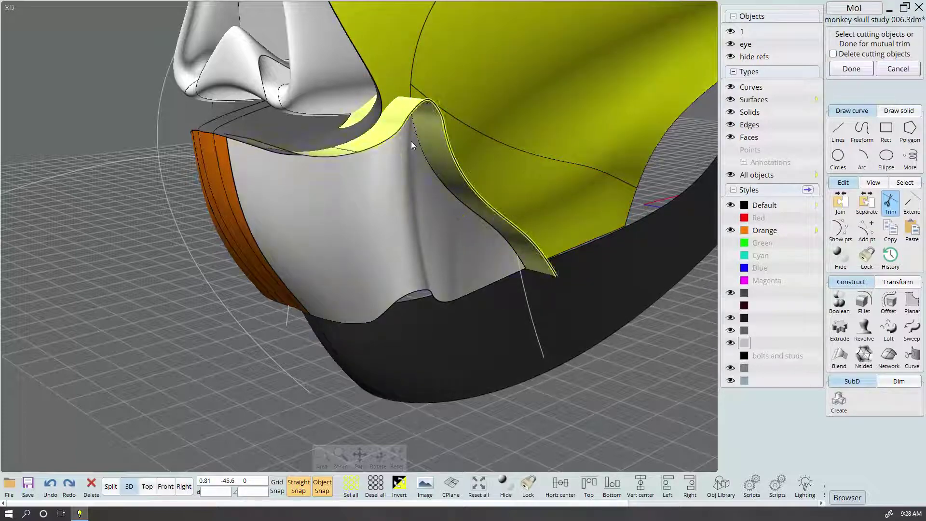
Trim the cheek surface with the strip, removing the sliver beside the chin
left_click(494, 216)
right_click(396, 124)
scroll(429, 135, "up", 2)
scroll(406, 101, "up", 2)
scroll(362, 66, "up", 2)
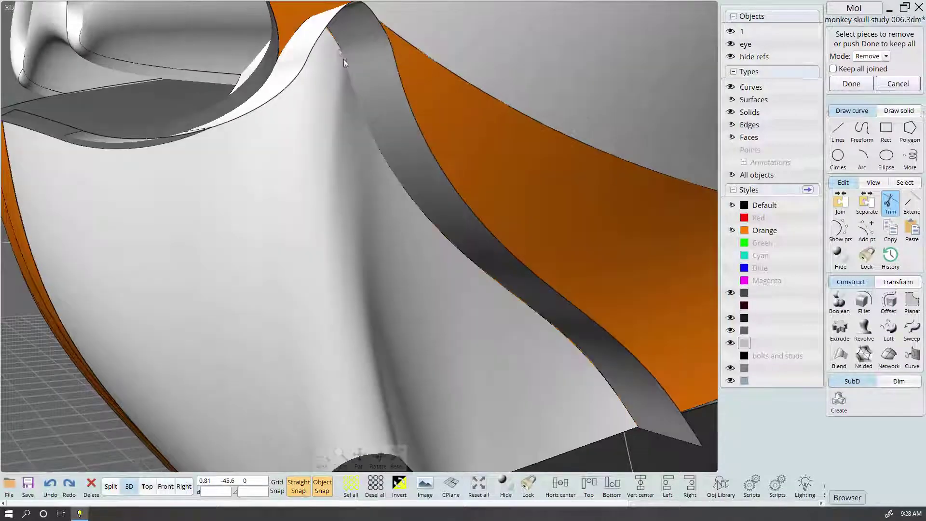
scroll(333, 37, "up", 3)
scroll(343, 21, "up", 2)
scroll(348, 33, "down", 3)
scroll(369, 104, "down", 2)
scroll(507, 258, "up", 1)
scroll(537, 271, "up", 5)
left_click(527, 262)
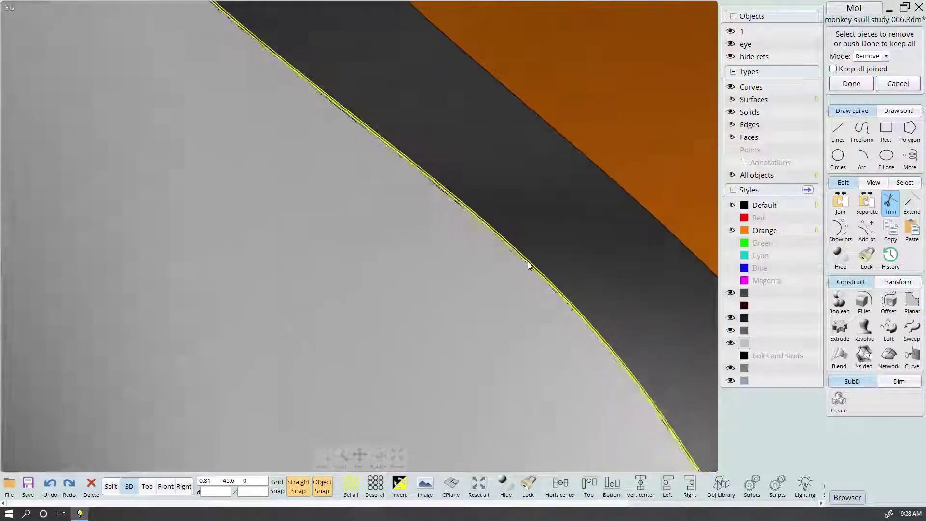
scroll(527, 261, "down", 4)
scroll(392, 178, "up", 2)
scroll(411, 196, "up", 1)
scroll(395, 190, "up", 2)
scroll(389, 199, "up", 2)
scroll(389, 195, "up", 1)
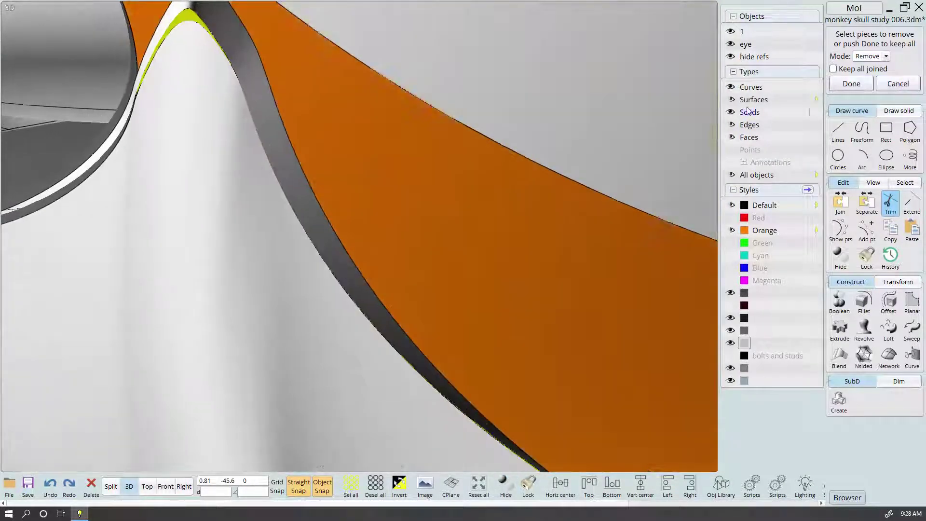
left_click(851, 84)
Delete the cutting strip and check the trimmed cheek edge
left_click(355, 282)
key("Delete")
scroll(337, 280, "down", 2)
scroll(366, 271, "down", 1)
scroll(354, 217, "up", 1)
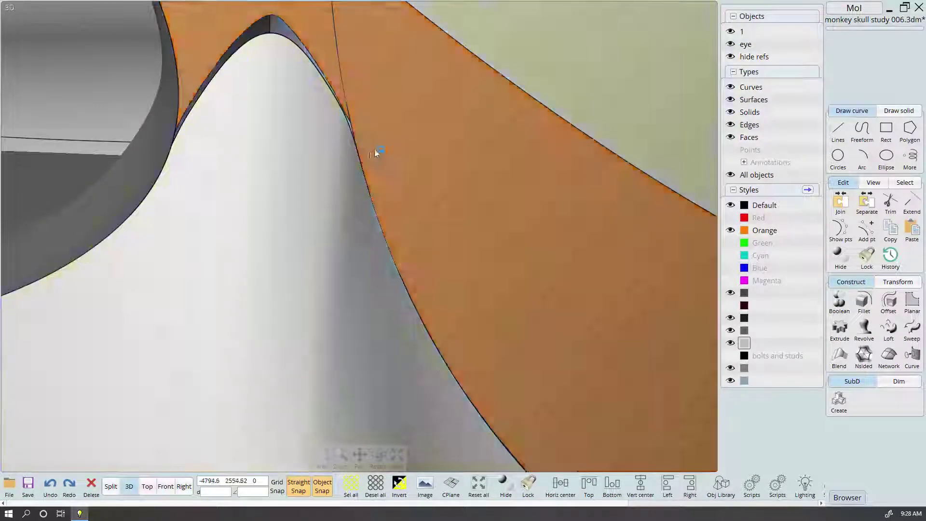
scroll(405, 127, "up", 1)
scroll(449, 100, "up", 1)
scroll(467, 97, "down", 2)
mouse_move(467, 96)
right_mouse_down()
mouse_move(506, 275)
mouse_move(429, 279)
right_mouse_up()
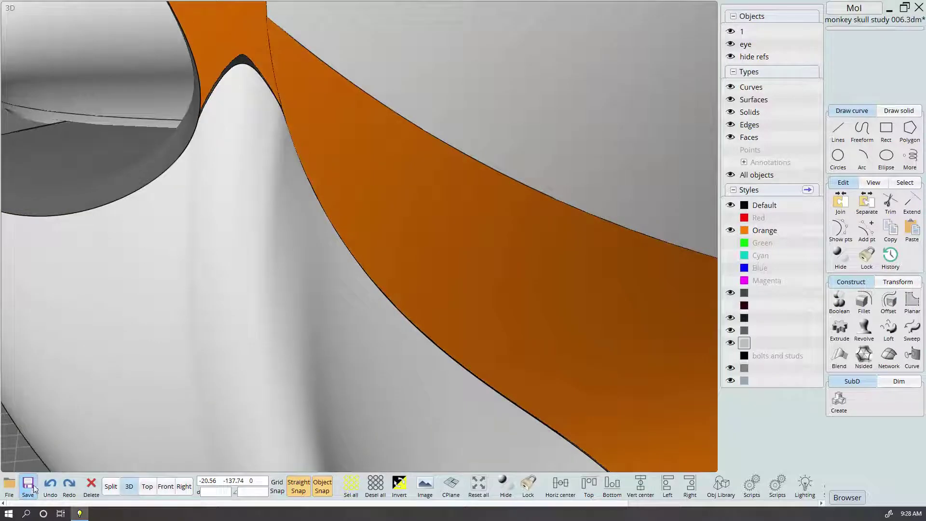